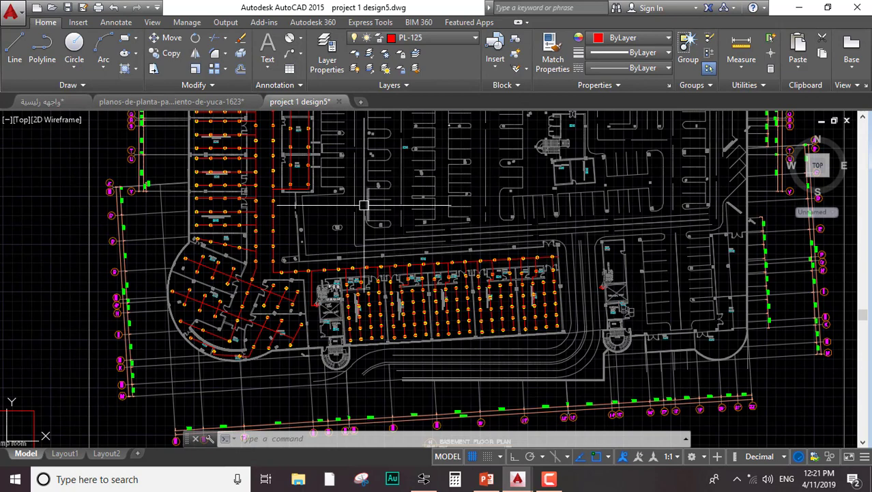
# Examine the layout of sprinkler heads and red branch pipes across the rooms, labs and corridors of the basement floor plan
pyautogui.moveTo(368, 200)
pyautogui.mouseDown(button='middle')
pyautogui.moveTo(399, 211)
pyautogui.moveTo(518, 292)
pyautogui.moveTo(545, 323)
pyautogui.mouseUp(button='middle')
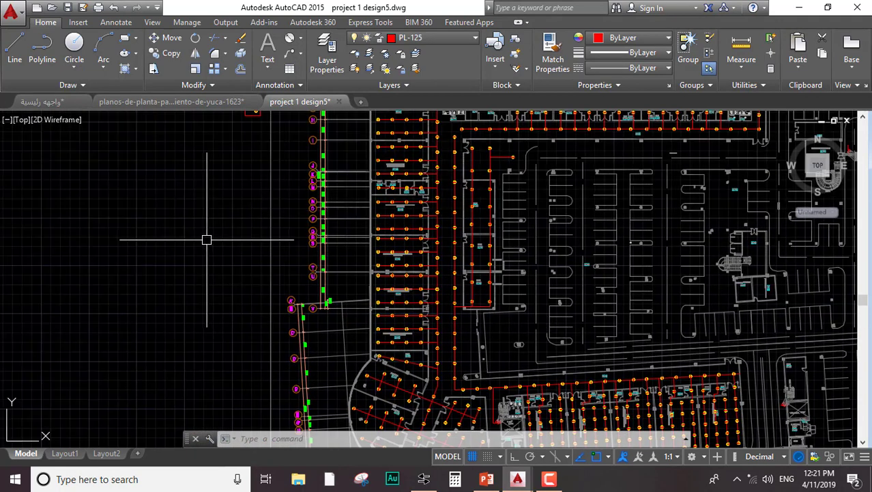
pyautogui.moveTo(504, 236); pyautogui.dragTo(507, 330, button='middle')
pyautogui.scroll(5, 623, 186)
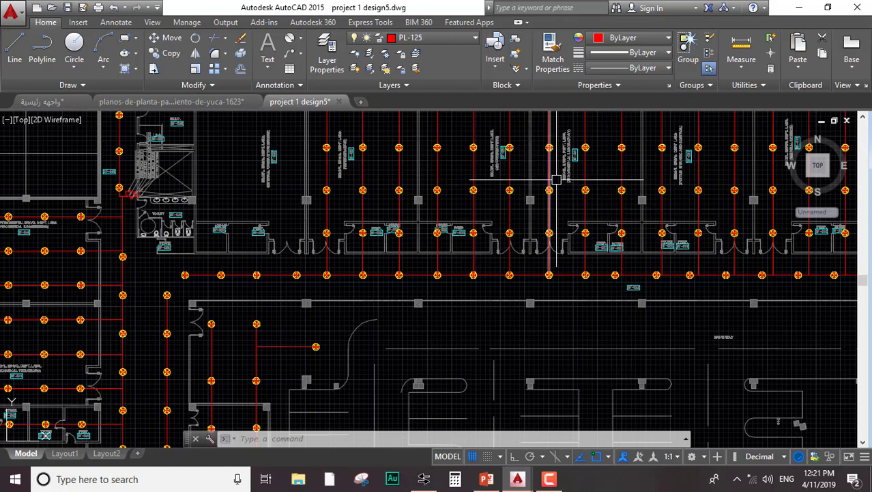
pyautogui.moveTo(504, 188); pyautogui.dragTo(410, 321, button='middle')
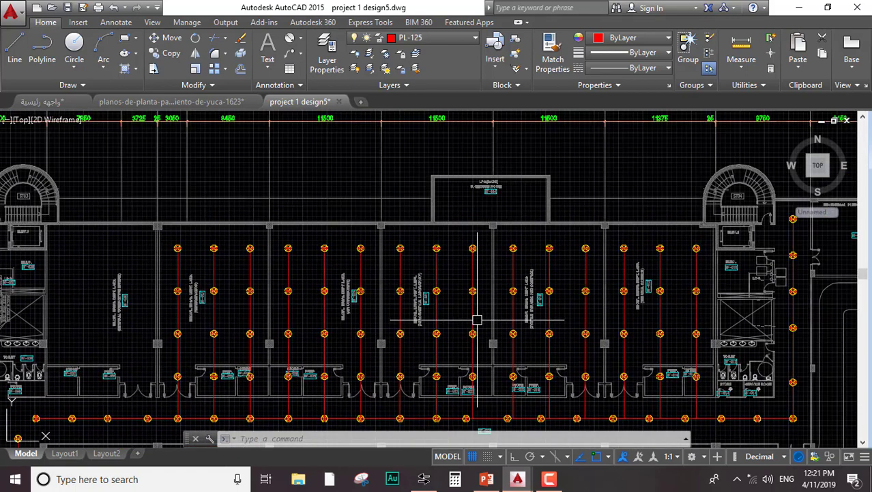
pyautogui.moveTo(473, 318); pyautogui.dragTo(444, 241, button='middle')
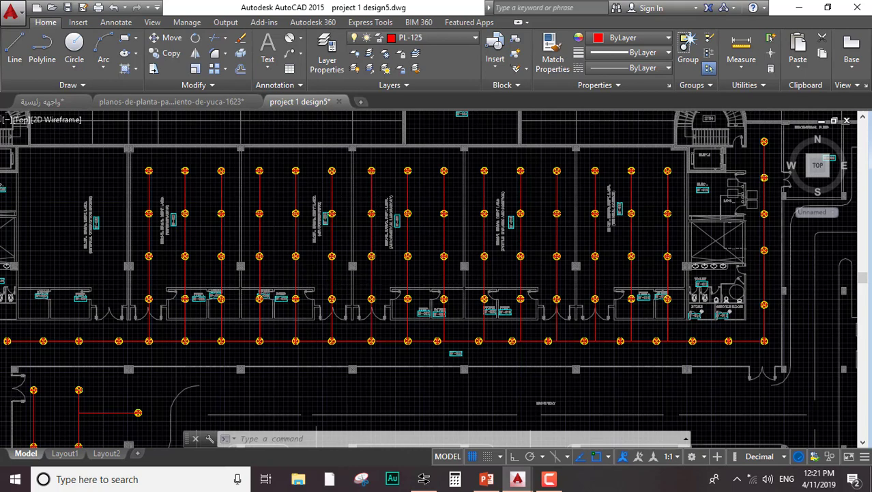
pyautogui.scroll(-2, 311, 283)
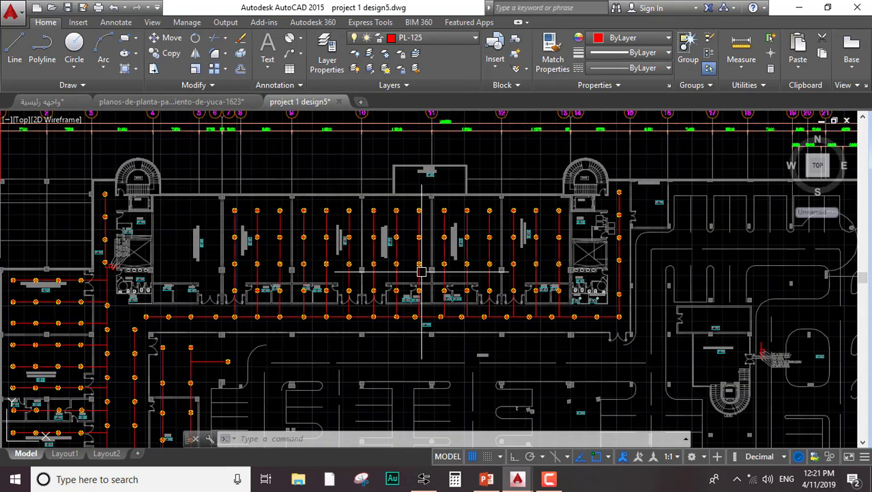
pyautogui.moveTo(209, 242); pyautogui.dragTo(411, 239, button='middle')
pyautogui.scroll(5, 412, 239)
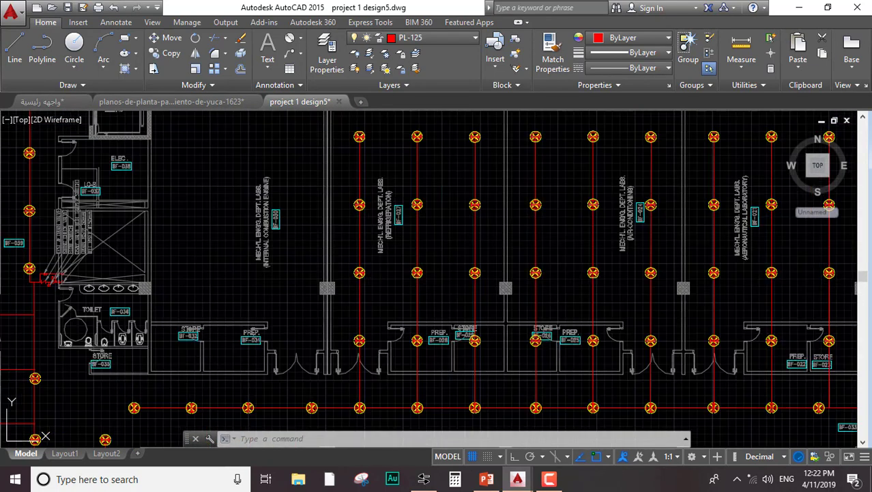
pyautogui.scroll(-5, 284, 250)
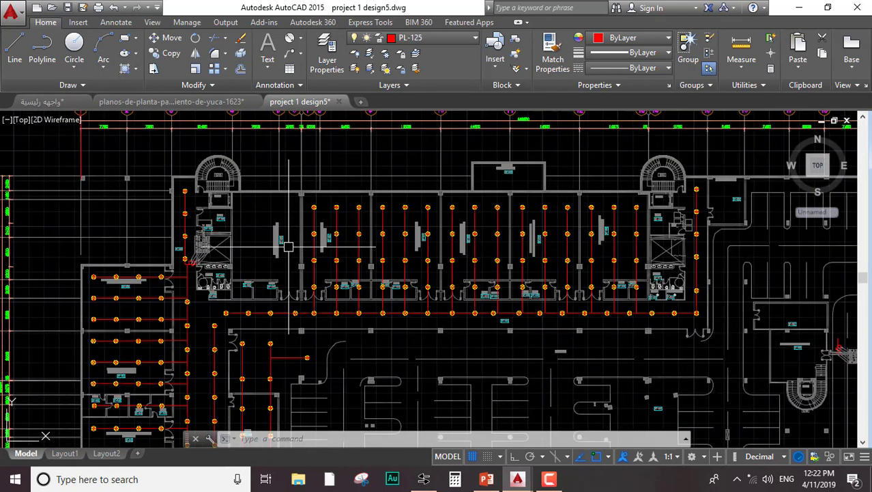
pyautogui.moveTo(46, 273); pyautogui.dragTo(287, 260, button='middle')
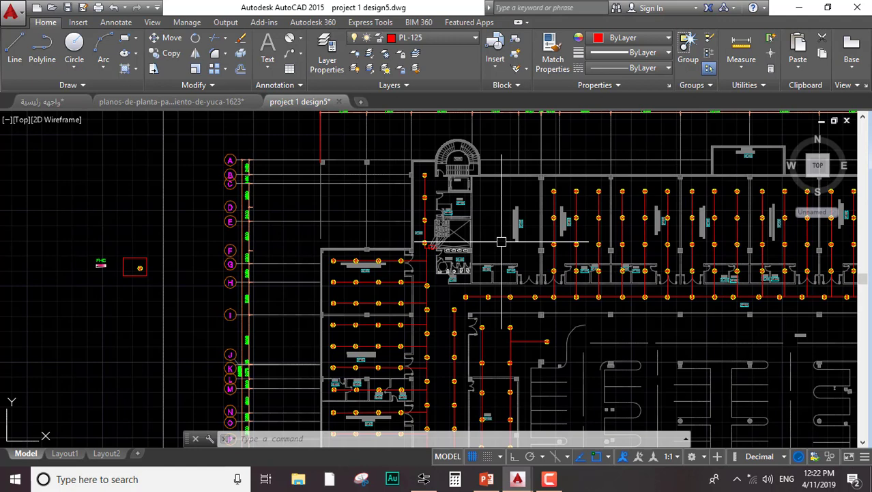
pyautogui.moveTo(195, 322); pyautogui.dragTo(249, 275, button='middle')
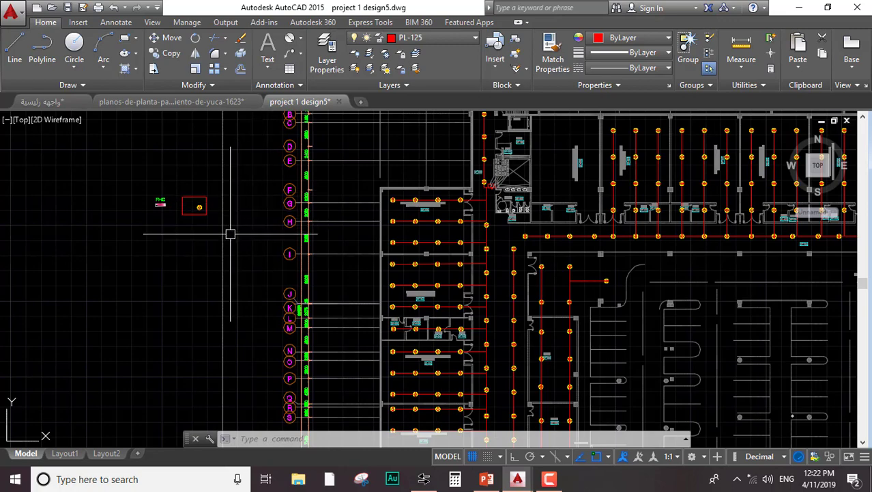
# Inspect the single sprinkler symbol inside the red rectangle next to the FHC symbol, outside the floor plan
pyautogui.scroll(5, 197, 206)
pyautogui.scroll(4, 223, 230)
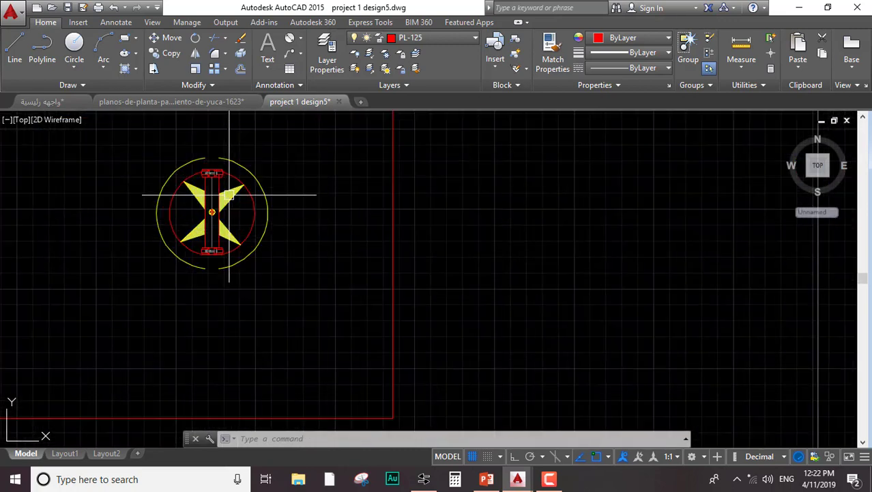
pyautogui.moveTo(270, 158); pyautogui.dragTo(279, 217, button='middle')
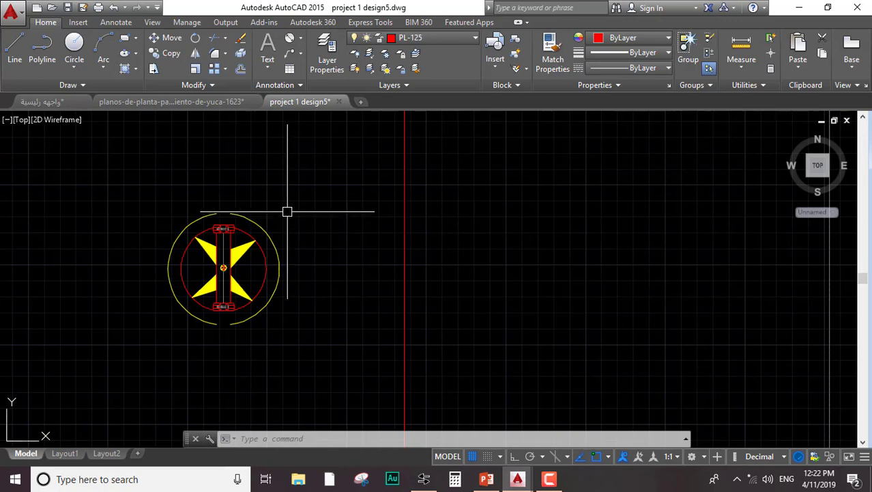
pyautogui.scroll(-2, 291, 210)
pyautogui.moveTo(284, 278)
pyautogui.mouseDown(button='middle')
pyautogui.moveTo(402, 262)
pyautogui.moveTo(429, 247)
pyautogui.mouseUp(button='middle')
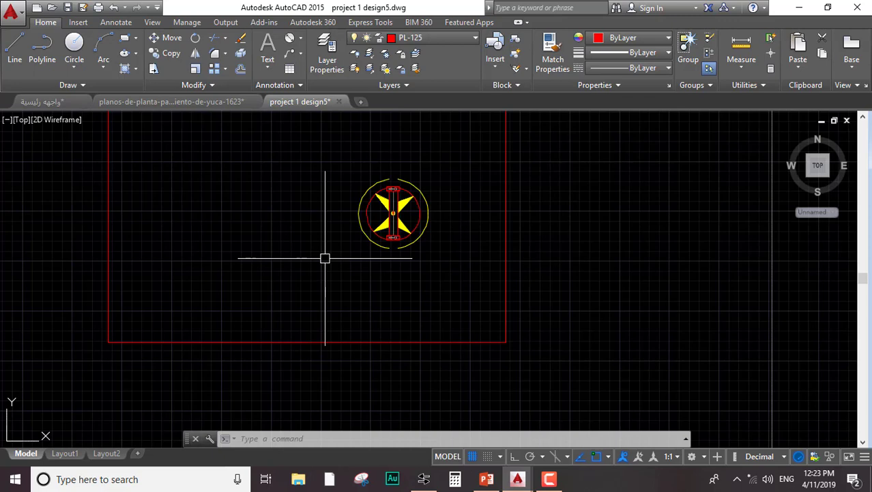
pyautogui.scroll(-4, 307, 226)
pyautogui.moveTo(299, 201); pyautogui.dragTo(317, 243, button='middle')
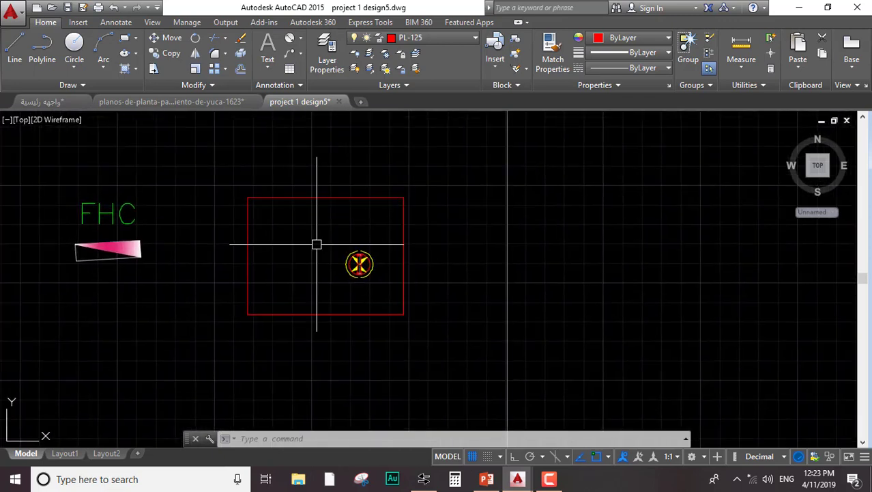
pyautogui.moveTo(170, 314); pyautogui.dragTo(171, 227, button='middle')
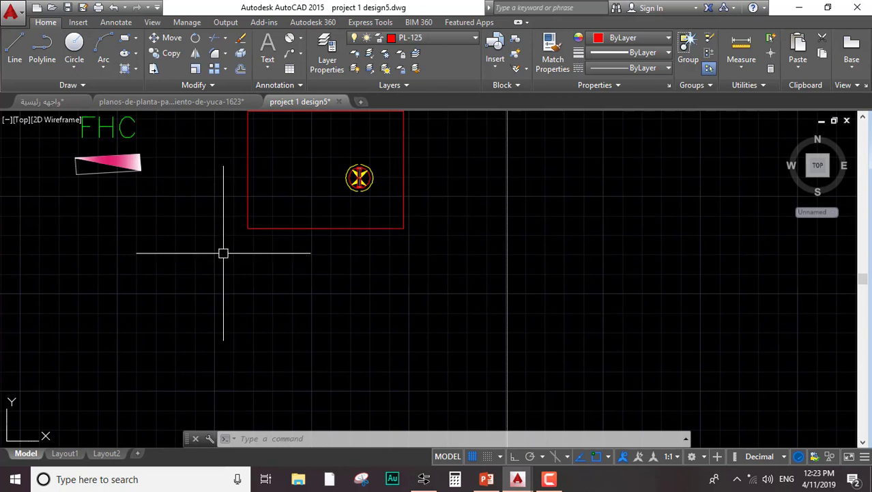
pyautogui.moveTo(296, 271)
pyautogui.mouseDown(button='middle')
pyautogui.moveTo(300, 219)
pyautogui.moveTo(301, 260)
pyautogui.mouseUp(button='middle')
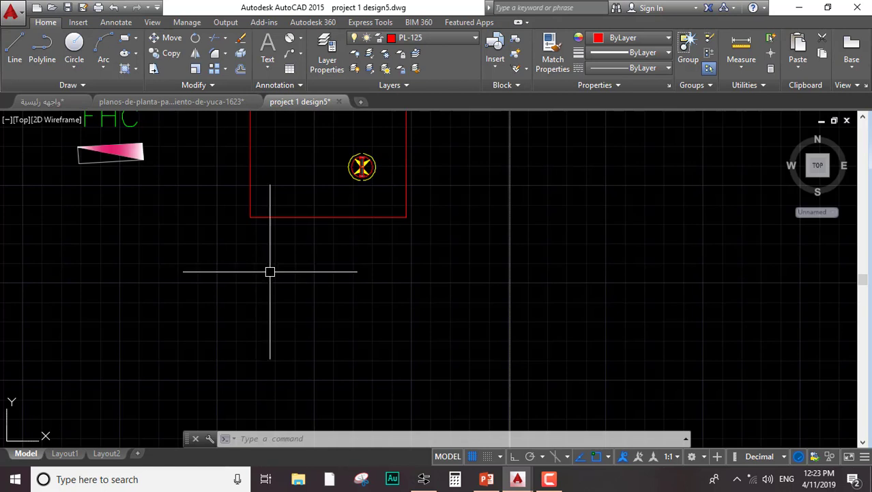
pyautogui.moveTo(303, 288); pyautogui.dragTo(351, 226, button='middle')
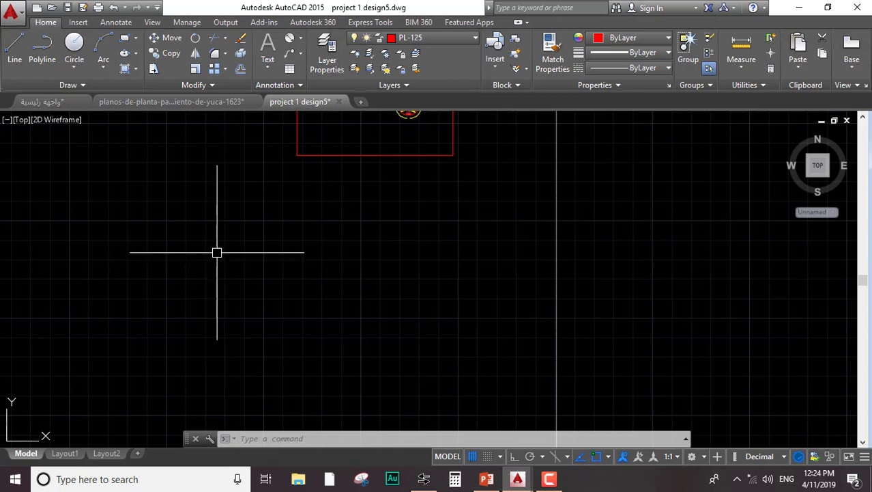
# Draw a rectangle by area in the empty space below the FHC symbol, with area 12.1 and length 4
pyautogui.moveTo(253, 230); pyautogui.dragTo(234, 284, button='middle')
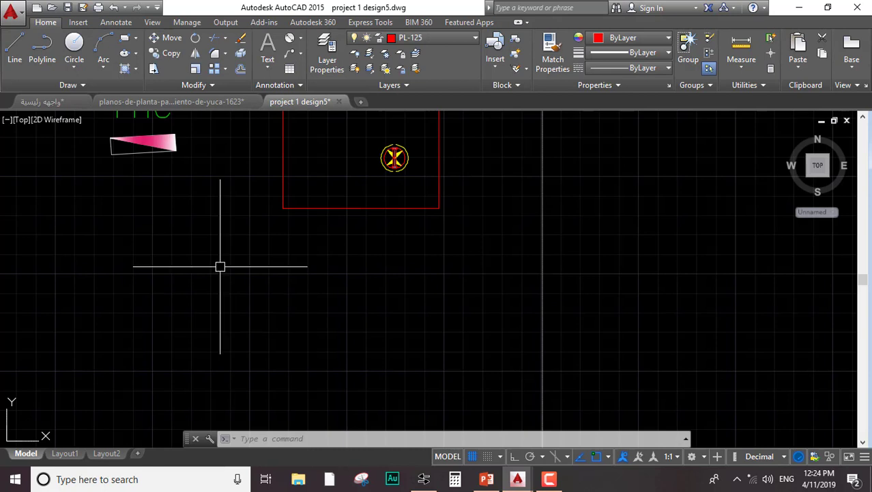
pyautogui.write('rec')
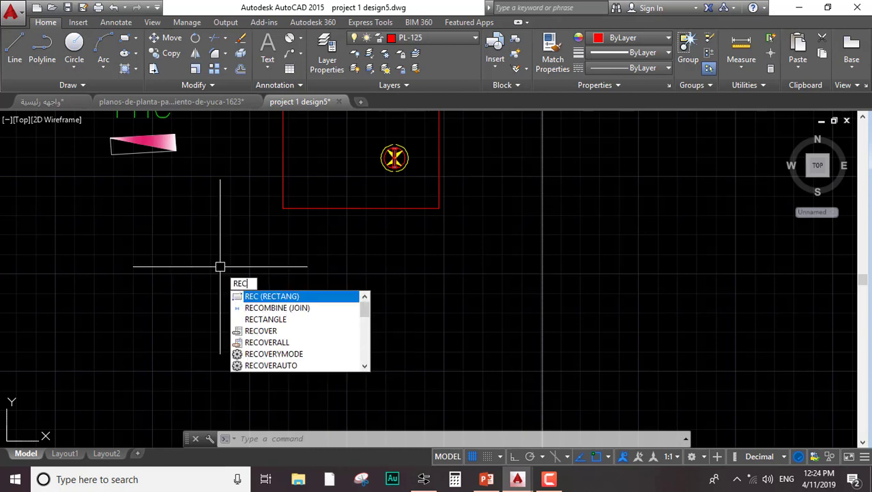
pyautogui.press('Return')
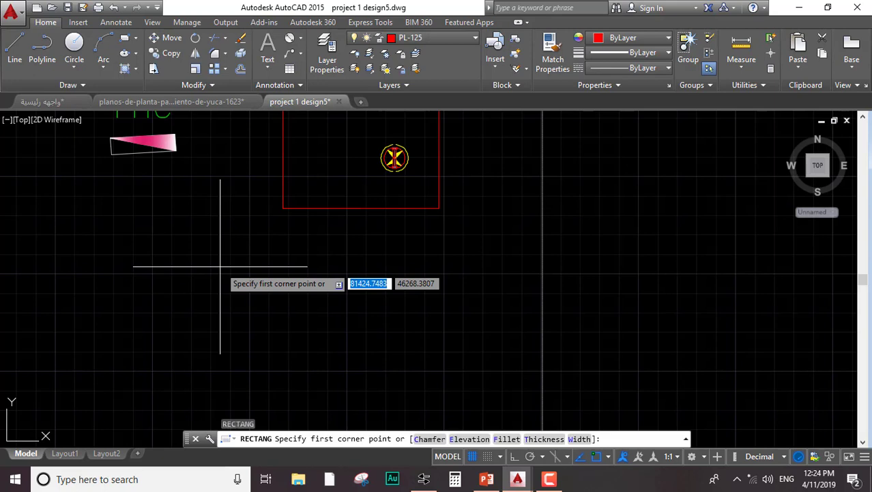
pyautogui.click(153, 273)
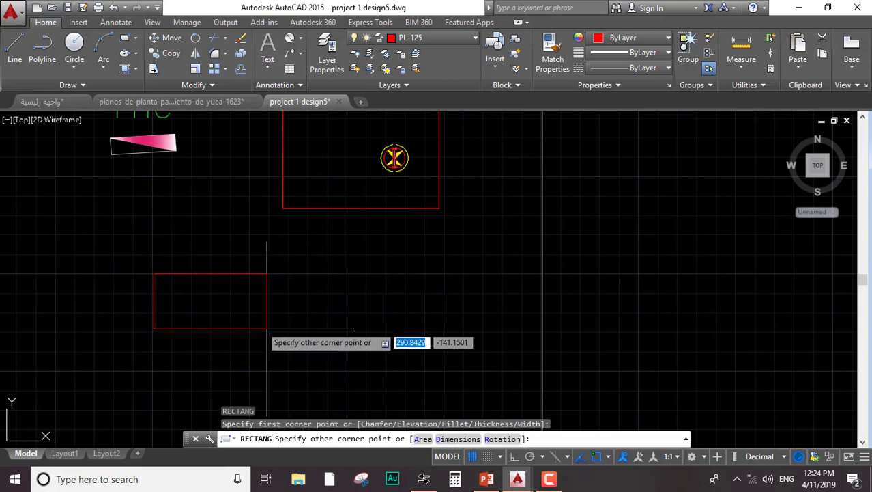
pyautogui.write('a')
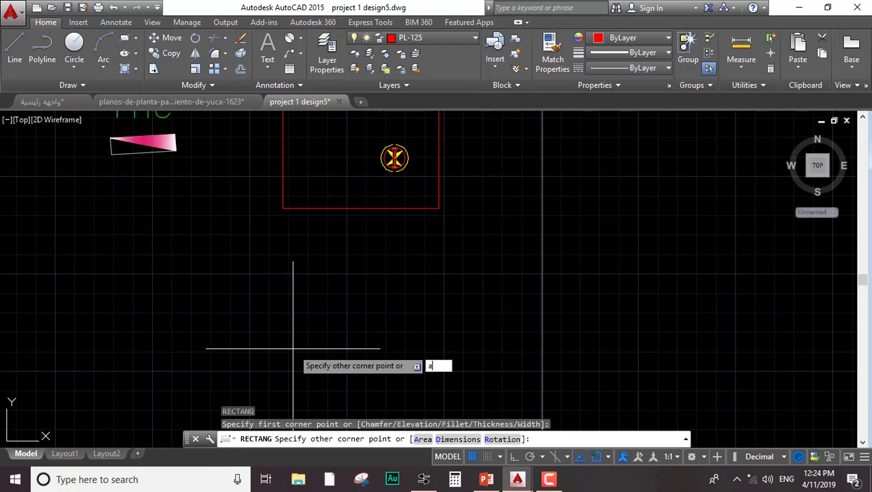
pyautogui.press('Return')
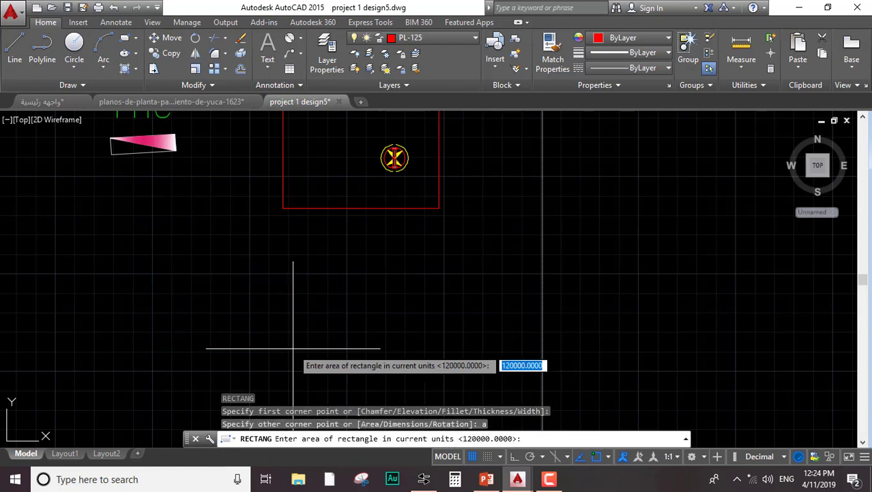
pyautogui.write('12.1')
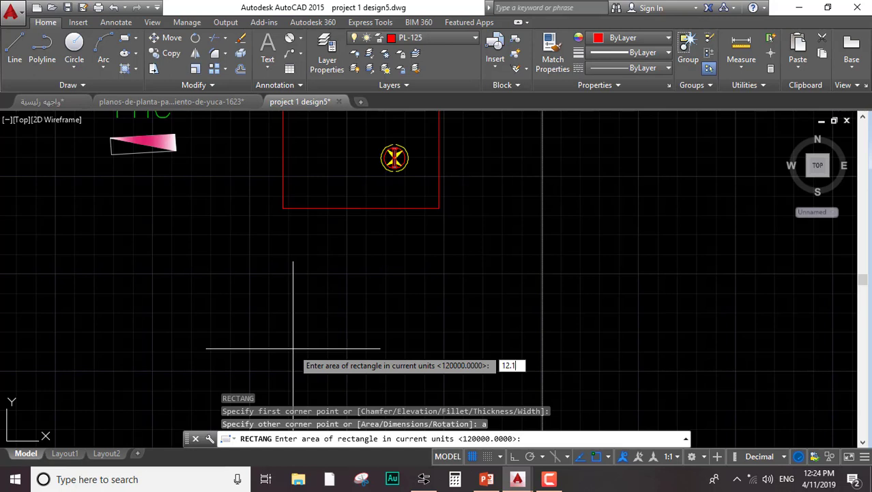
pyautogui.press('Return')
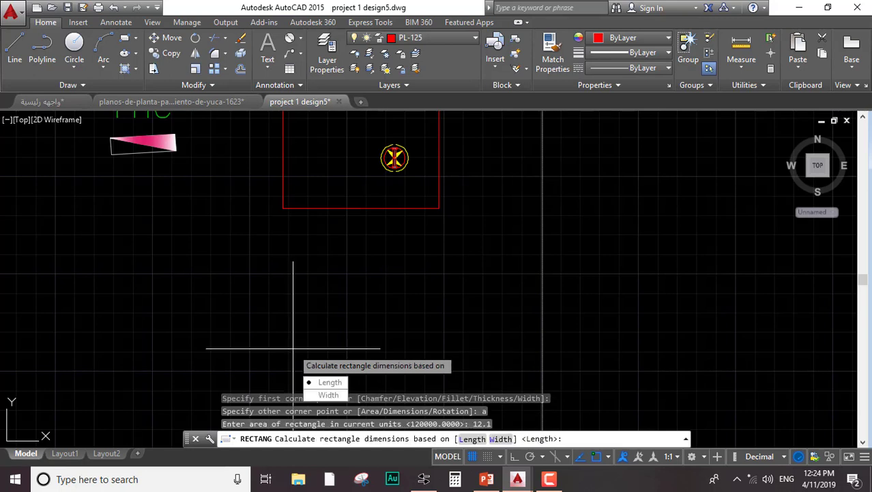
pyautogui.press('Return')
pyautogui.write('4')
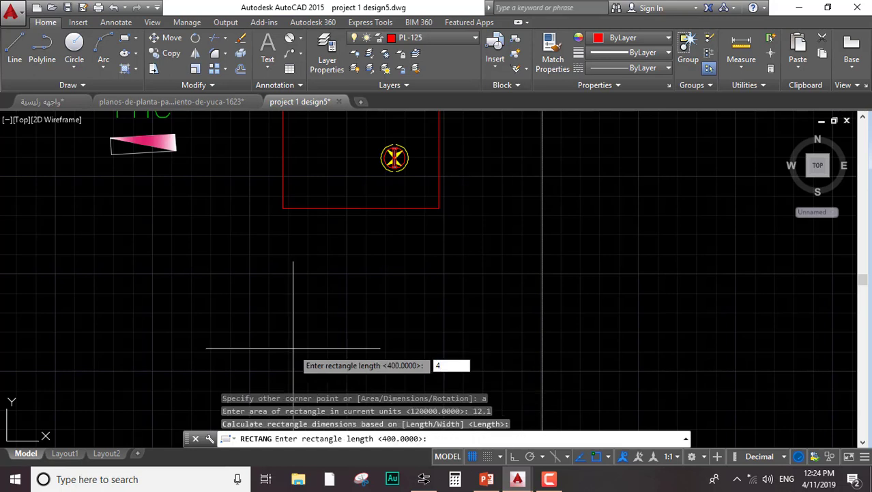
pyautogui.press('Return')
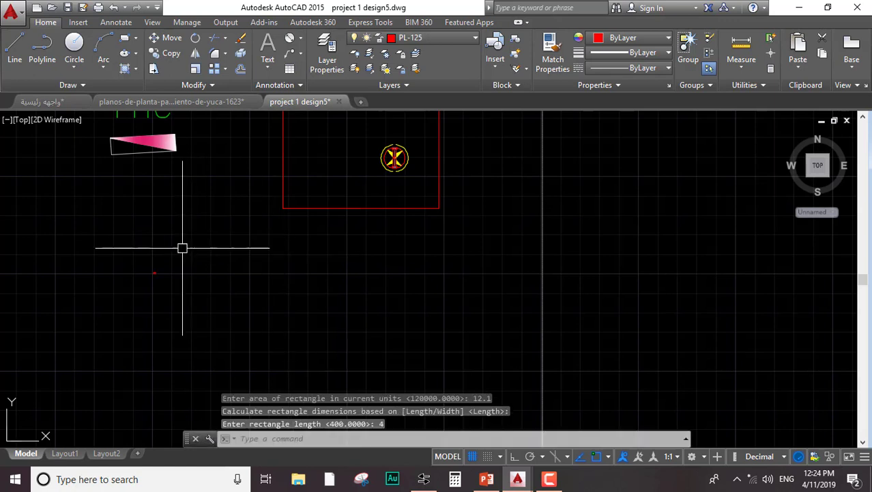
# Add a linear dimension to the upper edge of the tiny new rectangle, placing the dimension line just above it
pyautogui.moveTo(219, 208); pyautogui.dragTo(301, 304, button='middle')
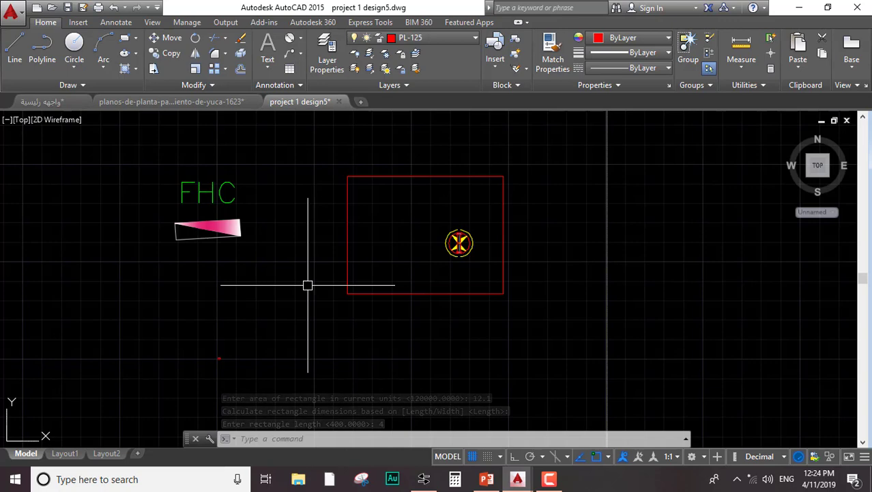
pyautogui.scroll(-6, 215, 363)
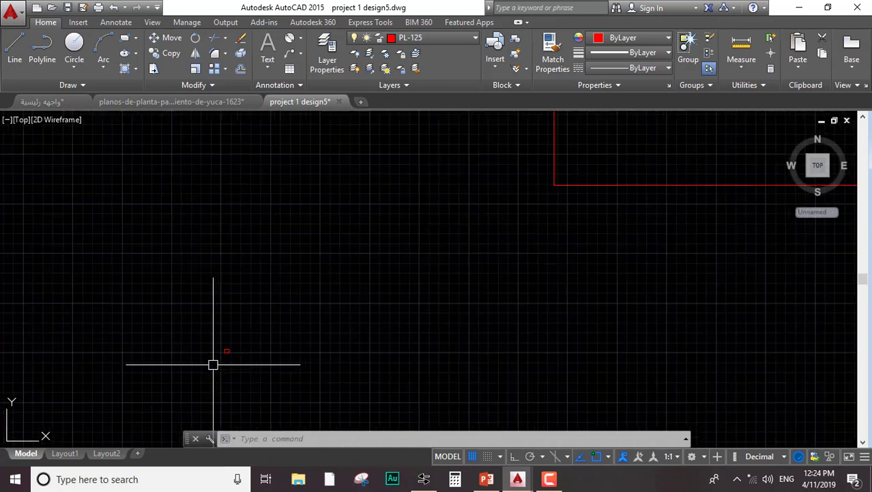
pyautogui.scroll(4, 219, 353)
pyautogui.scroll(6, 220, 340)
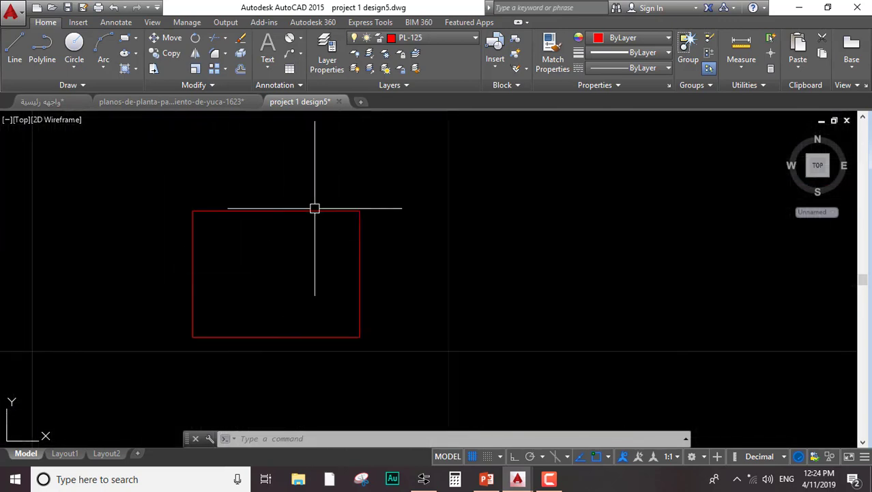
pyautogui.click(426, 153)
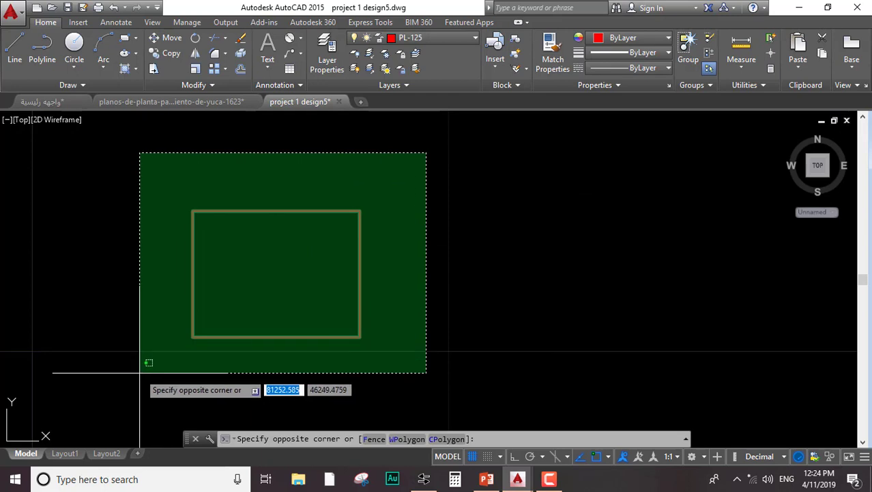
pyautogui.press('Escape')
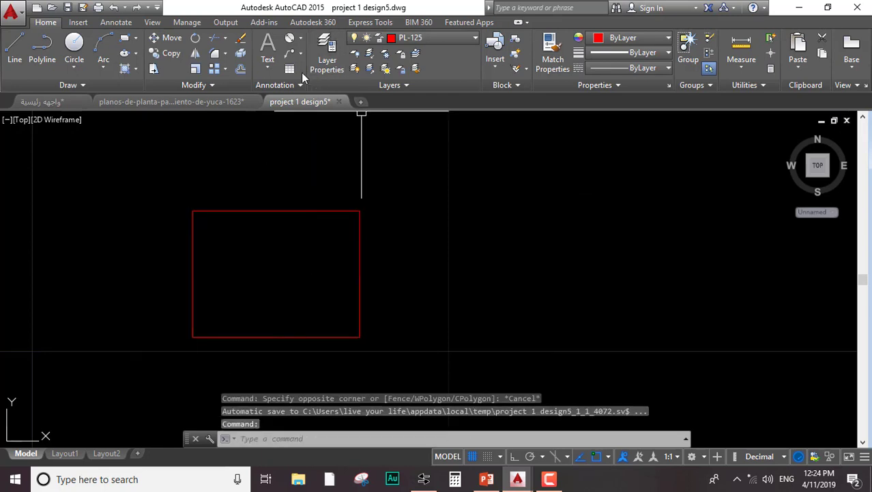
pyautogui.click(300, 38)
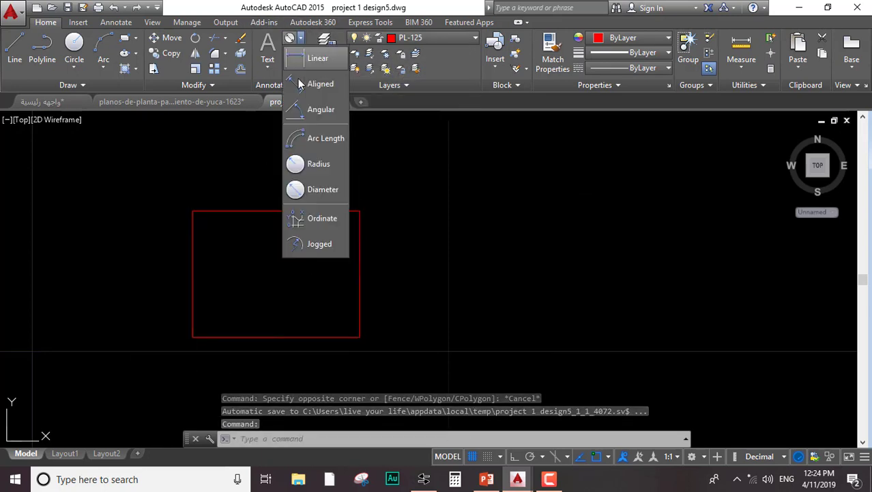
pyautogui.click(304, 59)
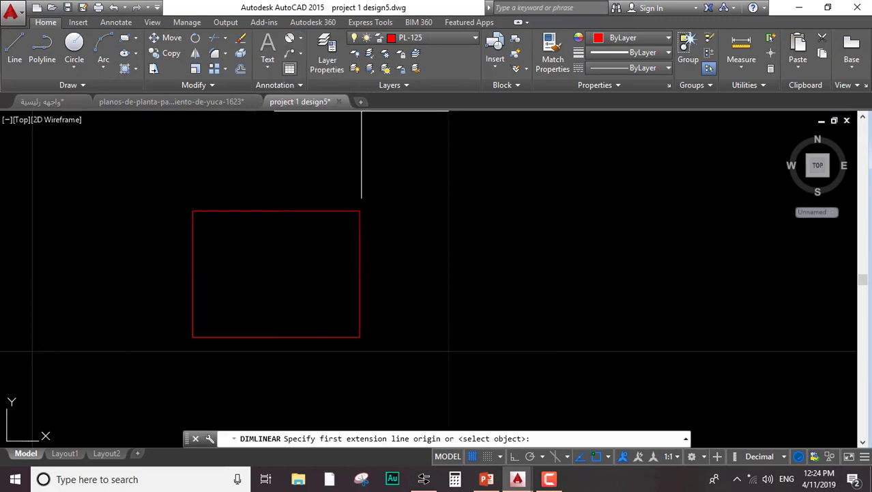
pyautogui.click(359, 211)
pyautogui.click(194, 211)
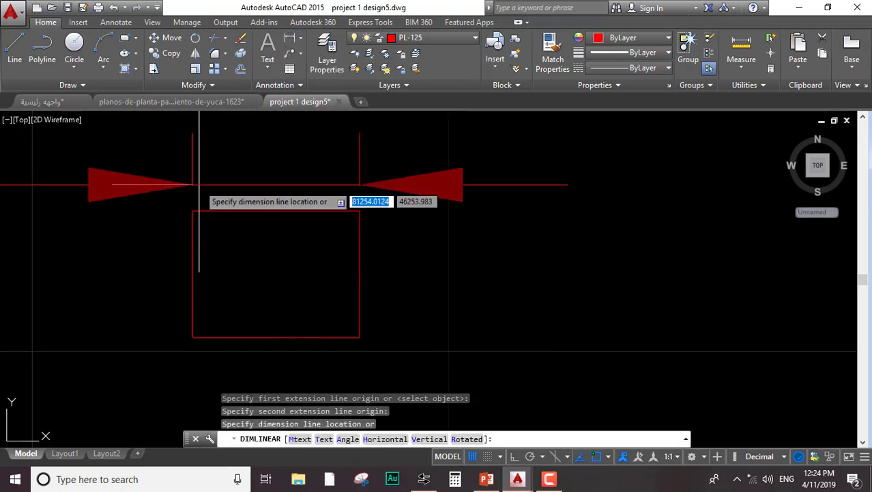
pyautogui.click(199, 184)
pyautogui.scroll(-10, 195, 183)
pyautogui.moveTo(156, 172); pyautogui.dragTo(241, 297, button='middle')
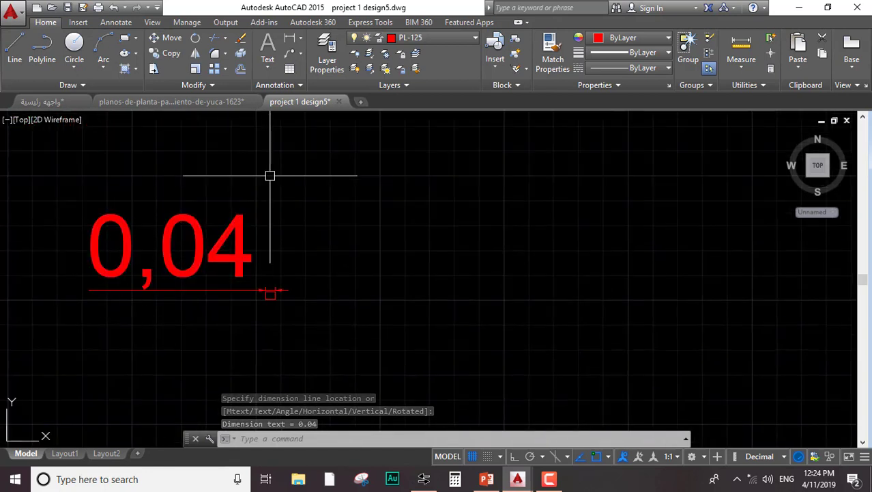
# Delete the linear dimension above the tiny rectangle
pyautogui.click(244, 176)
pyautogui.click(197, 248)
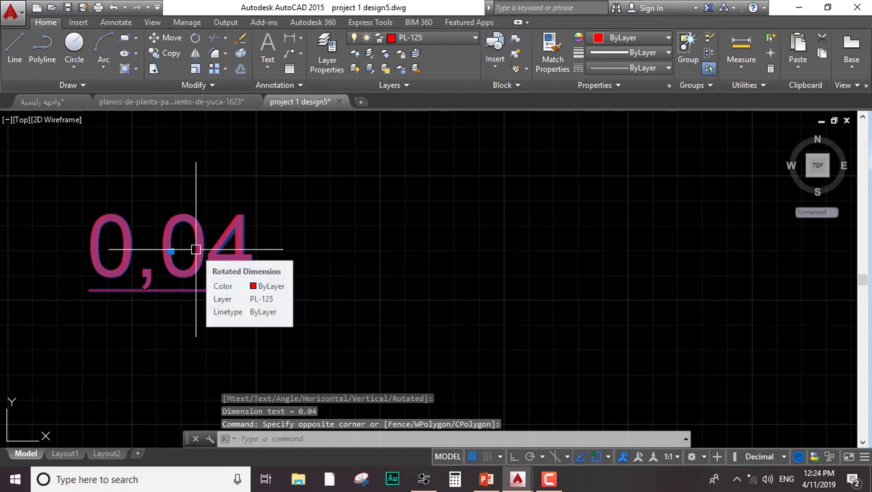
pyautogui.press('Escape')
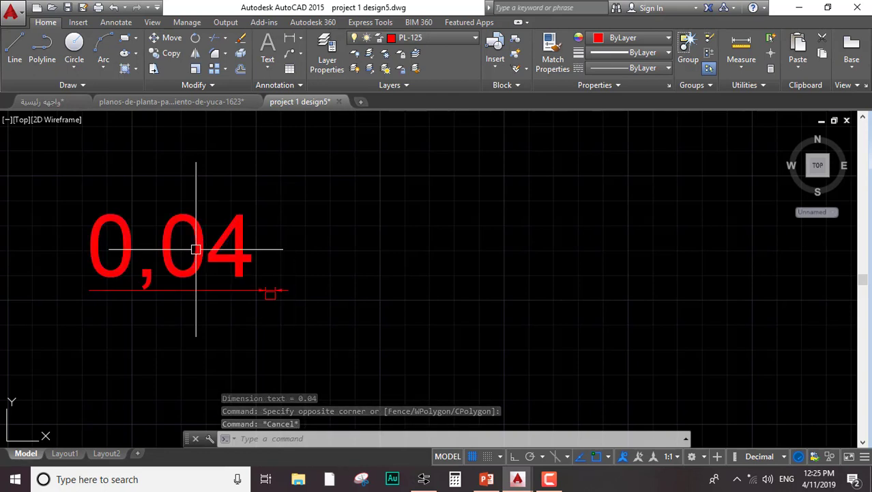
pyautogui.click(196, 249)
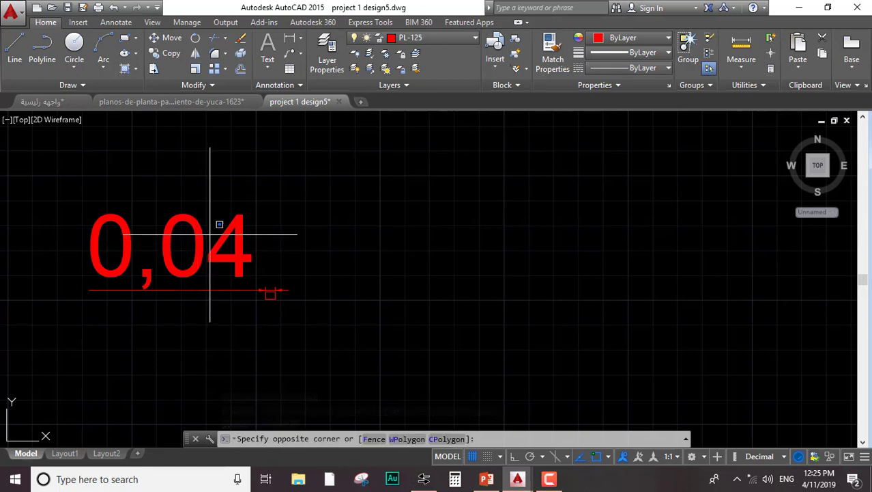
pyautogui.click(191, 255)
pyautogui.press('Delete')
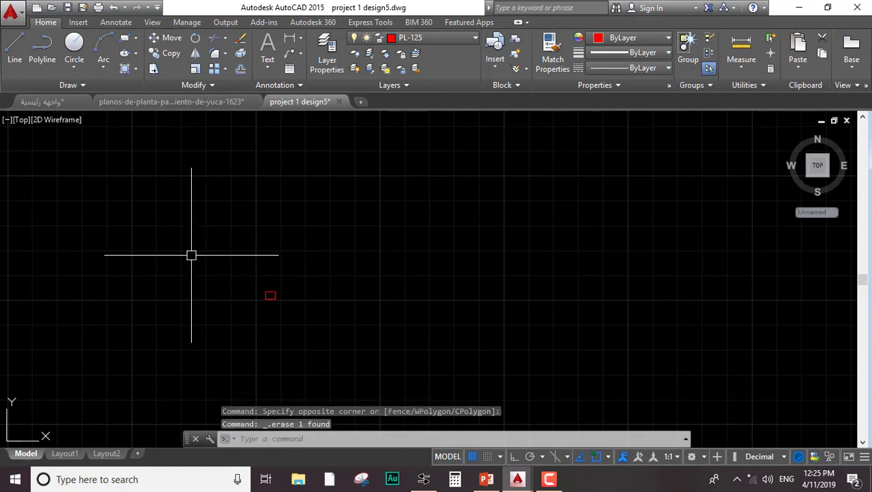
# Delete the tiny red rectangle drawn in the empty space outside the floor plan
pyautogui.click(320, 265)
pyautogui.click(255, 307)
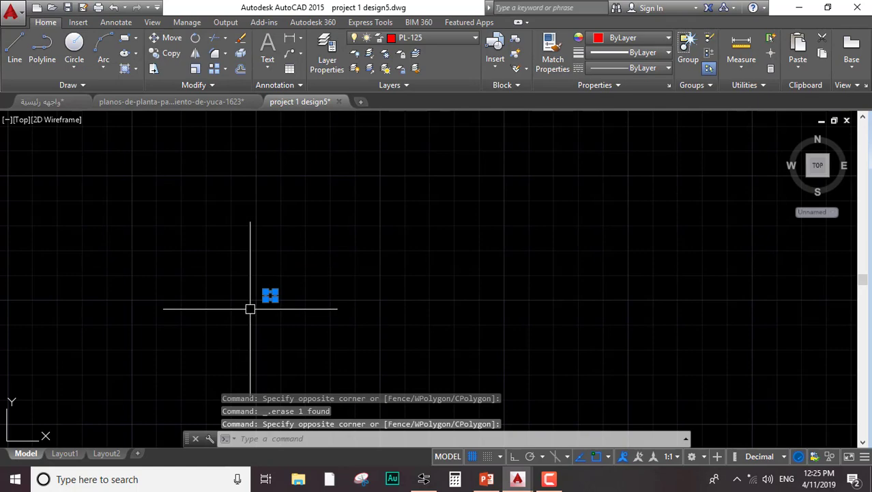
pyautogui.scroll(-3, 250, 308)
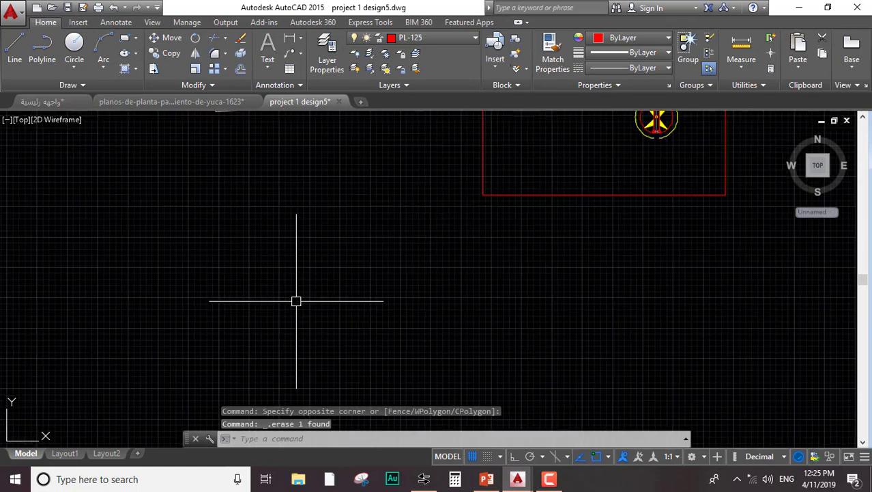
# Examine the walls, sprinkler heads and branch pipes of the environmental engineering lab BF-040 and its adjoining corridor
pyautogui.scroll(-5, 294, 240)
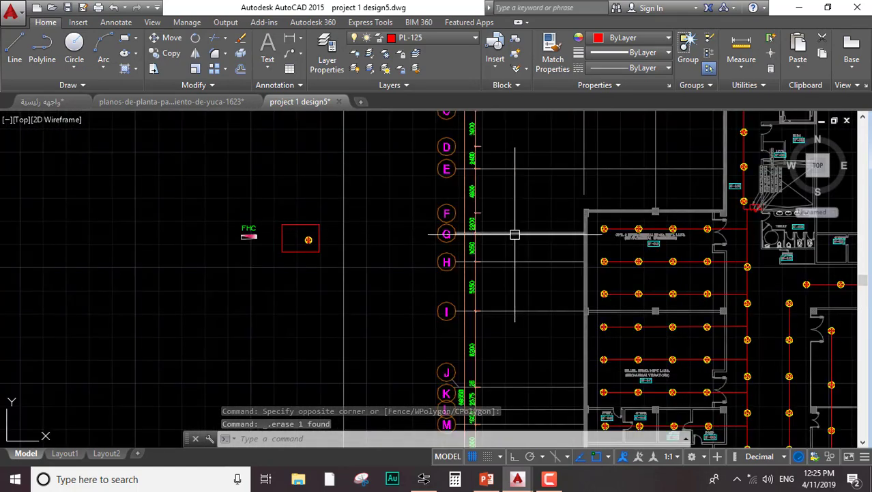
pyautogui.moveTo(514, 234); pyautogui.dragTo(361, 208, button='middle')
pyautogui.scroll(6, 432, 218)
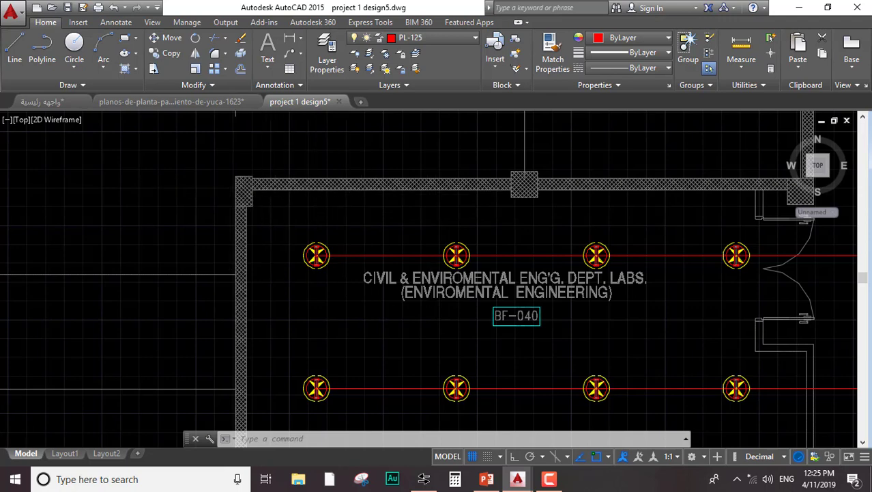
pyautogui.scroll(6, 230, 181)
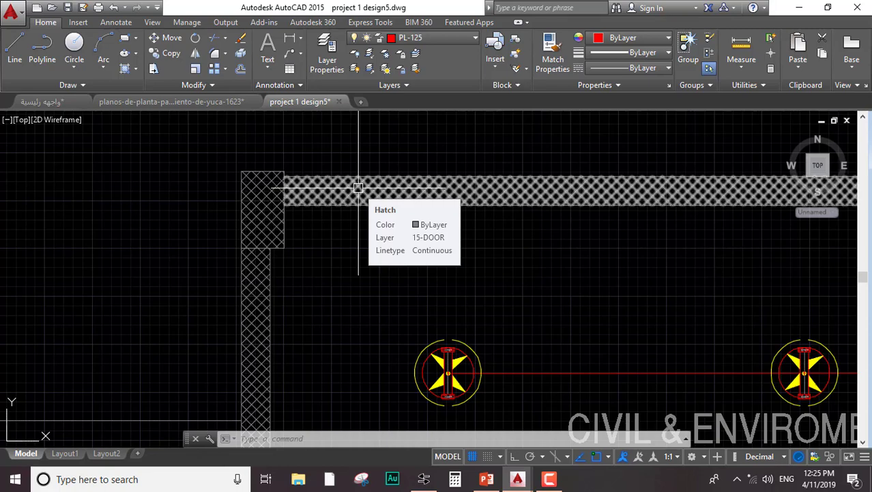
pyautogui.moveTo(668, 286); pyautogui.dragTo(329, 205, button='middle')
pyautogui.scroll(-6, 539, 258)
pyautogui.scroll(2, 738, 352)
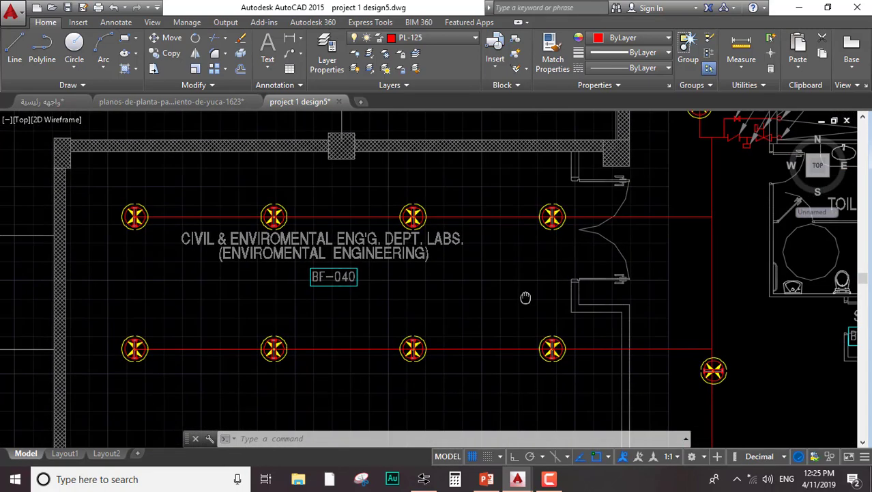
pyautogui.moveTo(566, 173); pyautogui.dragTo(509, 196, button='middle')
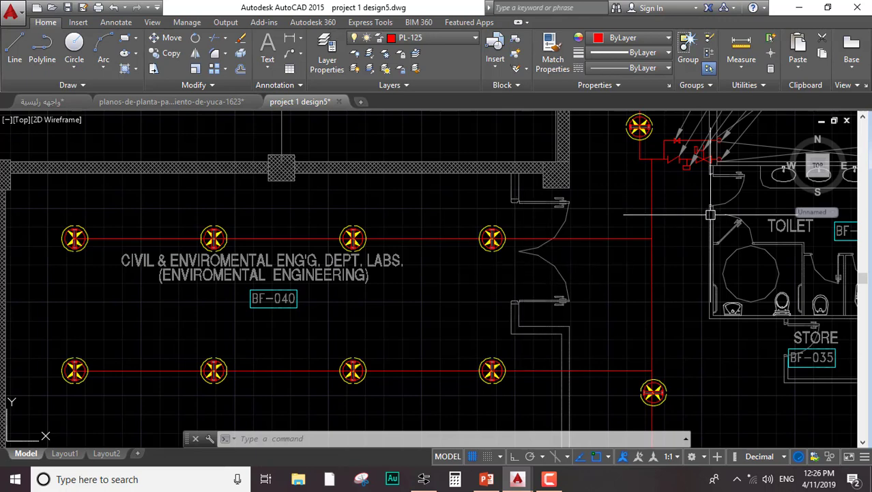
# Add a horizontal linear dimension across the first cubicle's door opening in toilet BF-036, placing it just above the opening
pyautogui.moveTo(846, 286); pyautogui.dragTo(558, 326, button='middle')
pyautogui.scroll(4, 560, 306)
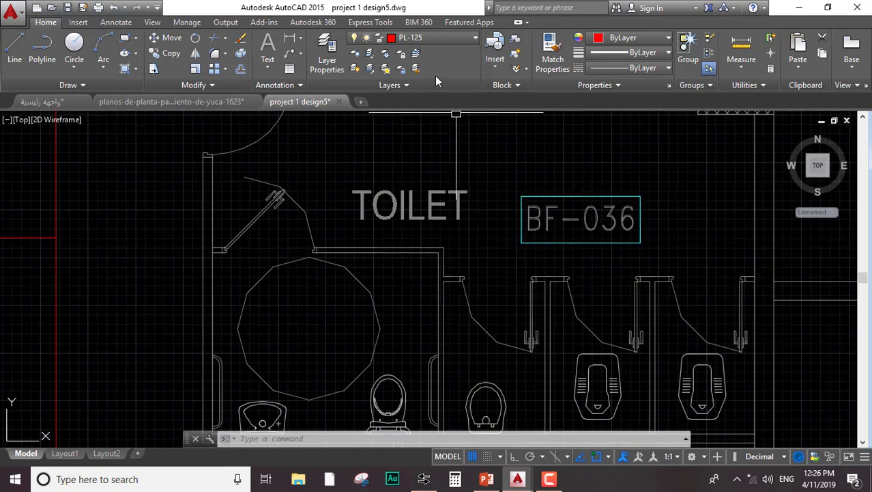
pyautogui.click(292, 43)
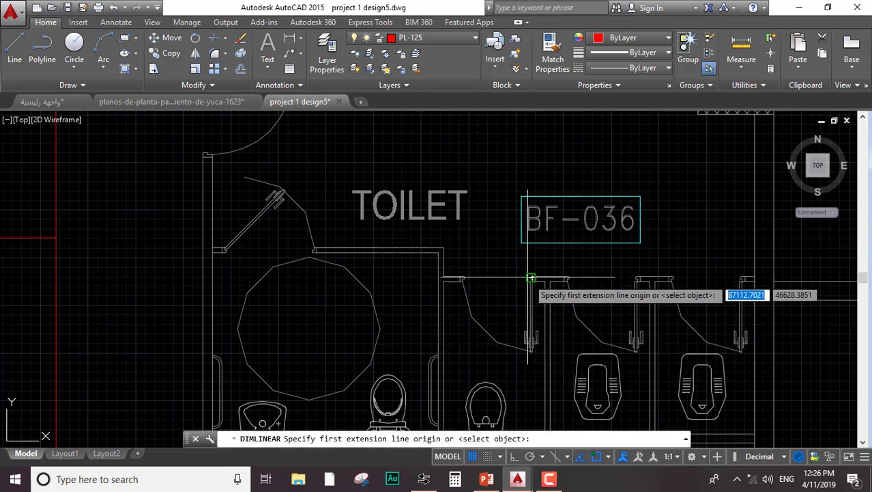
pyautogui.click(531, 279)
pyautogui.click(464, 279)
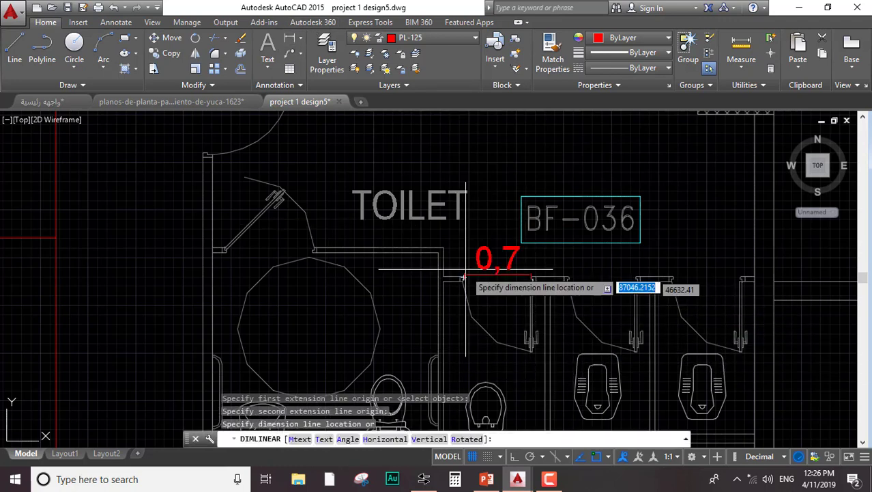
pyautogui.click(470, 264)
pyautogui.scroll(4, 511, 248)
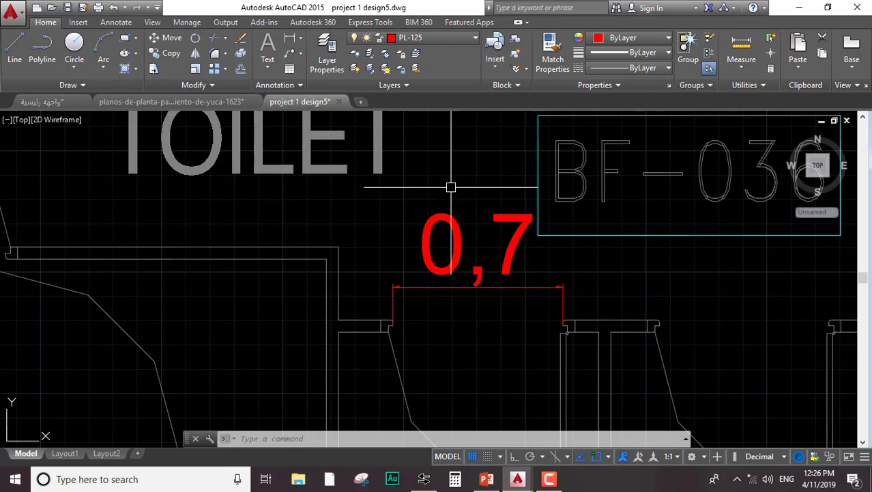
# Add a vertical linear dimension across the thickness of the hatched wall along the upper side of lab BF-040
pyautogui.scroll(-6, 451, 191)
pyautogui.moveTo(316, 222)
pyautogui.mouseDown(button='middle')
pyautogui.moveTo(335, 220)
pyautogui.moveTo(475, 327)
pyautogui.mouseUp(button='middle')
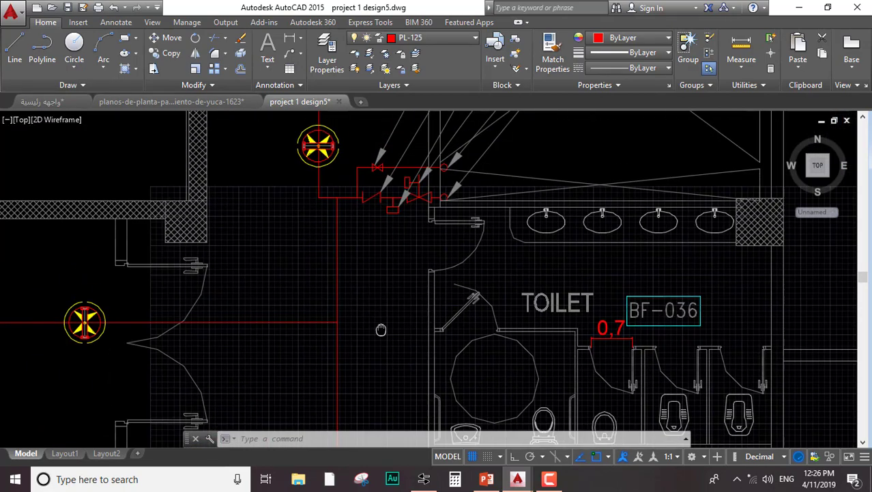
pyautogui.moveTo(336, 264); pyautogui.dragTo(540, 355, button='middle')
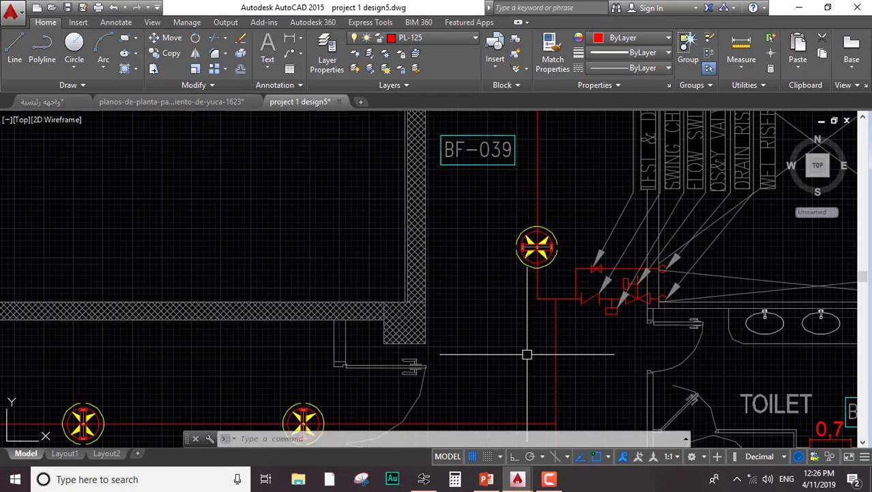
pyautogui.moveTo(253, 323); pyautogui.dragTo(371, 331, button='middle')
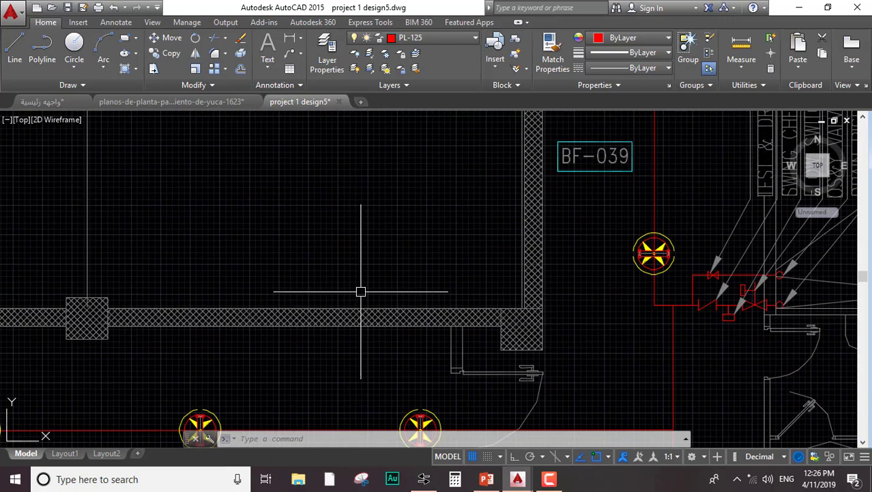
pyautogui.press('Return')
pyautogui.click(365, 309)
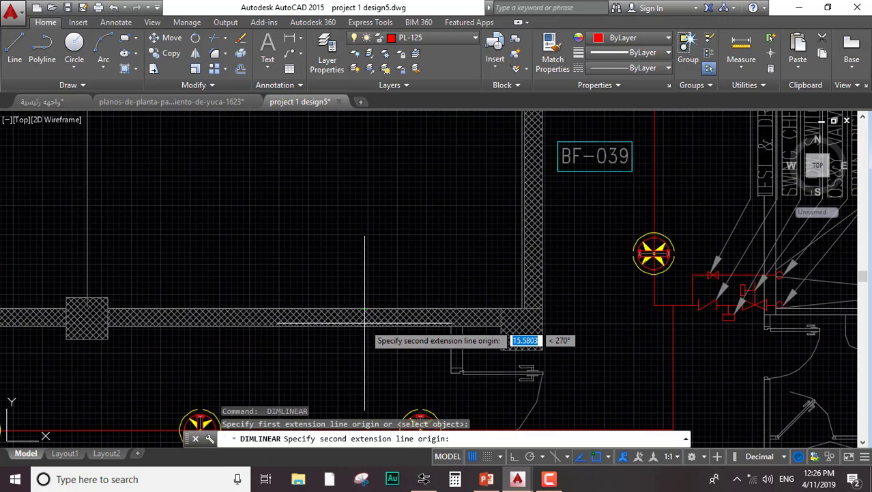
pyautogui.click(365, 328)
pyautogui.click(345, 328)
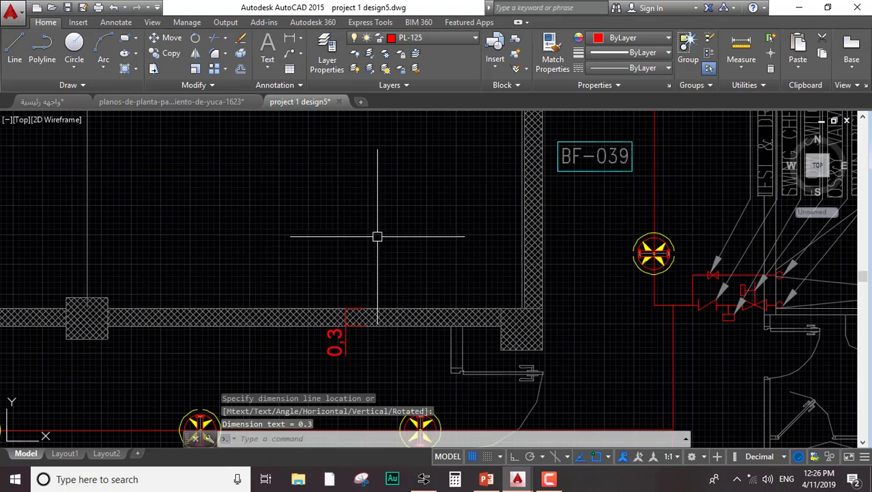
pyautogui.press('Escape')
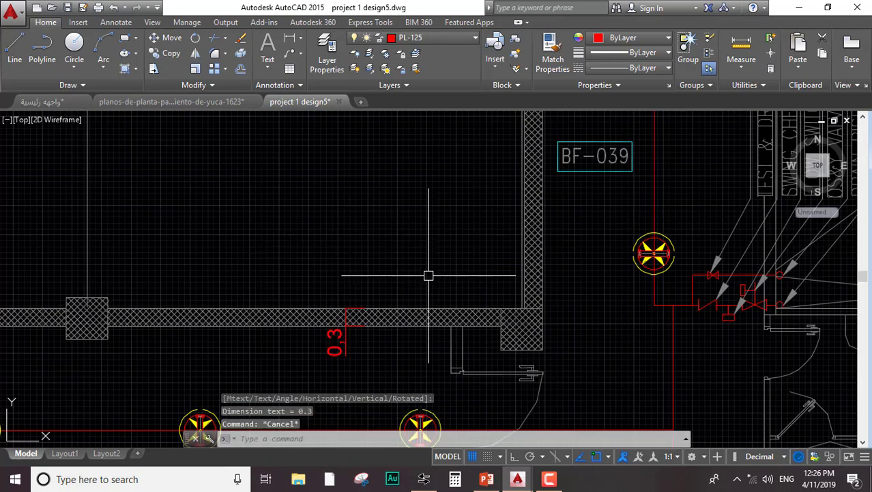
# Add a horizontal linear dimension to the upper edge of the hatched corner column near the BF-040 lab door
pyautogui.scroll(2, 502, 322)
pyautogui.scroll(3, 517, 327)
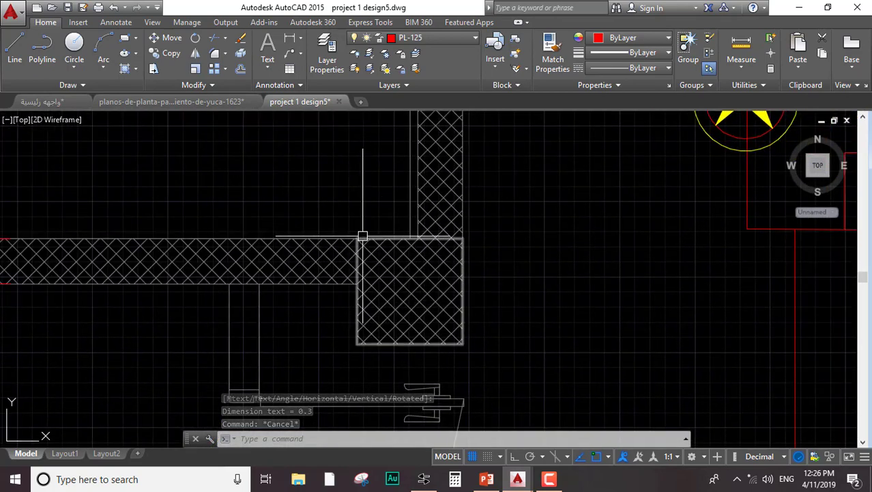
pyautogui.press('Return')
pyautogui.click(462, 239)
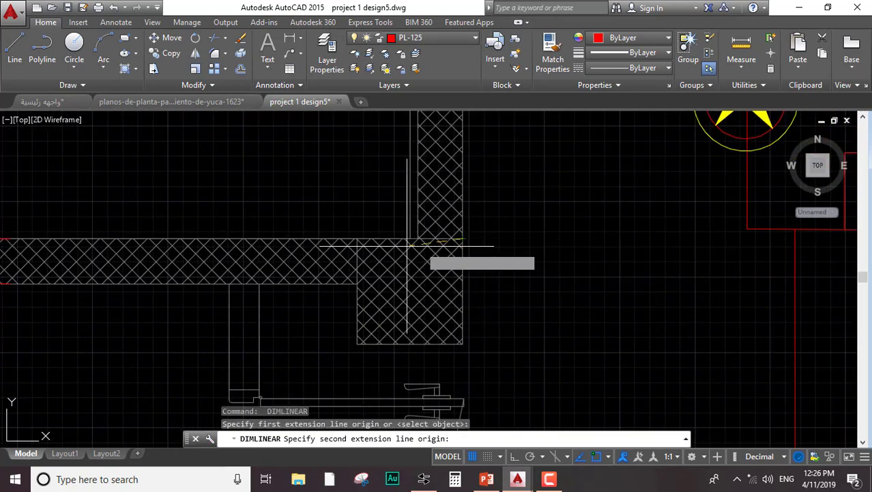
pyautogui.click(357, 239)
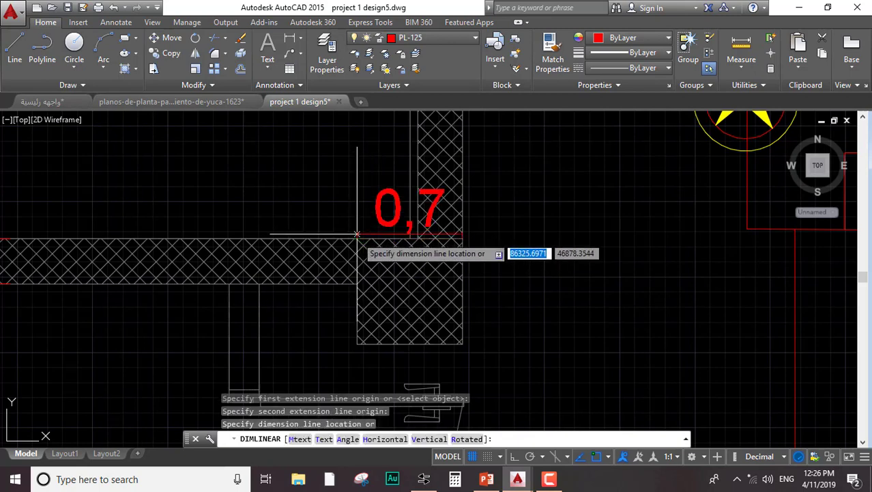
pyautogui.click(357, 218)
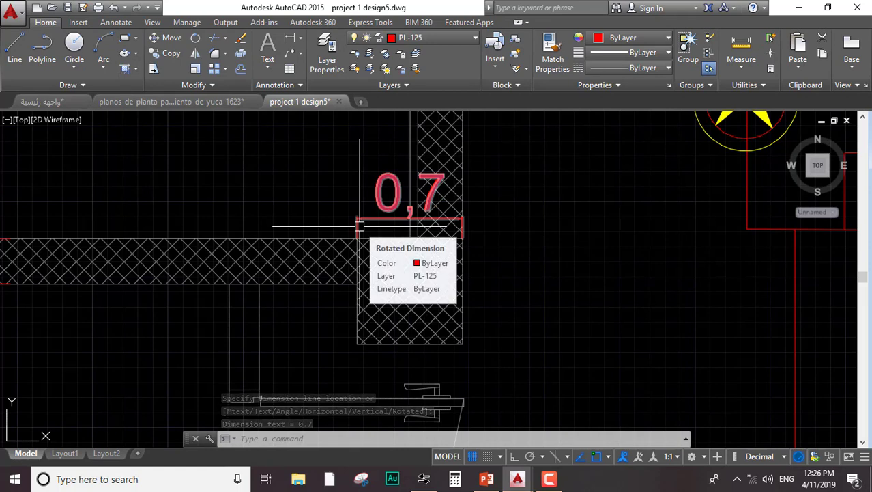
pyautogui.click(381, 191)
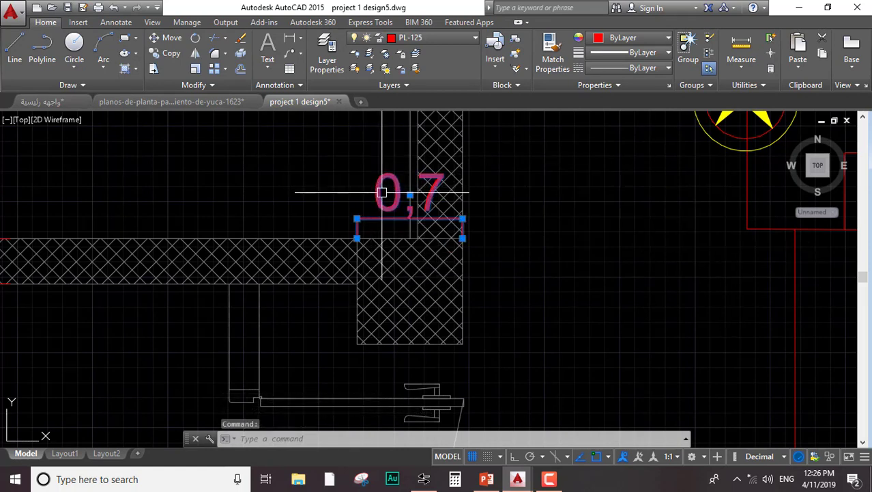
pyautogui.press('Escape')
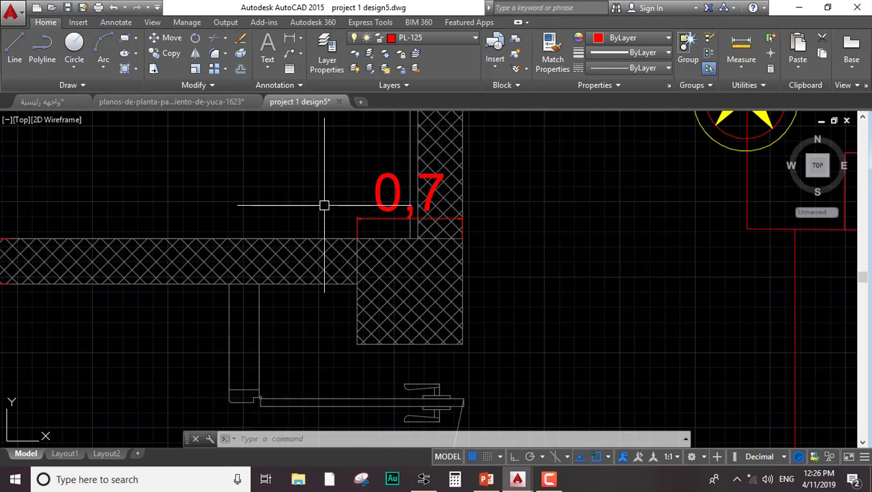
# Check the measurement scale factor in the primary units of the ISO-25 dimension style
pyautogui.write('d')
pyautogui.press('Return')
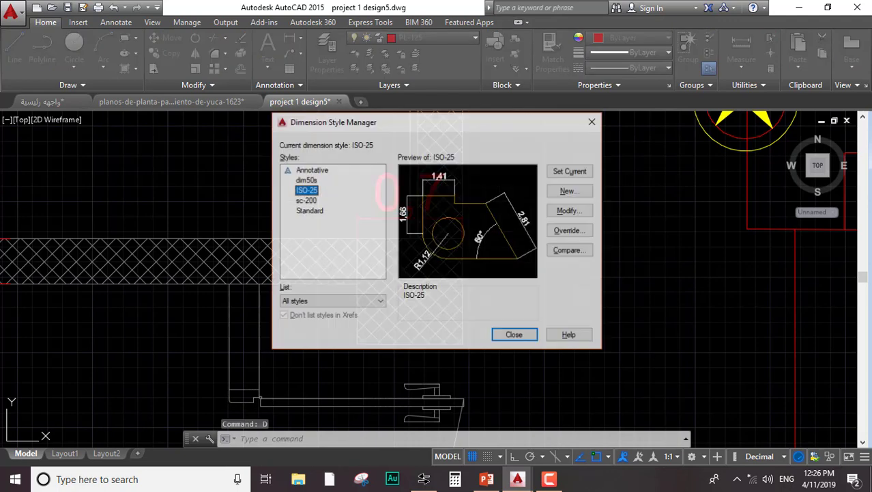
pyautogui.click(567, 210)
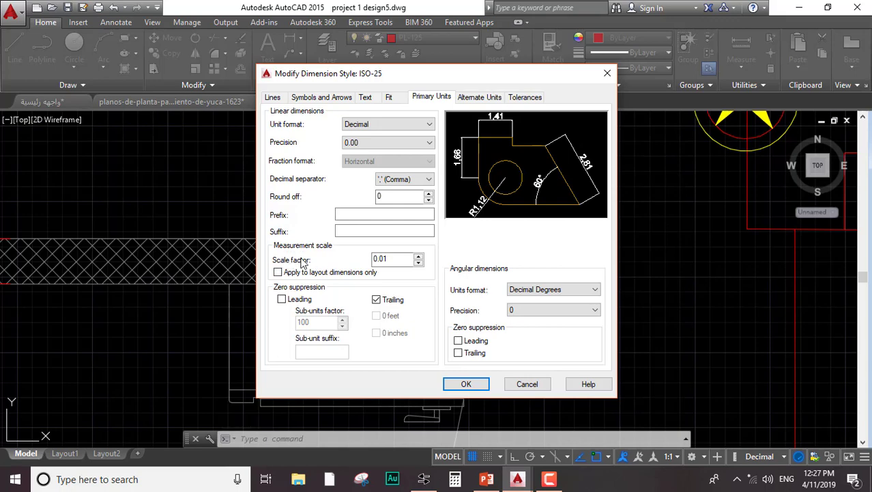
pyautogui.doubleClick(379, 258)
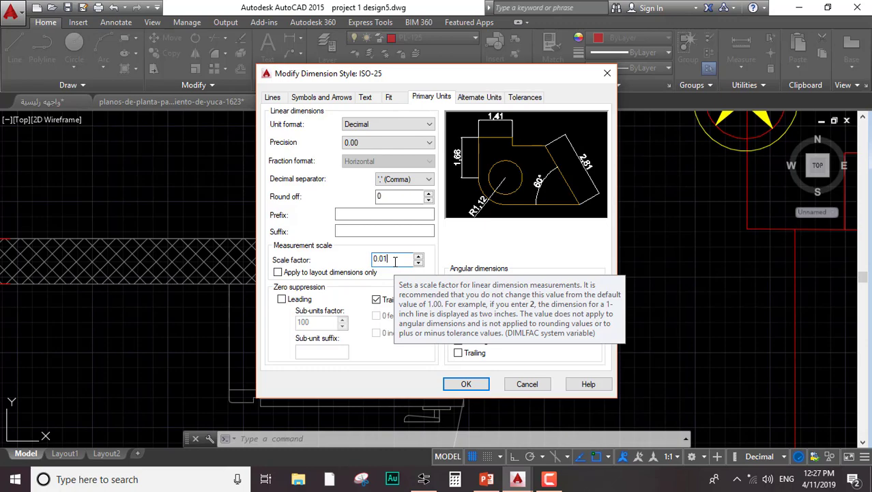
pyautogui.click(486, 385)
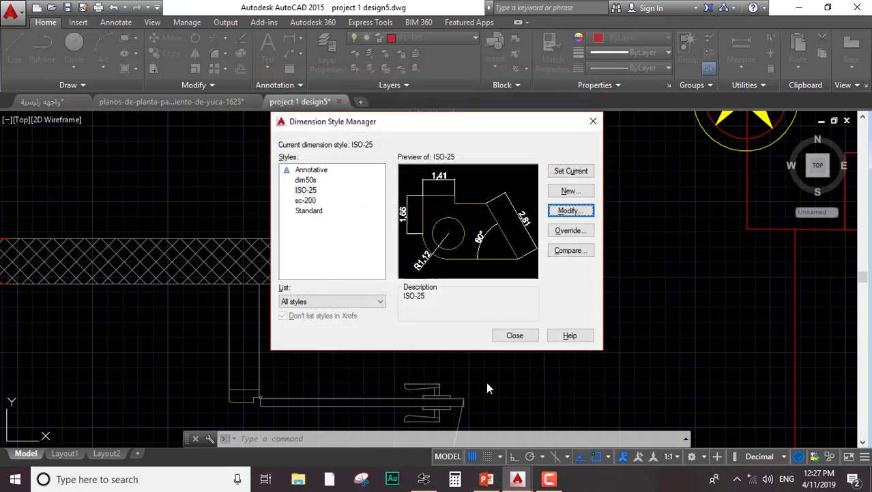
pyautogui.click(515, 335)
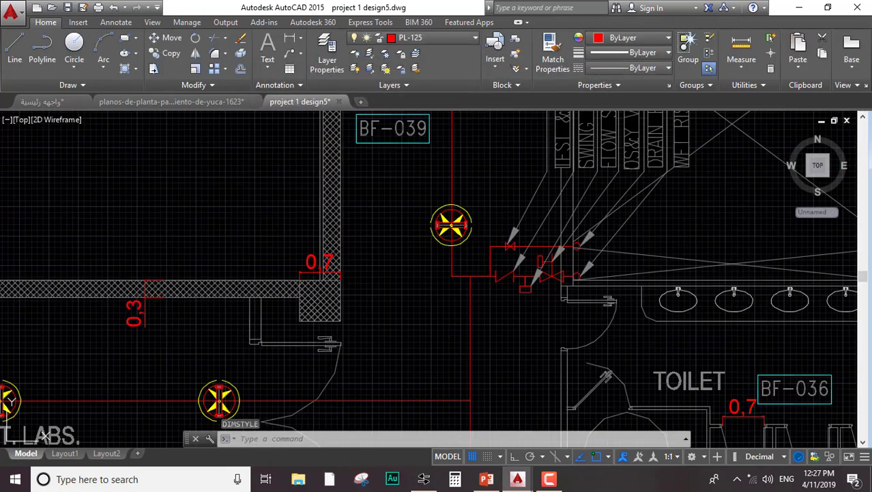
# Return to the empty space below the red rectangle containing the single sprinkler symbol, beside the FHC symbol
pyautogui.scroll(-10, 335, 334)
pyautogui.moveTo(167, 273); pyautogui.dragTo(547, 258, button='middle')
pyautogui.scroll(2, 267, 325)
pyautogui.moveTo(278, 325); pyautogui.dragTo(284, 242, button='middle')
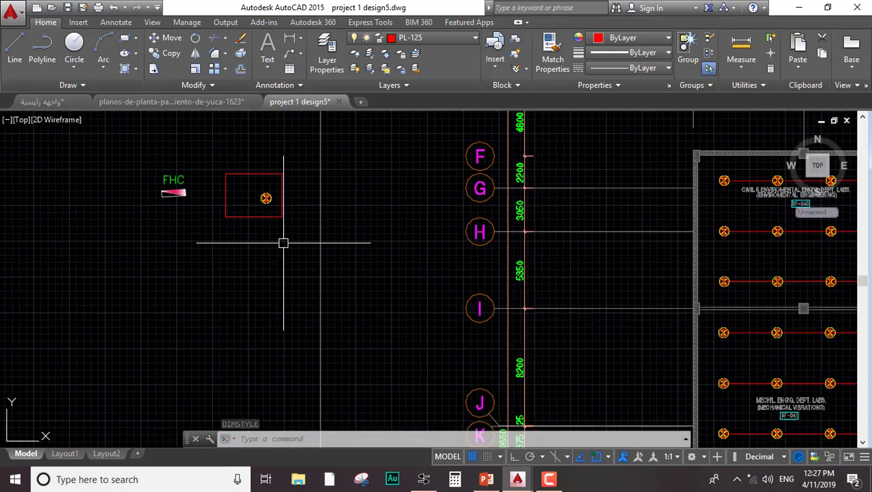
pyautogui.scroll(4, 269, 285)
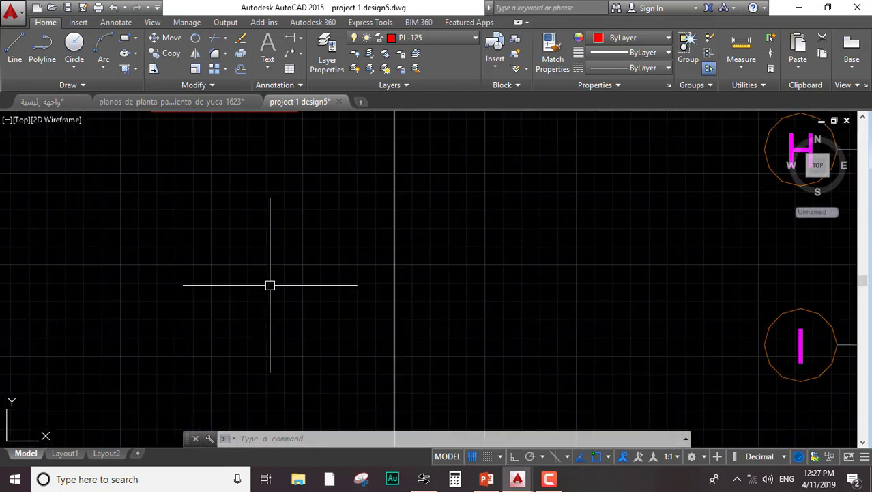
pyautogui.scroll(-4, 268, 287)
pyautogui.scroll(2, 269, 287)
pyautogui.moveTo(269, 288); pyautogui.dragTo(341, 304, button='middle')
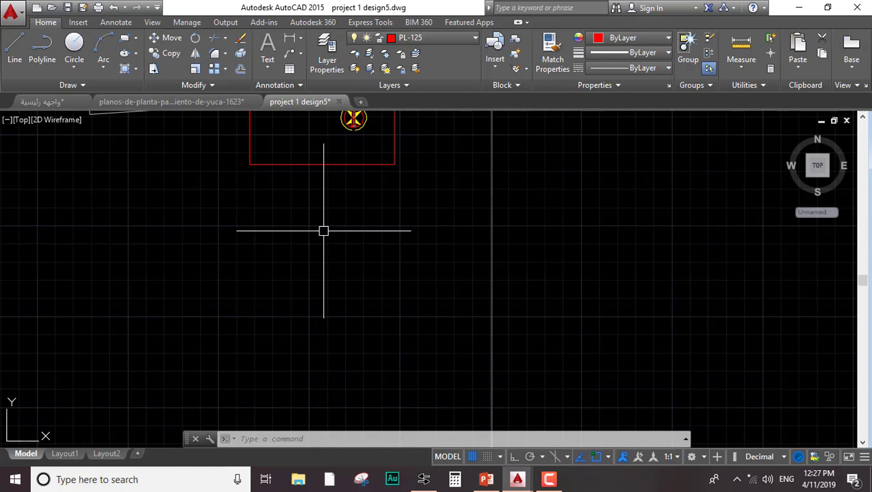
# Draw a rectangle with an area of 1200 and a length of 40 in the empty space below the sprinkler rectangle
pyautogui.write('rec')
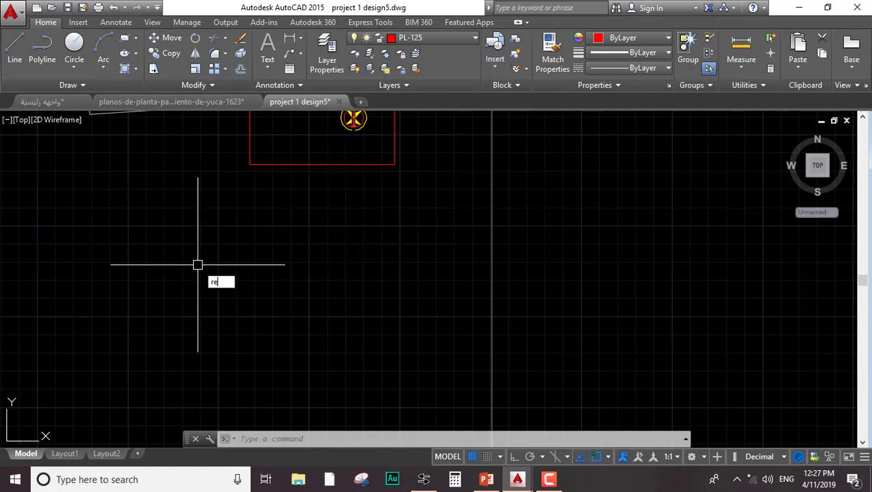
pyautogui.press('Return')
pyautogui.click(198, 265)
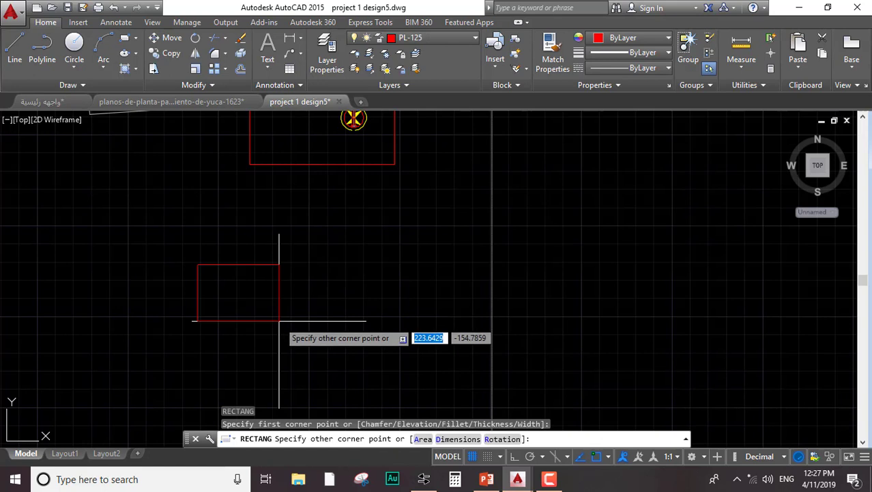
pyautogui.write('a')
pyautogui.press('Return')
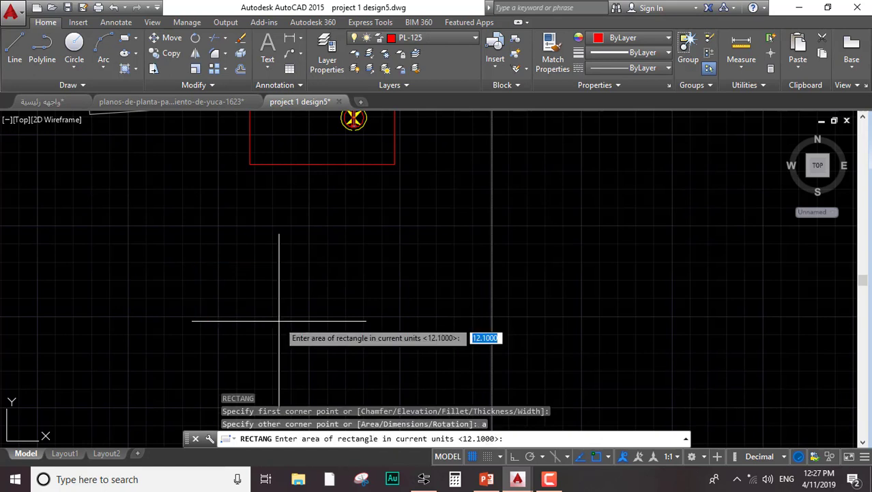
pyautogui.write('1200')
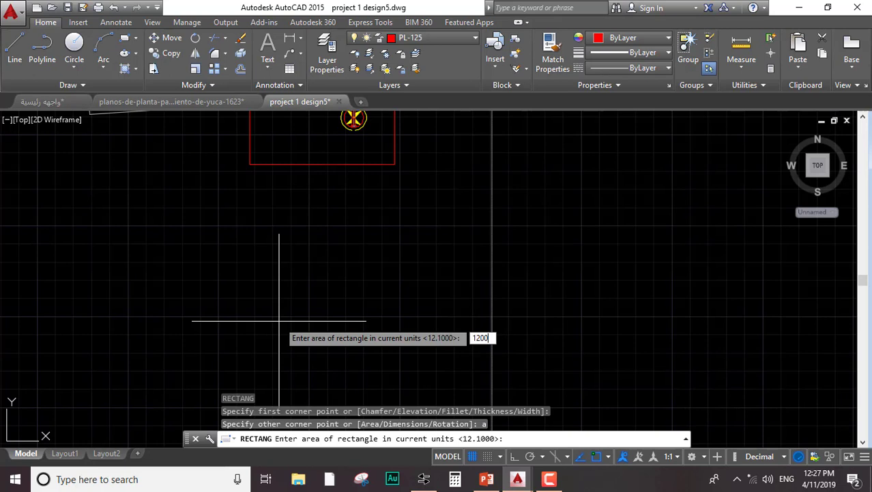
pyautogui.press('Return')
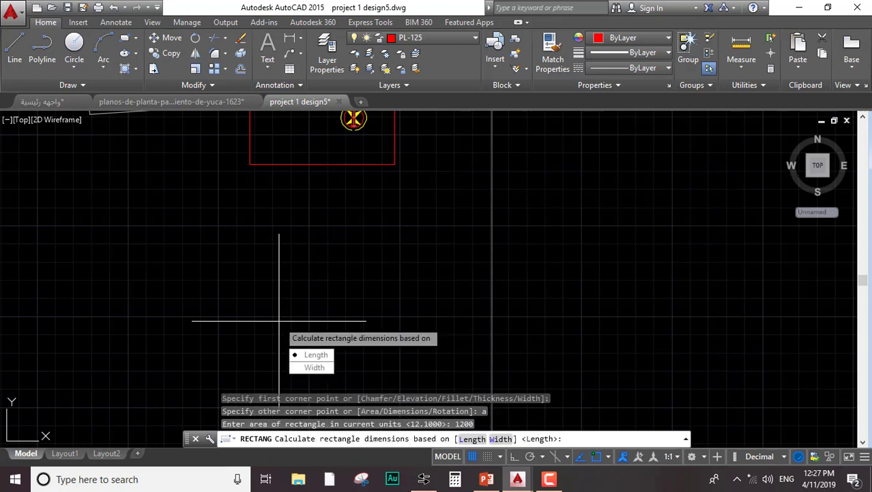
pyautogui.press('Return')
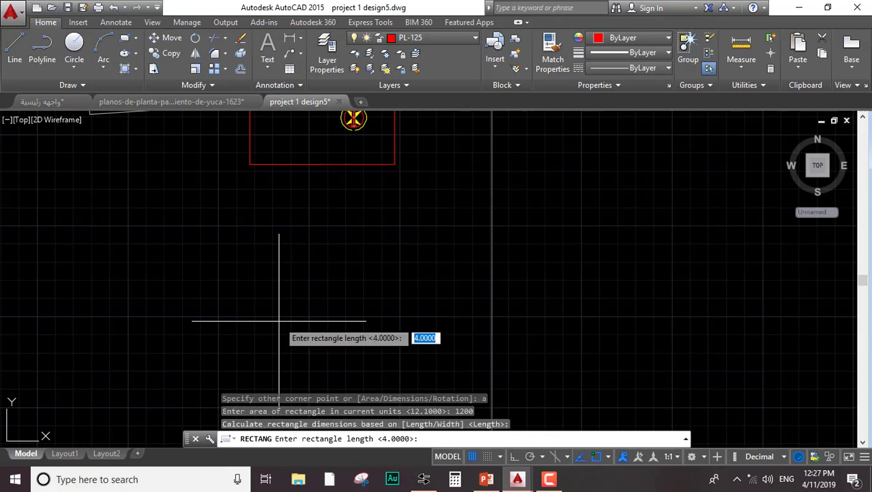
pyautogui.write('40')
pyautogui.press('Return')
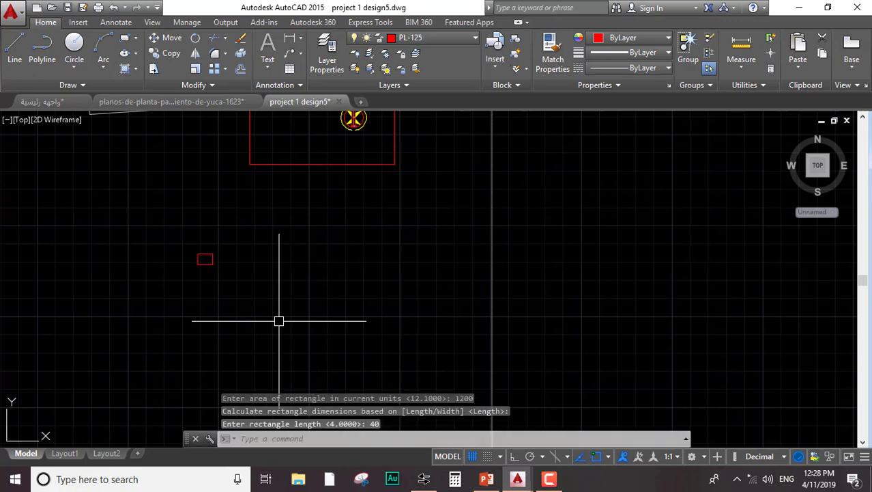
pyautogui.click(235, 222)
pyautogui.click(193, 275)
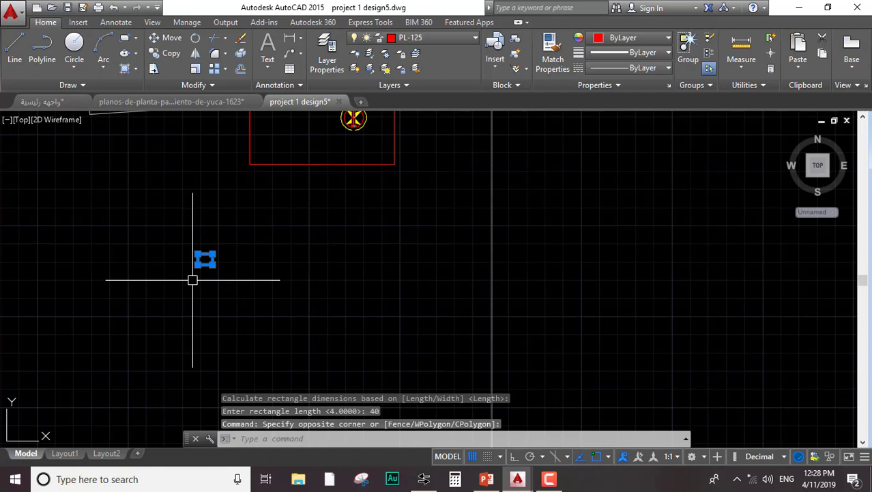
pyautogui.press('Escape')
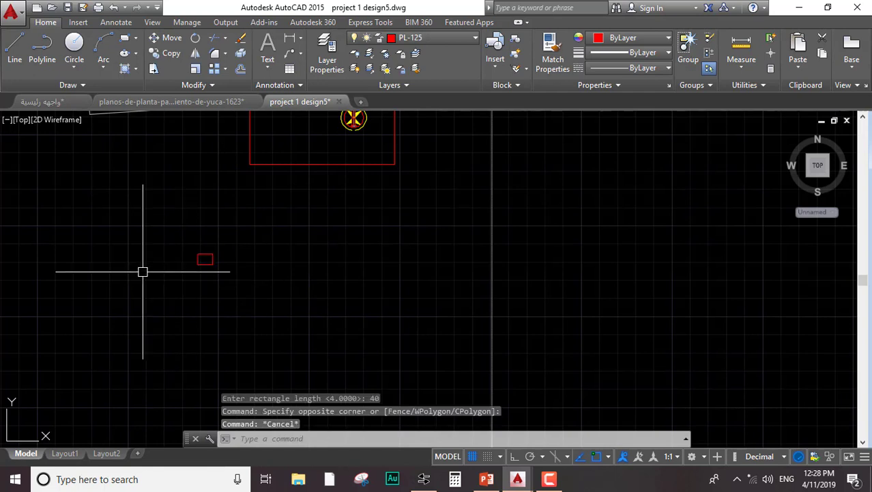
# Delete the small test rectangle below the sprinkler rectangle
pyautogui.click(244, 217)
pyautogui.click(173, 293)
pyautogui.press('Delete')
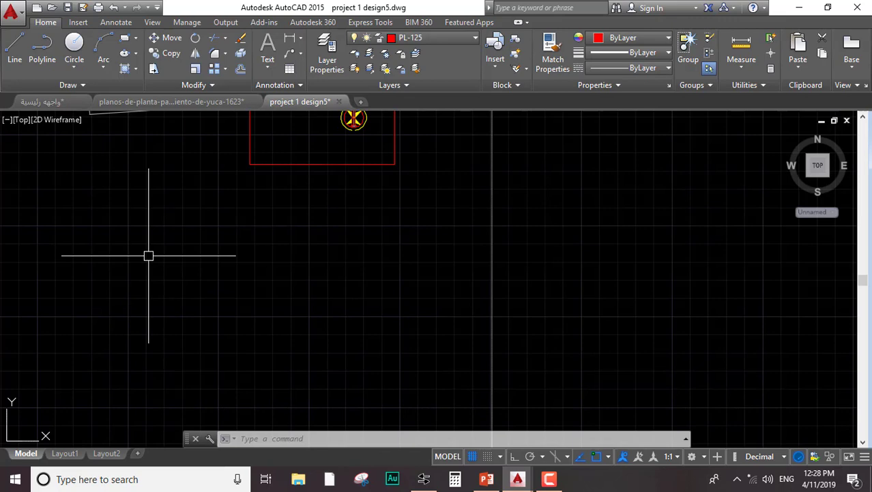
# Draw a rectangle with an area of 120000 and a length of 400, starting from a corner below the FHC symbol
pyautogui.scroll(-4, 305, 278)
pyautogui.scroll(2, 239, 304)
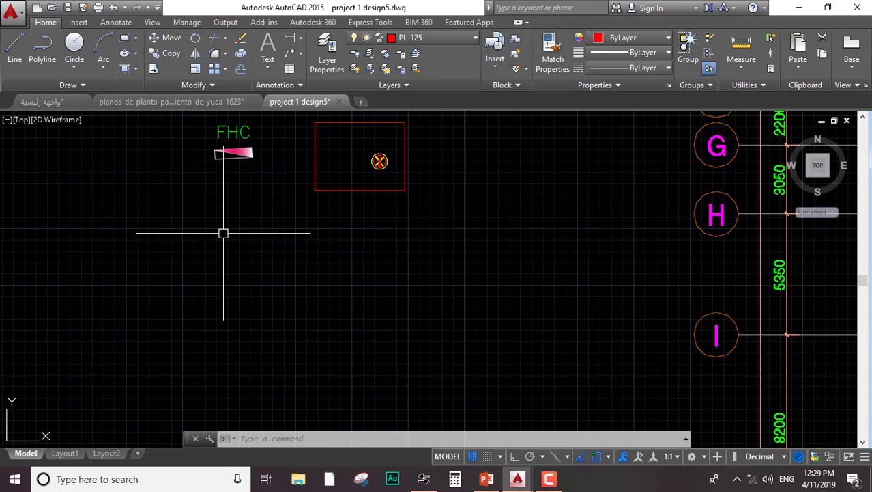
pyautogui.press('Return')
pyautogui.click(171, 219)
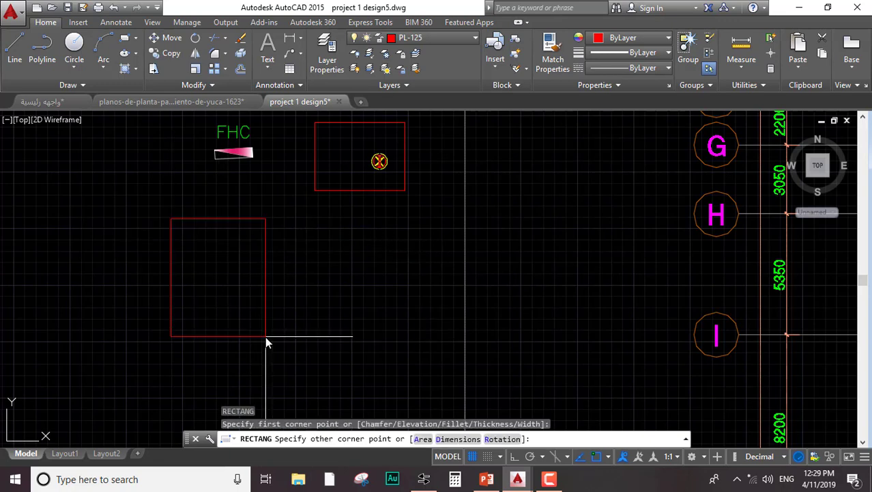
pyautogui.write('a')
pyautogui.press('Return')
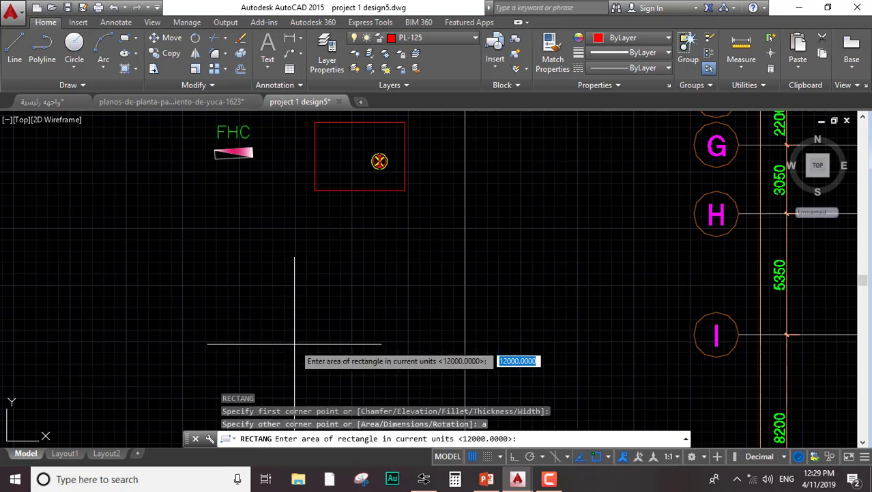
pyautogui.write('12')
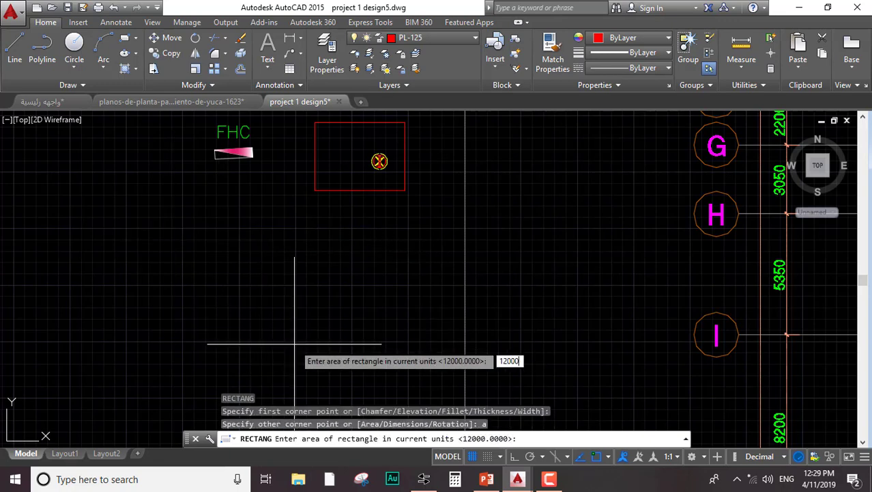
pyautogui.press('Return')
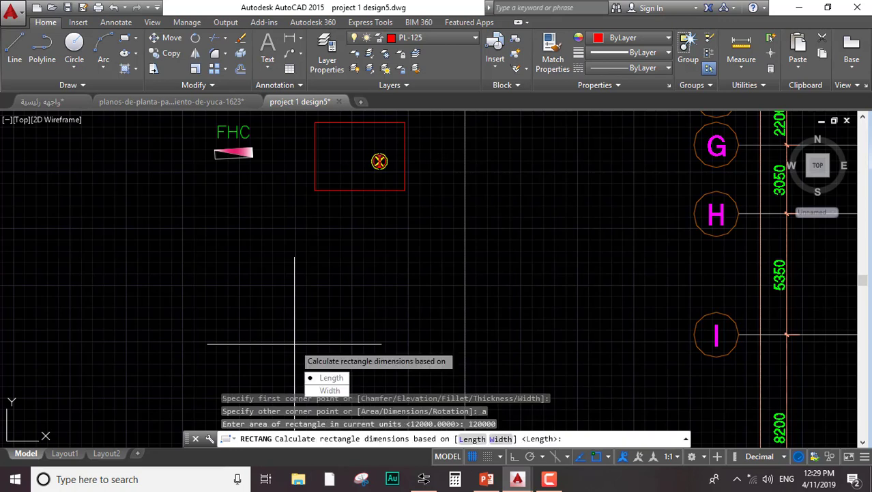
pyautogui.press('Return')
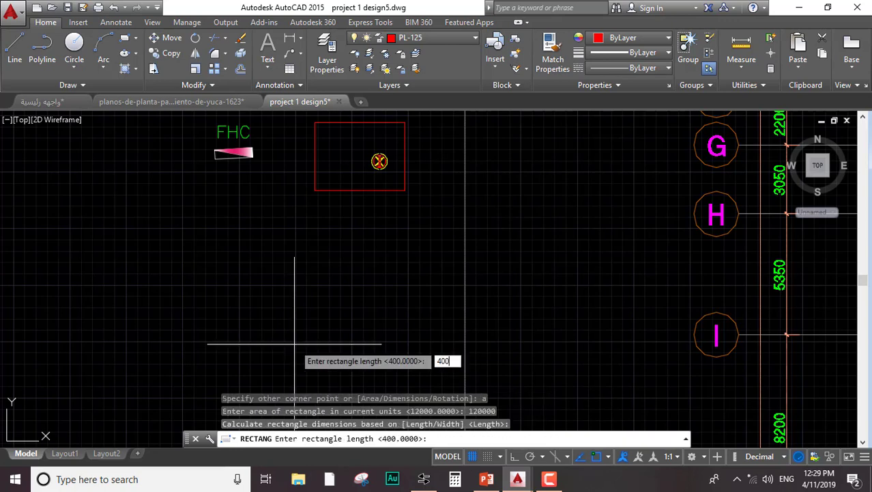
pyautogui.write('400')
pyautogui.press('Return')
# Move the new rectangle off the FHC symbol into the empty space below the sprinkler rectangle
pyautogui.click(189, 151)
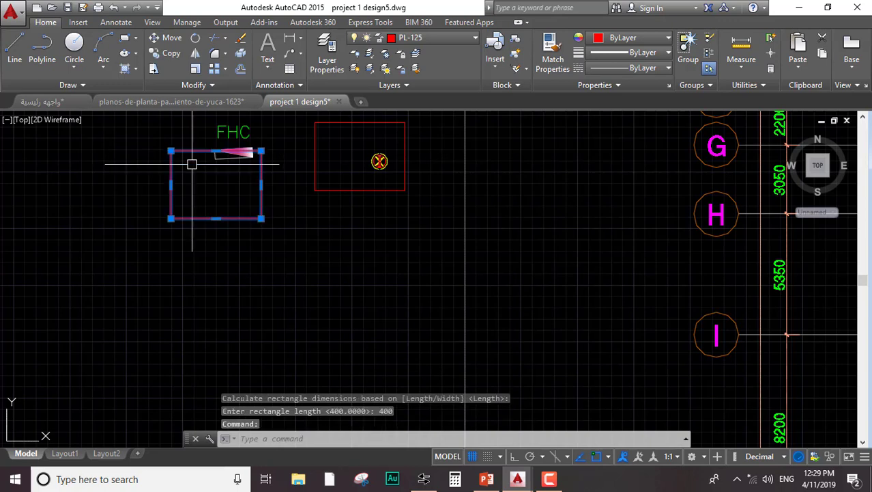
pyautogui.write('m')
pyautogui.press('Return')
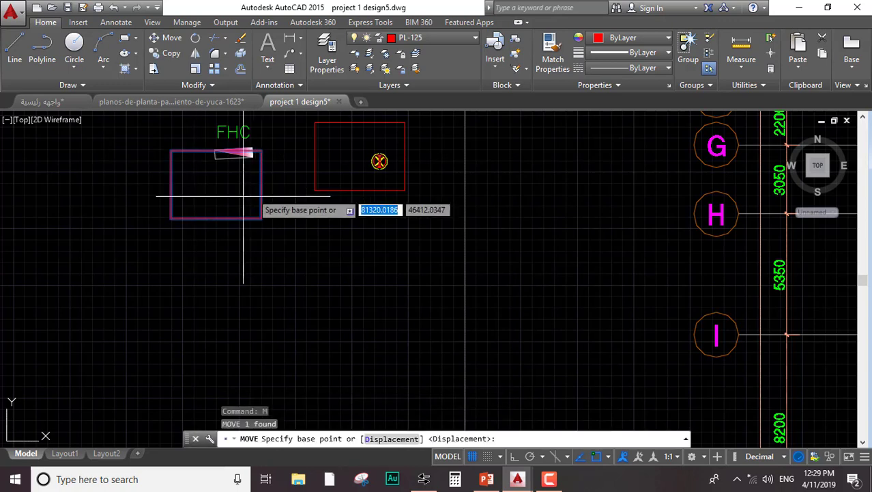
pyautogui.click(215, 178)
pyautogui.click(294, 312)
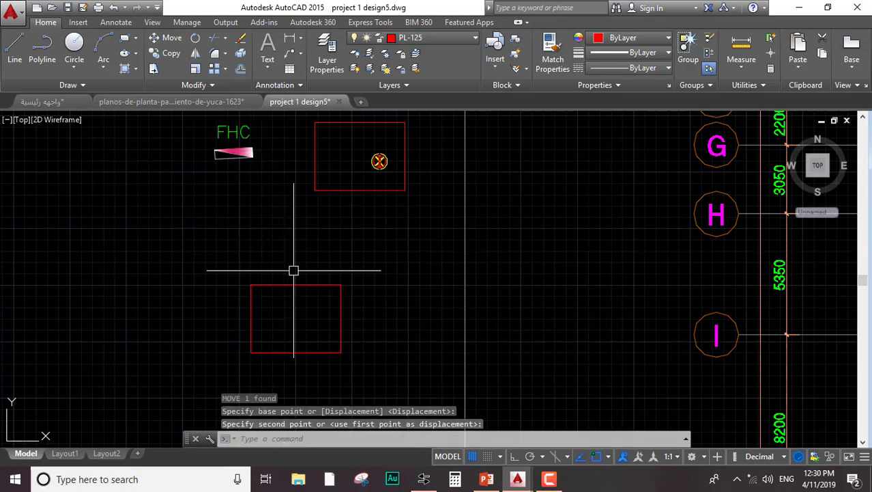
pyautogui.press('Escape')
# Add a horizontal linear dimension above the upper edge of the new rectangle
pyautogui.scroll(2, 303, 280)
pyautogui.moveTo(300, 314); pyautogui.dragTo(295, 273, button='middle')
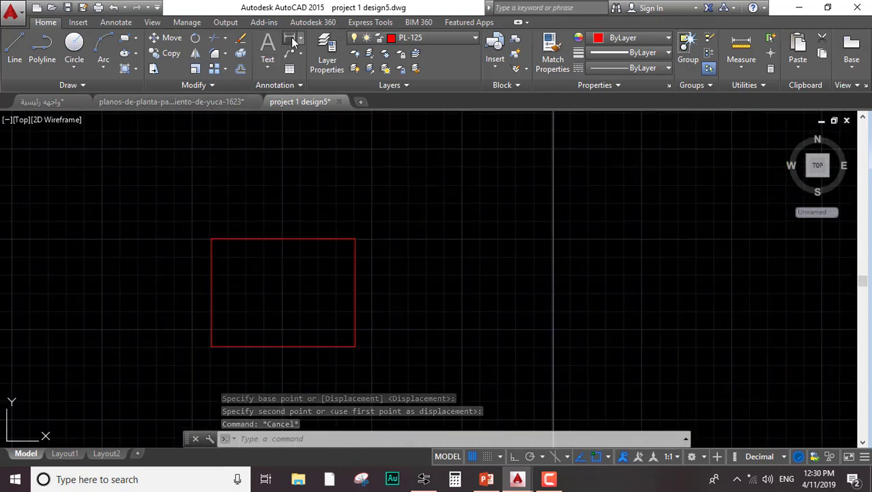
pyautogui.click(291, 40)
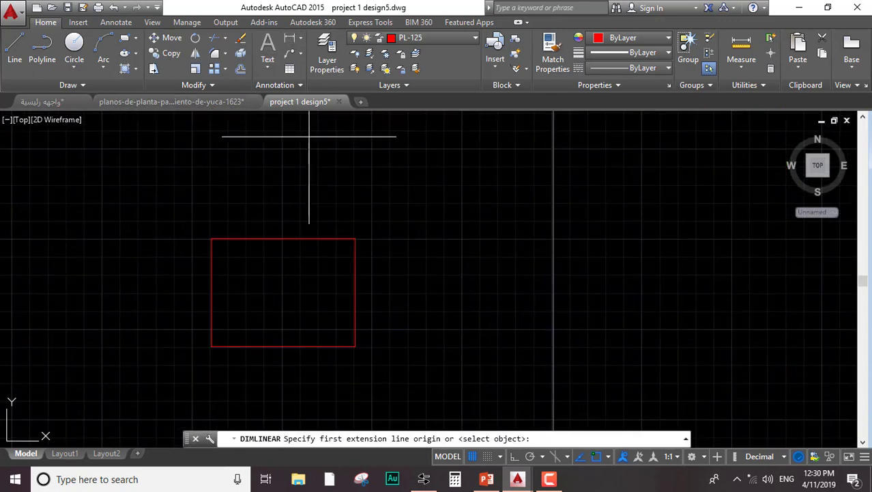
pyautogui.click(355, 238)
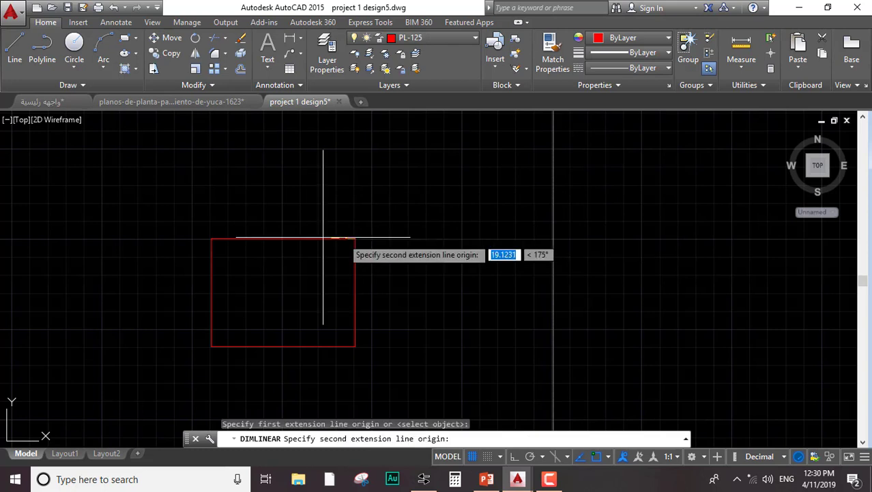
pyautogui.click(211, 238)
pyautogui.click(284, 205)
# Add a vertical linear dimension beside the right edge of the new rectangle
pyautogui.moveTo(322, 298); pyautogui.dragTo(308, 266, button='middle')
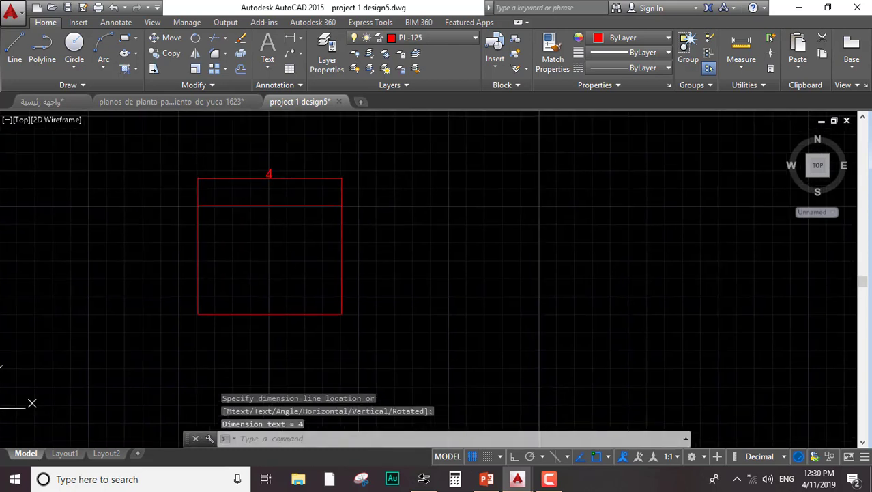
pyautogui.press('Return')
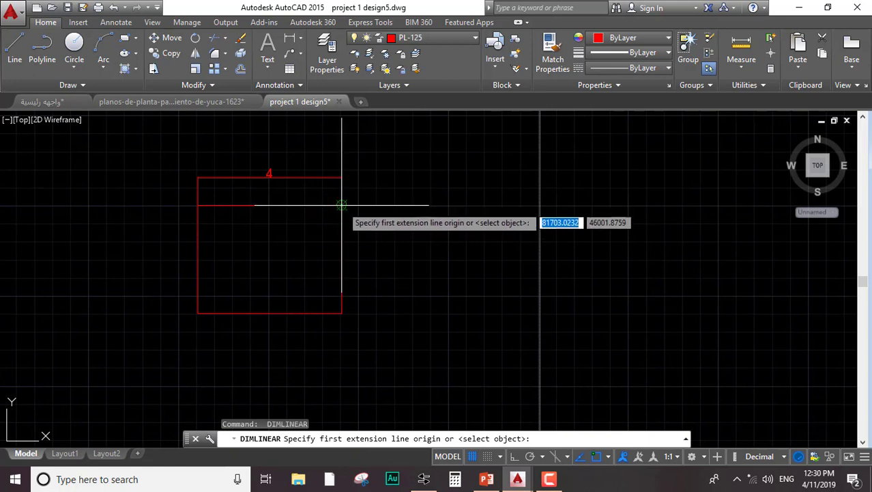
pyautogui.click(341, 204)
pyautogui.click(342, 313)
pyautogui.click(401, 320)
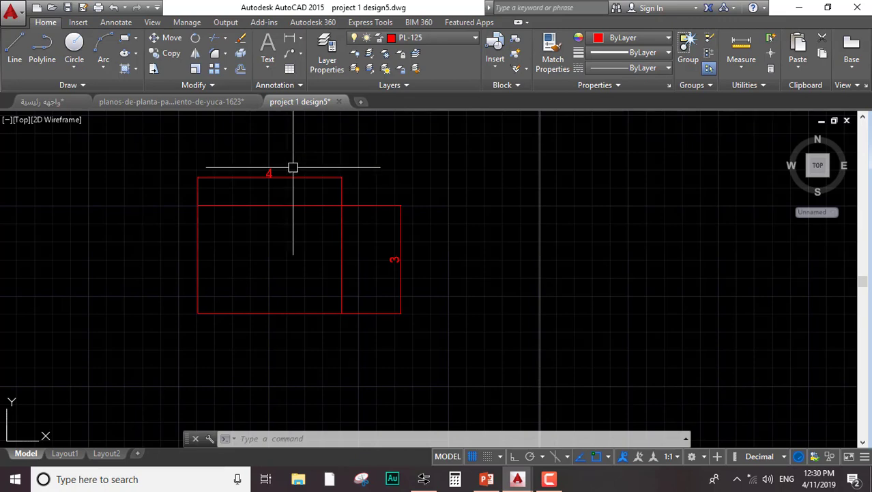
# Delete the horizontal and vertical dimensions from the new rectangle
pyautogui.scroll(-5, 307, 175)
pyautogui.scroll(3, 318, 175)
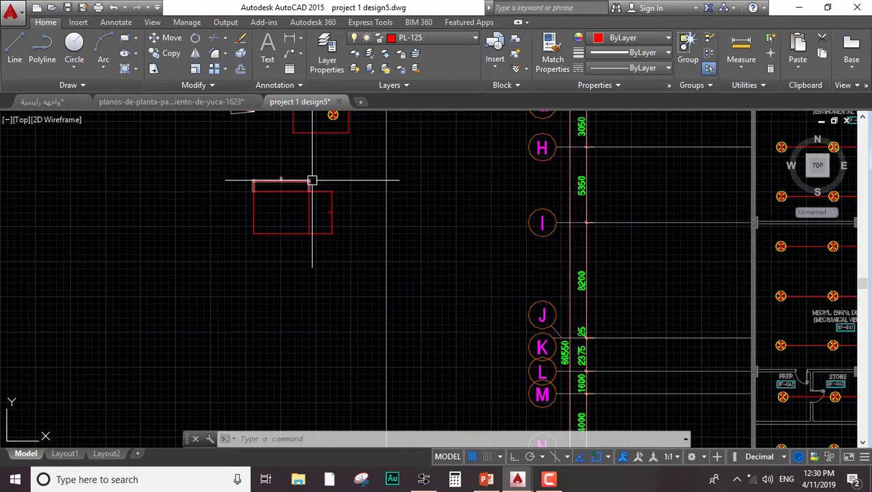
pyautogui.click(275, 237)
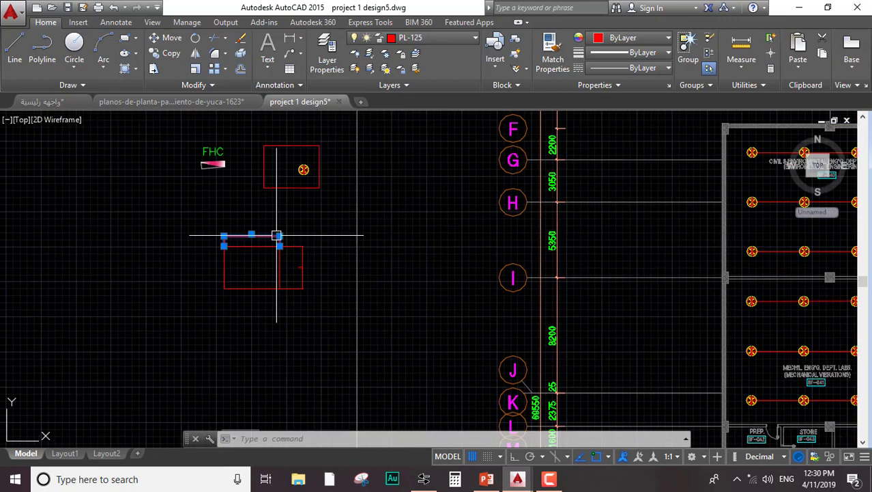
pyautogui.click(298, 245)
pyautogui.press('Delete')
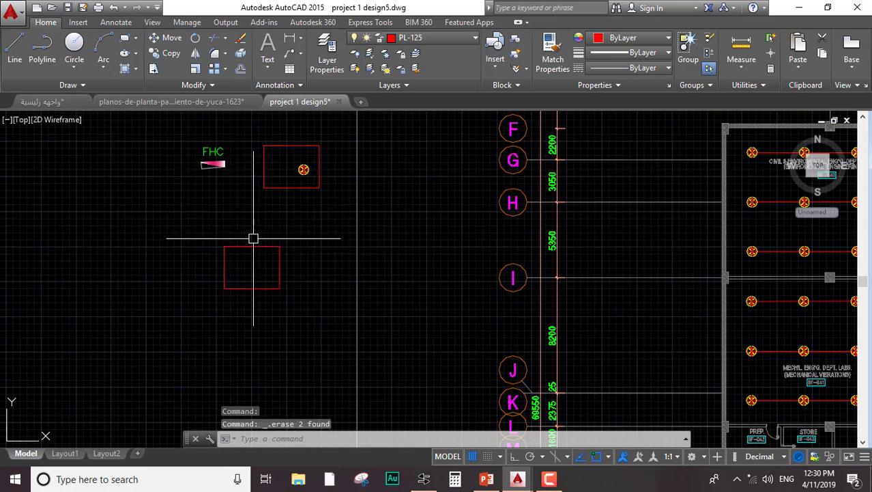
pyautogui.click(272, 246)
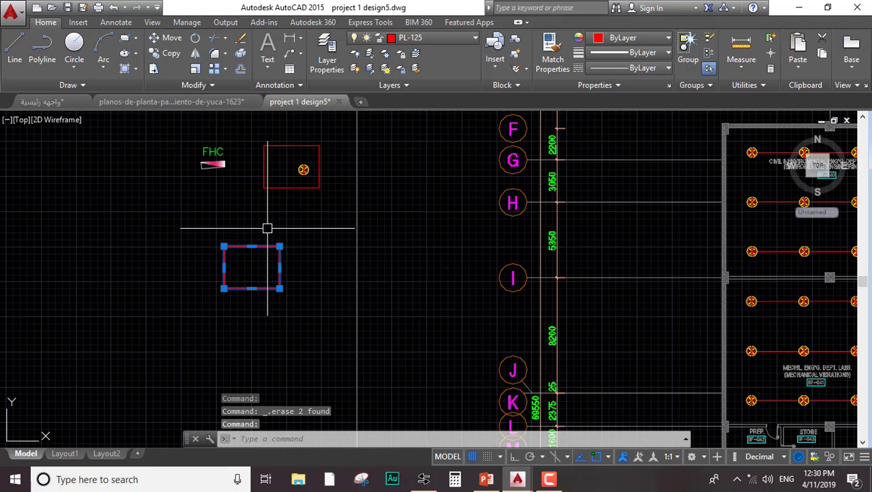
pyautogui.press('Escape')
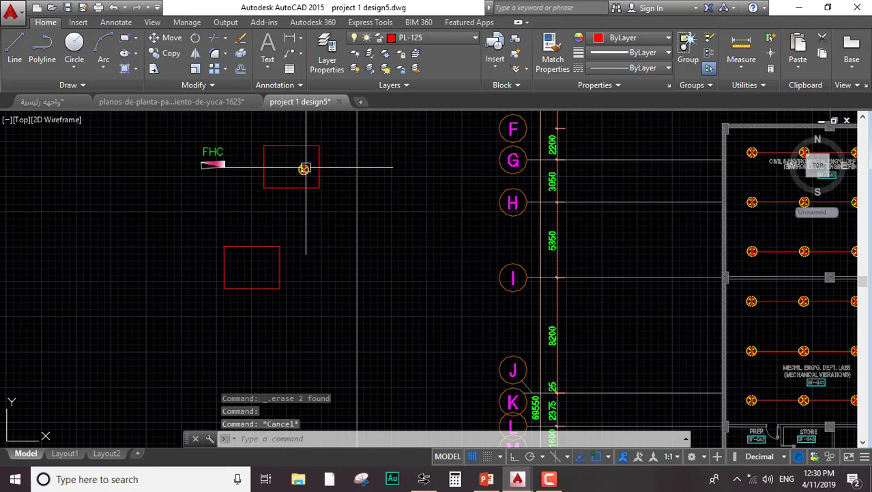
pyautogui.scroll(-3, 353, 116)
pyautogui.scroll(3, 354, 114)
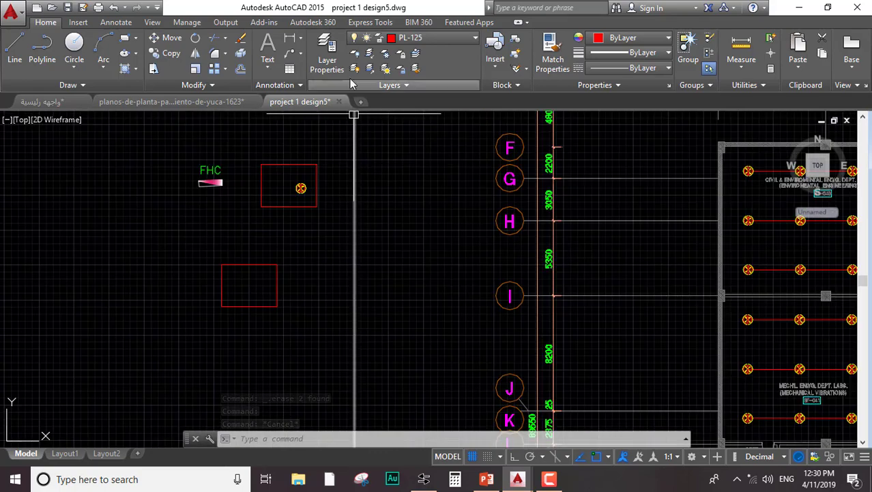
# Create a new layer named "coverage area"
pyautogui.click(329, 56)
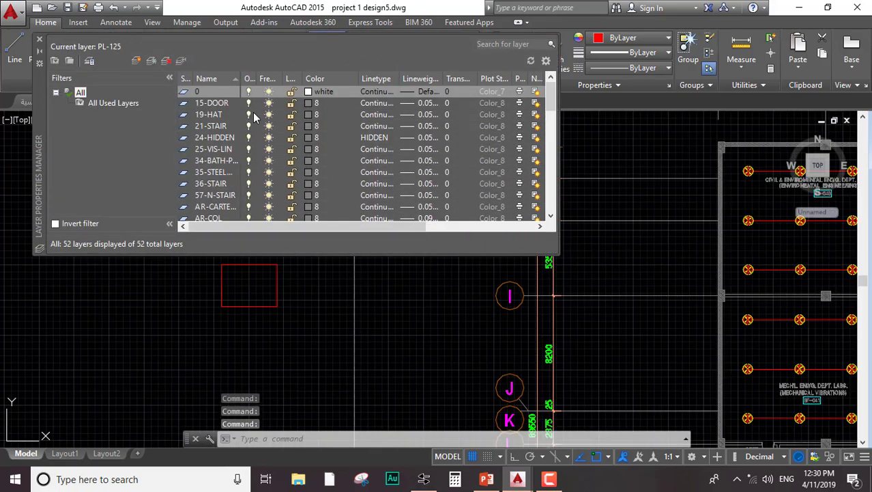
pyautogui.click(135, 61)
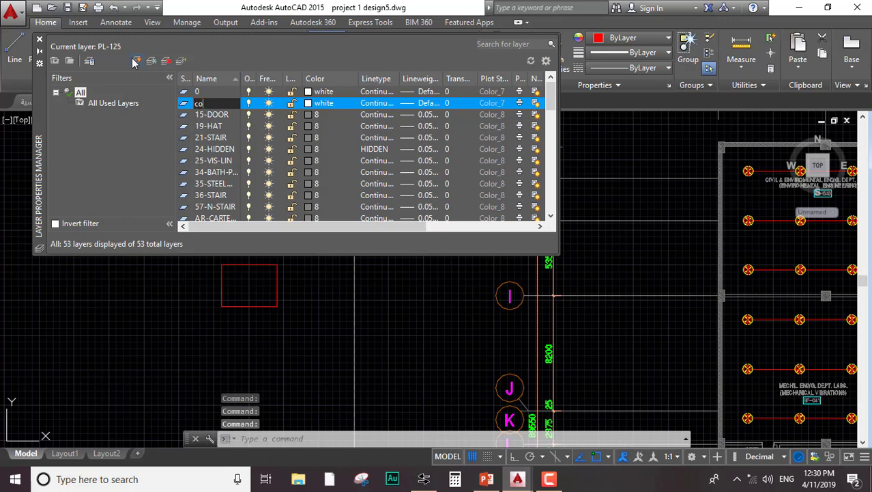
pyautogui.write('cover')
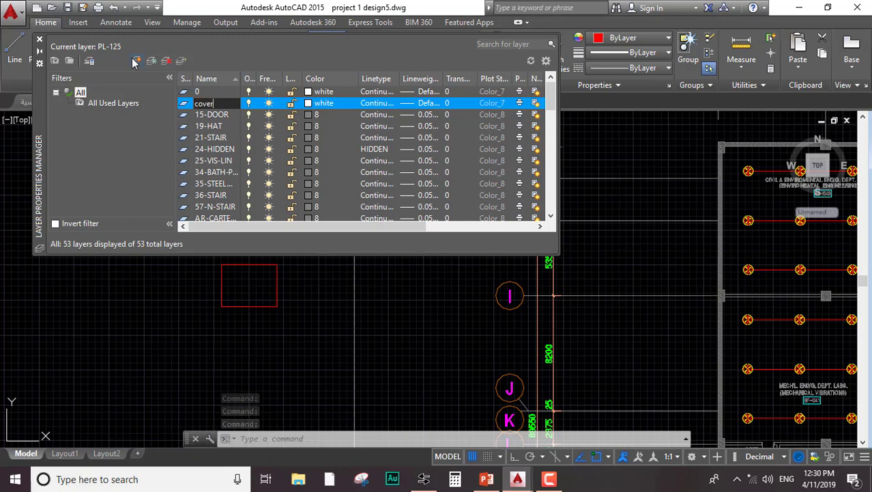
pyautogui.press('Return')
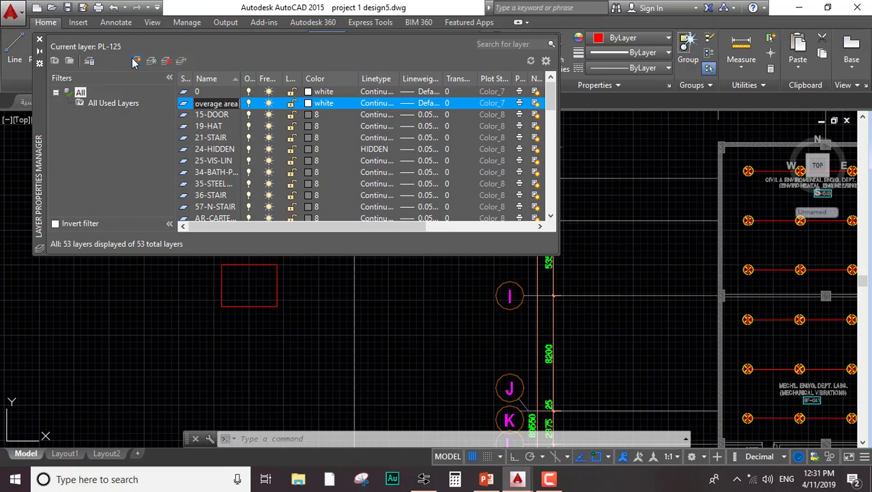
# Set the color of the "coverage area" layer to cyan
pyautogui.click(308, 102)
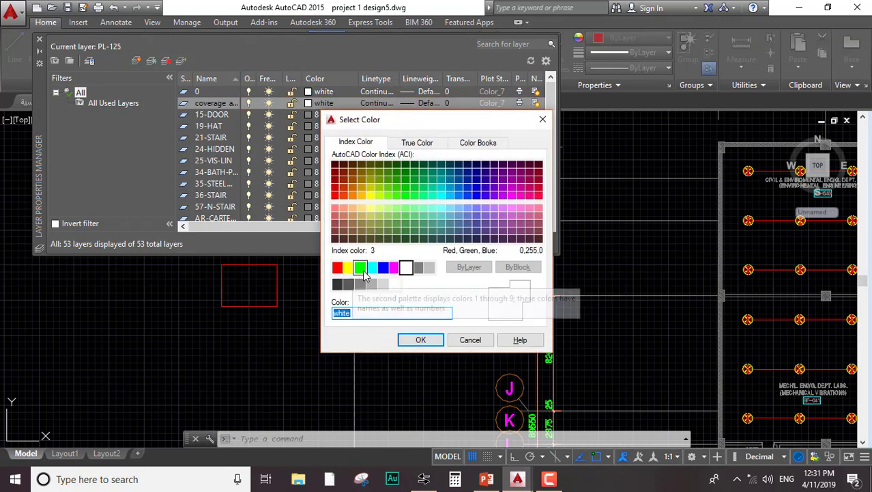
pyautogui.click(371, 267)
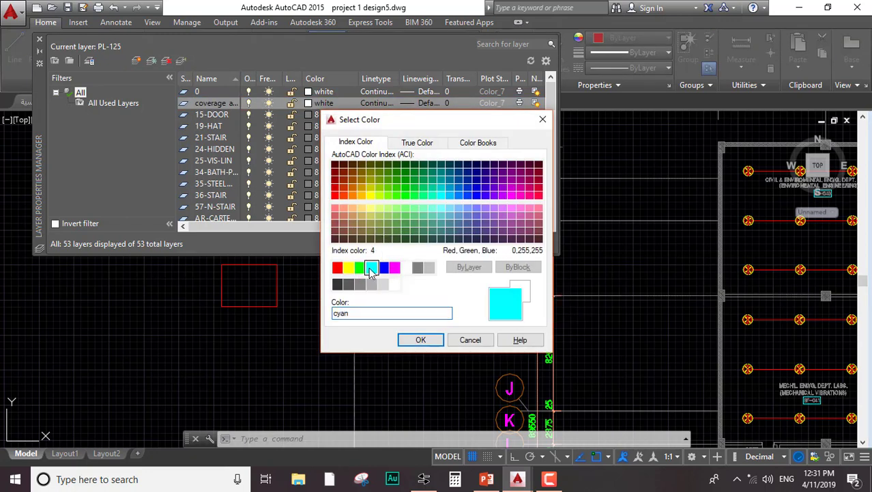
pyautogui.click(420, 339)
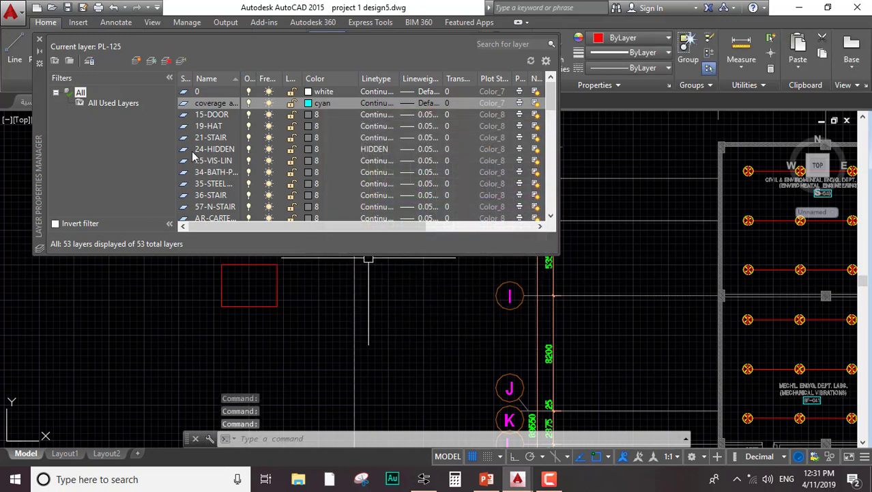
# Create a new layer named "pipes" with the color red and close the layer manager
pyautogui.click(137, 62)
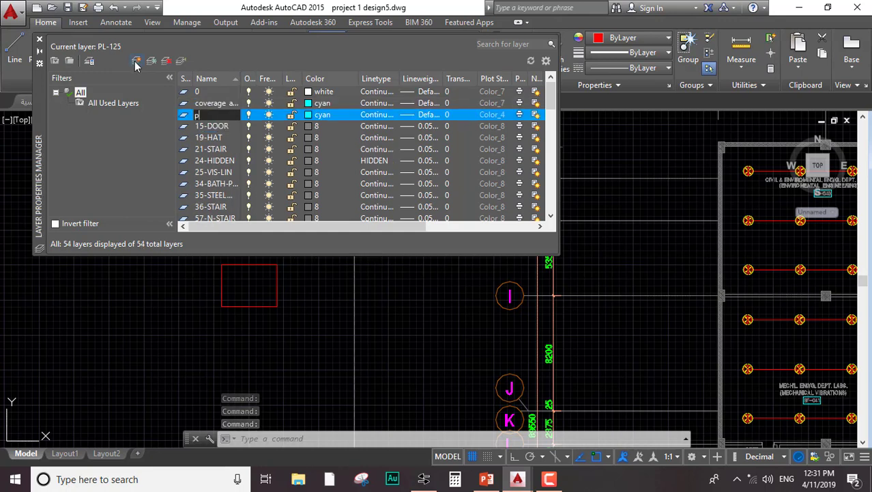
pyautogui.write('pipe')
pyautogui.press('Return')
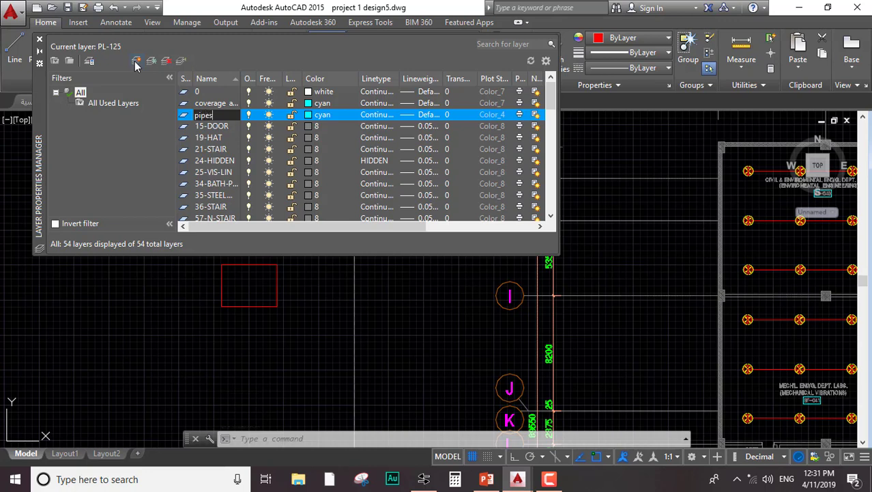
pyautogui.click(309, 115)
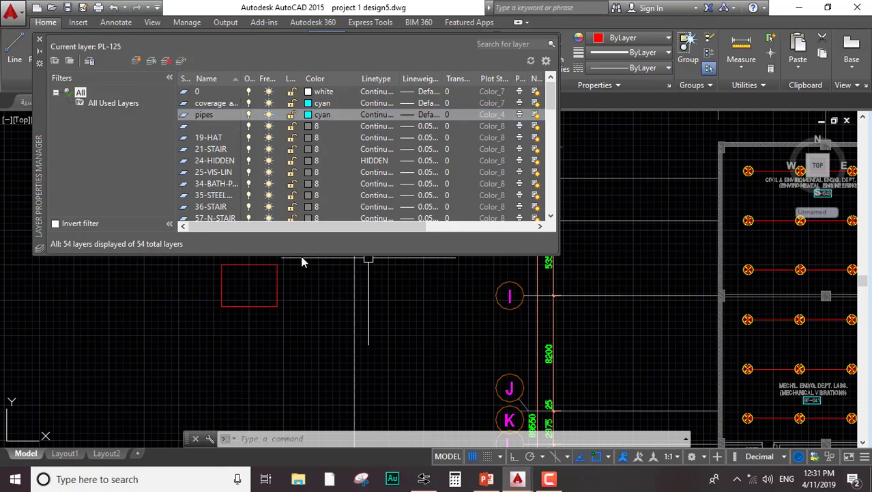
pyautogui.click(337, 267)
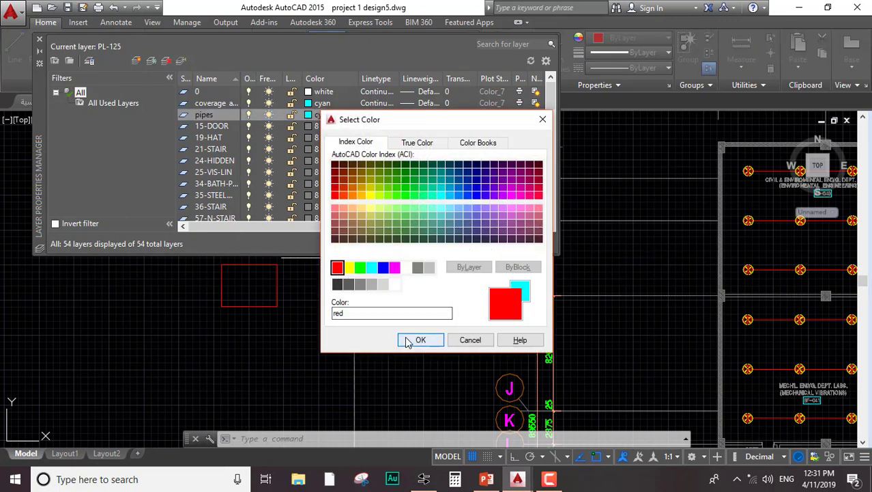
pyautogui.click(418, 339)
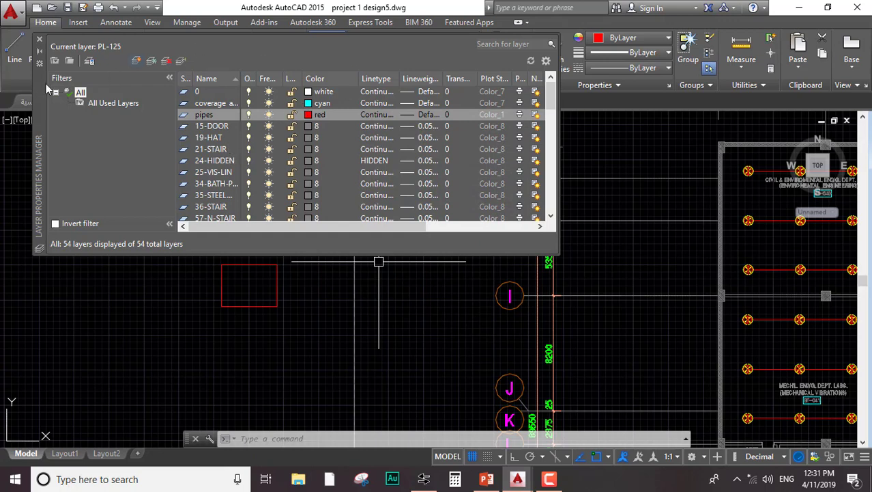
pyautogui.click(39, 39)
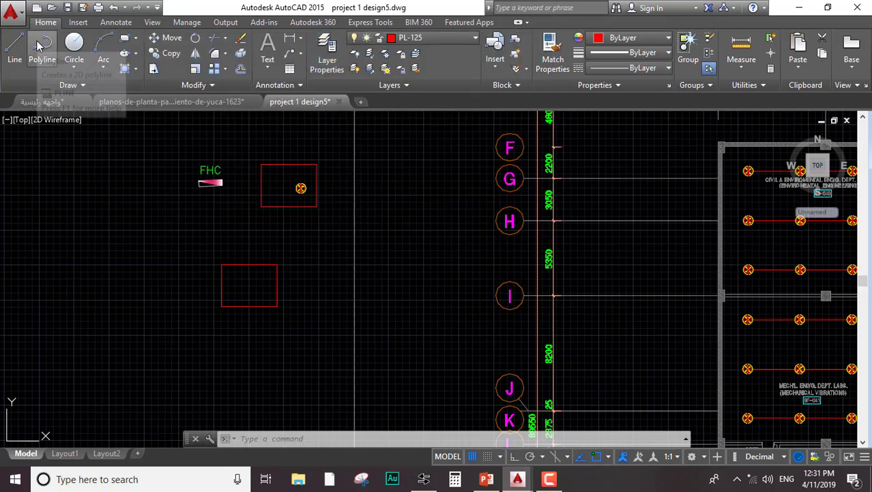
# Assign the lower empty rectangle to the "coverage area" layer
pyautogui.click(279, 257)
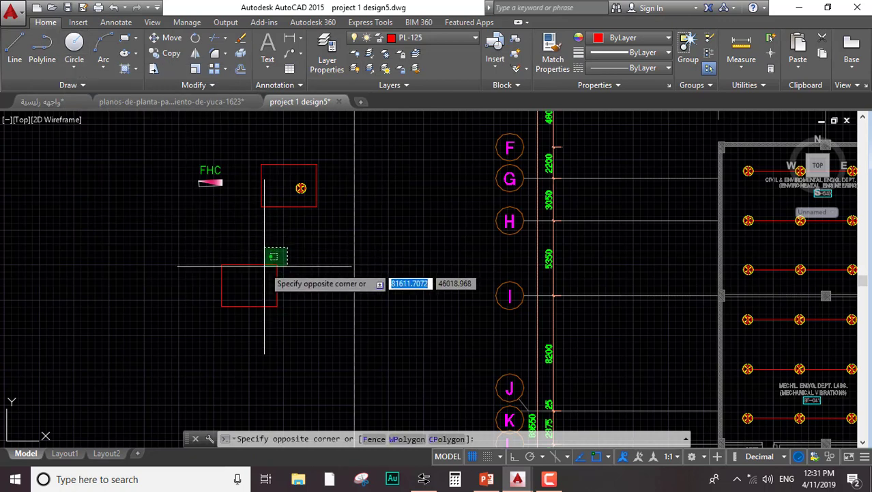
pyautogui.click(264, 270)
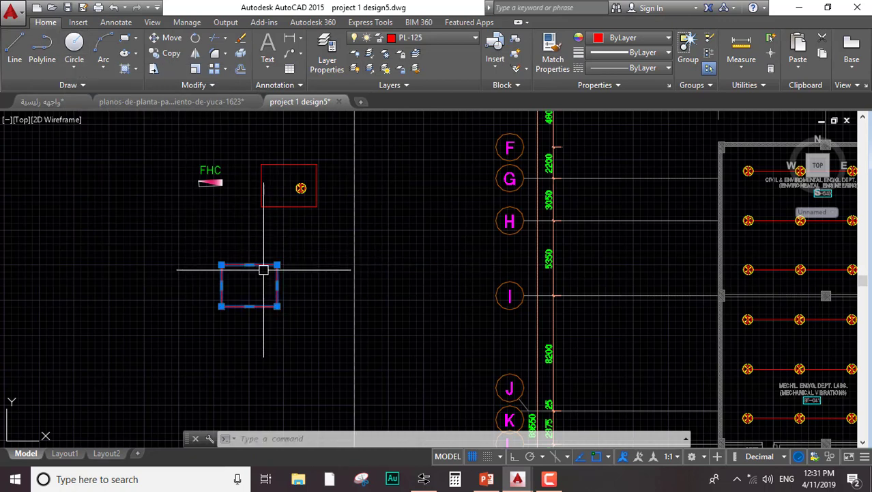
pyautogui.click(412, 39)
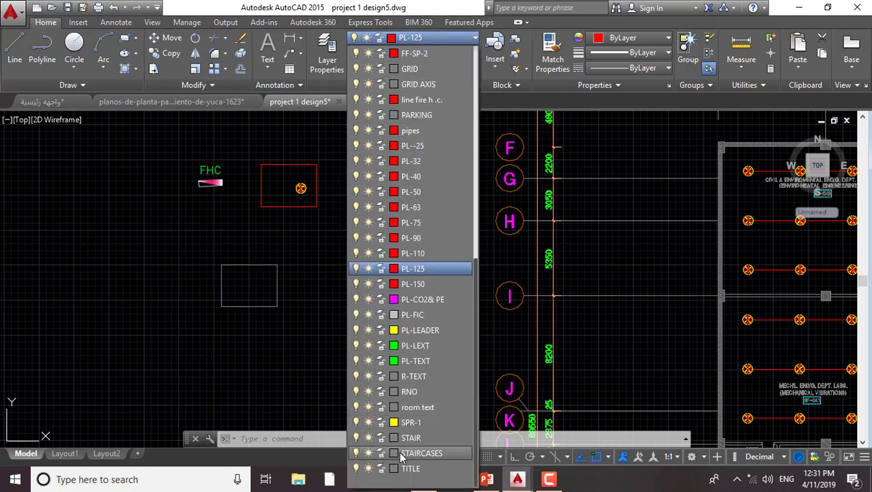
pyautogui.scroll(8, 409, 328)
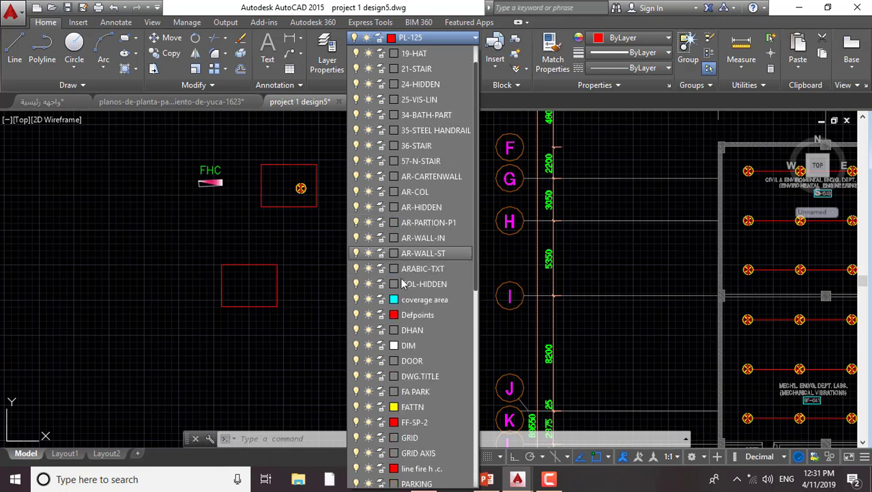
pyautogui.click(421, 301)
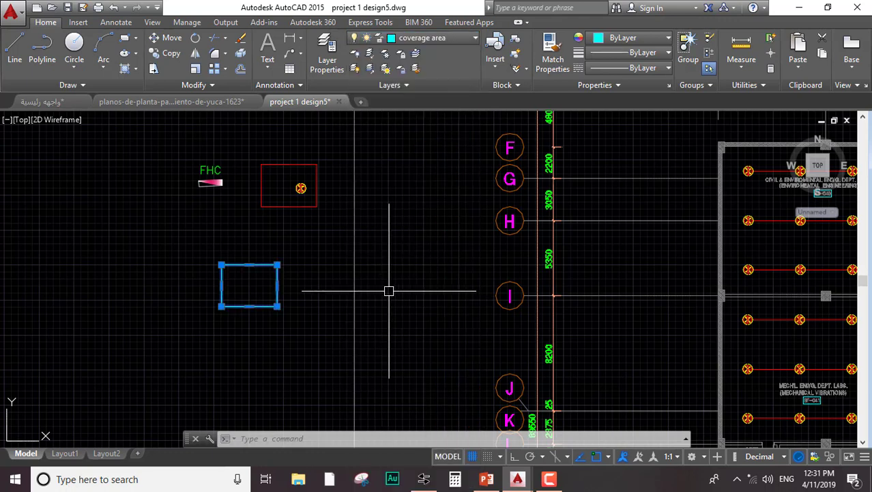
pyautogui.press('Escape')
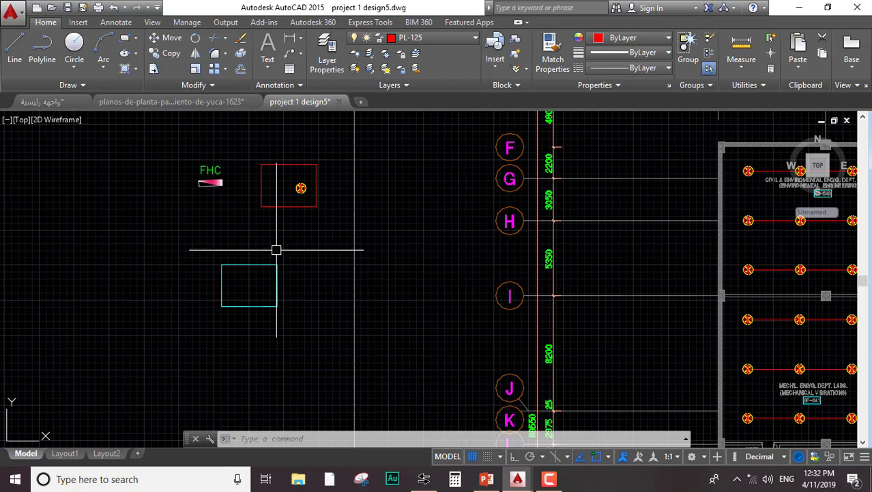
# Move the whole sprinkler symbol out of the red rectangle to a spot inside the cyan rectangle
pyautogui.scroll(2, 301, 188)
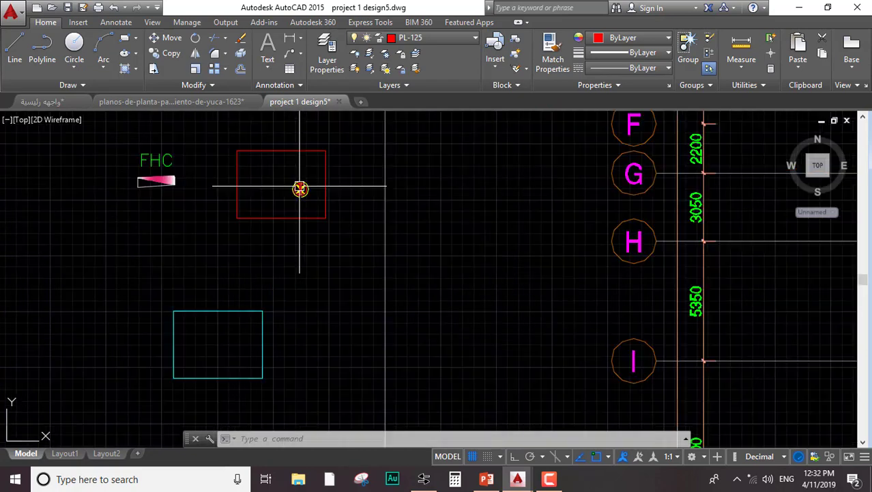
pyautogui.scroll(3, 300, 187)
pyautogui.click(317, 147)
pyautogui.click(267, 234)
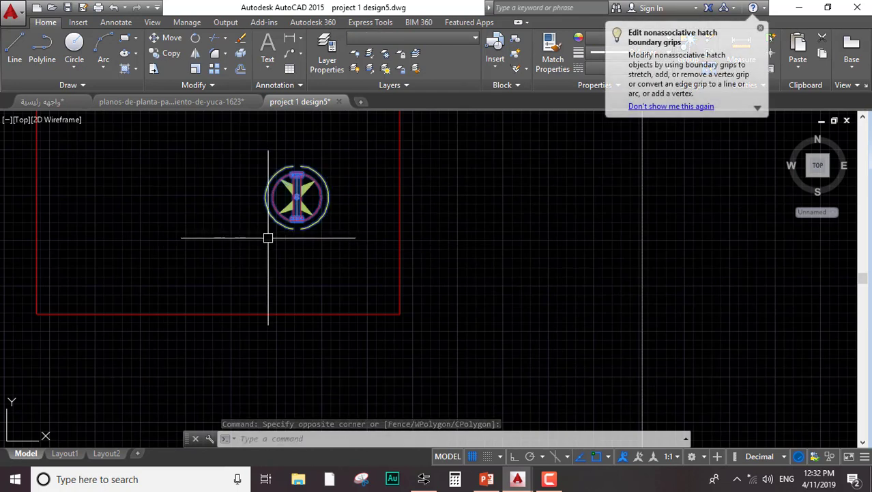
pyautogui.moveTo(204, 234); pyautogui.dragTo(314, 234, button='middle')
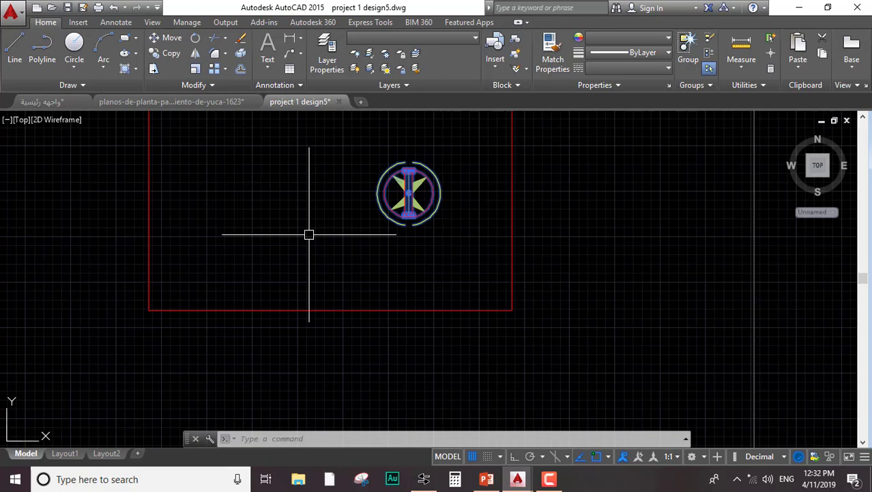
pyautogui.click(409, 192)
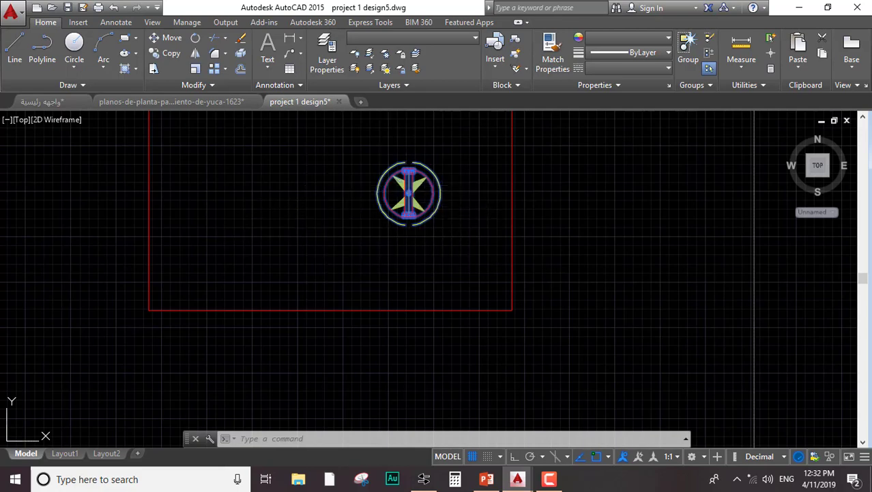
pyautogui.write('m')
pyautogui.press('Return')
pyautogui.click(409, 190)
pyautogui.moveTo(349, 306); pyautogui.dragTo(468, 171, button='middle')
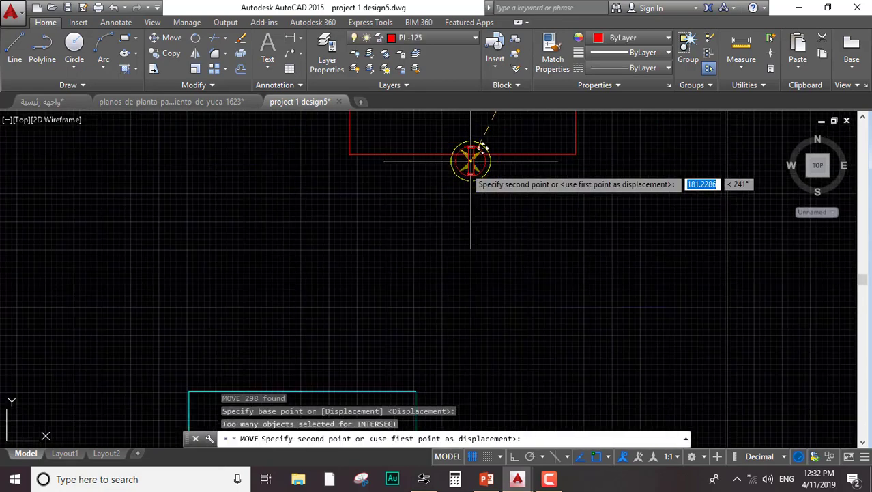
pyautogui.scroll(-5, 437, 219)
pyautogui.click(411, 268)
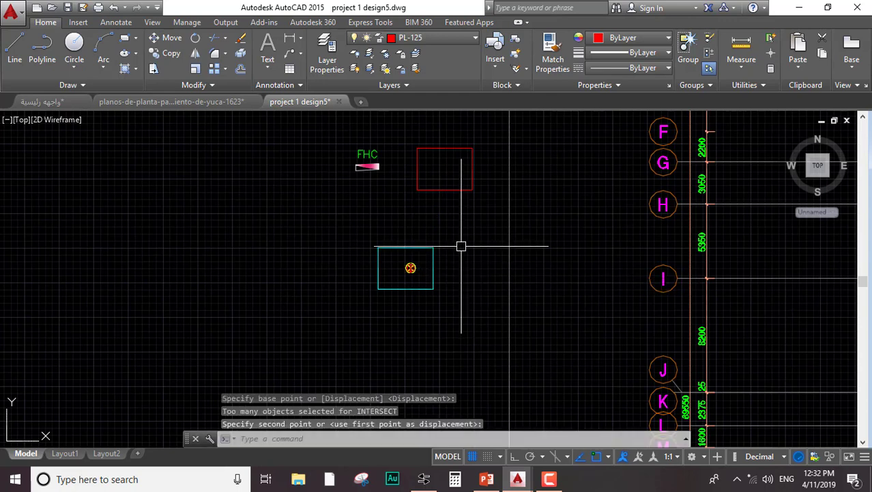
pyautogui.press('Escape')
# Start moving the sprinkler symbol inside the cyan rectangle, using the symbol's exact center as the base point
pyautogui.scroll(4, 433, 251)
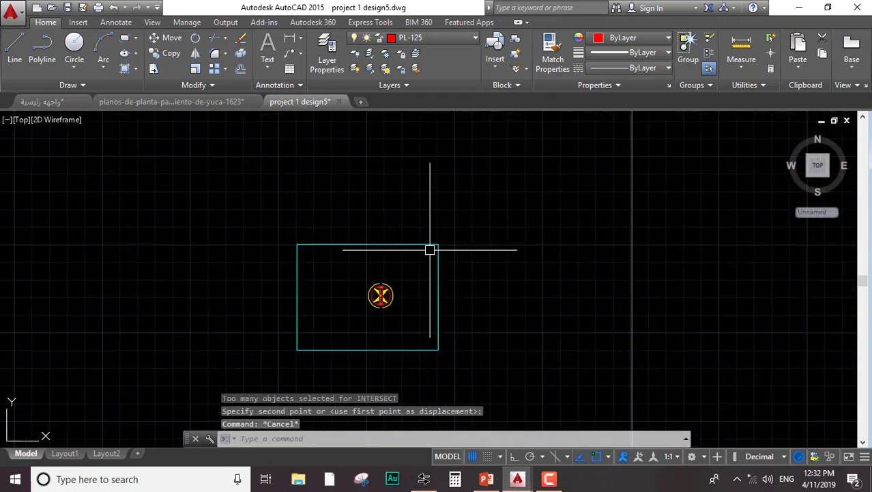
pyautogui.click(414, 265)
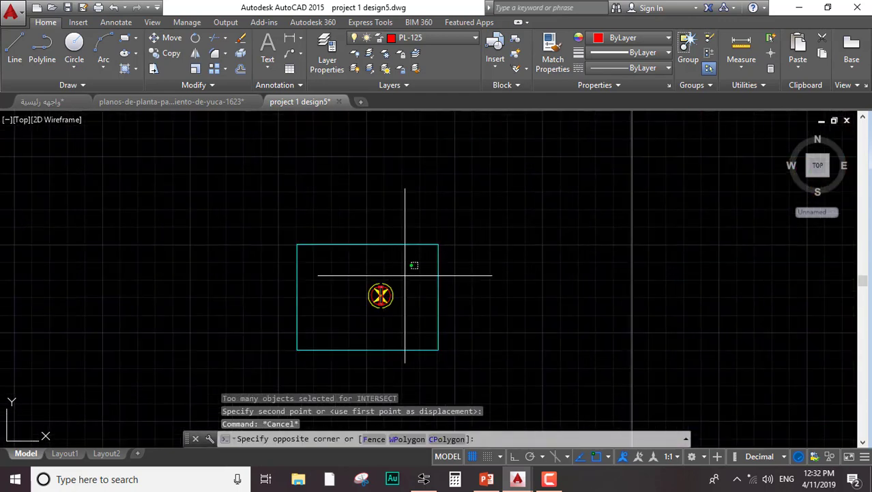
pyautogui.click(361, 308)
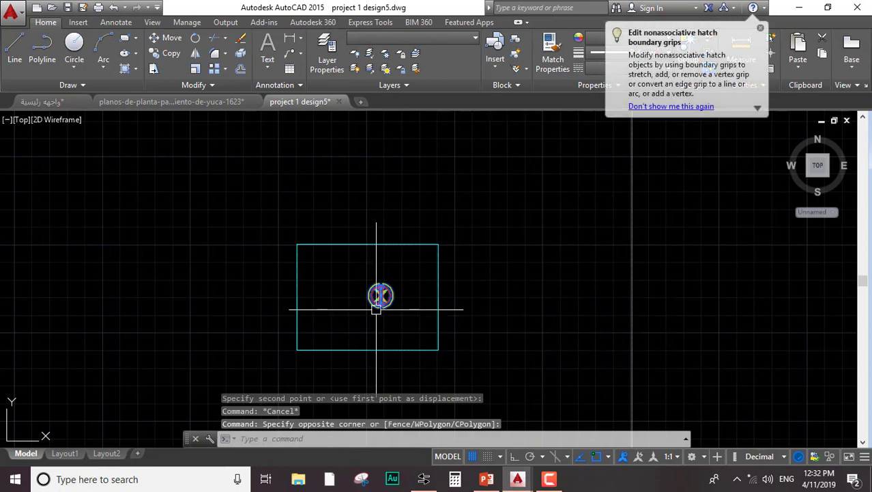
pyautogui.write('m')
pyautogui.press('Return')
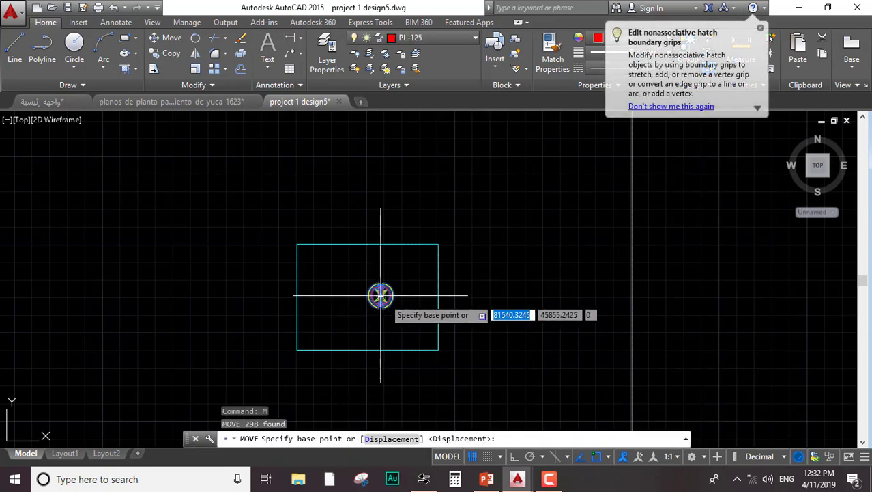
pyautogui.scroll(5, 381, 294)
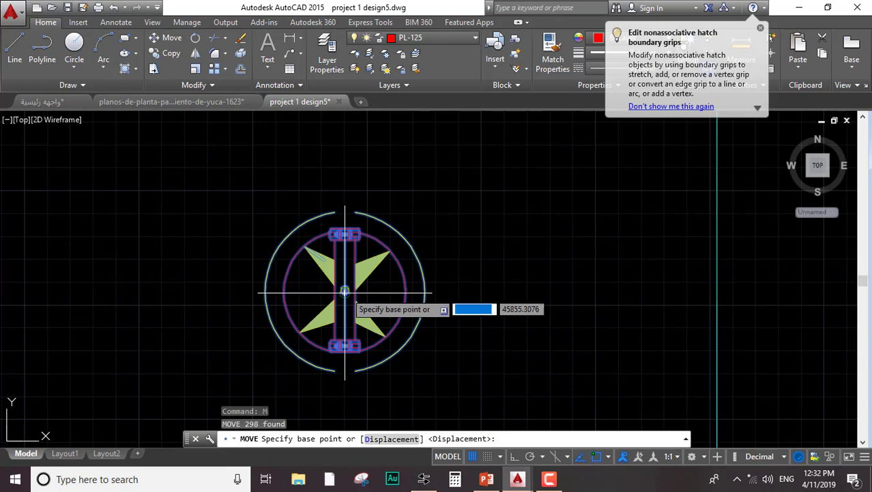
pyautogui.scroll(8, 331, 292)
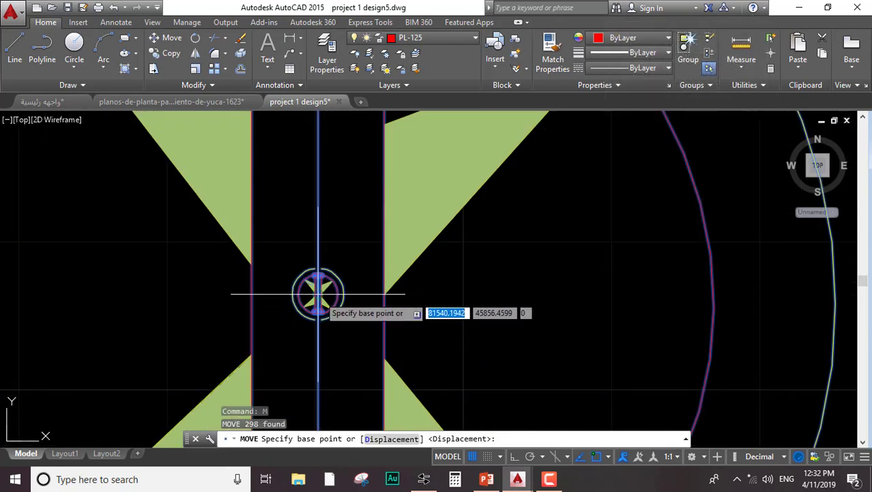
pyautogui.click(318, 294)
pyautogui.scroll(-8, 362, 273)
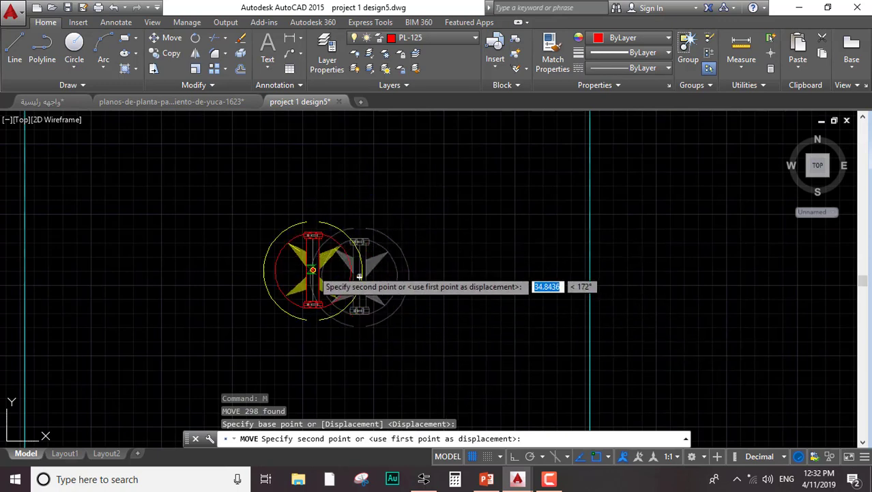
# Place the sprinkler symbol at the mid between 2 points, using the cyan rectangle's upper-right and lower-left corners
pyautogui.keyDown('shift'); pyautogui.rightClick(314, 273); pyautogui.keyUp('shift')
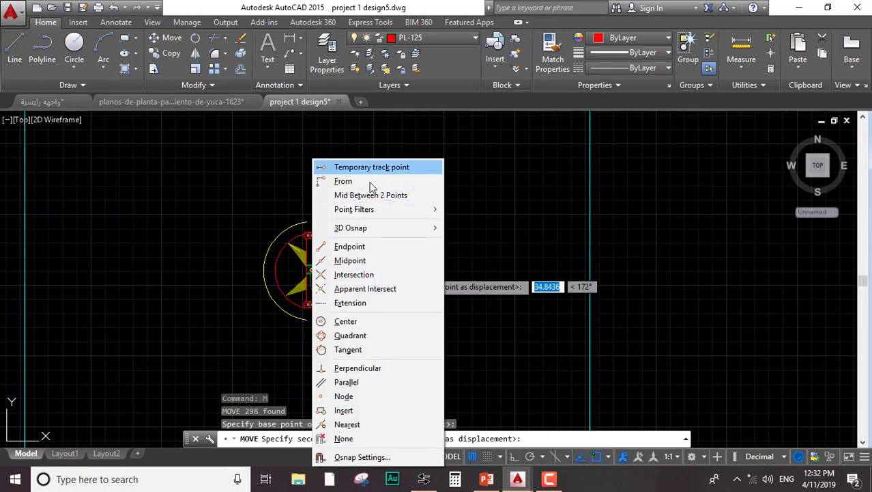
pyautogui.click(348, 195)
pyautogui.moveTo(404, 198); pyautogui.dragTo(323, 243, button='middle')
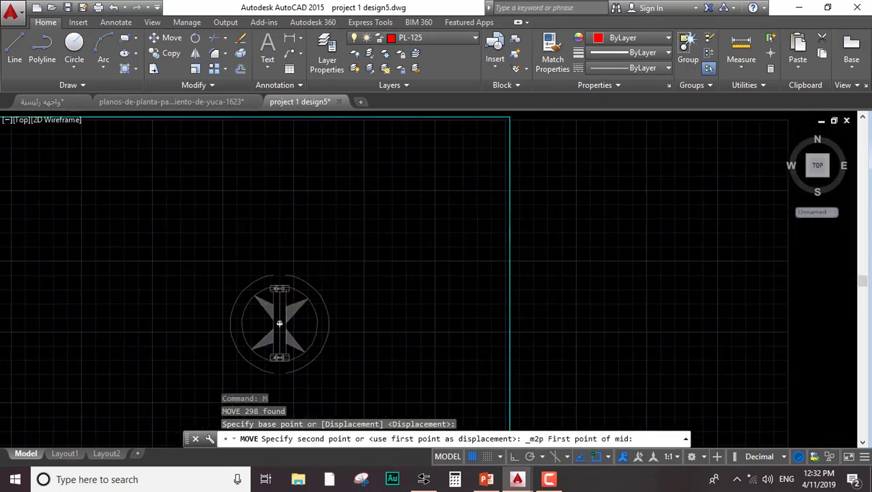
pyautogui.scroll(-3, 399, 196)
pyautogui.scroll(3, 399, 196)
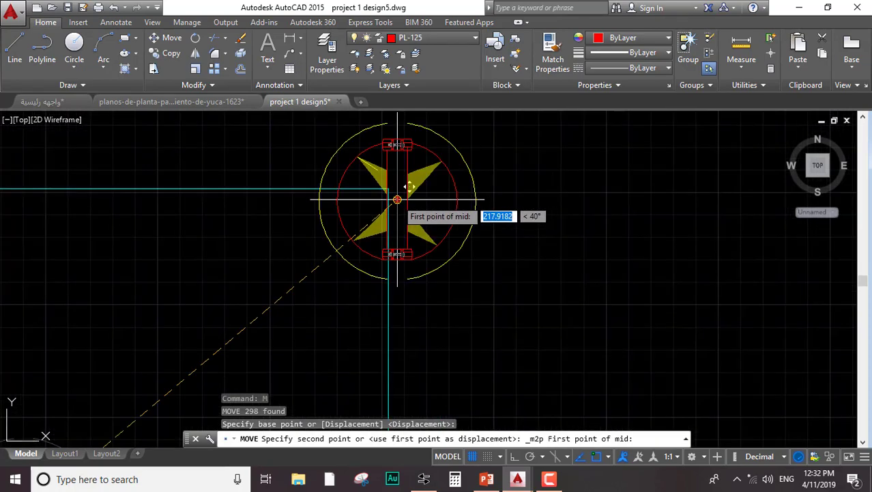
pyautogui.click(400, 185)
pyautogui.moveTo(303, 240); pyautogui.dragTo(425, 179, button='middle')
pyautogui.scroll(-3, 389, 220)
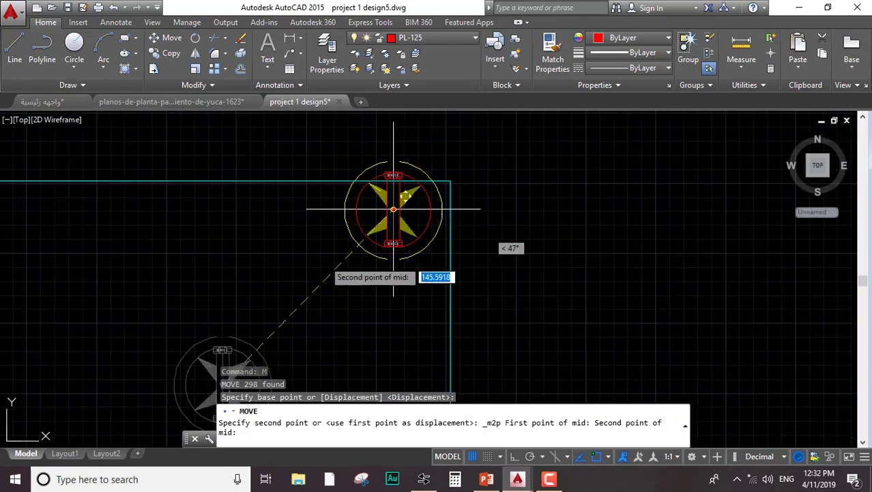
pyautogui.moveTo(264, 306); pyautogui.dragTo(428, 189, button='middle')
pyautogui.moveTo(103, 327); pyautogui.dragTo(260, 160, button='middle')
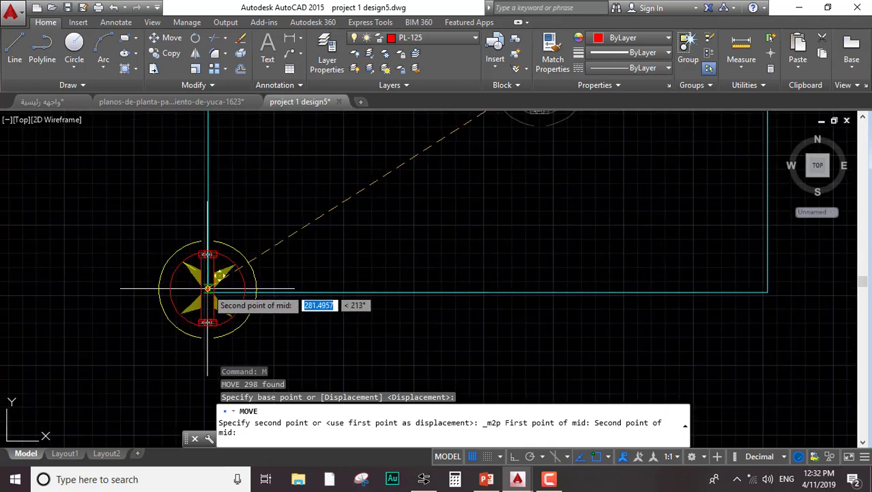
pyautogui.click(207, 288)
pyautogui.scroll(-3, 248, 257)
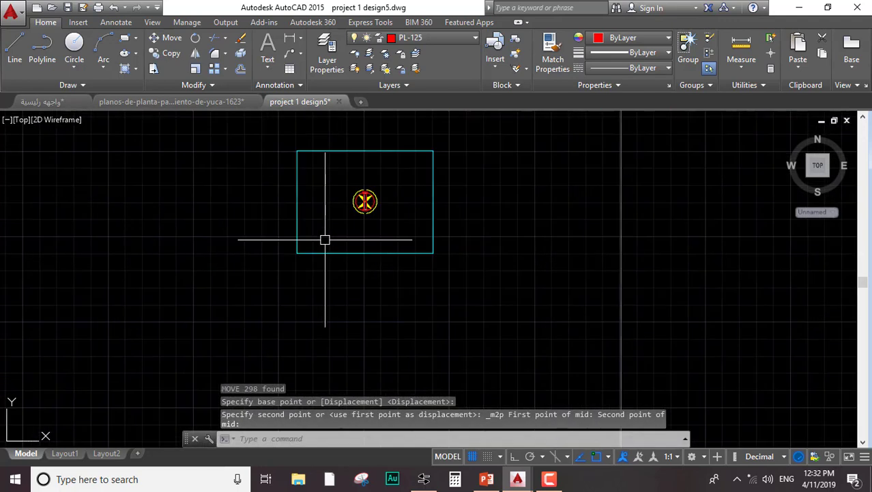
pyautogui.moveTo(372, 226); pyautogui.dragTo(366, 248, button='middle')
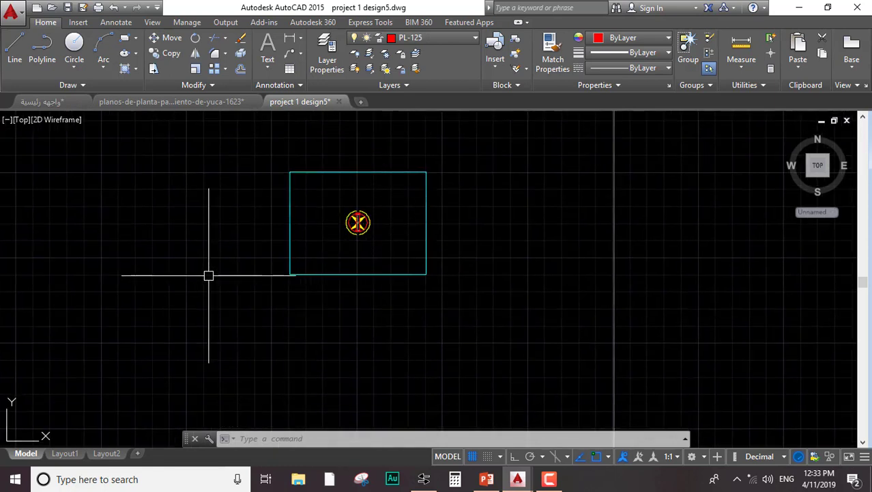
# Convert the cyan rectangle and the sprinkler centered inside it into a block named "sprk", keeping the default base point
pyautogui.click(458, 154)
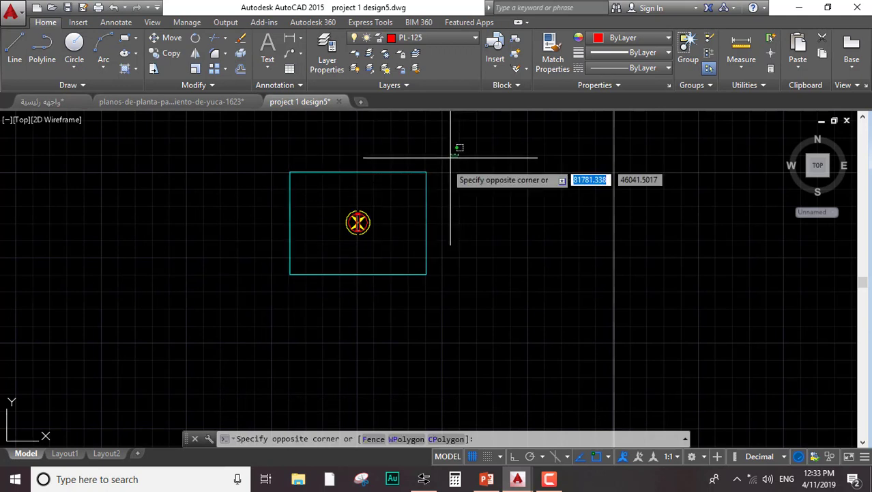
pyautogui.click(214, 306)
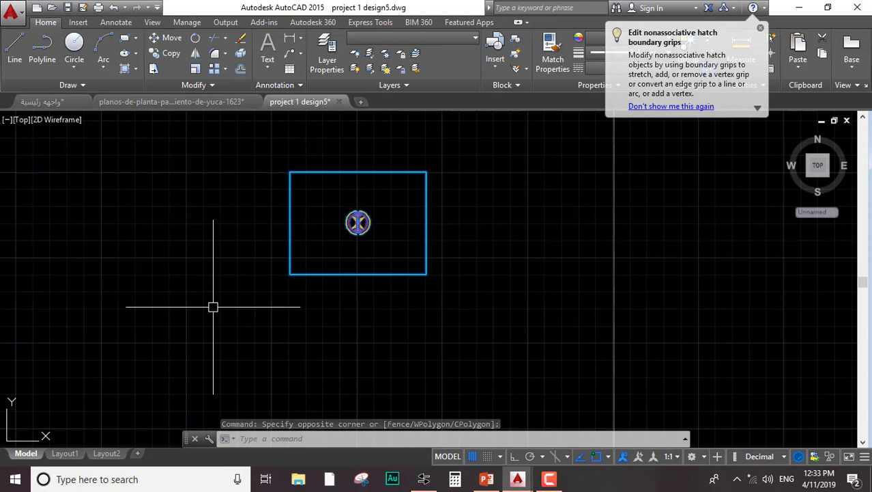
pyautogui.write('B')
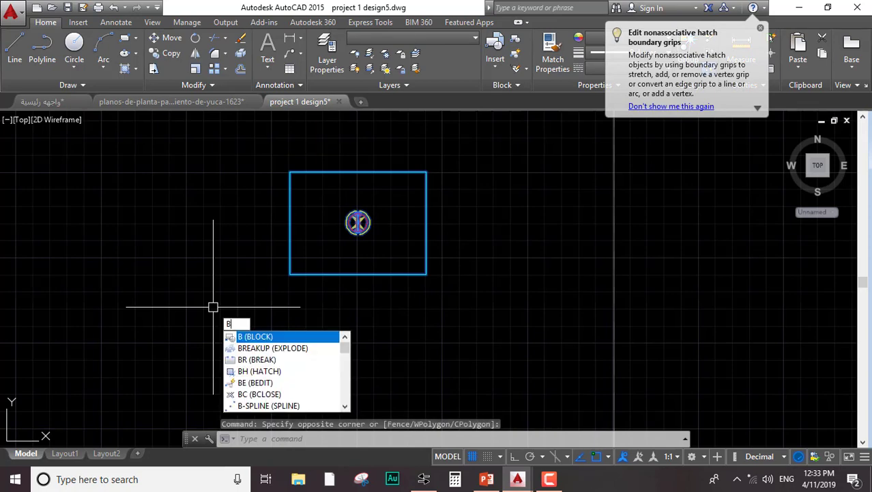
pyautogui.press('Return')
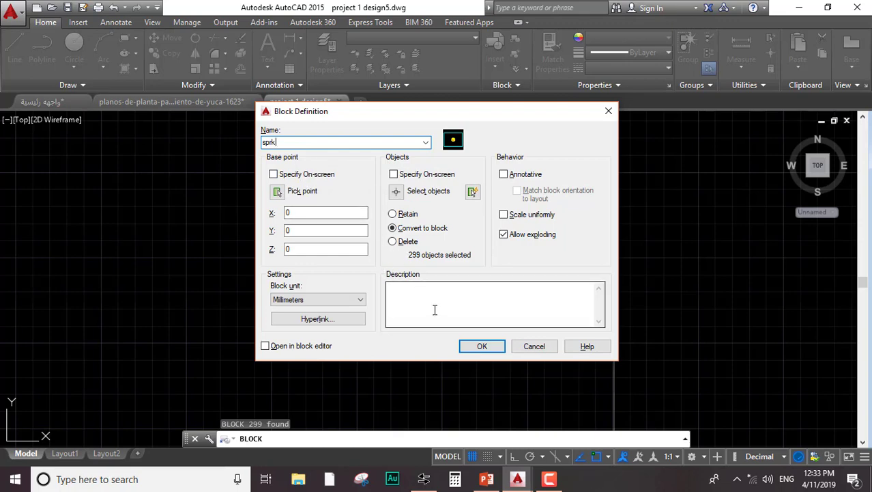
pyautogui.click(497, 348)
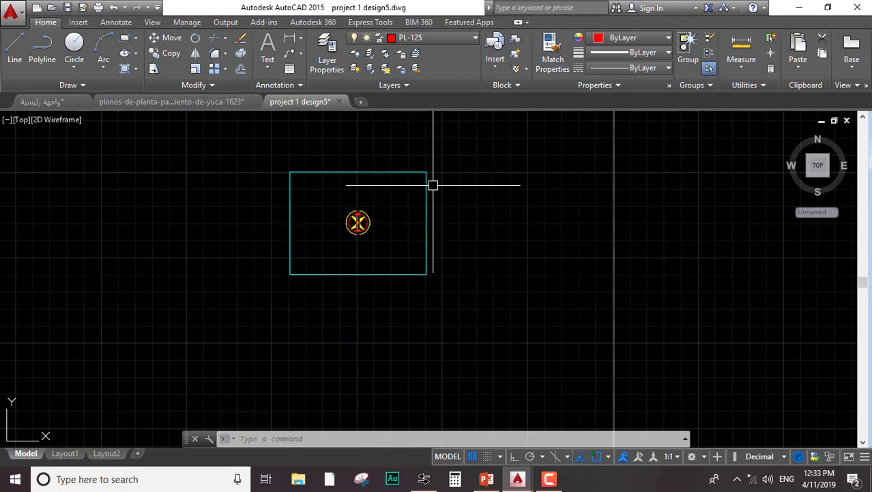
# Undo the block definition made from the cyan rectangle and sprinkler
pyautogui.click(460, 149)
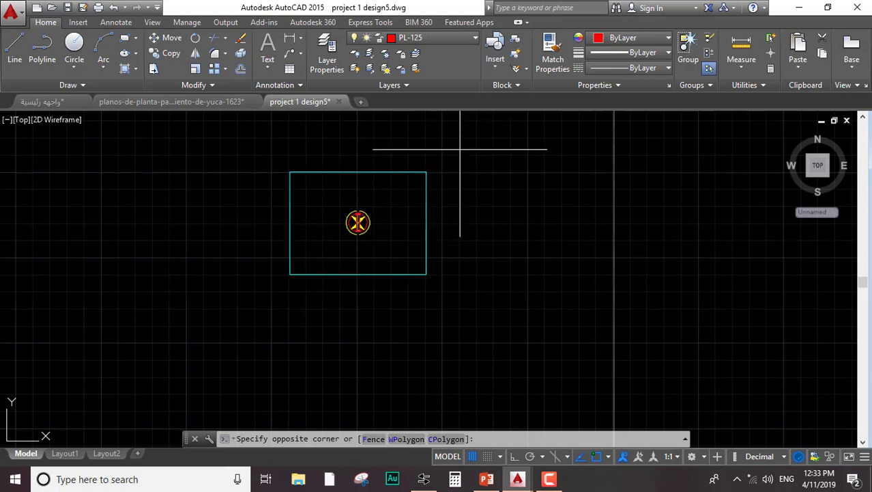
pyautogui.click(264, 282)
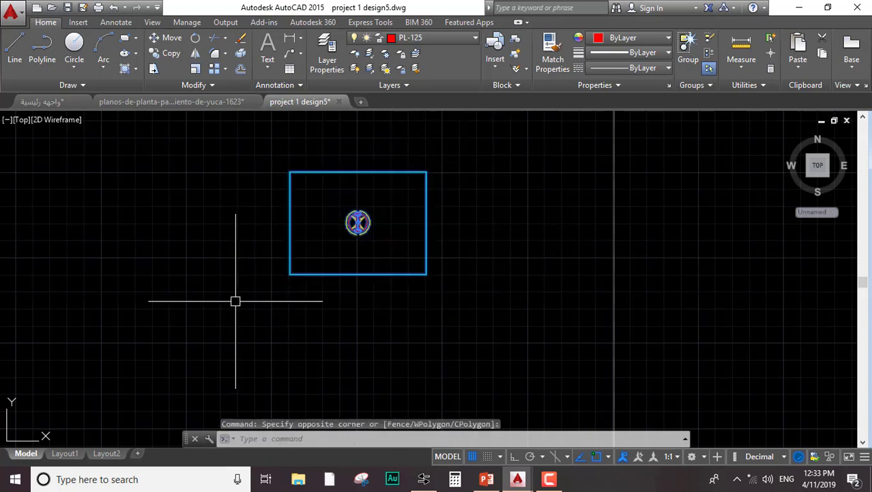
pyautogui.hotkey('ctrl', 'z')
pyautogui.hotkey('ctrl', 'z')
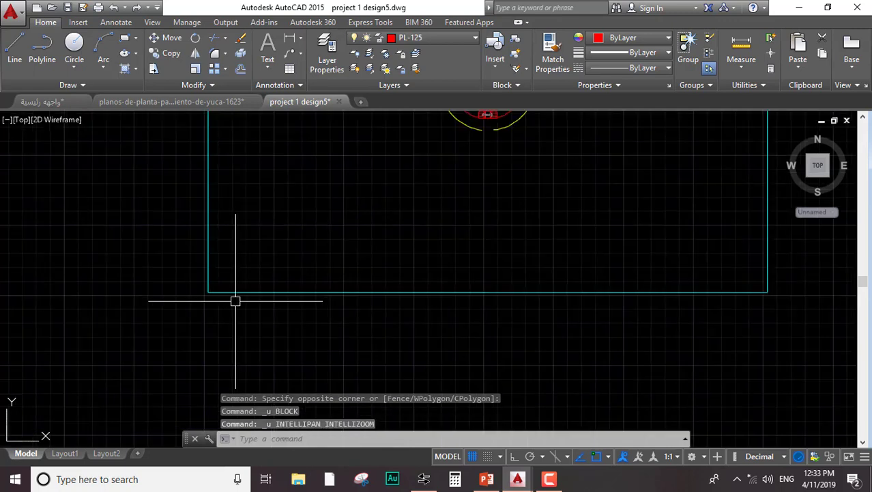
# Start a block definition from the cyan rectangle and its sprinkler, and name it "sprk"
pyautogui.scroll(-6, 399, 278)
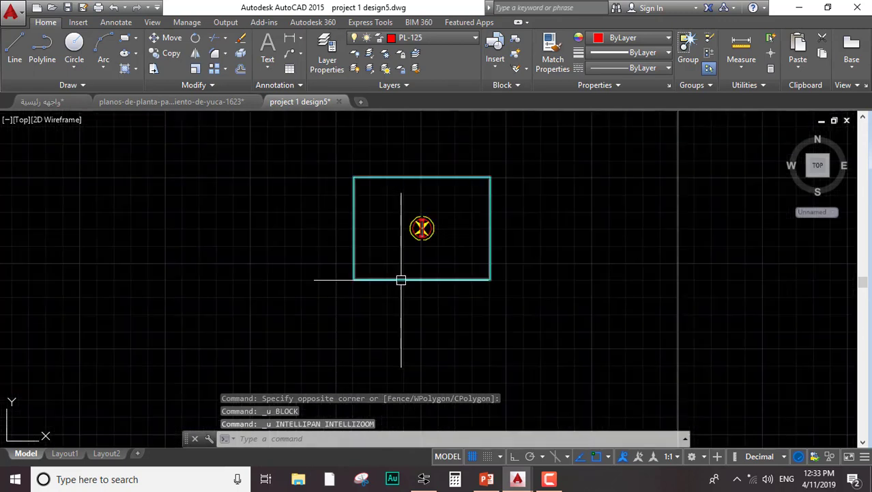
pyautogui.click(524, 168)
pyautogui.click(341, 310)
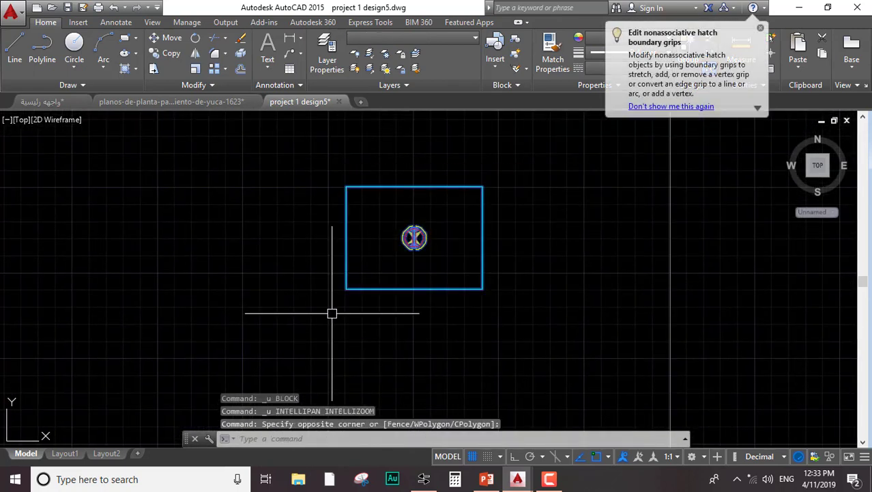
pyautogui.write('B')
pyautogui.press('Return')
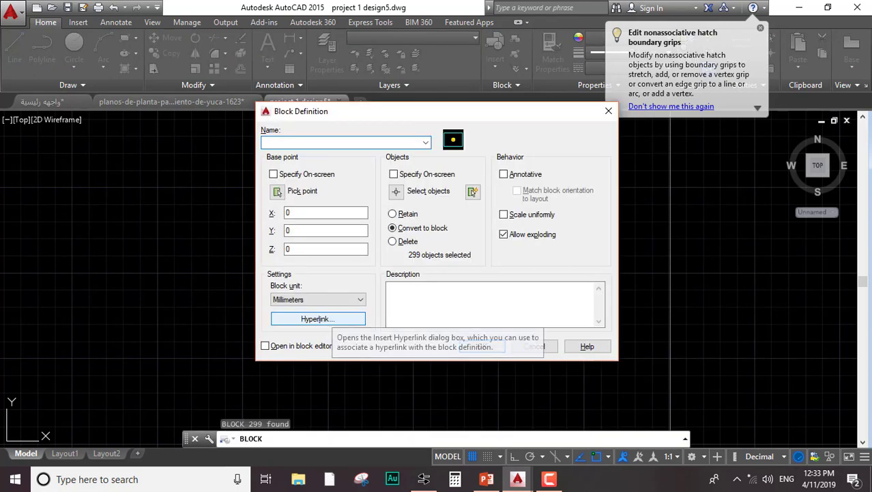
pyautogui.write('sp')
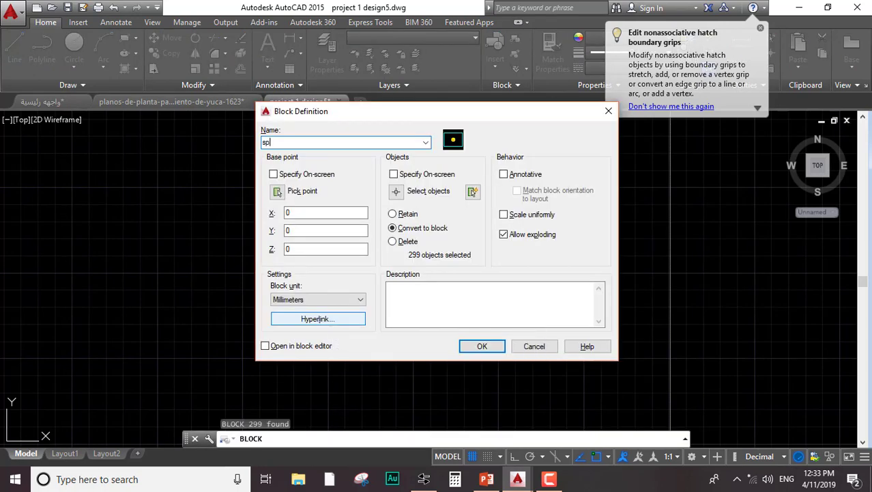
pyautogui.write('ke')
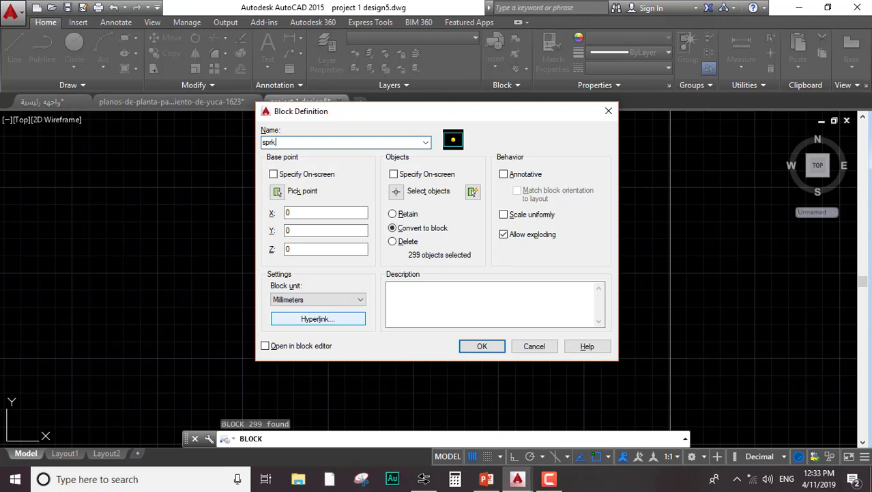
# Pick the sprinkler's exact center as the block's insertion base point and finish the block definition
pyautogui.click(277, 192)
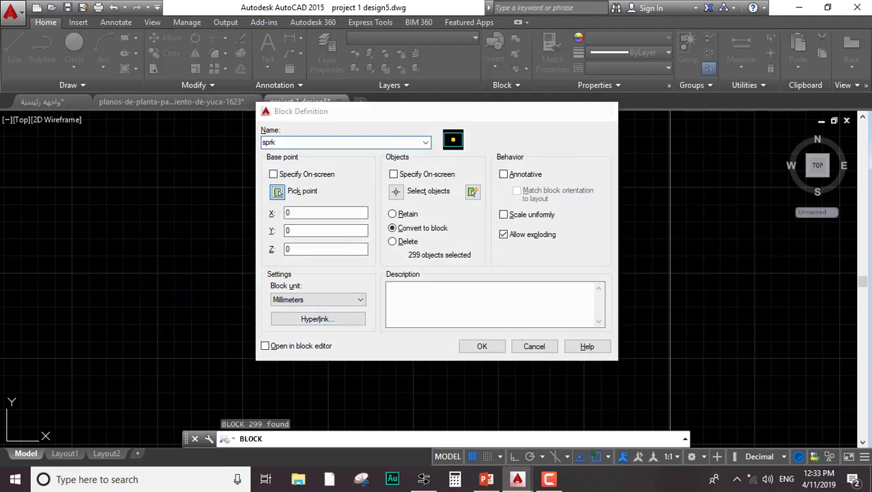
pyautogui.scroll(5, 416, 246)
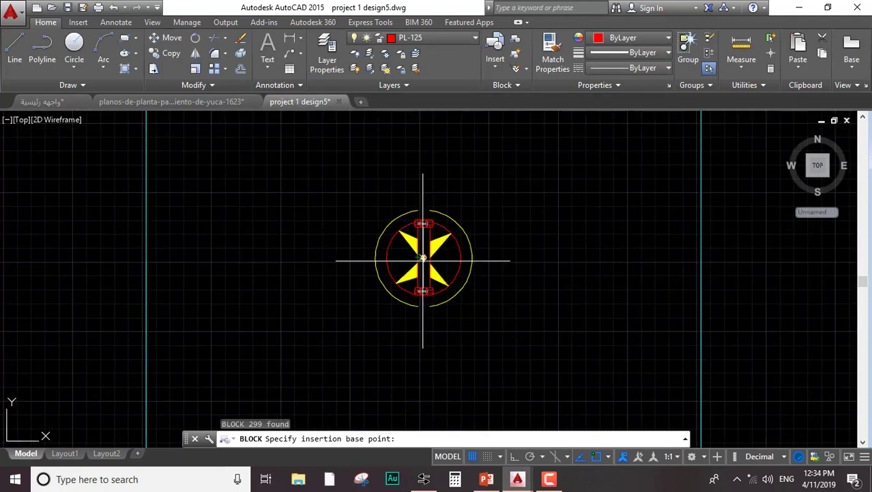
pyautogui.scroll(-3, 417, 256)
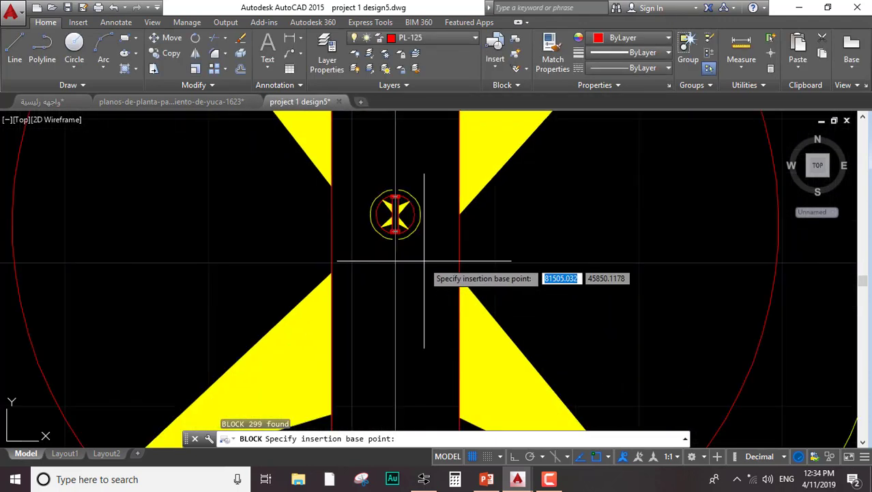
pyautogui.click(398, 205)
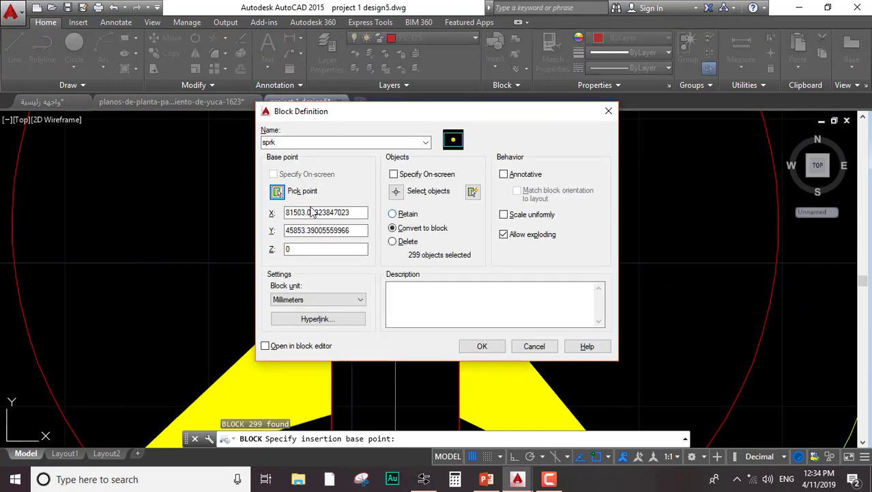
pyautogui.click(477, 346)
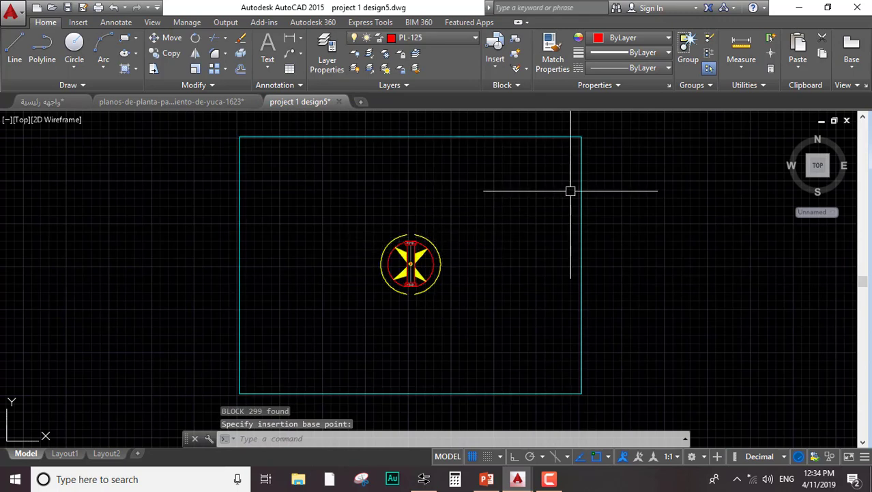
# Delete the leftover empty red rectangle beside the FHC symbol
pyautogui.scroll(-3, 581, 202)
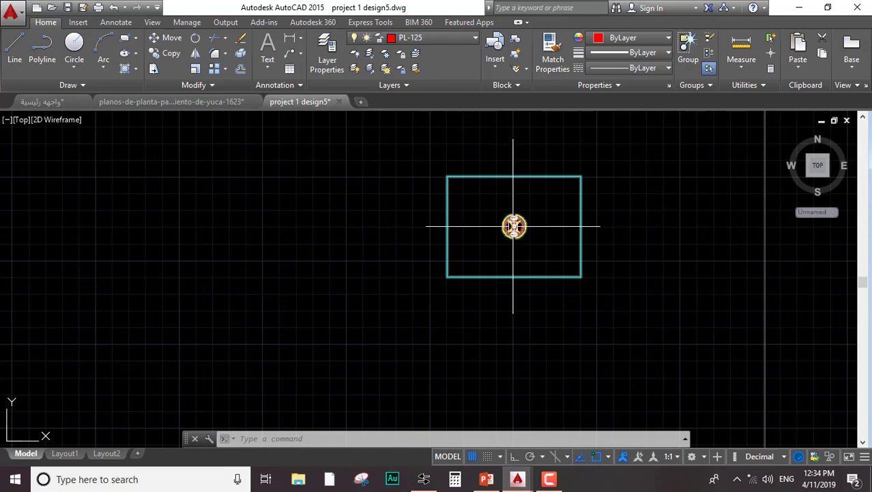
pyautogui.scroll(-4, 515, 225)
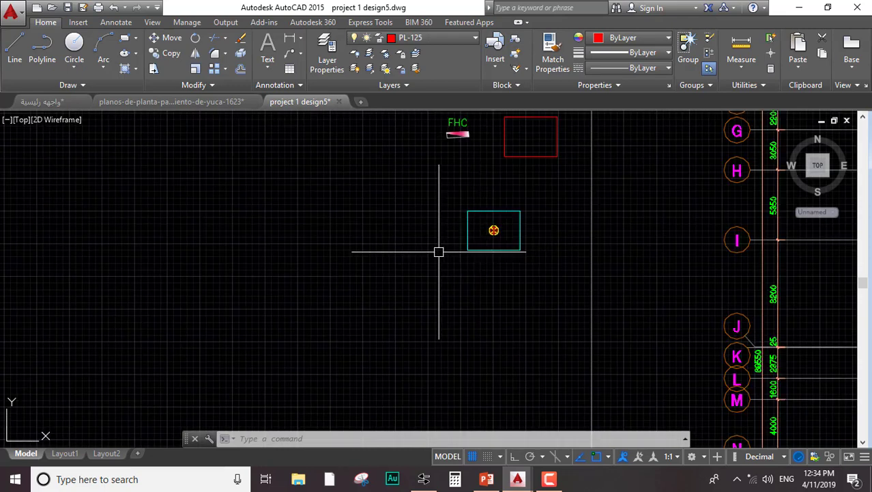
pyautogui.moveTo(406, 221); pyautogui.dragTo(335, 286, button='middle')
pyautogui.click(504, 164)
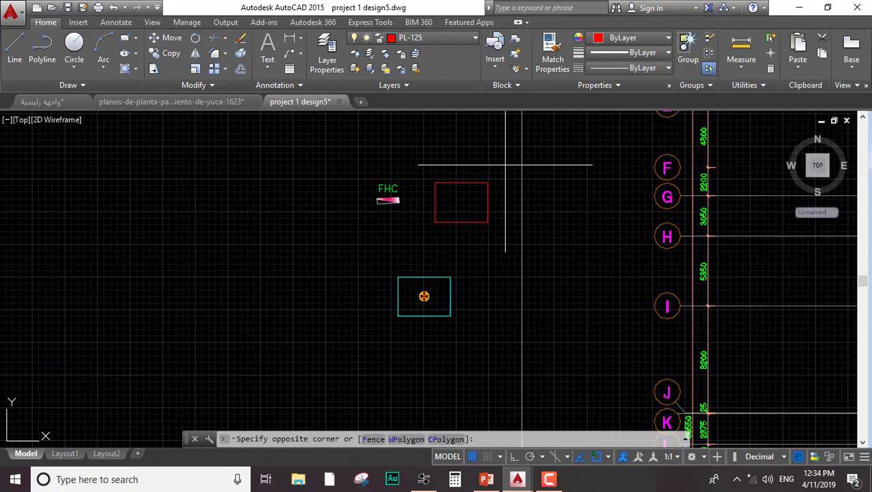
pyautogui.click(454, 223)
pyautogui.press('Delete')
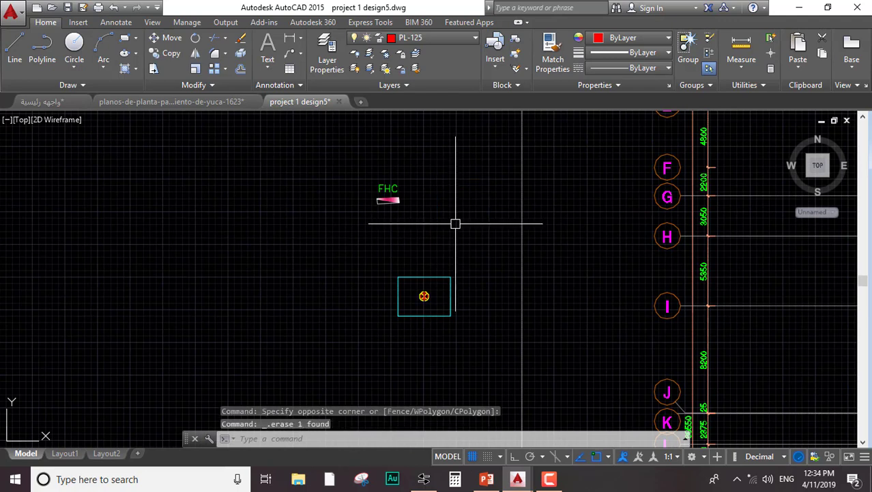
# Move the FHC symbol with its label down and away to the left of the sprinkler block
pyautogui.click(447, 162)
pyautogui.click(364, 220)
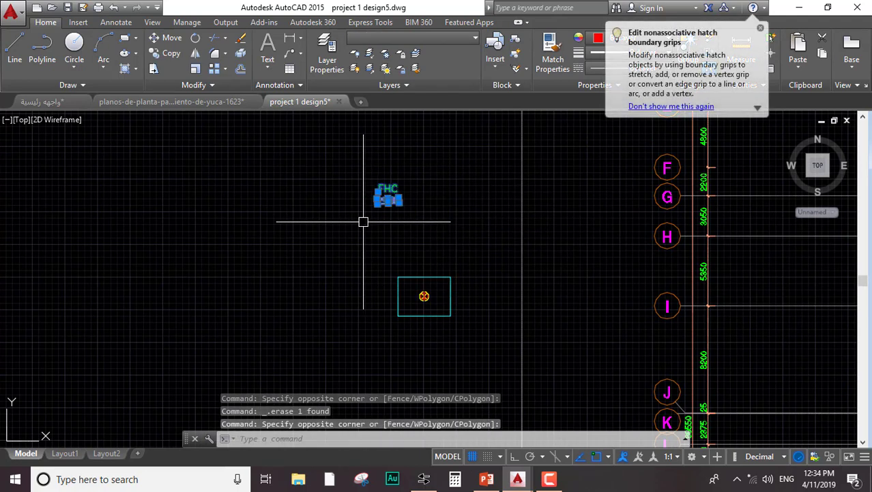
pyautogui.write('M')
pyautogui.press('Return')
pyautogui.click(378, 203)
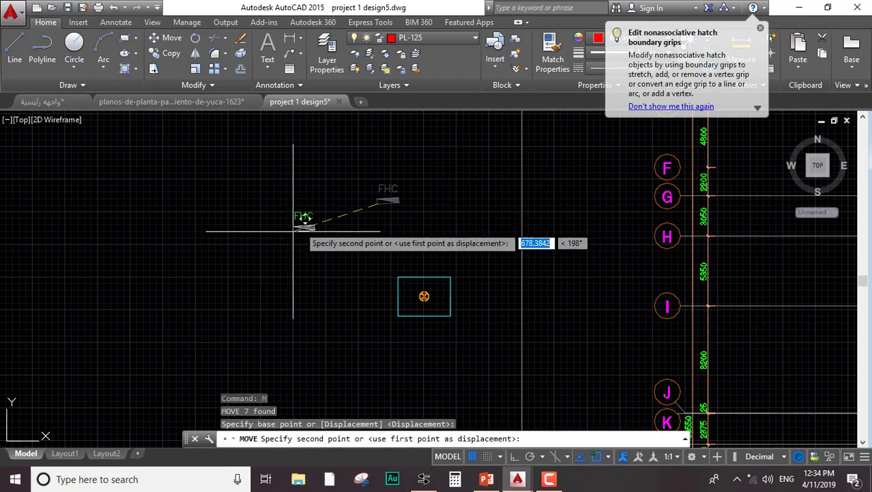
pyautogui.click(250, 261)
pyautogui.press('Escape')
pyautogui.scroll(4, 255, 237)
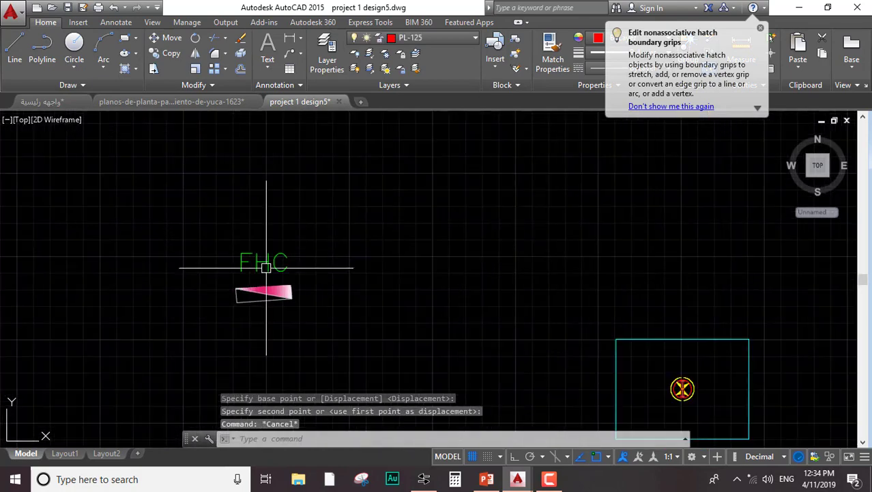
pyautogui.scroll(3, 258, 287)
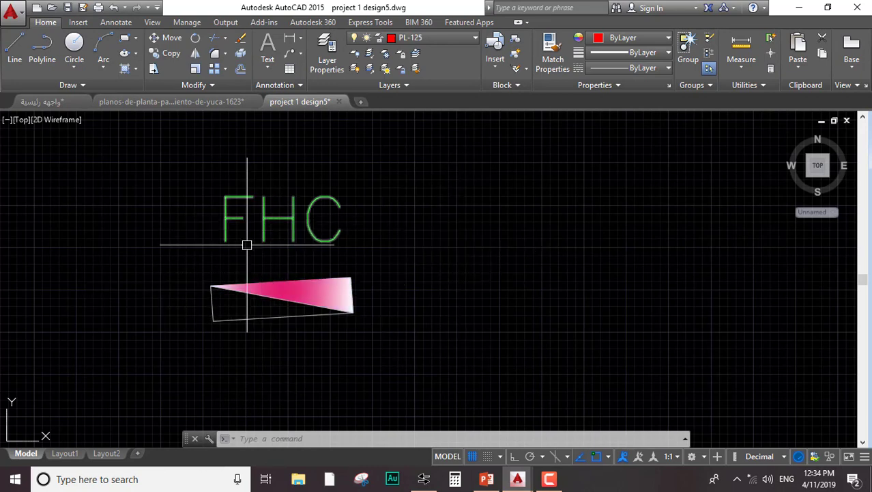
pyautogui.scroll(-3, 233, 268)
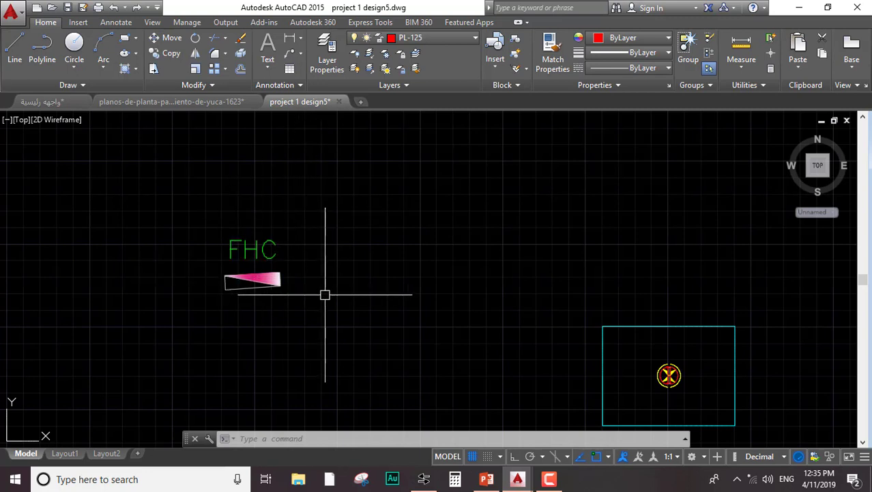
pyautogui.press('Return')
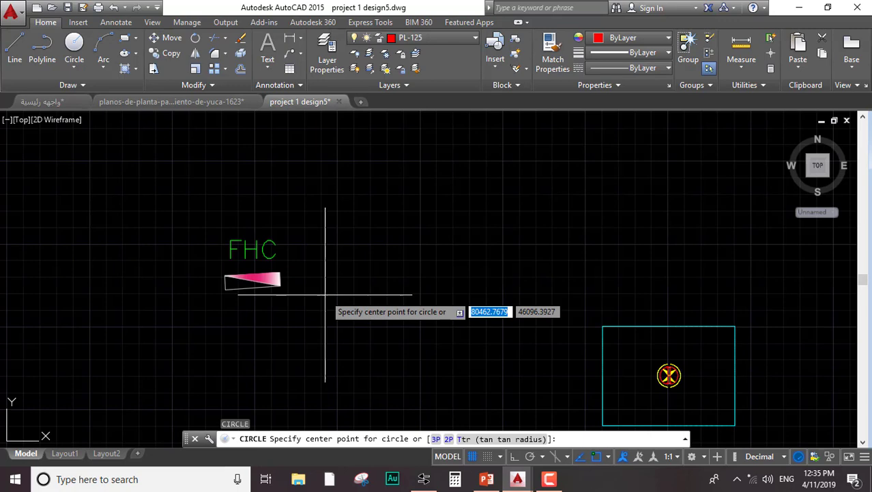
pyautogui.click(279, 279)
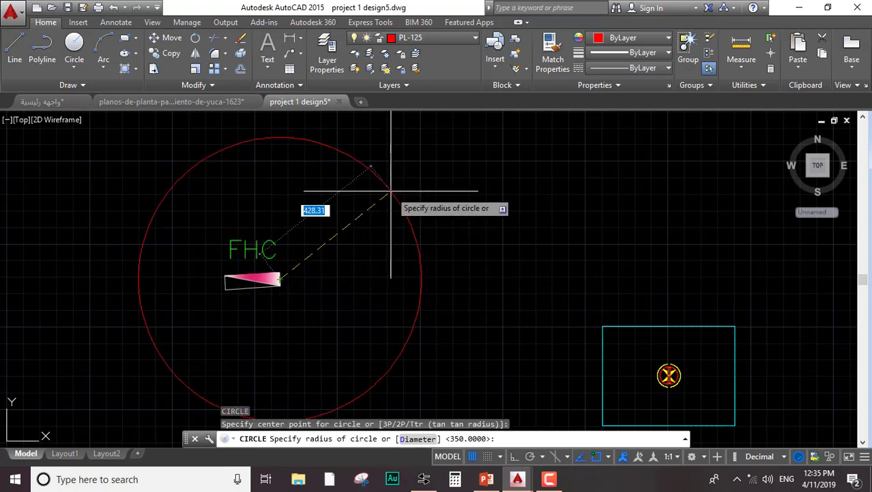
pyautogui.press('Escape')
pyautogui.hotkey('ctrl', 'z')
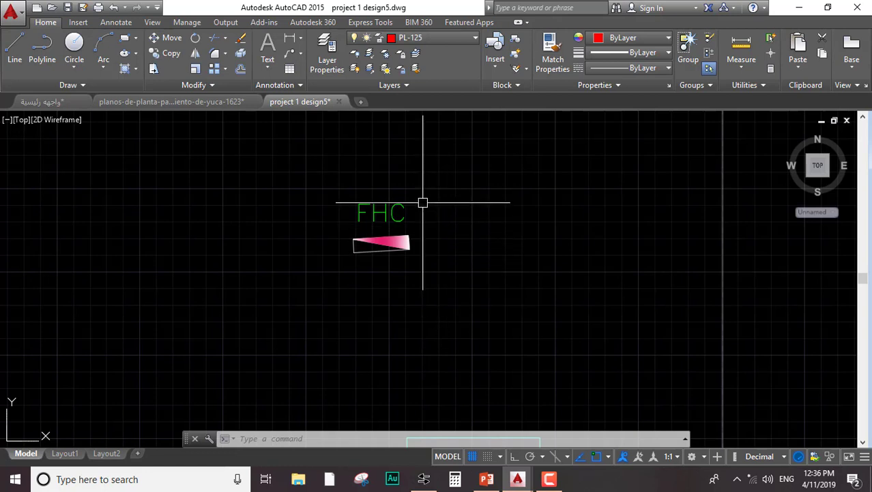
# Draw a circle of radius 3500 centered on the middle of the FHC cabinet's right edge
pyautogui.write('c')
pyautogui.press('Return')
pyautogui.click(407, 243)
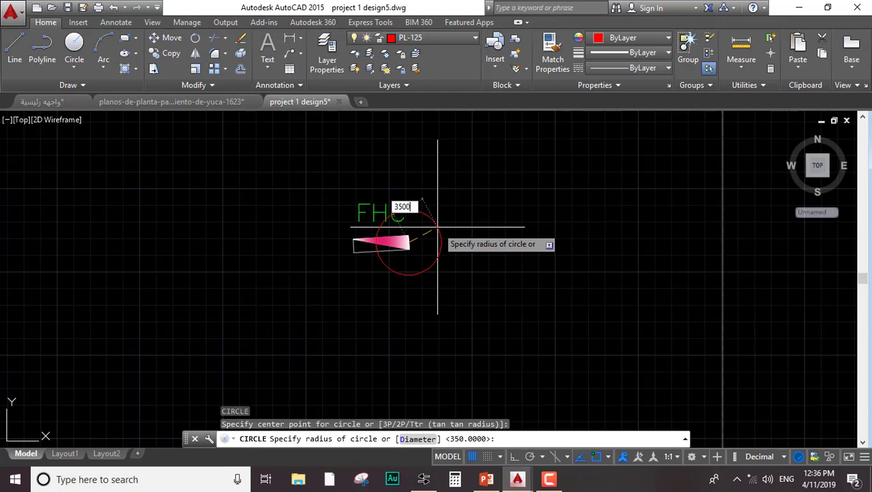
pyautogui.press('Return')
pyautogui.scroll(-5, 437, 227)
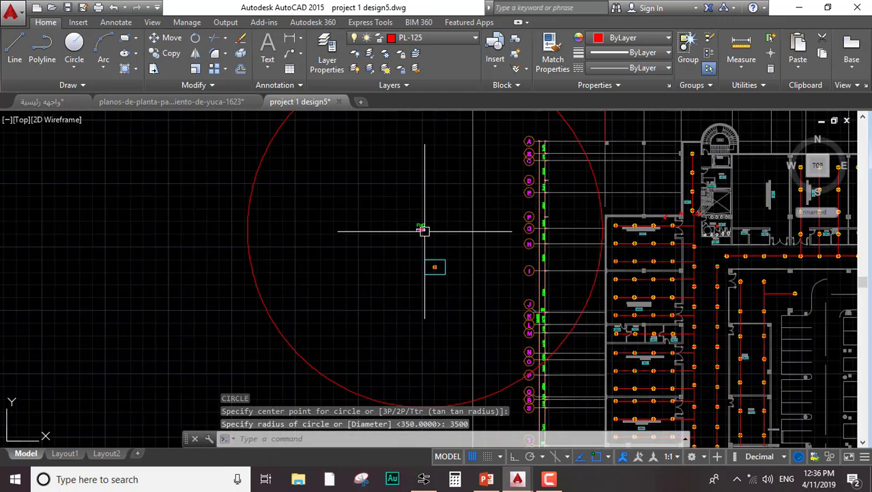
pyautogui.scroll(3, 425, 232)
pyautogui.scroll(-3, 505, 209)
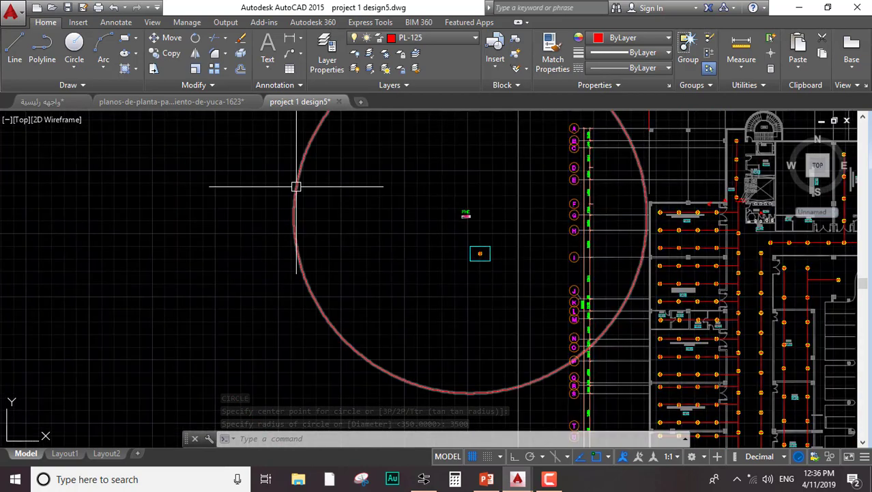
# Move the large red circle by its center to the empty area left of the FHC symbol
pyautogui.click(296, 187)
pyautogui.click(475, 218)
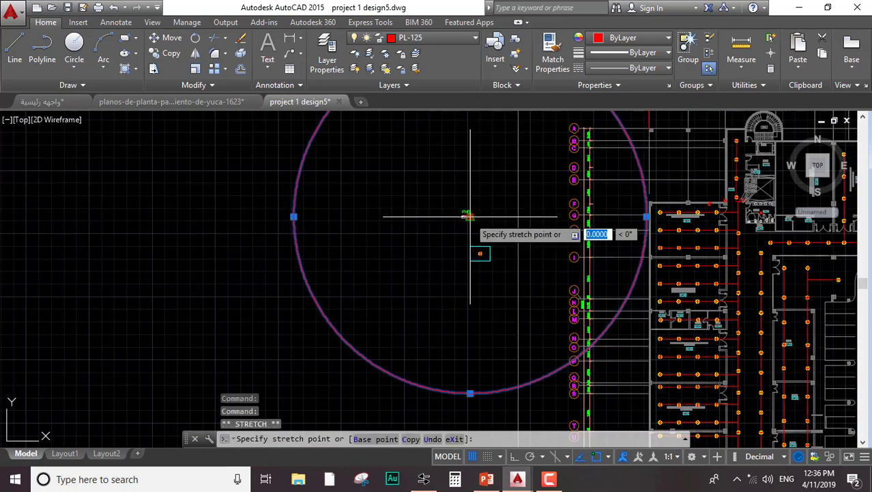
pyautogui.click(216, 269)
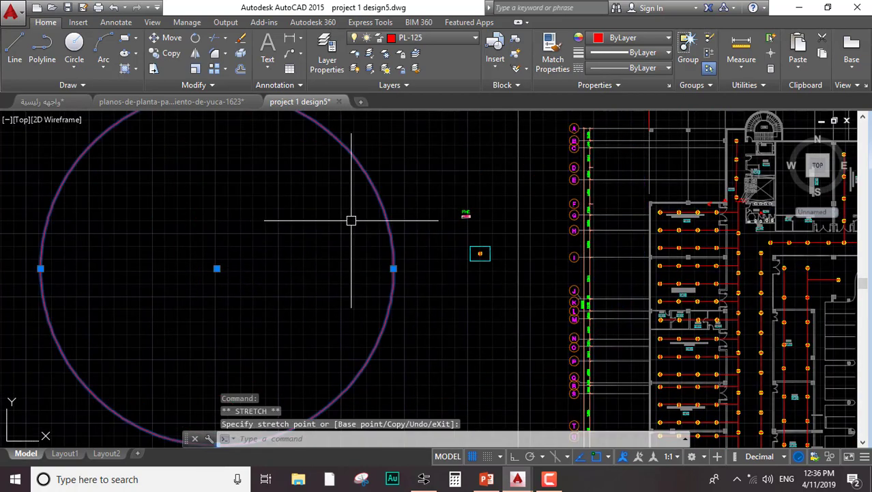
# Move the FHC symbol with its label from beside the sprinkler block into the large red circle
pyautogui.press('Escape')
pyautogui.scroll(-2, 364, 220)
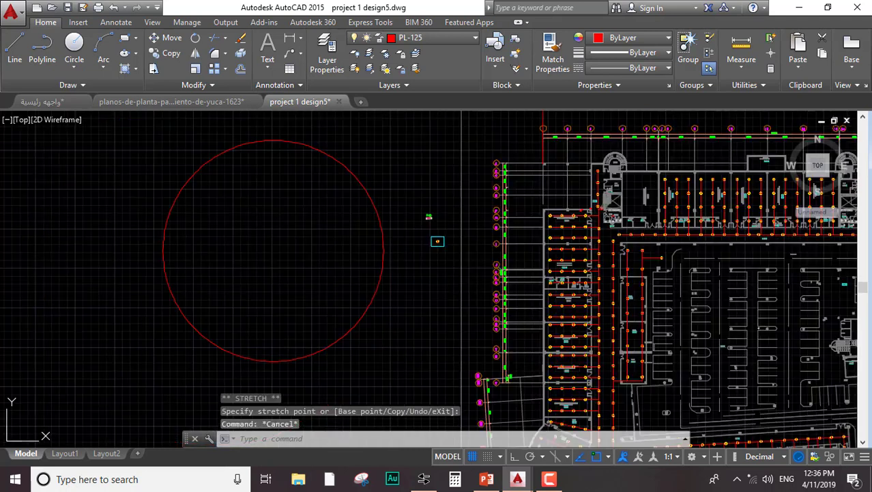
pyautogui.click(438, 203)
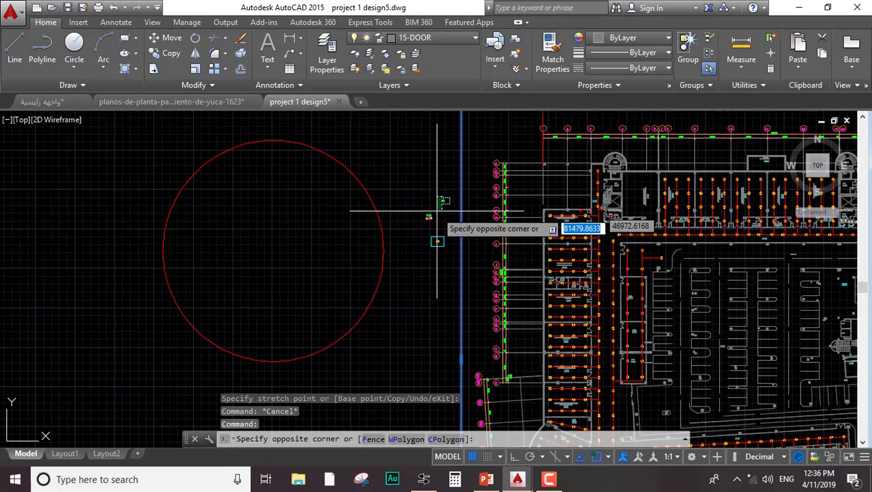
pyautogui.click(419, 227)
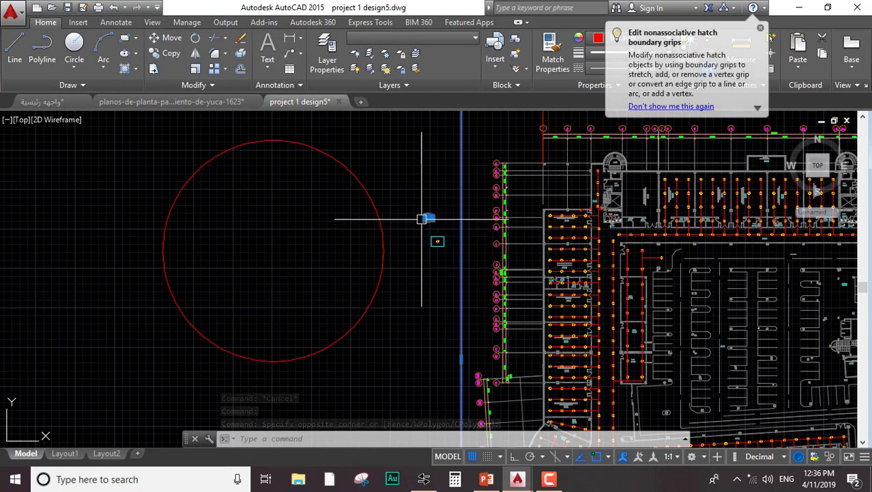
pyautogui.write('m')
pyautogui.press('Return')
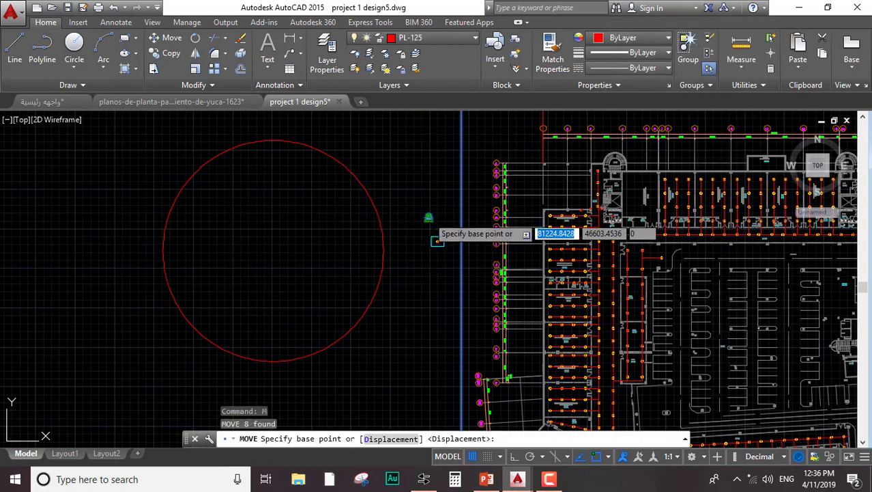
pyautogui.click(438, 241)
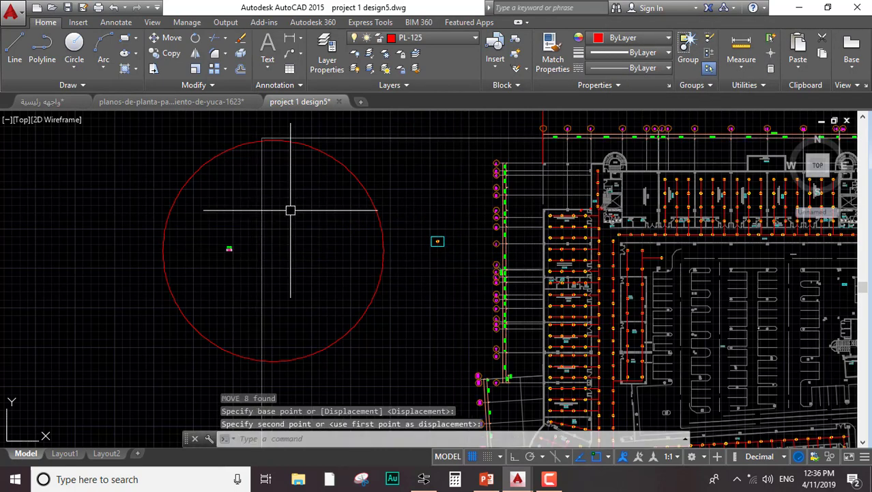
pyautogui.scroll(2, 245, 157)
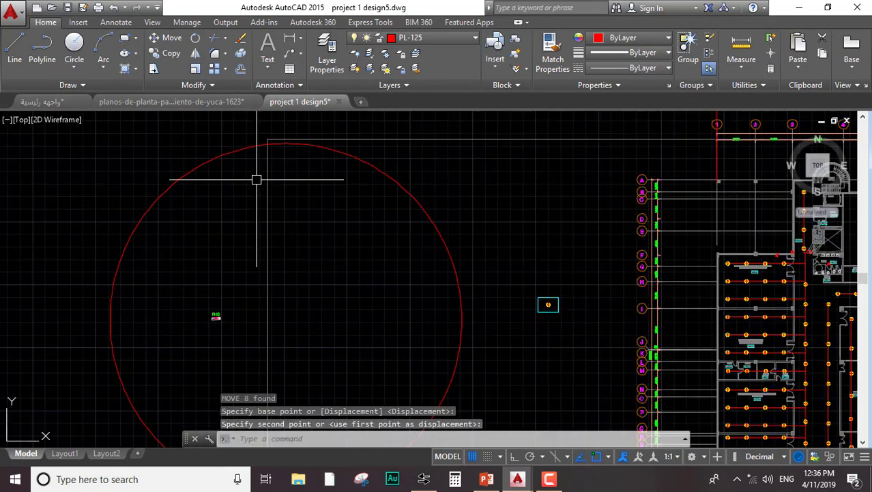
pyautogui.scroll(-4, 300, 177)
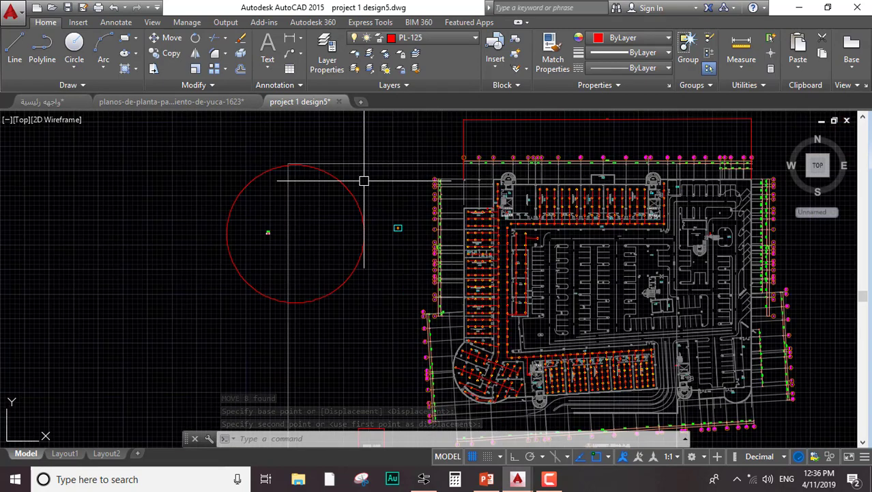
# Move the large red circle by its center down and away from the FHC symbol
pyautogui.press('Escape')
pyautogui.click(346, 198)
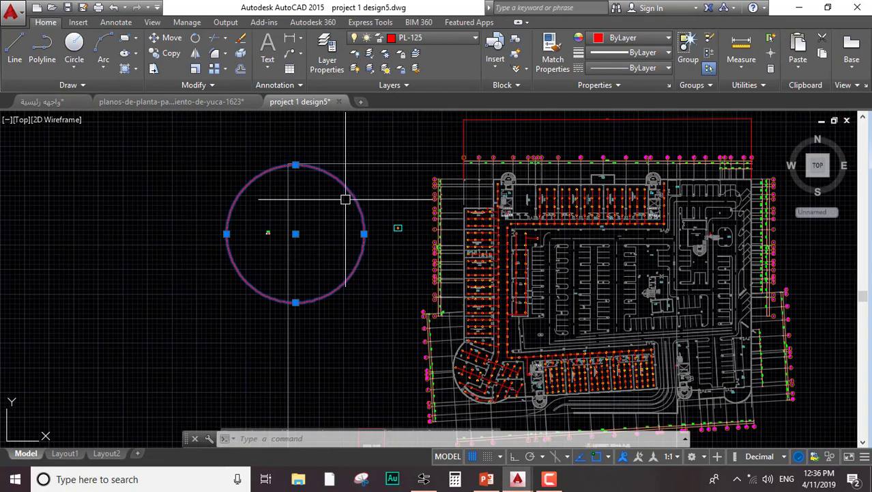
pyautogui.click(295, 234)
pyautogui.click(126, 287)
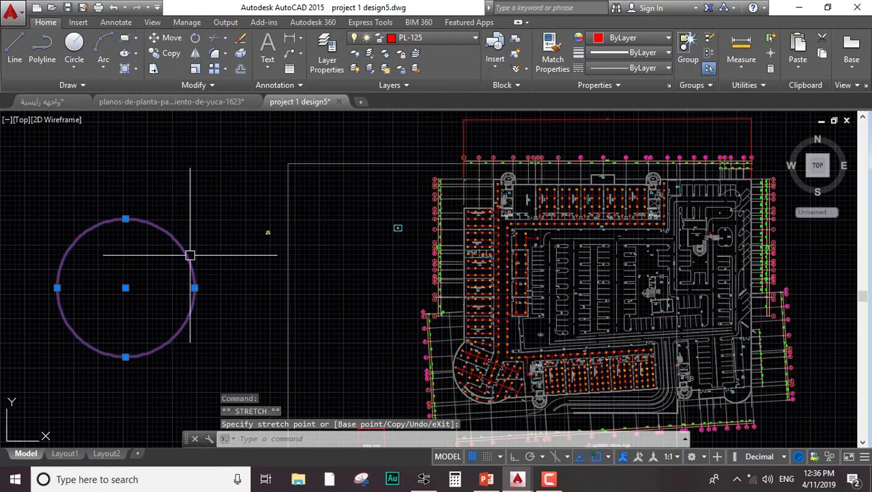
# Try to move the FHC symbol into the large red circle by its grips
pyautogui.click(271, 220)
pyautogui.click(276, 248)
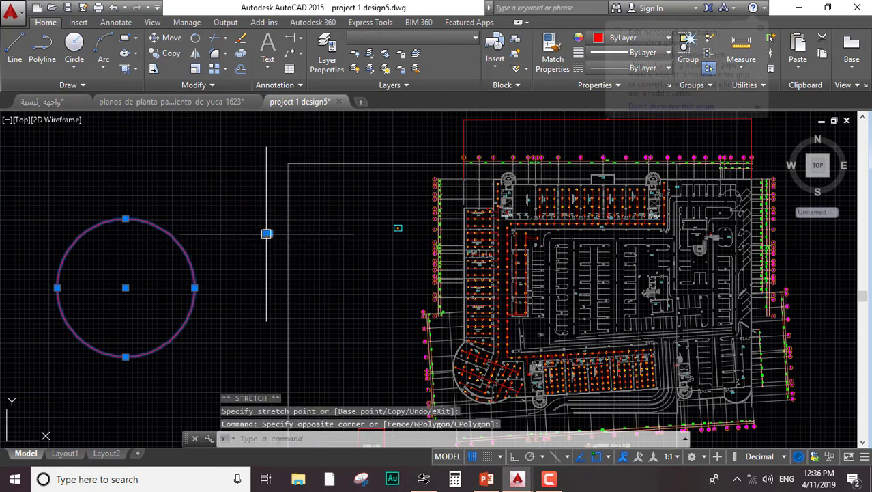
pyautogui.click(267, 233)
pyautogui.click(160, 271)
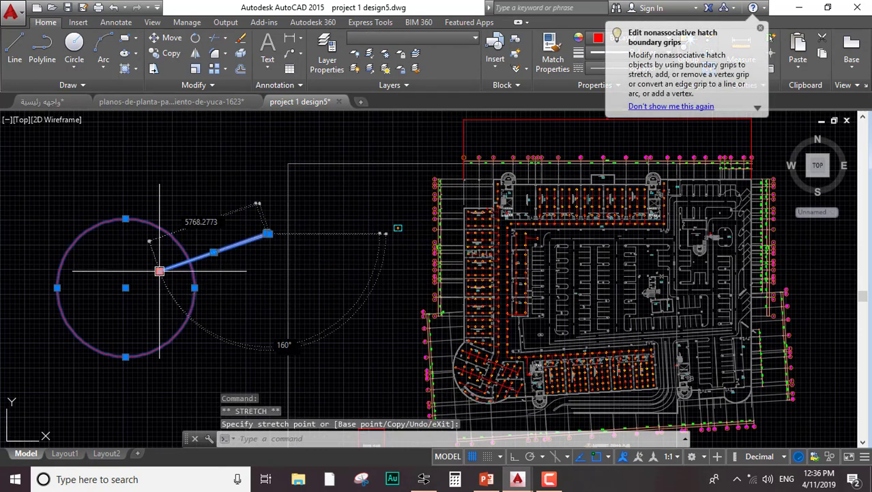
pyautogui.click(160, 271)
pyautogui.press('Escape')
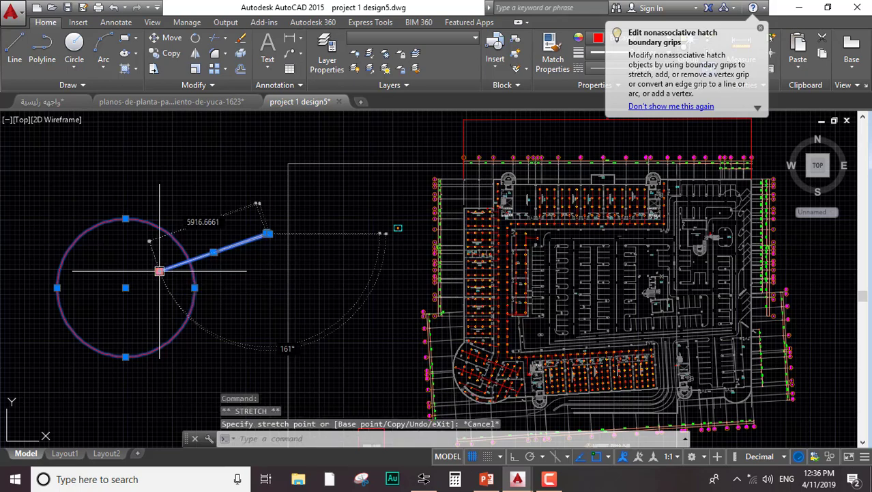
pyautogui.press('Escape')
pyautogui.press('Escape')
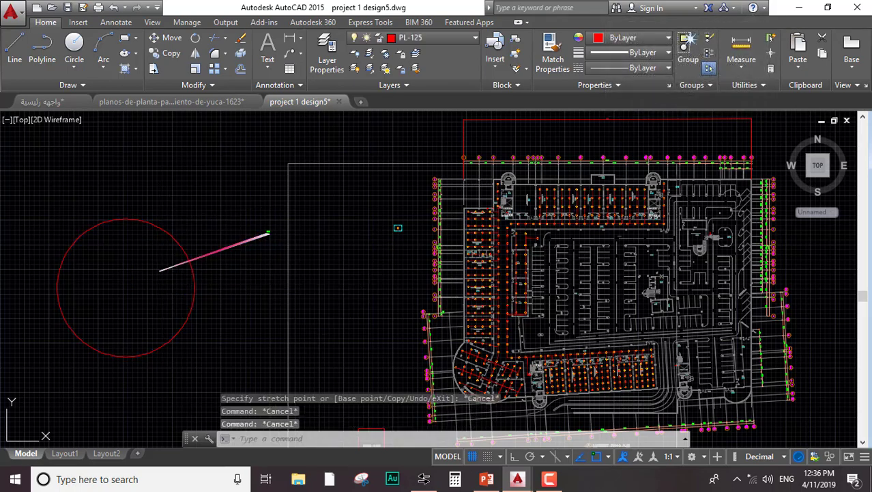
# Undo the grip edits made to the FHC symbol and the large red circle
pyautogui.hotkey('ctrl', 'z')
pyautogui.hotkey('ctrl', 'z')
pyautogui.hotkey('ctrl', 'z')
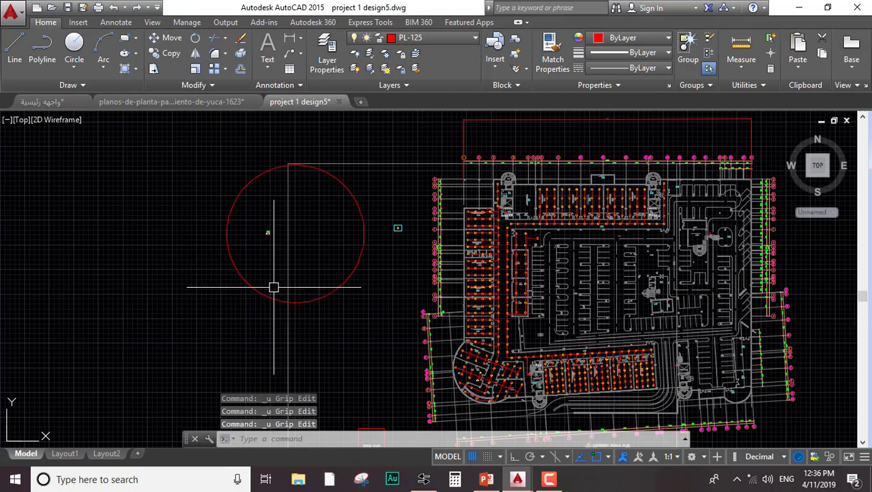
# Move the large red circle by its center to the empty area left of the FHC symbol
pyautogui.click(280, 168)
pyautogui.click(298, 234)
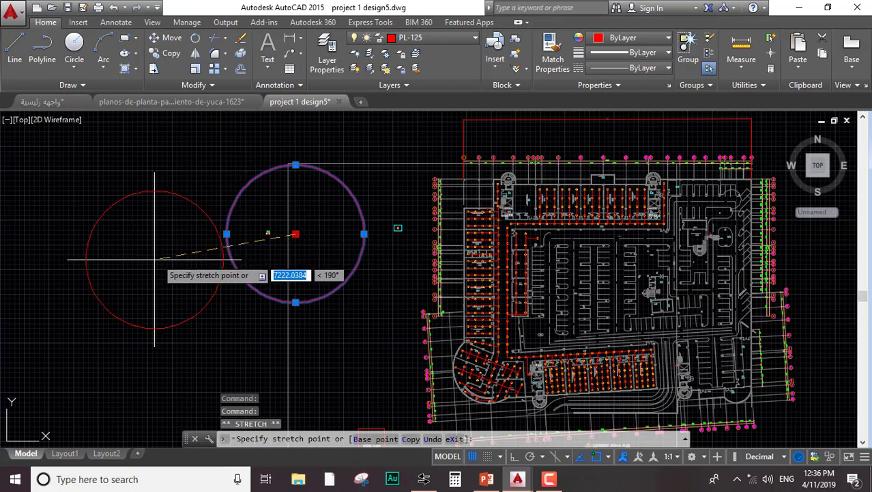
pyautogui.scroll(4, 227, 227)
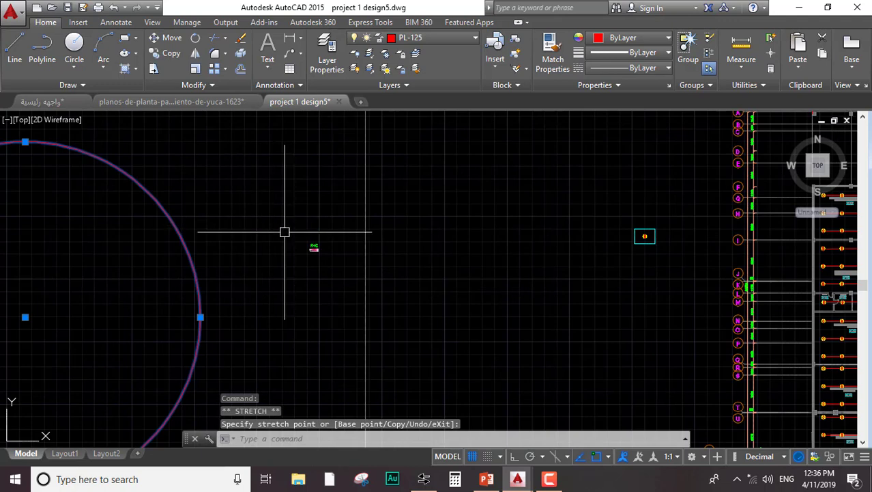
pyautogui.scroll(2, 294, 239)
pyautogui.click(306, 198)
pyautogui.click(345, 196)
pyautogui.click(266, 269)
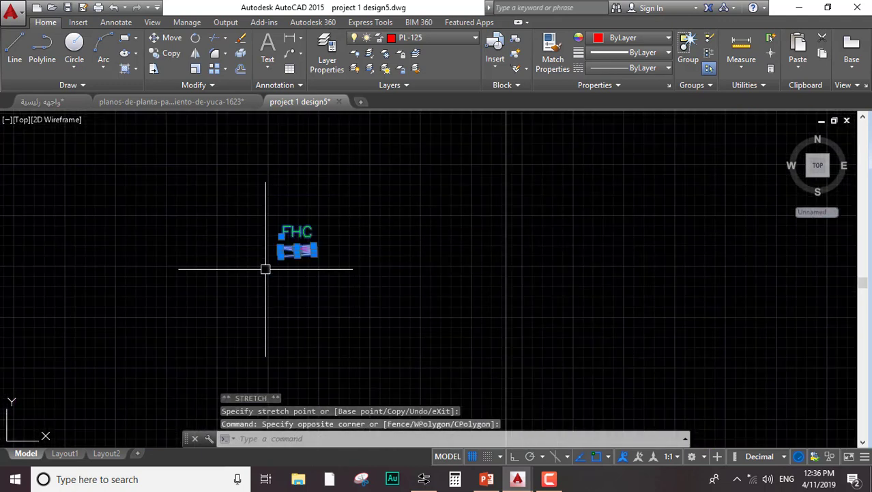
pyautogui.write('m')
pyautogui.press('Return')
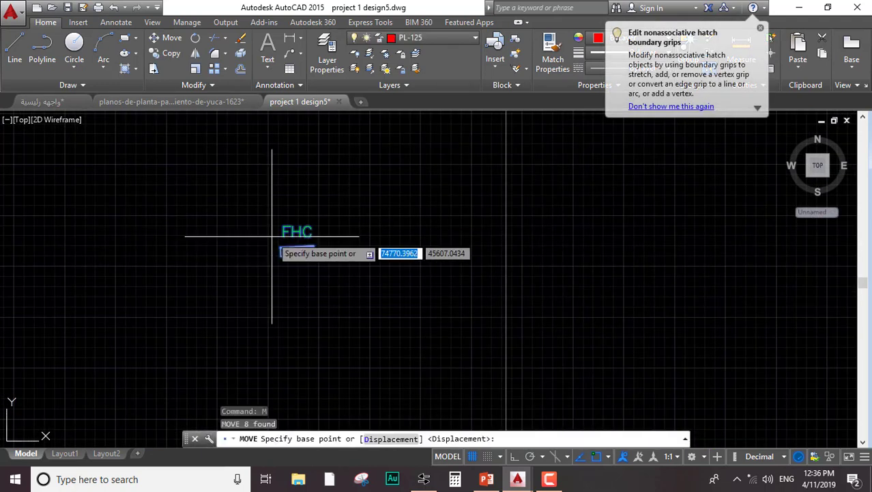
pyautogui.scroll(4, 272, 237)
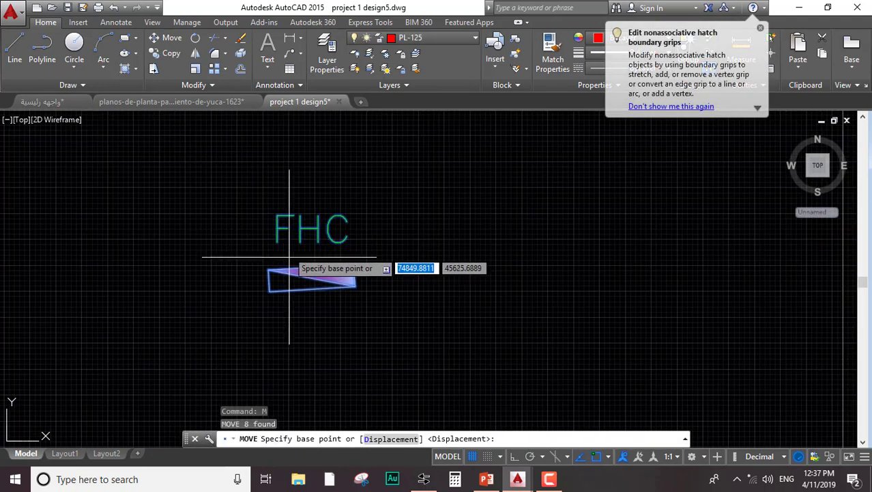
pyautogui.click(355, 276)
pyautogui.scroll(-4, 522, 237)
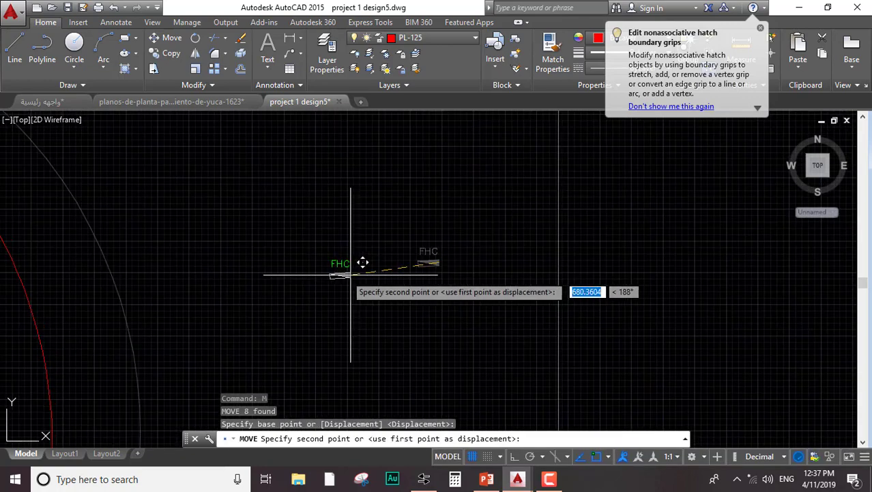
pyautogui.moveTo(129, 271); pyautogui.dragTo(561, 214, button='middle')
pyautogui.moveTo(228, 249); pyautogui.dragTo(432, 211, button='middle')
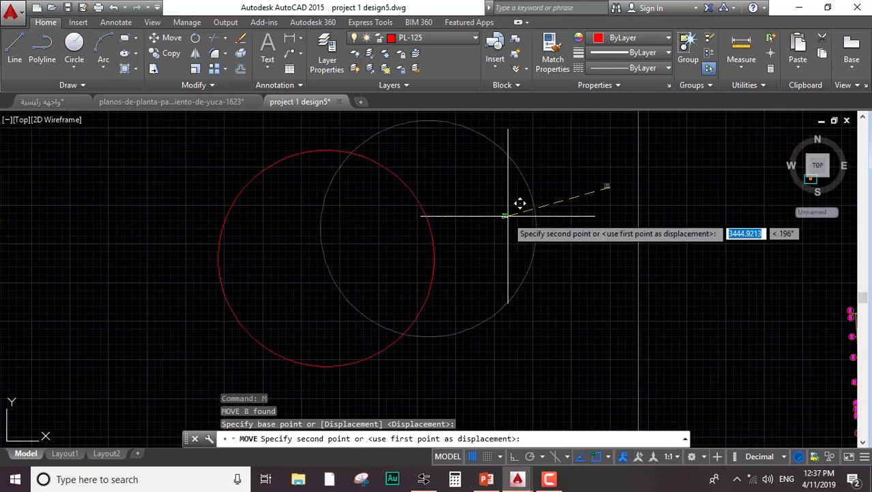
pyautogui.press('Escape')
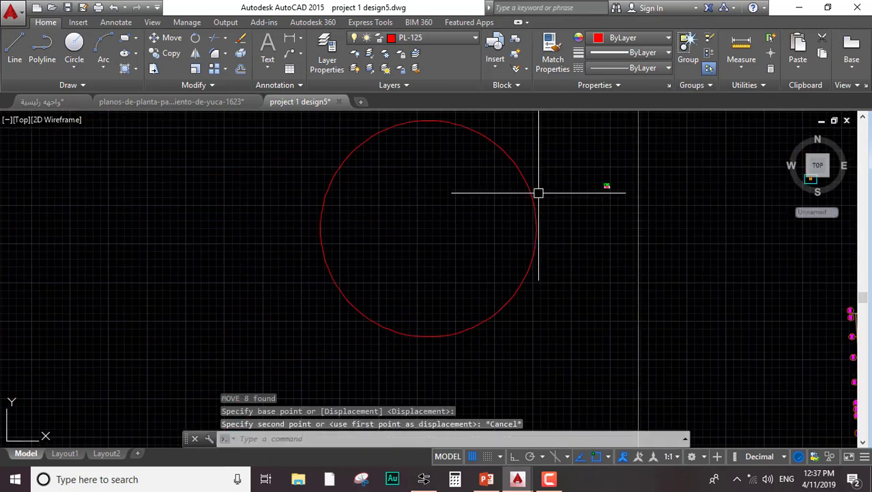
# Move only the FHC symbol with its label from the midpoint of the cabinet's right edge to the large red circle's center
pyautogui.click(629, 170)
pyautogui.click(600, 196)
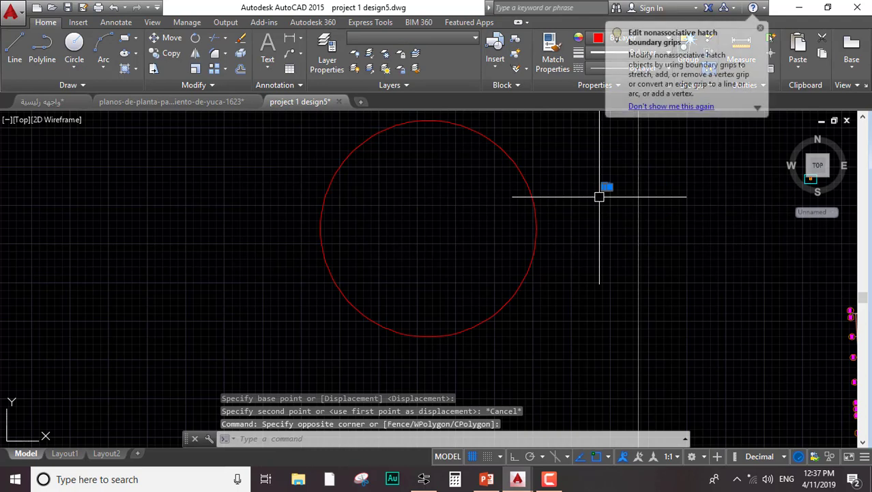
pyautogui.write('m')
pyautogui.press('Return')
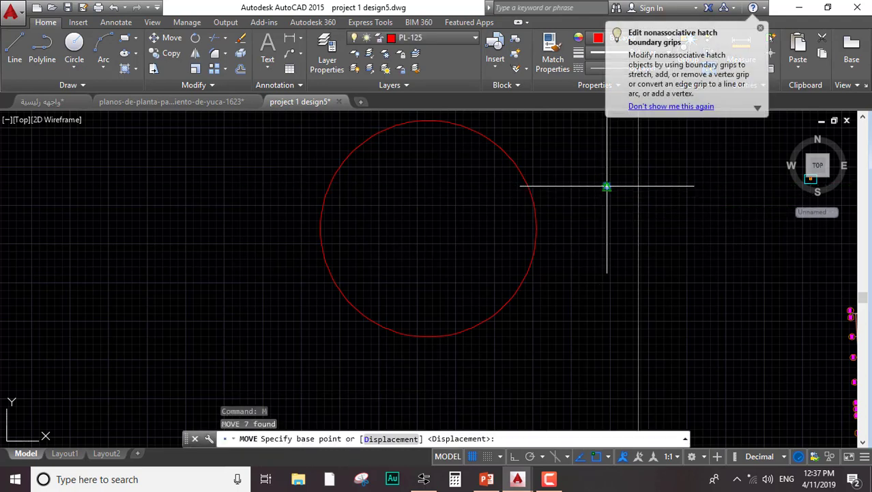
pyautogui.scroll(3, 607, 188)
pyautogui.scroll(2, 613, 185)
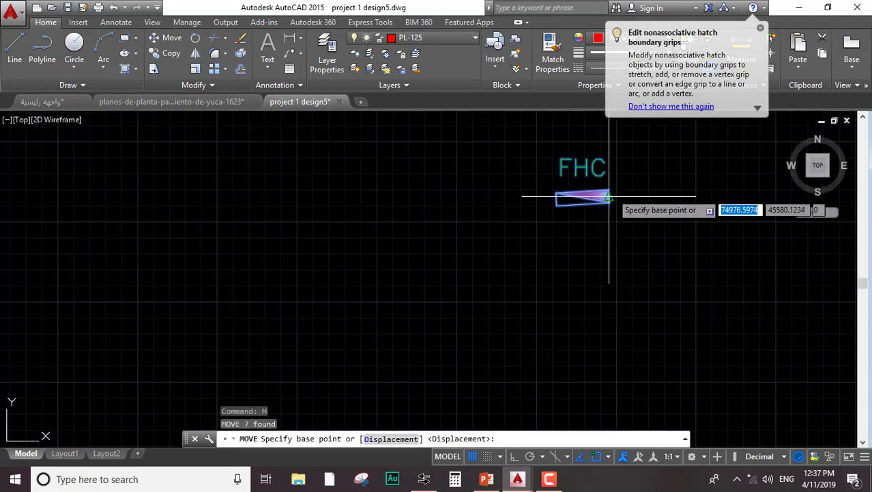
pyautogui.click(585, 197)
pyautogui.scroll(-8, 437, 236)
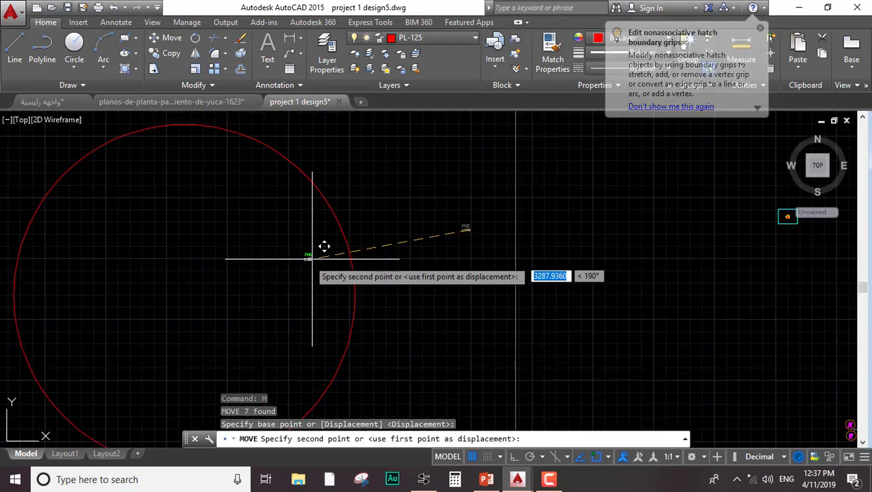
pyautogui.moveTo(181, 165); pyautogui.dragTo(253, 165, button='middle')
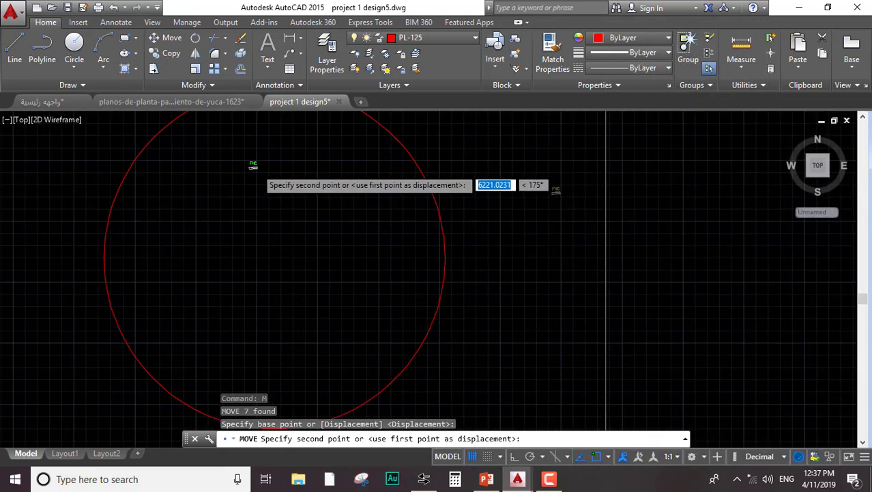
pyautogui.scroll(-2, 263, 146)
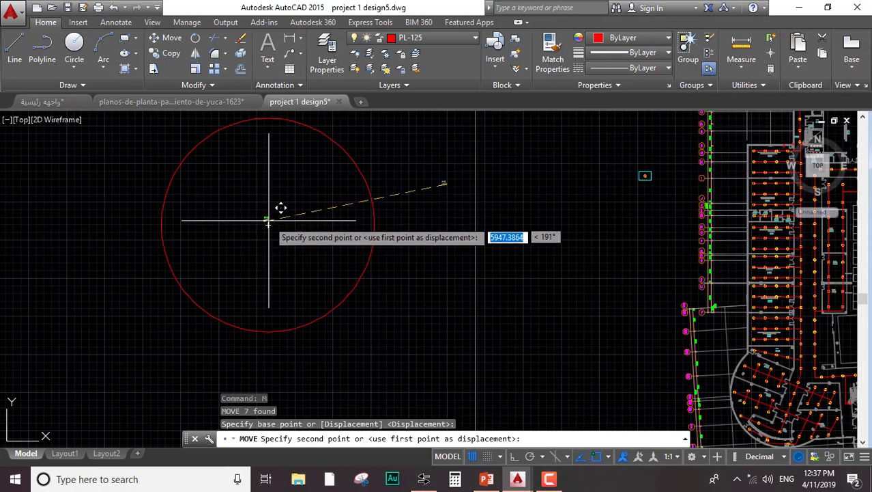
pyautogui.click(268, 223)
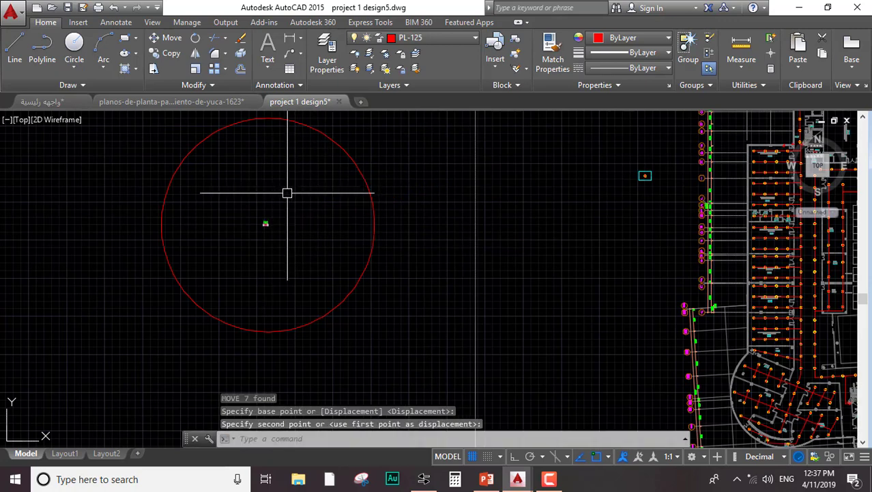
# Define the large red circle and its FHC symbol as a block named fhc, with the base point at the cabinet's edge on the circle's center
pyautogui.scroll(7, 268, 227)
pyautogui.scroll(-7, 259, 230)
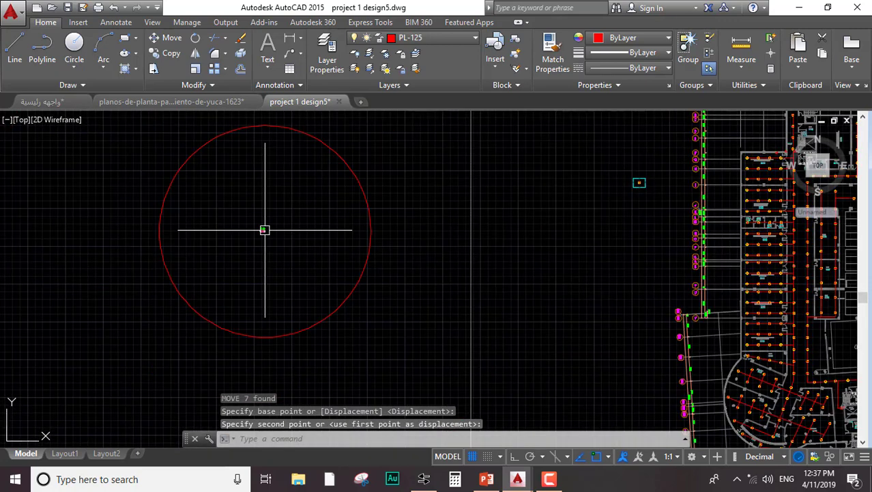
pyautogui.scroll(6, 265, 230)
pyautogui.scroll(-6, 233, 228)
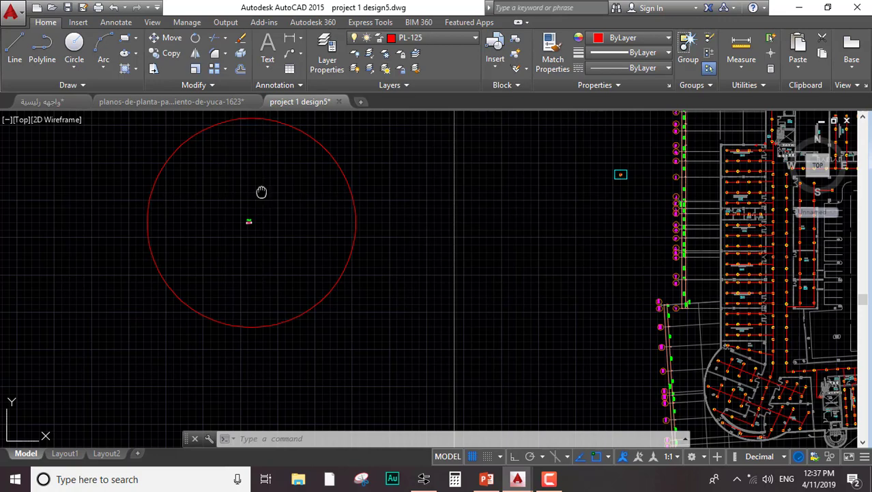
pyautogui.moveTo(262, 192); pyautogui.dragTo(283, 240, button='middle')
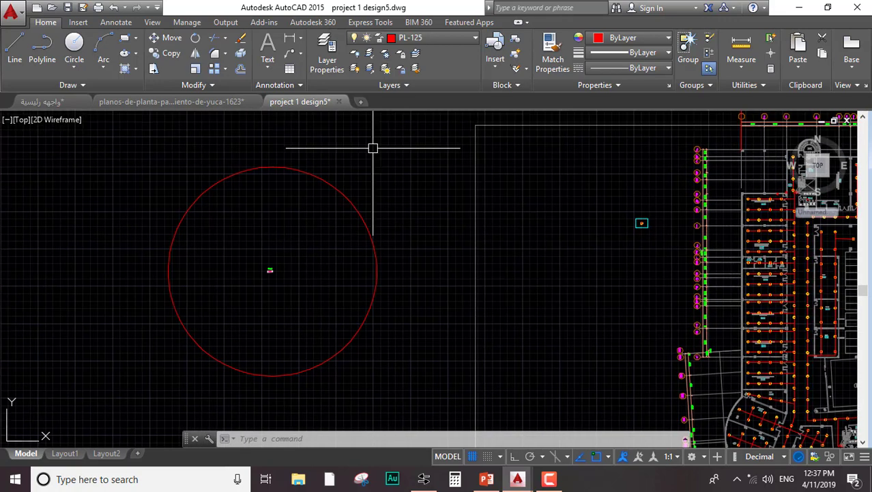
pyautogui.click(393, 119)
pyautogui.click(146, 394)
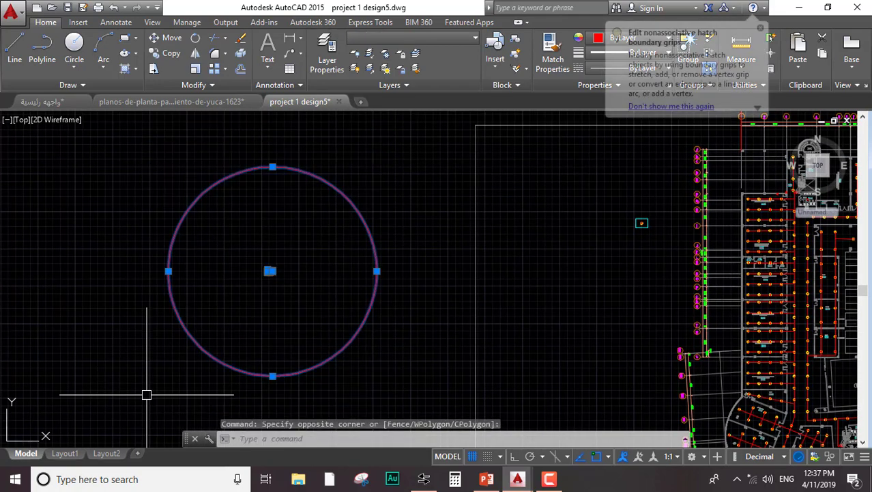
pyautogui.press('Return')
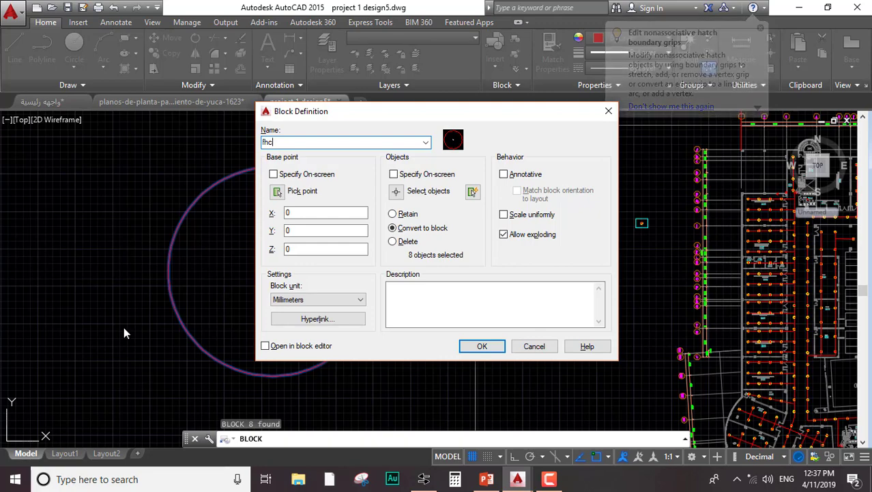
pyautogui.click(278, 193)
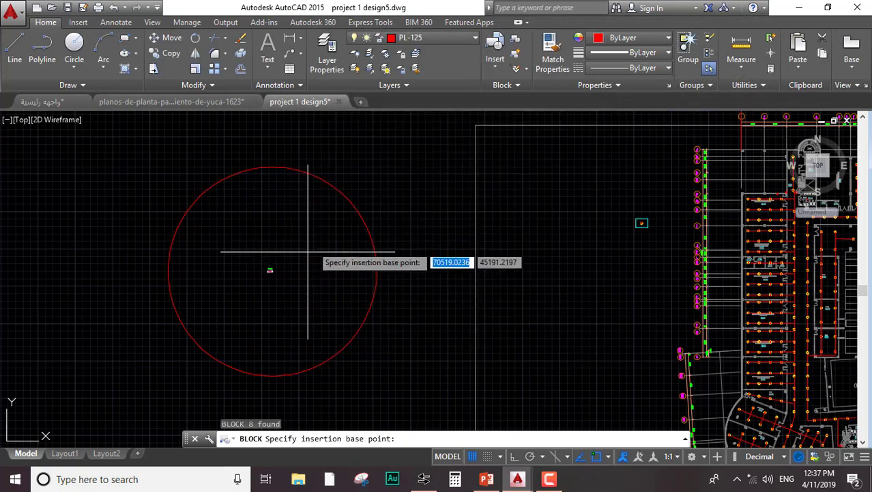
pyautogui.scroll(5, 265, 262)
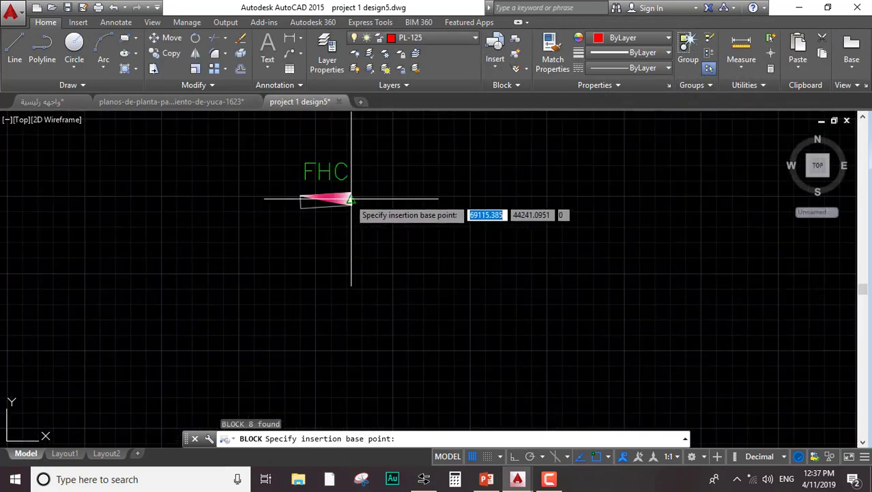
pyautogui.click(351, 199)
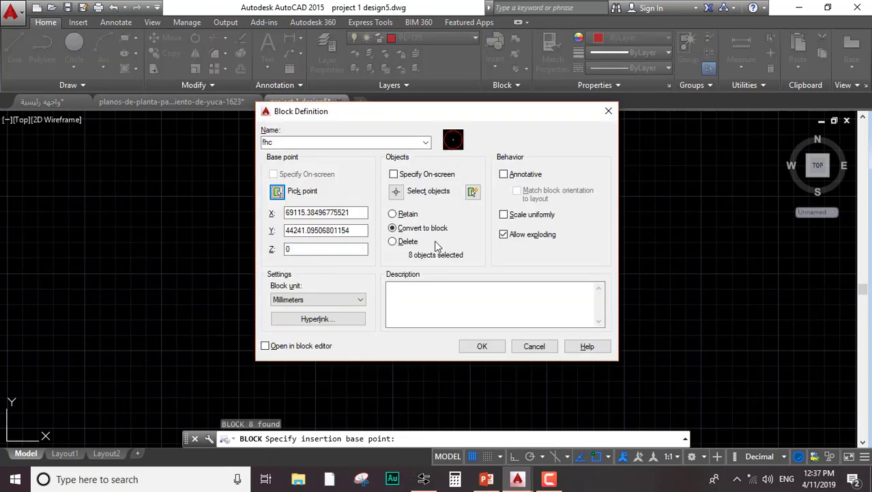
pyautogui.click(482, 346)
# Move the sprinkler block with its cyan coverage rectangle into the gap between the large red circle and the drawing frame
pyautogui.scroll(-5, 398, 257)
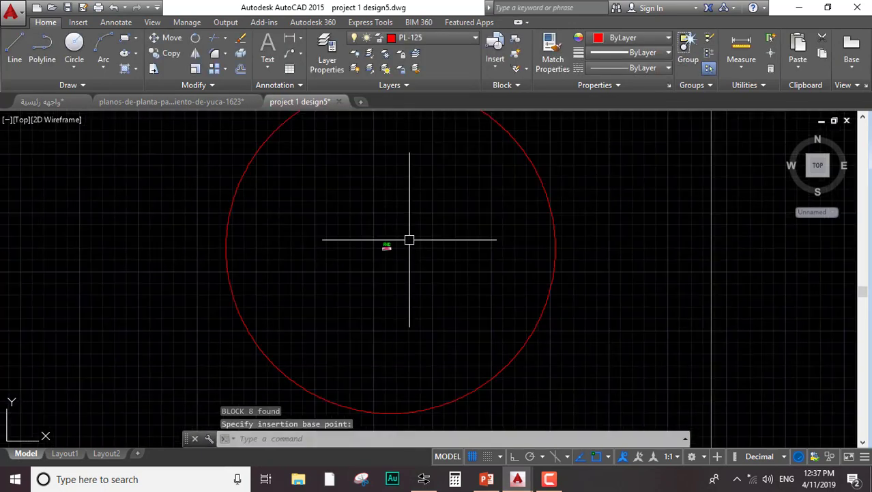
pyautogui.scroll(-3, 418, 227)
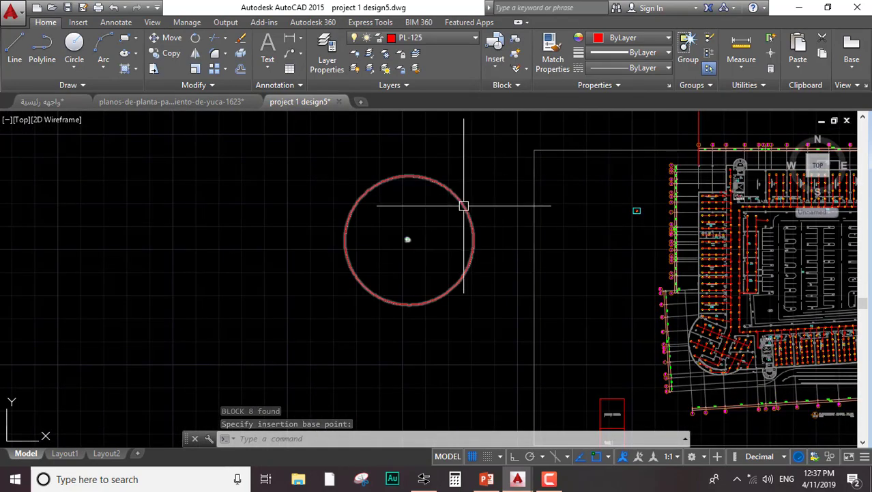
pyautogui.scroll(-4, 467, 202)
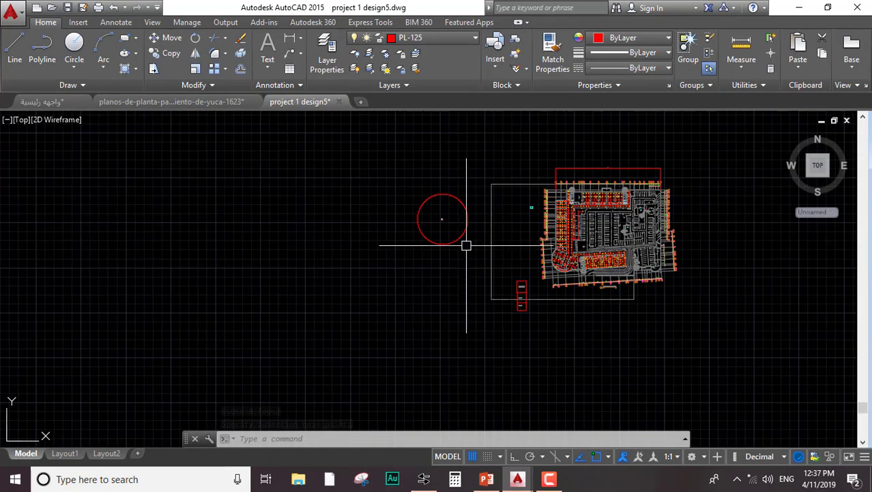
pyautogui.scroll(4, 520, 207)
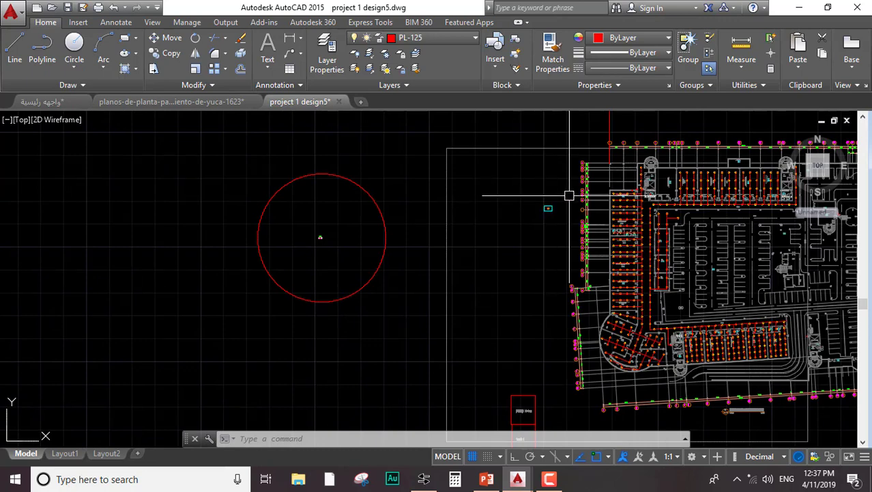
pyautogui.click(544, 205)
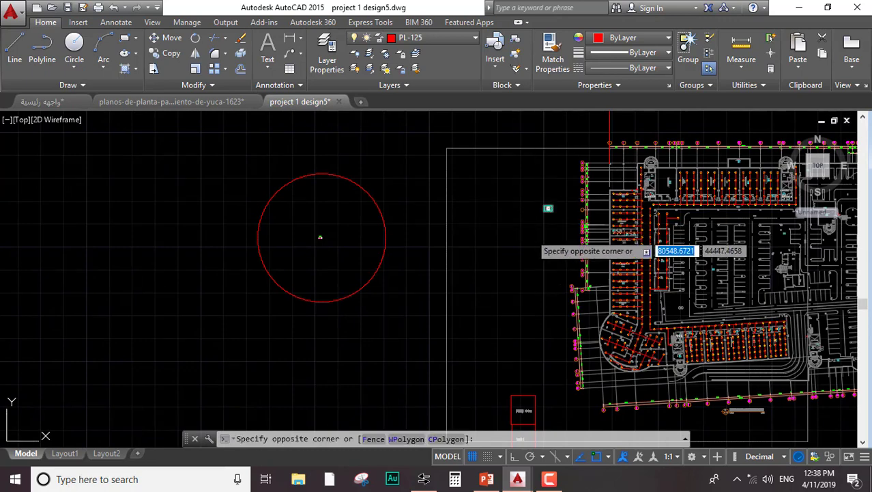
pyautogui.write('m')
pyautogui.press('Return')
pyautogui.click(548, 208)
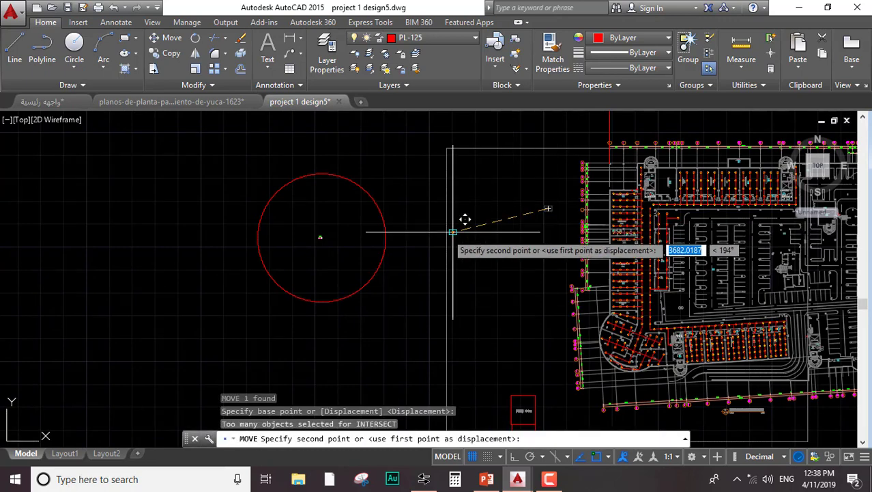
pyautogui.click(417, 235)
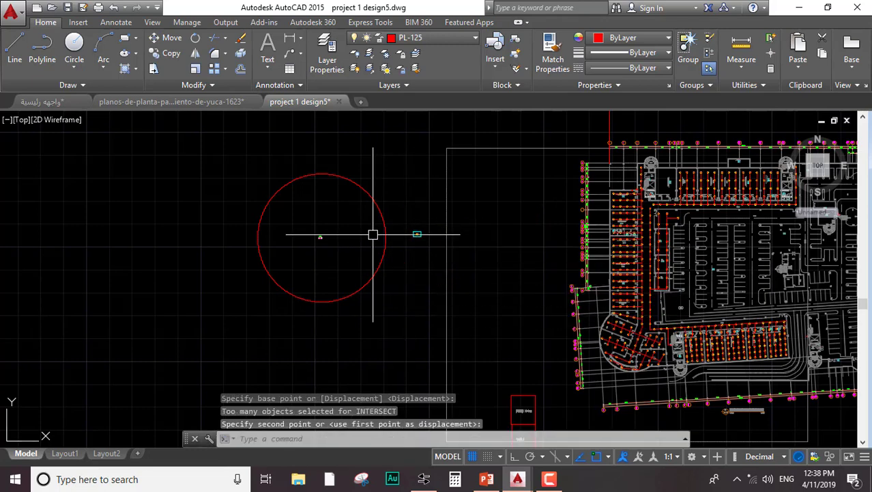
pyautogui.press('Escape')
pyautogui.scroll(4, 346, 229)
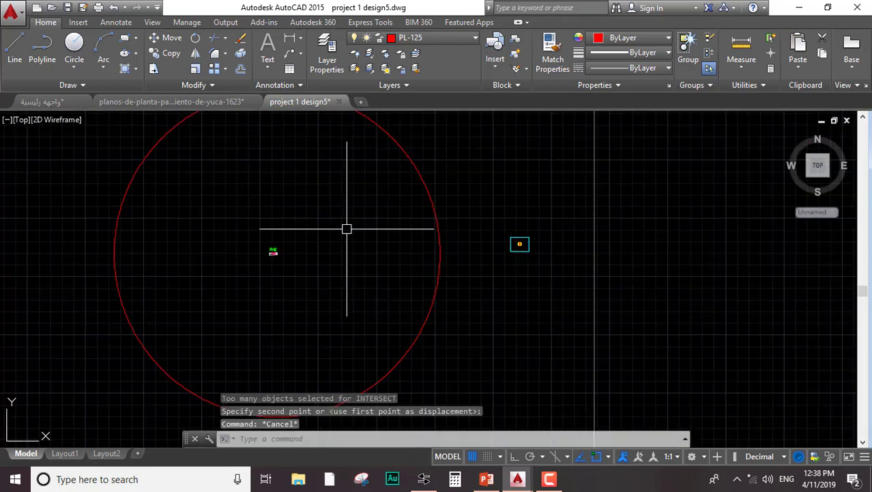
pyautogui.scroll(-4, 355, 244)
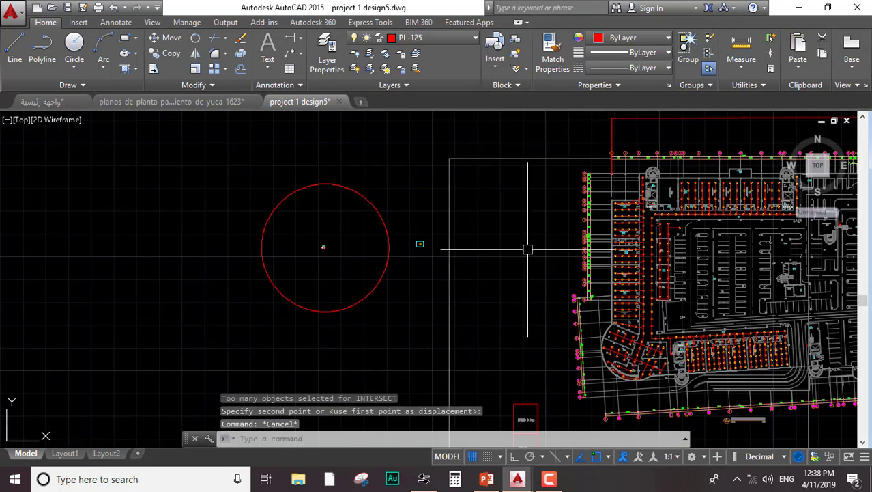
# Examine the stair cores, shafts and riser connection beside the mechanical engineering labs around ST03 and ST04
pyautogui.moveTo(523, 275)
pyautogui.mouseDown(button='middle')
pyautogui.moveTo(523, 243)
pyautogui.moveTo(133, 259)
pyautogui.mouseUp(button='middle')
pyautogui.moveTo(93, 227)
pyautogui.mouseDown(button='middle')
pyautogui.moveTo(156, 234)
pyautogui.moveTo(213, 262)
pyautogui.mouseUp(button='middle')
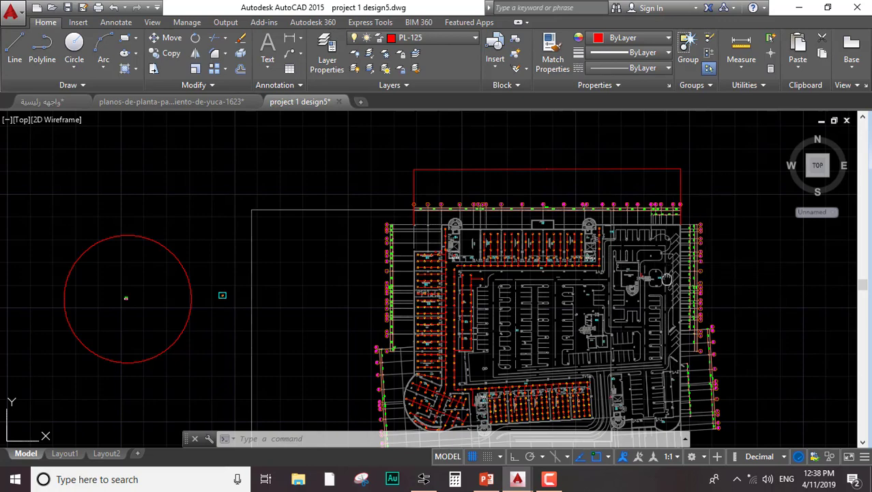
pyautogui.moveTo(666, 279)
pyautogui.mouseDown(button='middle')
pyautogui.moveTo(603, 217)
pyautogui.moveTo(501, 202)
pyautogui.moveTo(480, 234)
pyautogui.mouseUp(button='middle')
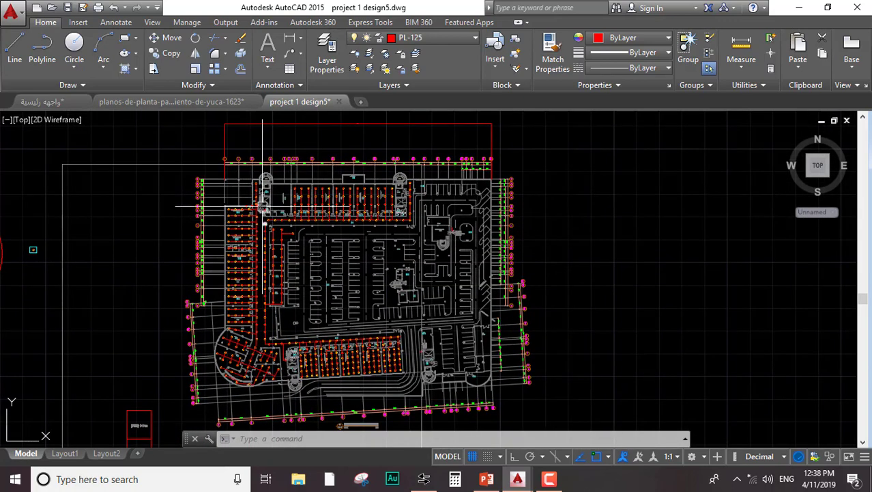
pyautogui.scroll(6, 263, 205)
pyautogui.scroll(4, 232, 152)
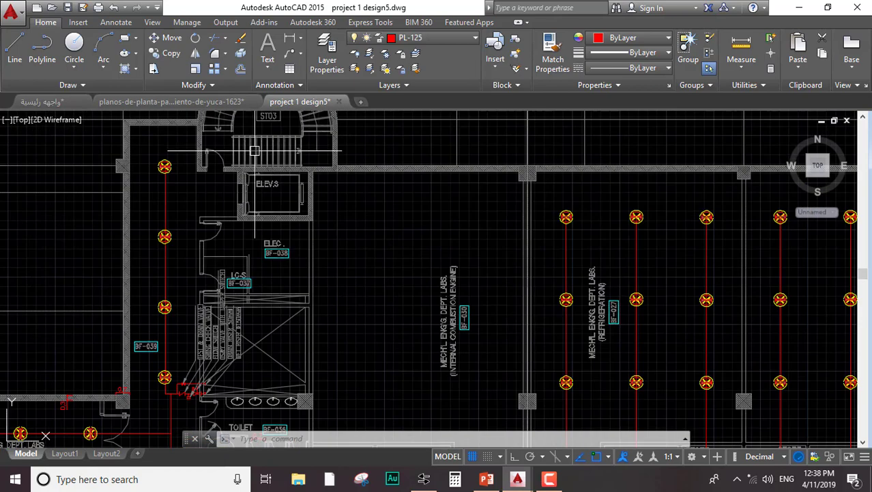
pyautogui.scroll(-4, 232, 152)
pyautogui.scroll(2, 232, 152)
pyautogui.scroll(4, 231, 287)
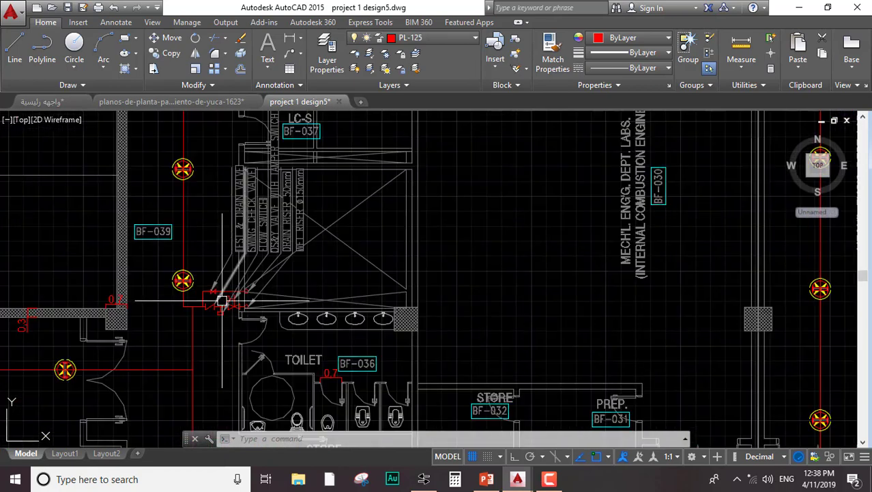
pyautogui.scroll(-8, 553, 239)
pyautogui.moveTo(553, 239); pyautogui.dragTo(452, 239, button='middle')
pyautogui.scroll(6, 533, 234)
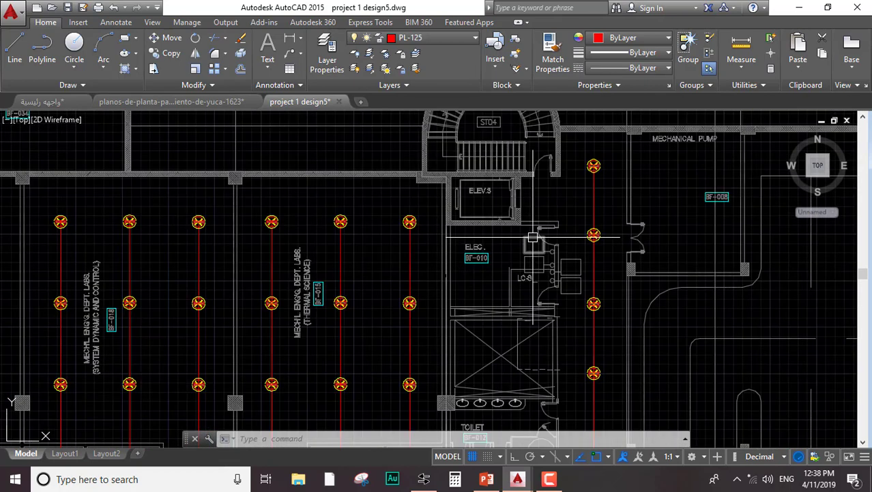
pyautogui.scroll(-6, 503, 332)
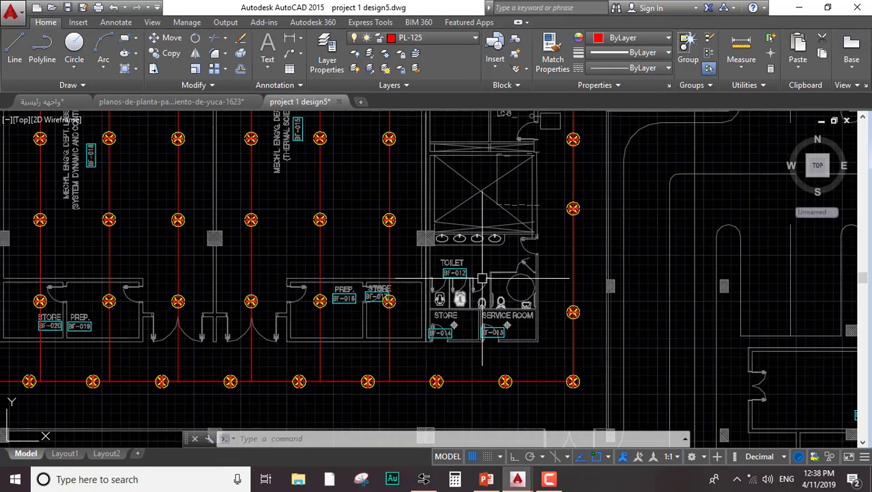
# Examine the valve and riser assembly at the mechanical shaft near electrical shaft BF-079
pyautogui.moveTo(463, 262)
pyautogui.mouseDown(button='middle')
pyautogui.moveTo(383, 253)
pyautogui.moveTo(436, 206)
pyautogui.mouseUp(button='middle')
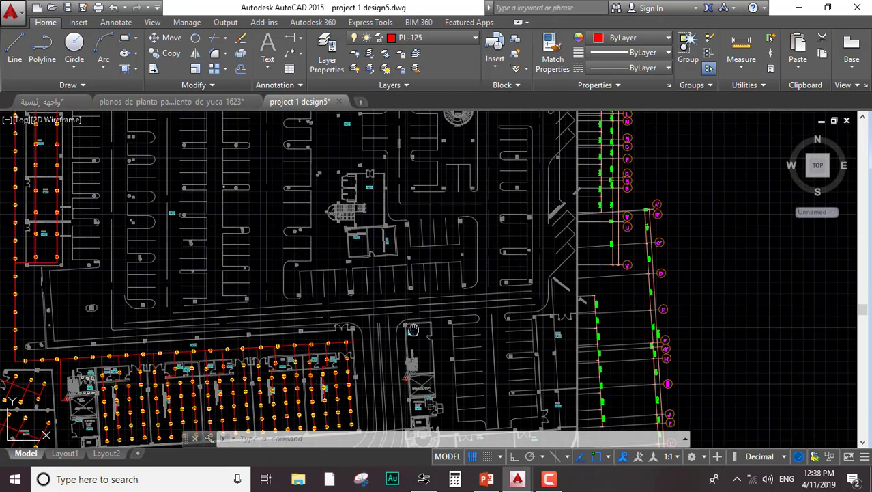
pyautogui.moveTo(413, 330); pyautogui.dragTo(430, 264, button='middle')
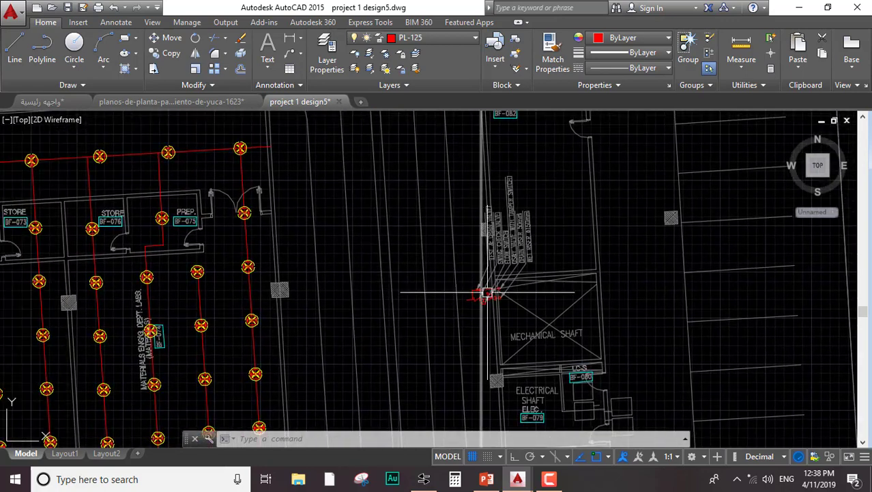
pyautogui.moveTo(531, 217); pyautogui.dragTo(531, 180, button='middle')
pyautogui.scroll(2, 533, 246)
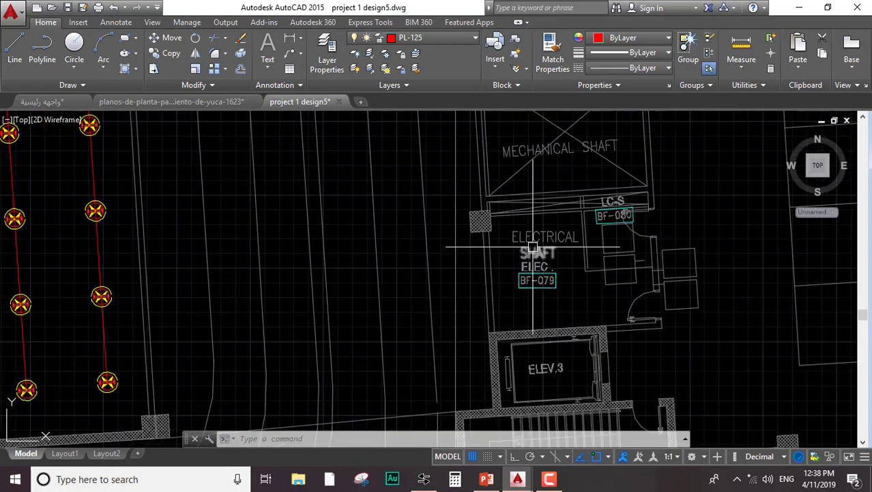
pyautogui.moveTo(524, 291); pyautogui.dragTo(518, 354, button='middle')
pyautogui.scroll(4, 490, 296)
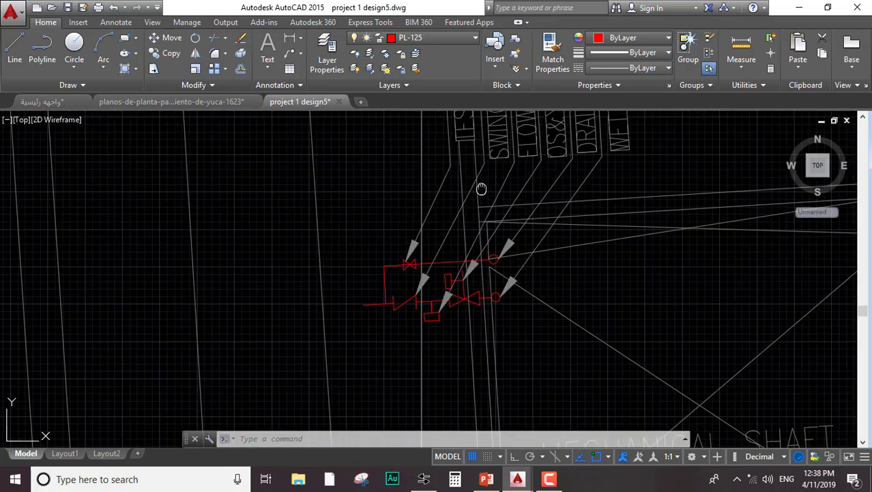
pyautogui.scroll(4, 508, 357)
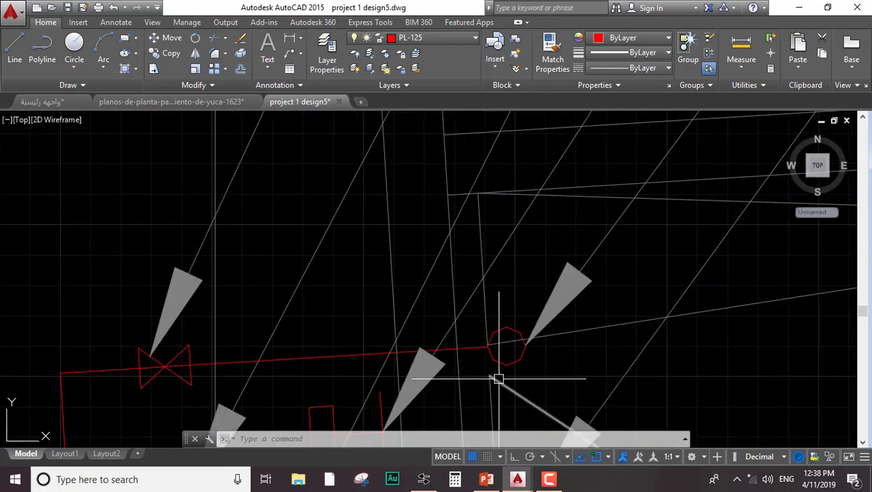
pyautogui.moveTo(492, 294); pyautogui.dragTo(490, 223, button='middle')
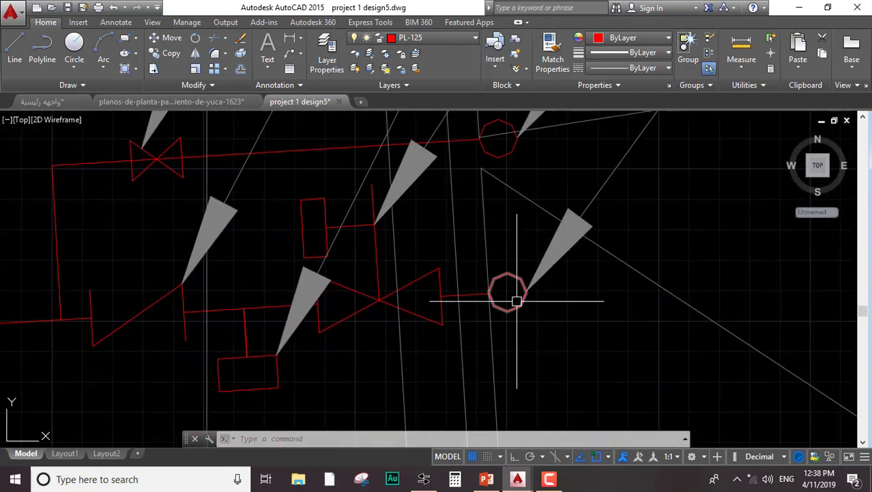
pyautogui.moveTo(337, 275); pyautogui.dragTo(437, 280, button='middle')
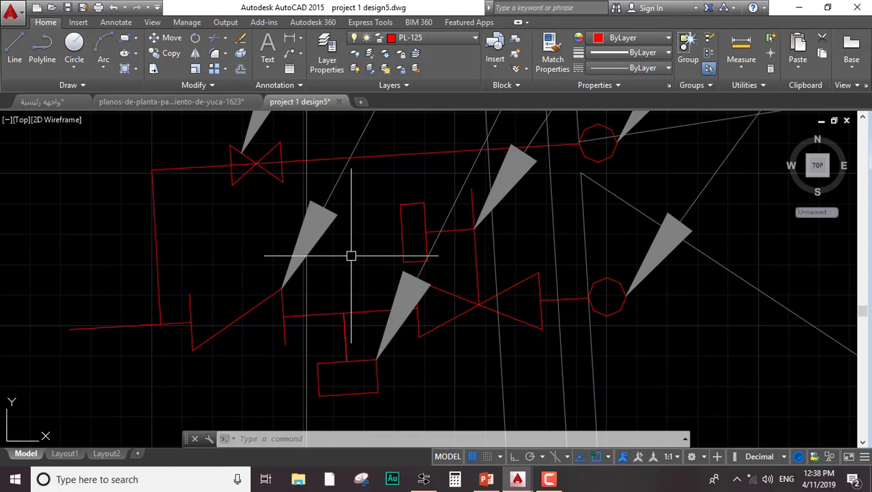
# Examine the riser and valve connection at the plump shaft beside toilet BF-060 and the sprinkler network it feeds
pyautogui.scroll(-8, 350, 255)
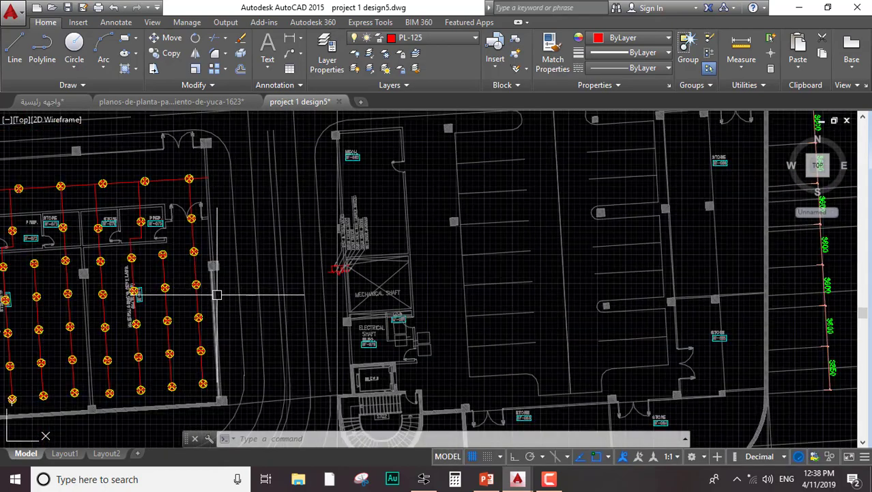
pyautogui.moveTo(216, 295); pyautogui.dragTo(522, 274, button='middle')
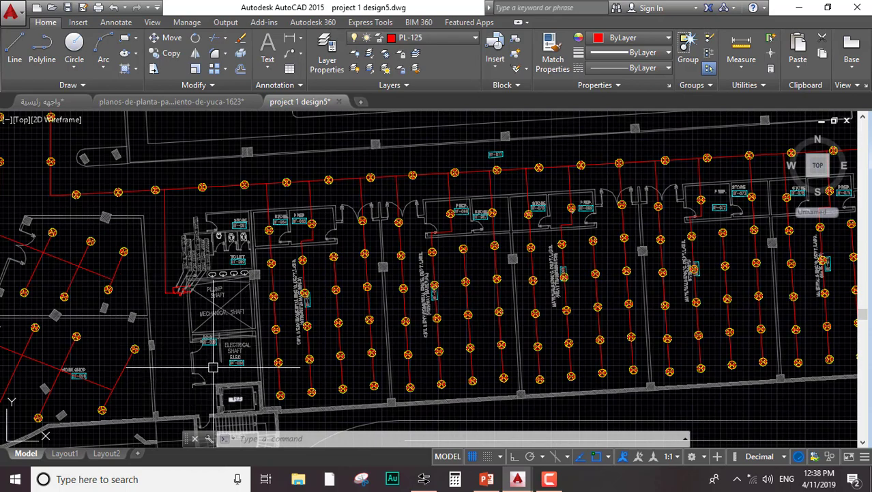
pyautogui.scroll(5, 217, 303)
pyautogui.moveTo(197, 273); pyautogui.dragTo(286, 363, button='middle')
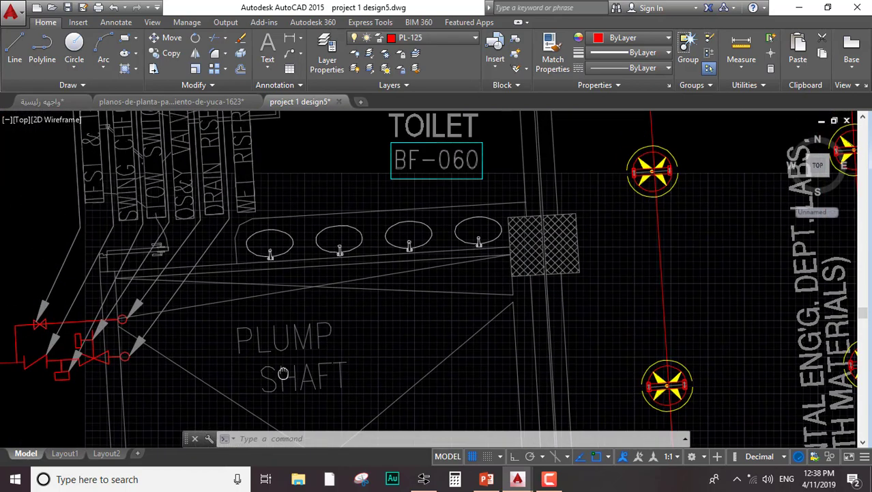
pyautogui.moveTo(142, 328); pyautogui.dragTo(392, 335, button='middle')
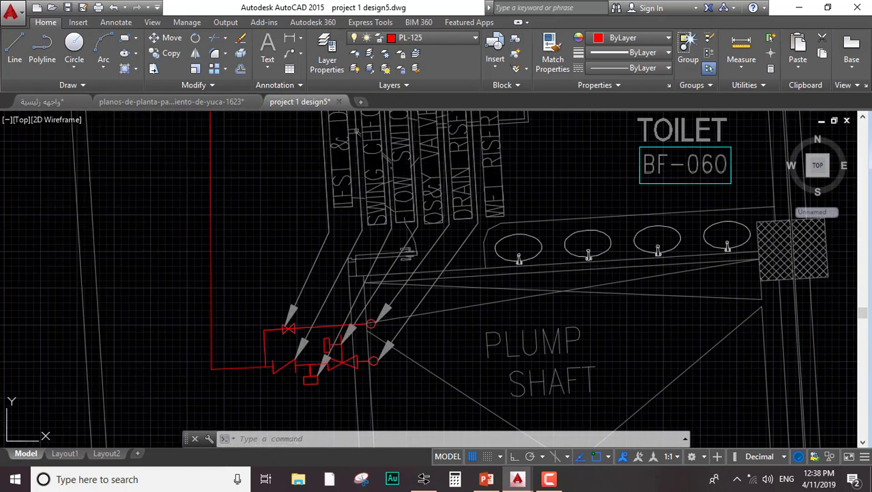
pyautogui.scroll(-6, 224, 322)
pyautogui.scroll(-5, 265, 250)
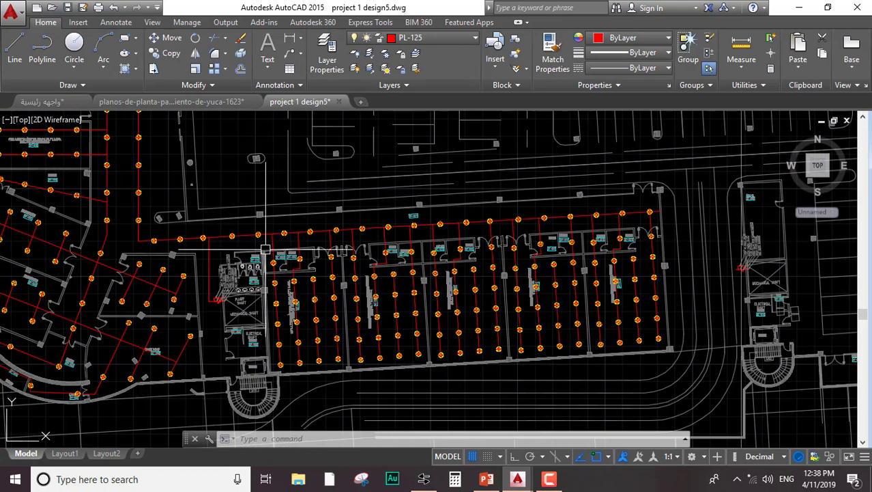
# Draw a line from the pump room's upper right corner across to the area below the basement plan's southern sprinklered rooms
pyautogui.moveTo(162, 261); pyautogui.dragTo(374, 288, button='middle')
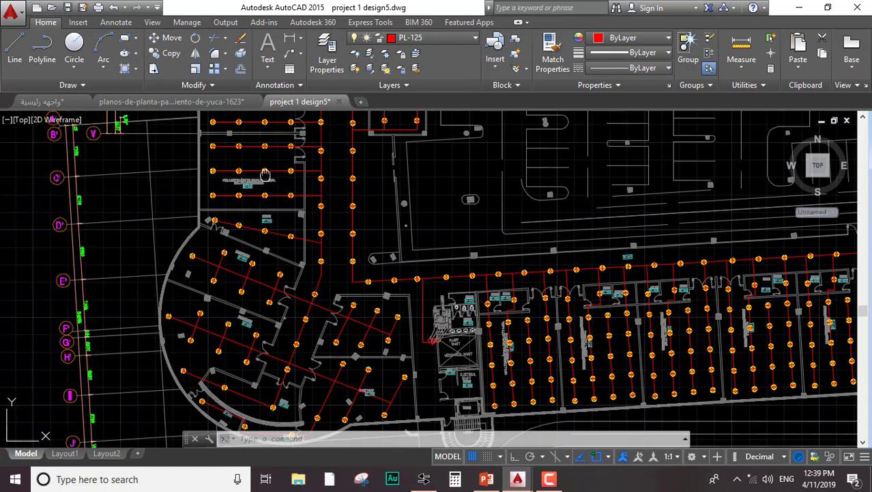
pyautogui.moveTo(265, 175); pyautogui.dragTo(223, 327, button='middle')
pyautogui.scroll(-5, 286, 232)
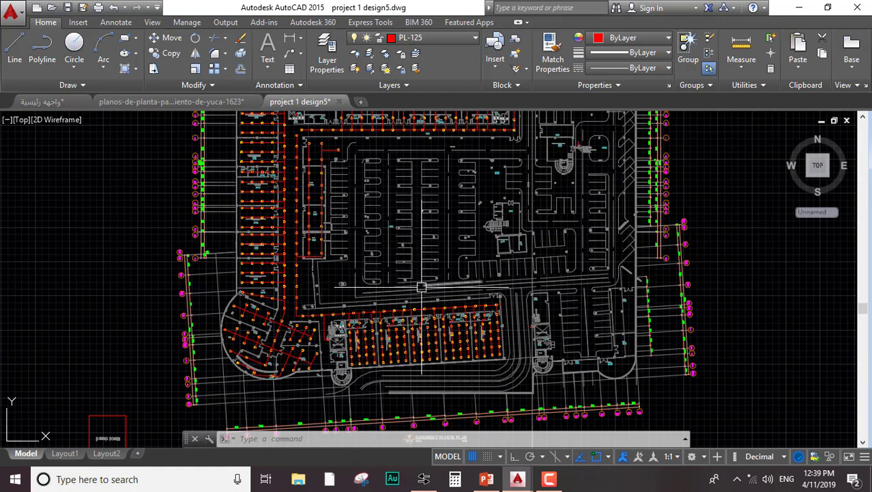
pyautogui.moveTo(422, 287); pyautogui.dragTo(418, 286, button='middle')
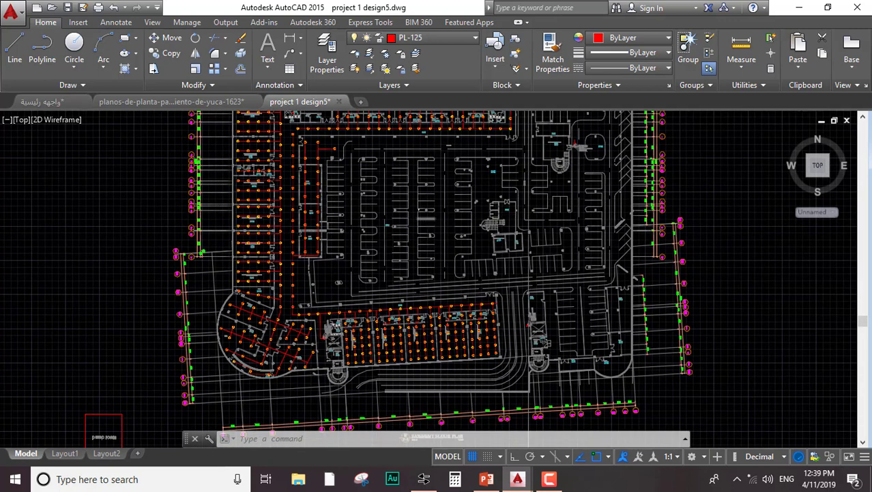
pyautogui.scroll(-5, 425, 224)
pyautogui.scroll(3, 356, 287)
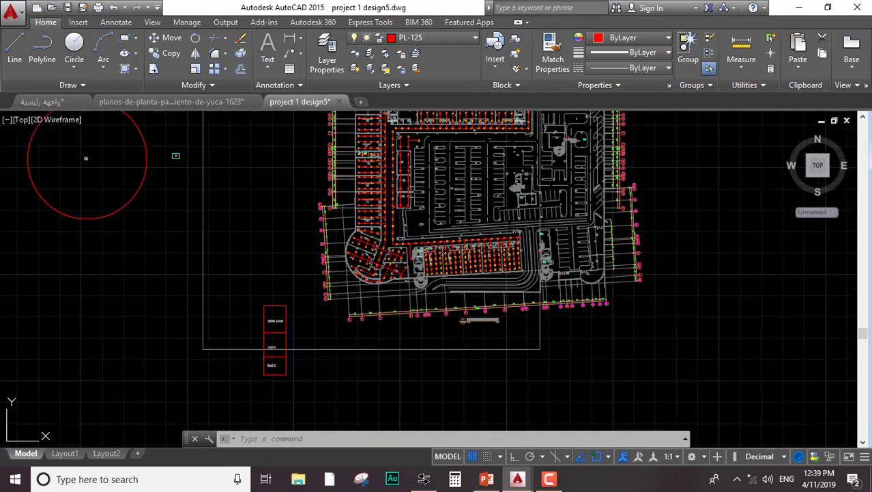
pyautogui.scroll(3, 273, 304)
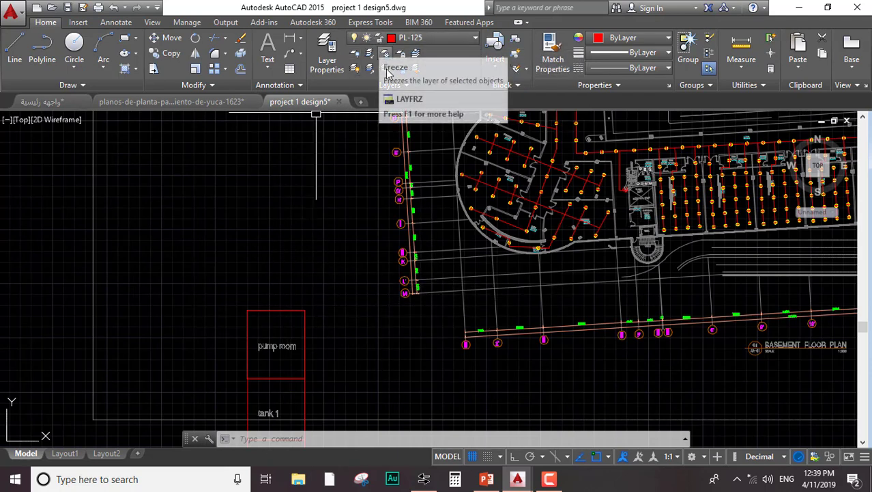
pyautogui.write('l')
pyautogui.press('Return')
pyautogui.click(304, 313)
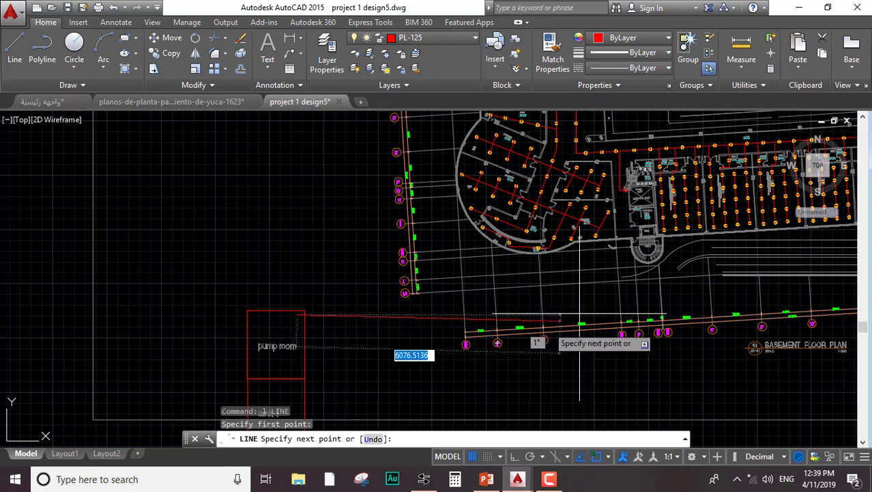
pyautogui.click(695, 299)
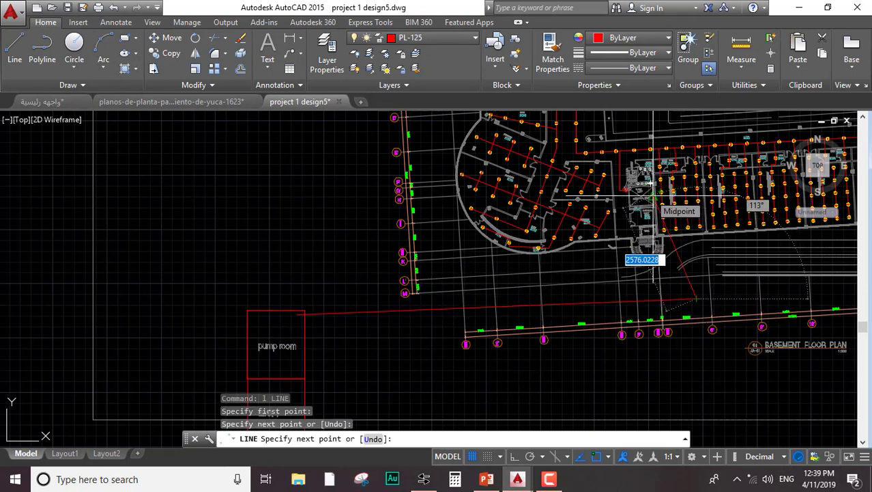
pyautogui.press('Escape')
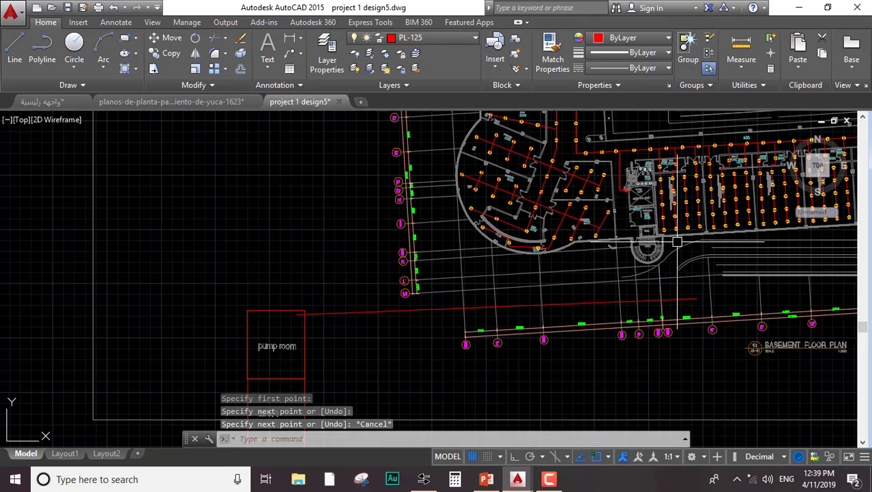
# Delete the line running from the pump room toward the basement plan
pyautogui.click(450, 307)
pyautogui.click(446, 309)
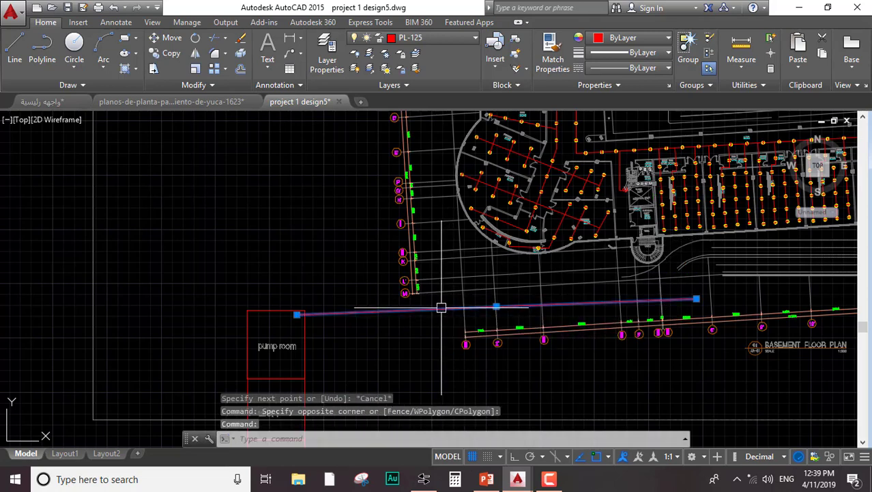
pyautogui.press('Delete')
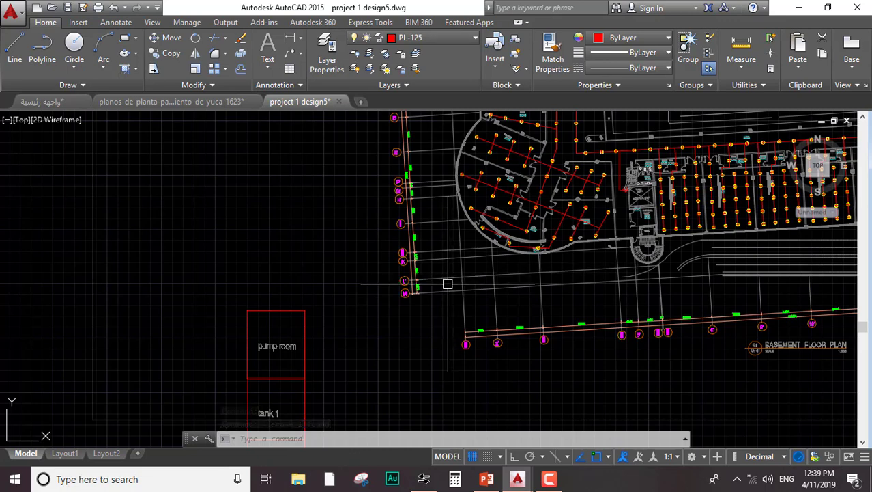
# Examine the parking area in the basement plan's northeast corner and the riser assembly beside the Dean & Faculty Entrance
pyautogui.scroll(-4, 447, 285)
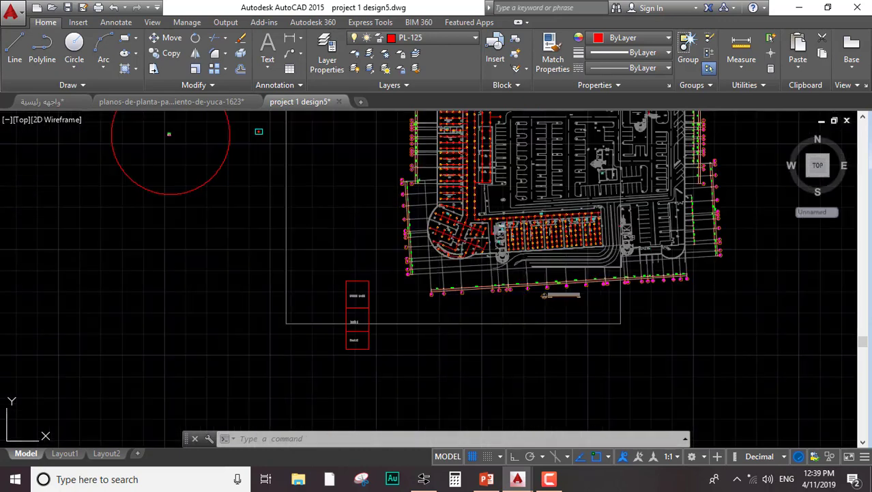
pyautogui.moveTo(605, 206)
pyautogui.mouseDown(button='middle')
pyautogui.moveTo(594, 192)
pyautogui.moveTo(394, 314)
pyautogui.mouseUp(button='middle')
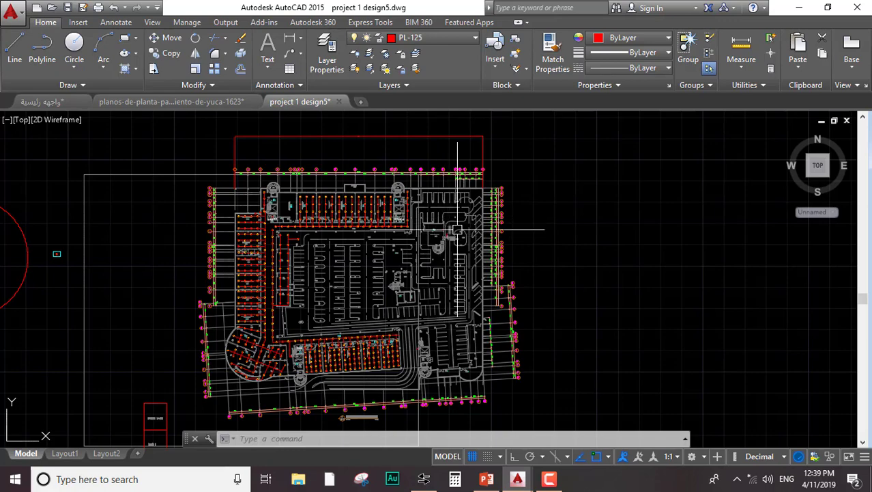
pyautogui.scroll(4, 454, 238)
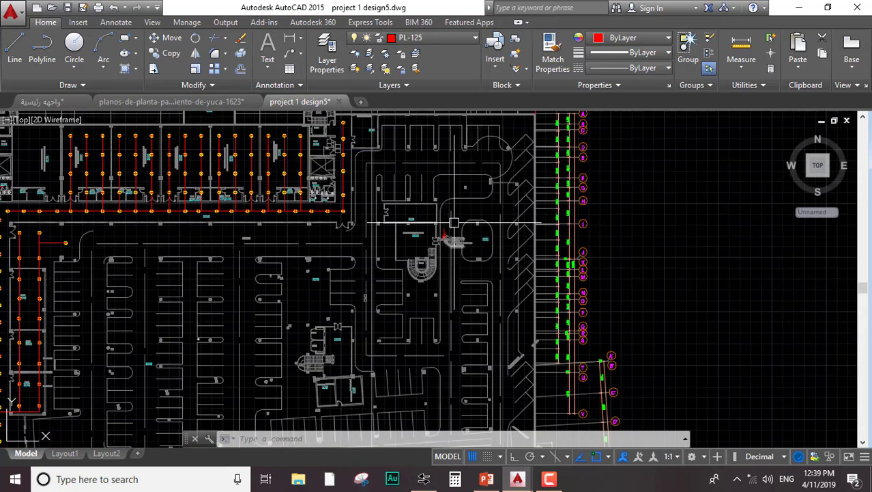
pyautogui.scroll(-3, 453, 223)
pyautogui.scroll(3, 416, 244)
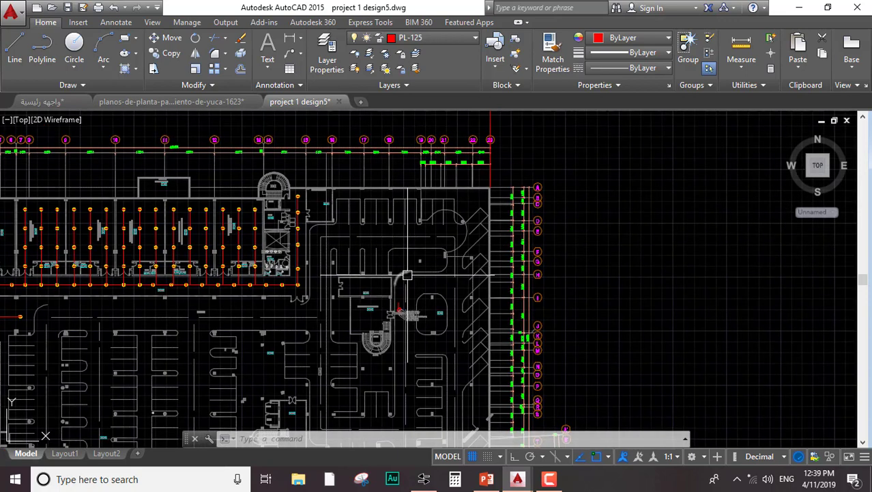
pyautogui.scroll(5, 402, 312)
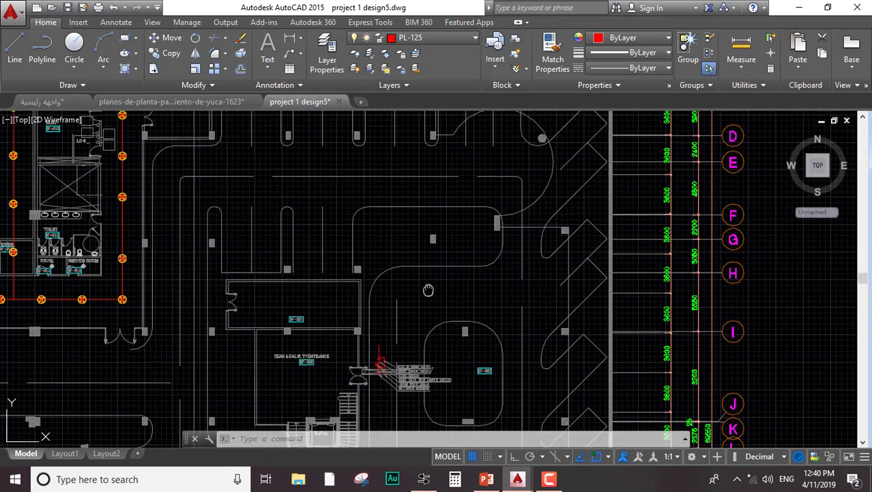
pyautogui.scroll(-1, 372, 320)
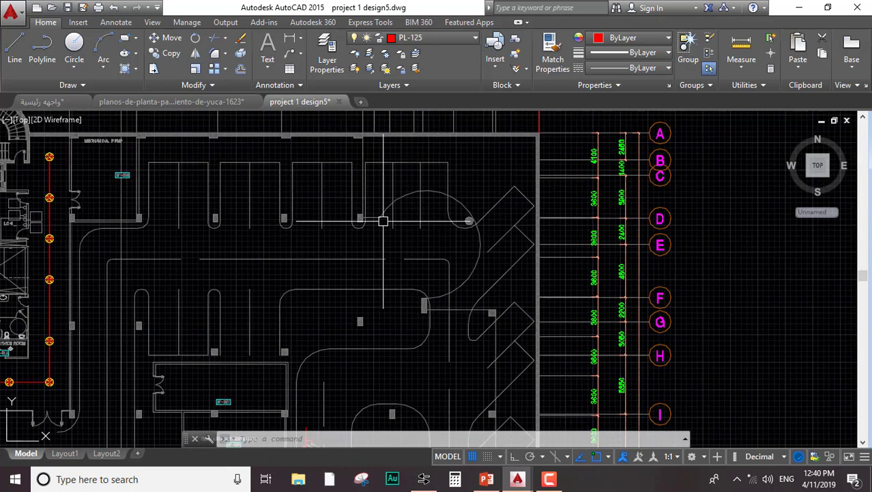
pyautogui.scroll(-2, 409, 223)
pyautogui.scroll(2, 404, 259)
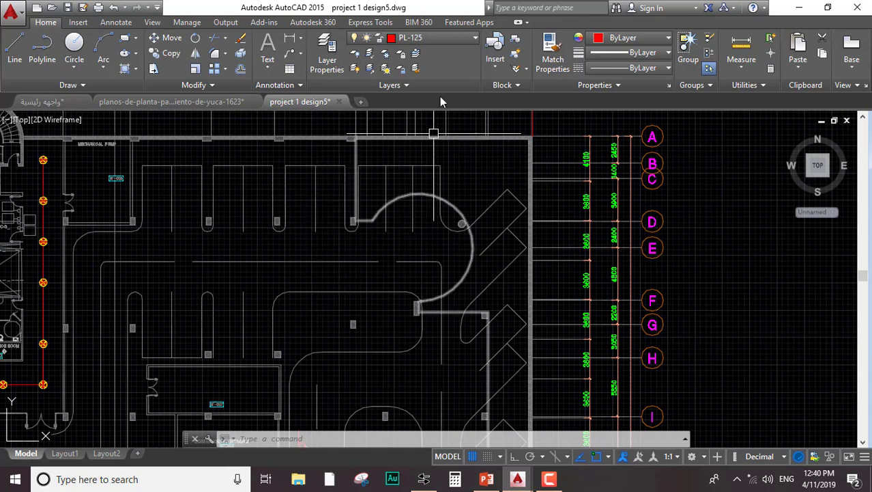
# Make pipes the current layer
pyautogui.click(432, 39)
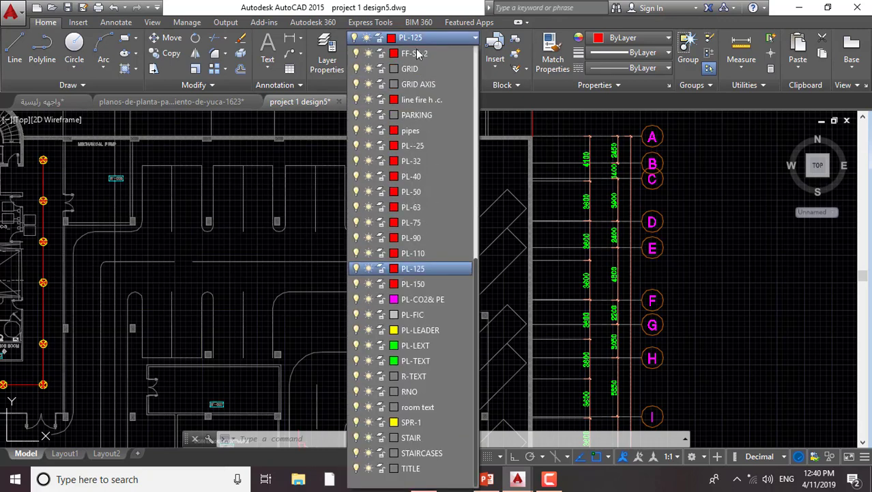
pyautogui.click(418, 131)
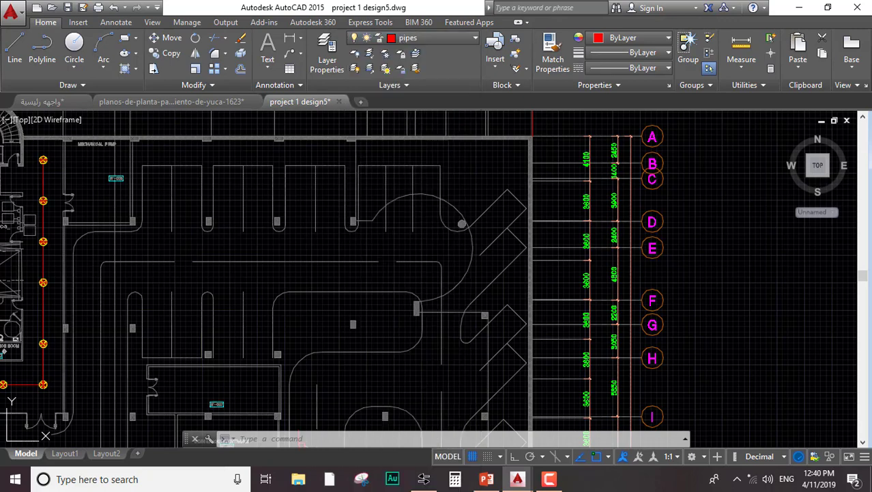
pyautogui.scroll(-2, 390, 173)
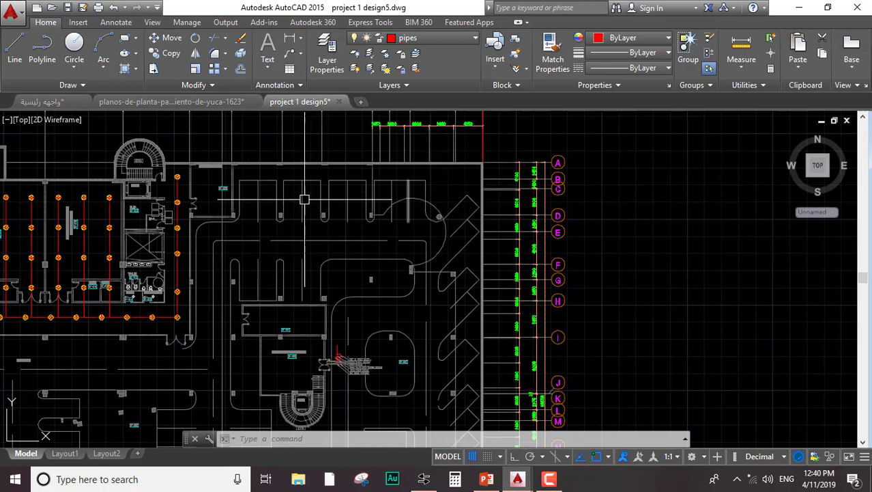
# Add a horizontal linear dimension across the northeast parking area, from the east outer wall to the mechanical pump room's west wall
pyautogui.scroll(4, 189, 218)
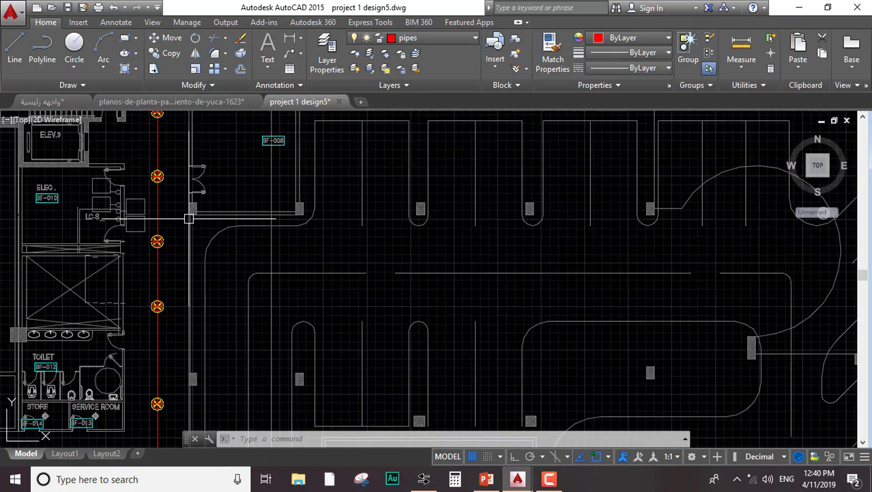
pyautogui.moveTo(583, 252); pyautogui.dragTo(507, 294, button='middle')
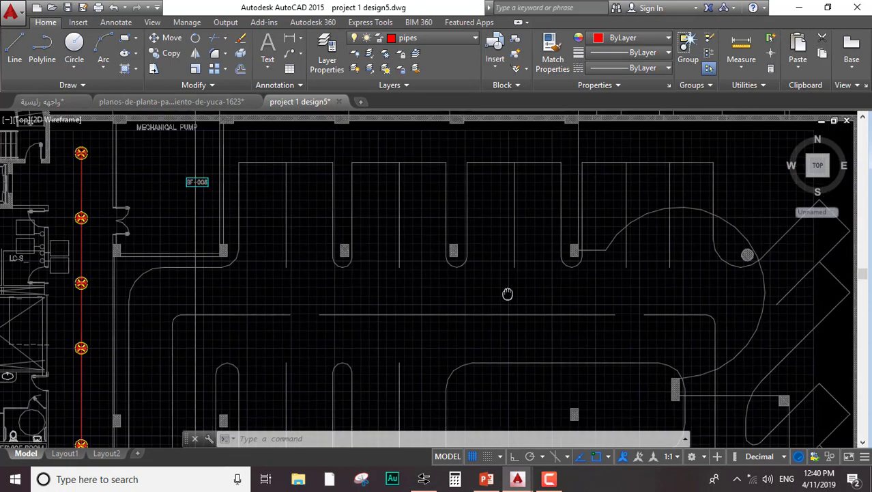
pyautogui.scroll(-3, 612, 292)
pyautogui.moveTo(612, 292); pyautogui.dragTo(534, 257, button='middle')
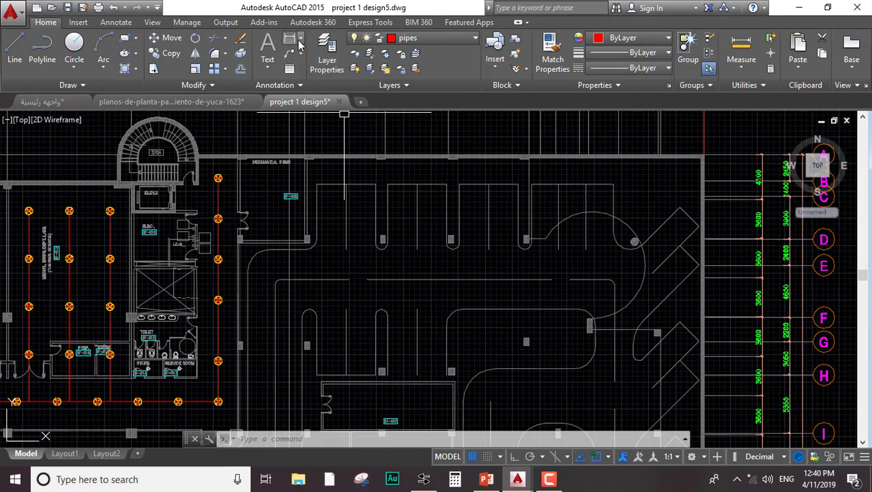
pyautogui.click(290, 39)
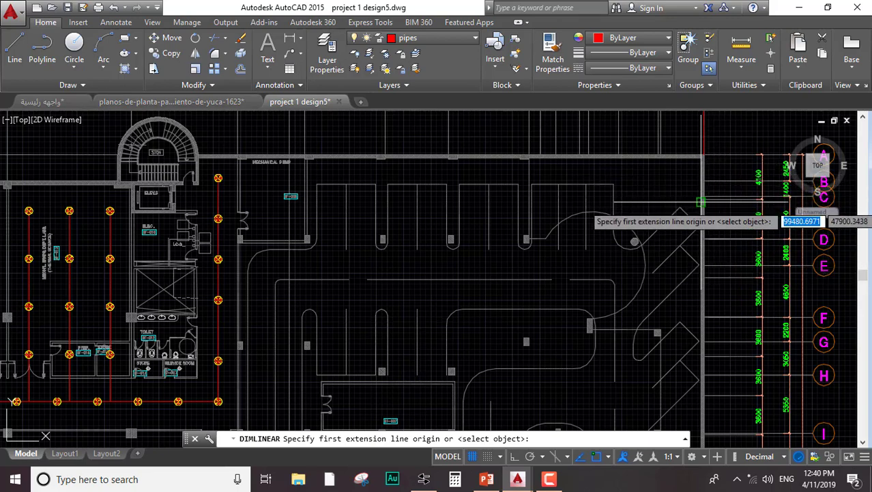
pyautogui.click(615, 201)
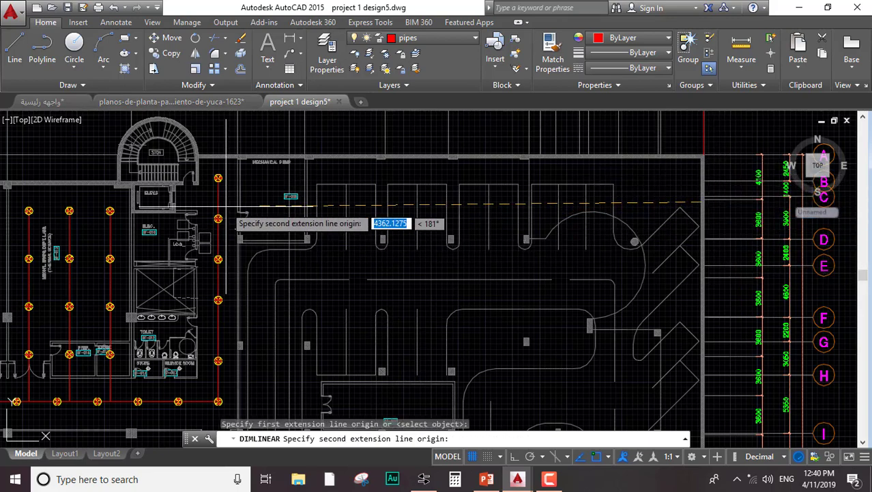
pyautogui.click(240, 226)
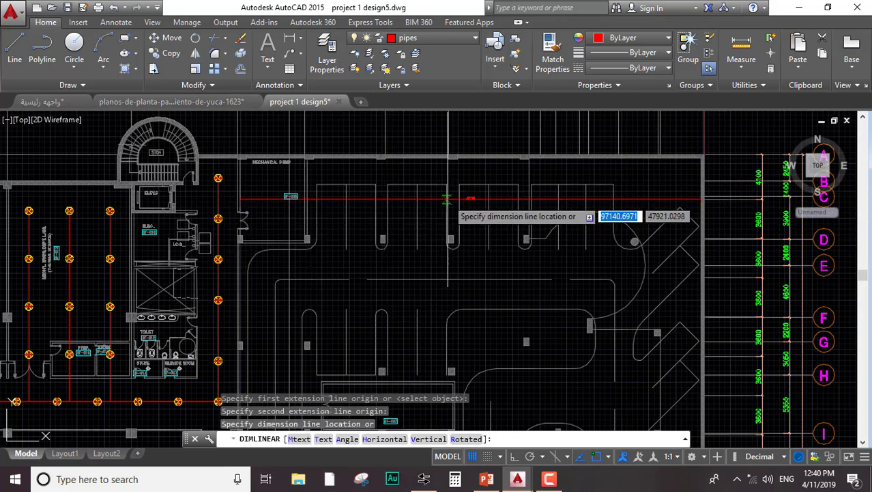
pyautogui.scroll(5, 469, 197)
pyautogui.scroll(-2, 469, 198)
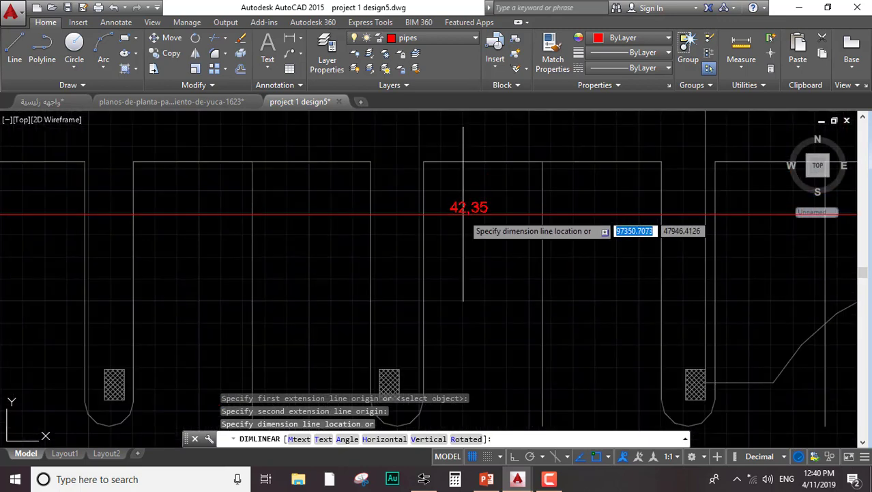
pyautogui.click(453, 264)
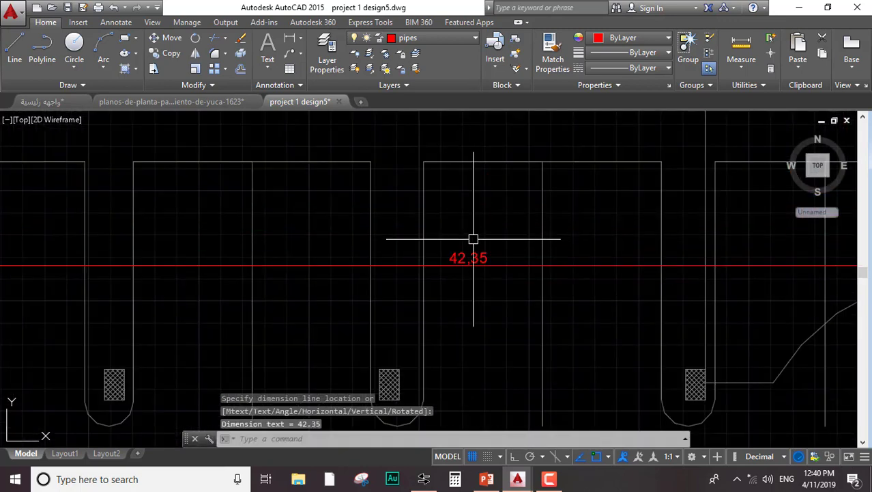
# Examine the wet riser and valve assembly beside the Dean & Faculty Entrance BF-006 and the parking area around it
pyautogui.scroll(-3, 473, 239)
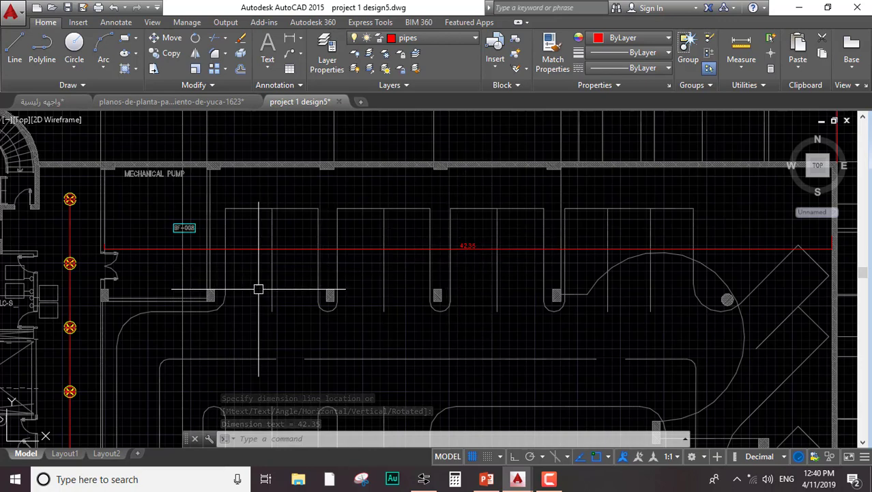
pyautogui.scroll(-5, 375, 301)
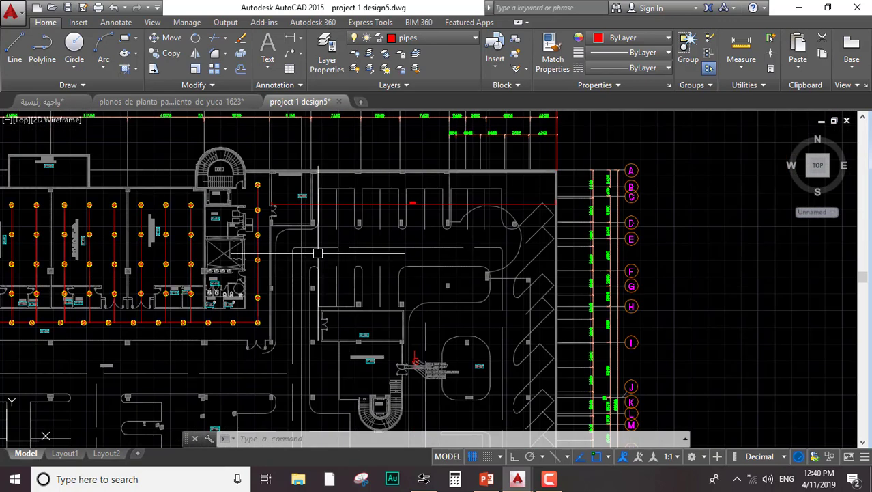
pyautogui.moveTo(324, 387); pyautogui.dragTo(336, 323, button='middle')
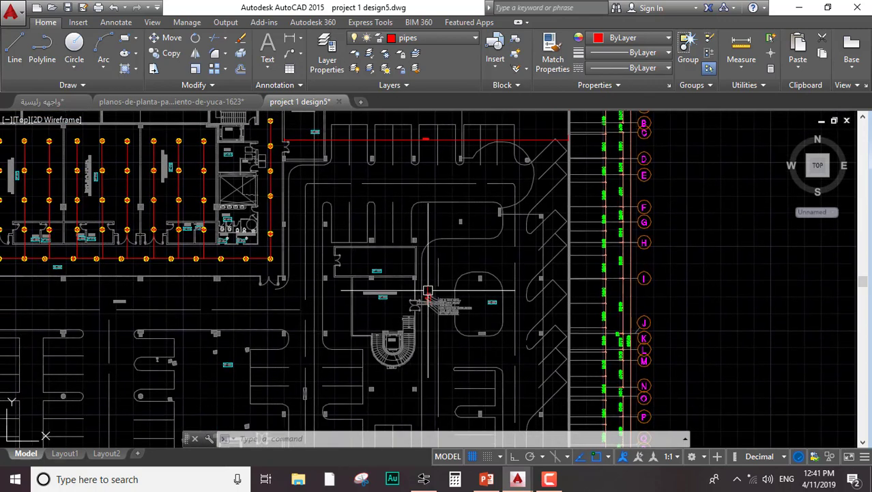
pyautogui.scroll(6, 426, 292)
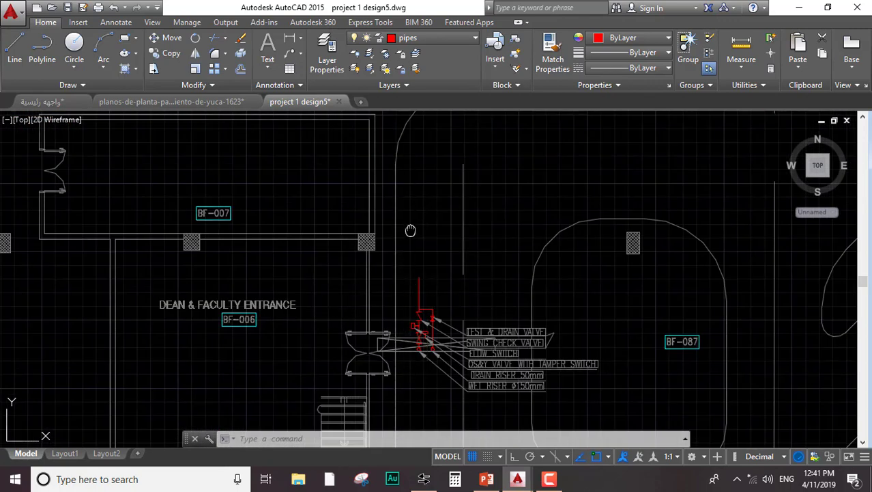
pyautogui.moveTo(410, 231); pyautogui.dragTo(407, 293, button='middle')
pyautogui.scroll(-5, 205, 325)
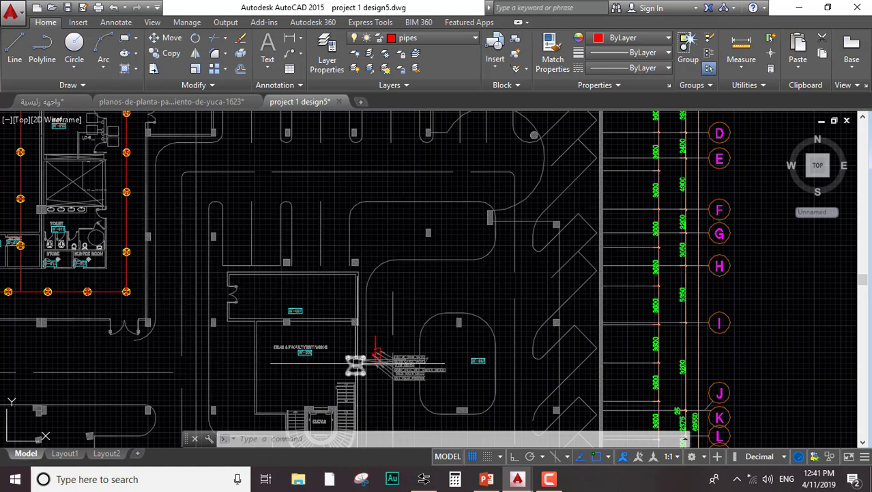
pyautogui.moveTo(356, 364); pyautogui.dragTo(341, 267, button='middle')
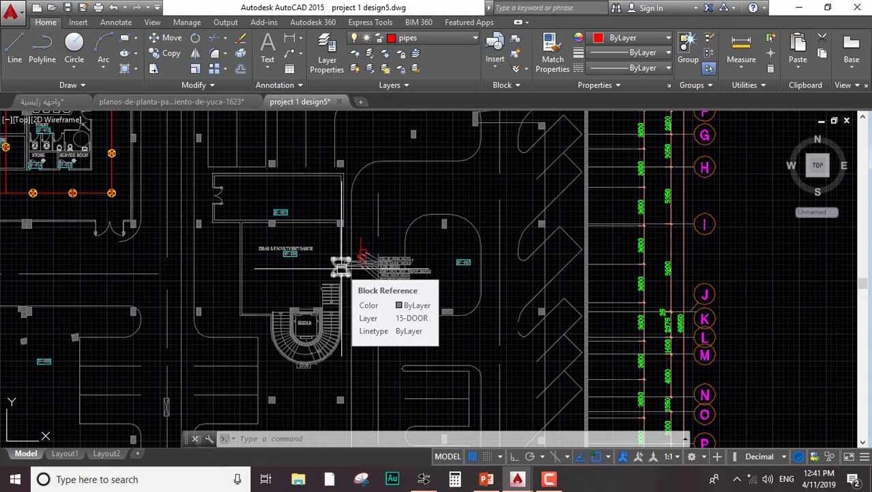
pyautogui.moveTo(341, 267)
pyautogui.mouseDown(button='middle')
pyautogui.moveTo(340, 333)
pyautogui.moveTo(353, 389)
pyautogui.mouseUp(button='middle')
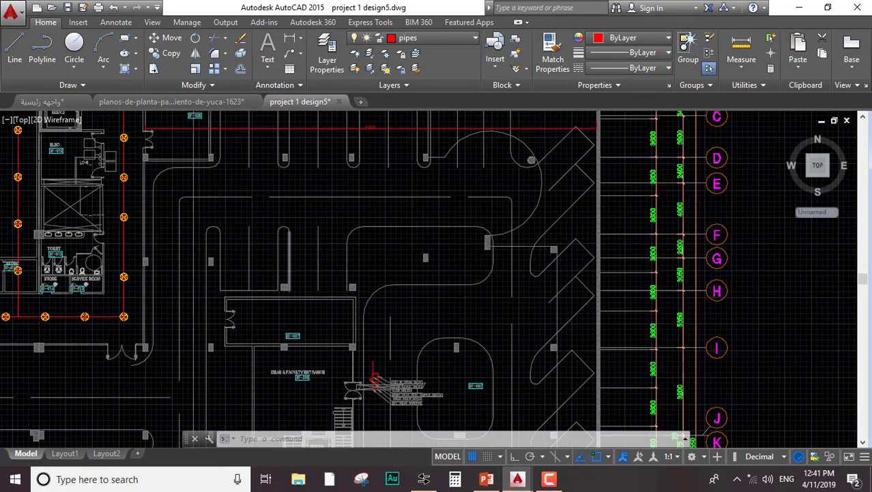
# Add a vertical linear dimension across the northeast parking area, from the north outer wall down to the level of the adjacent southern sprinkler pipe
pyautogui.scroll(-2, 286, 258)
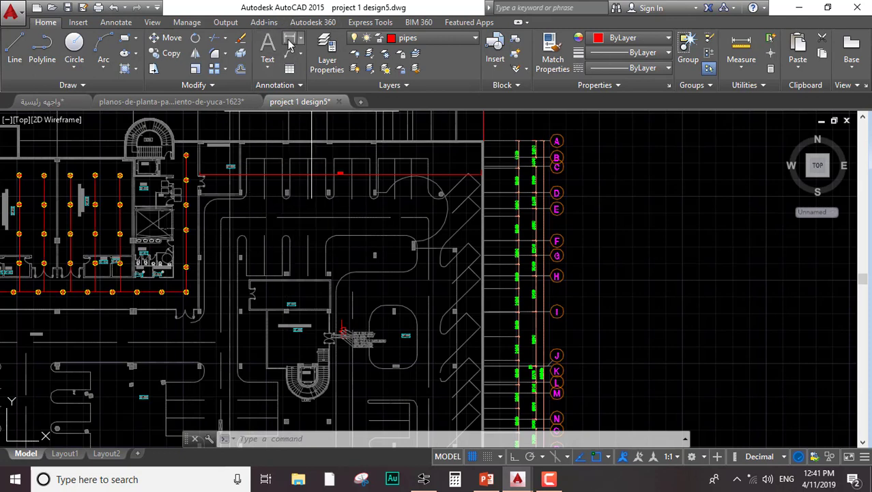
pyautogui.click(289, 39)
pyautogui.click(375, 144)
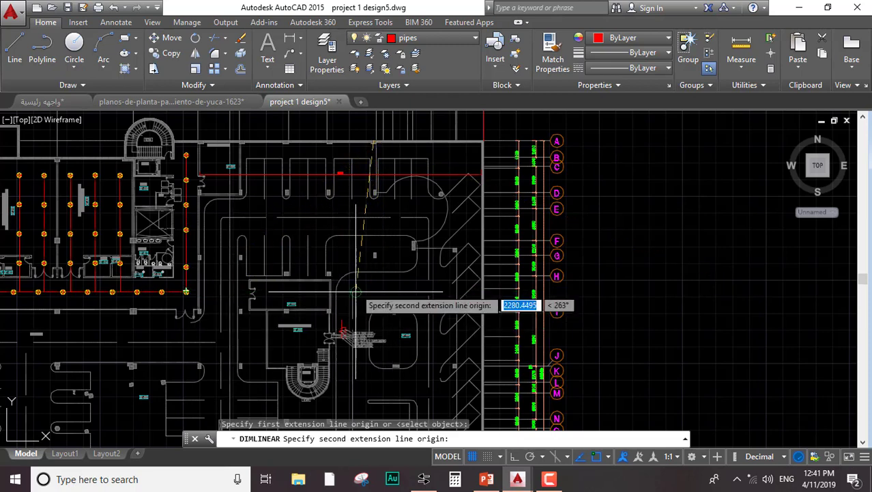
pyautogui.click(359, 292)
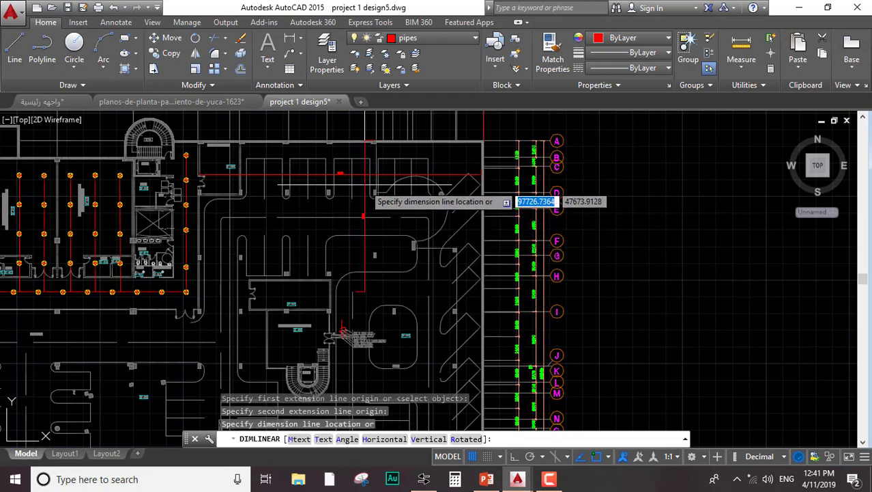
pyautogui.scroll(6, 364, 185)
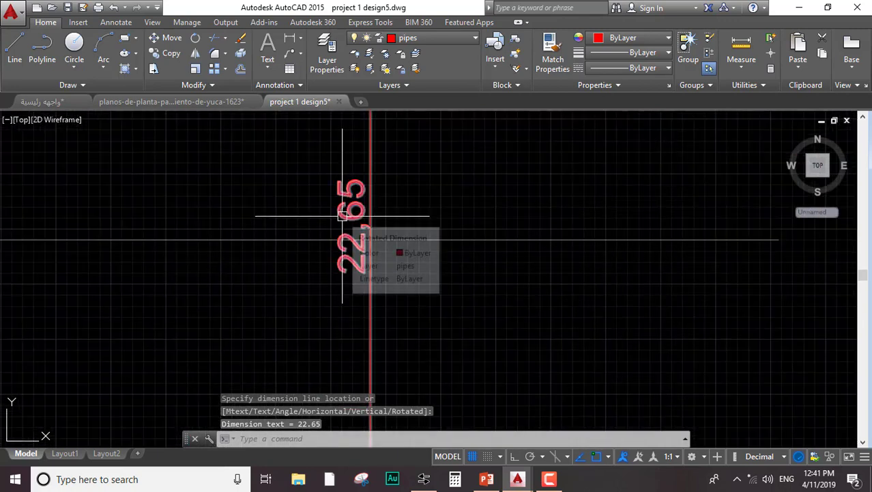
pyautogui.click(343, 216)
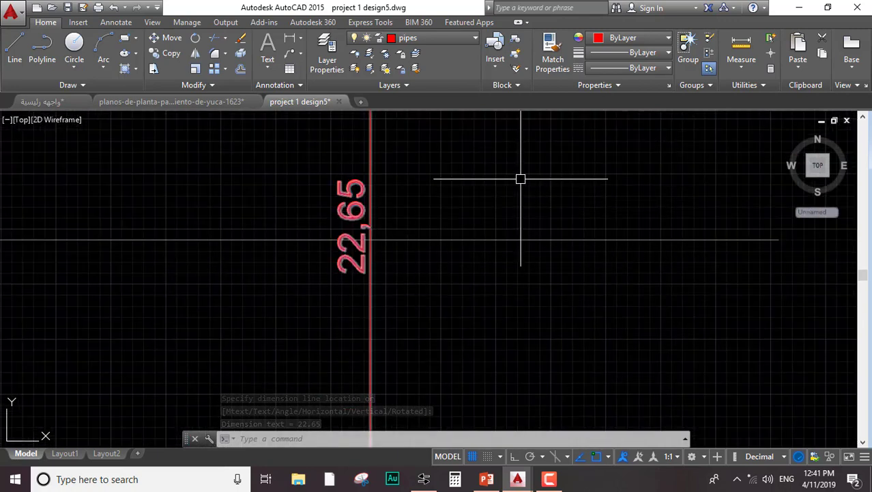
# Draw a vertical line through the northeast parking area, from the north outer wall to the level of the vertical dimension's lower end
pyautogui.scroll(-3, 520, 187)
pyautogui.scroll(-3, 389, 196)
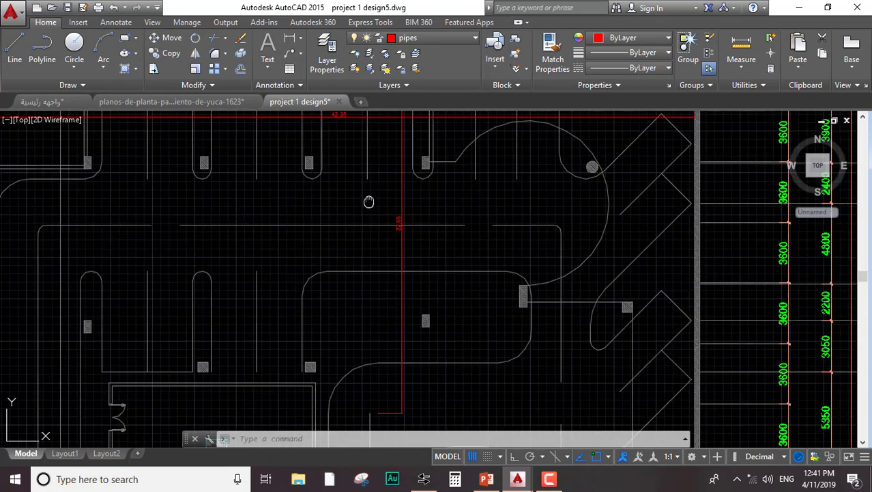
pyautogui.moveTo(370, 198); pyautogui.dragTo(417, 226, button='middle')
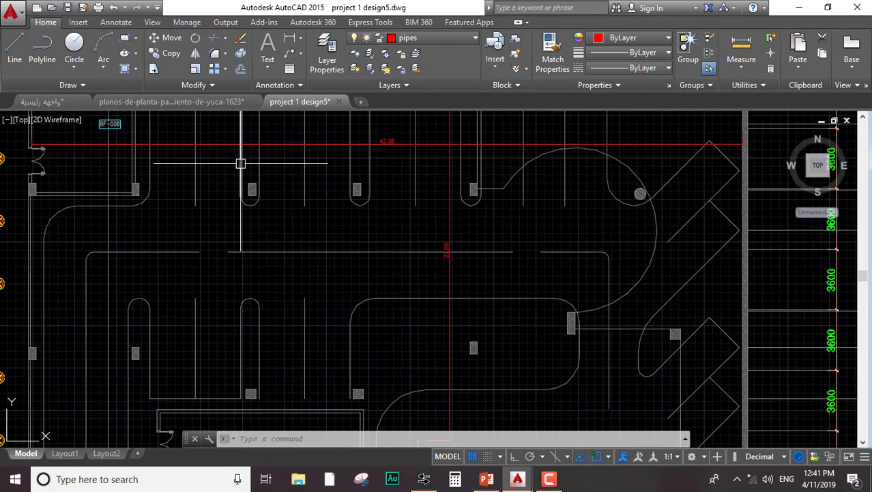
pyautogui.write('l')
pyautogui.press('Return')
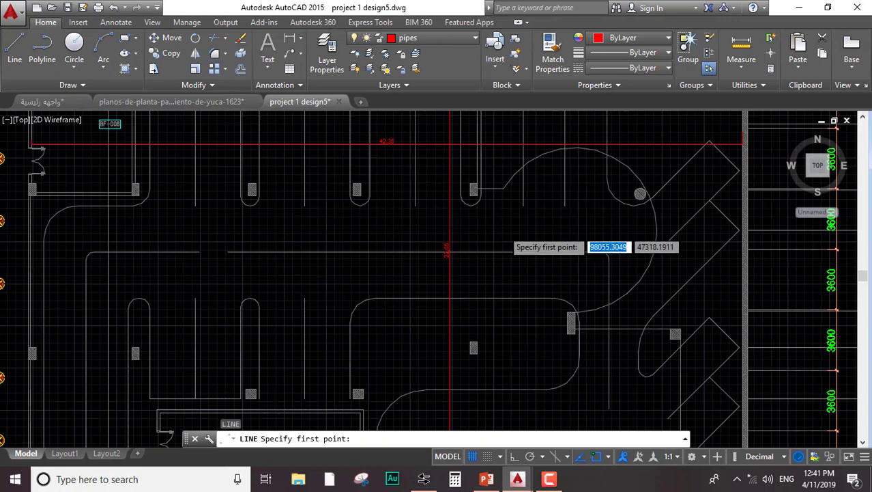
pyautogui.scroll(-5, 506, 239)
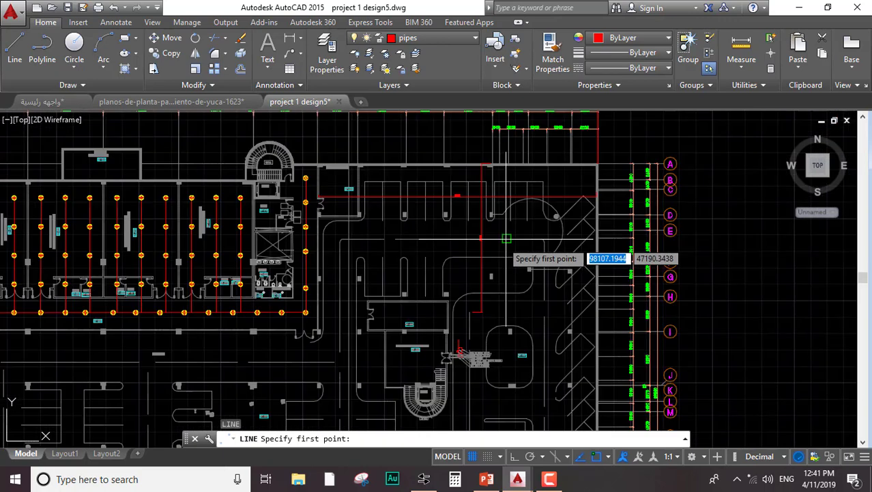
pyautogui.click(434, 165)
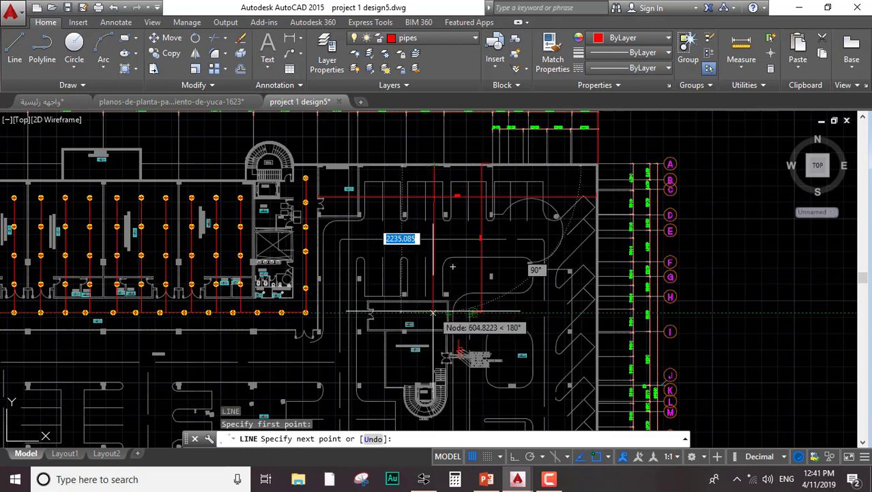
pyautogui.click(435, 311)
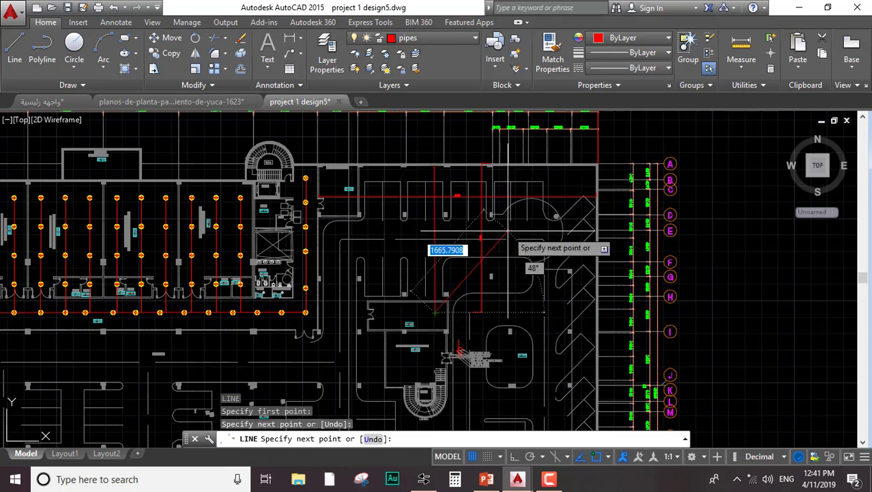
pyautogui.press('Escape')
# Draw a horizontal line across the northeast parking area, from the east outer wall to the wall beside the toilet and service rooms
pyautogui.press('Return')
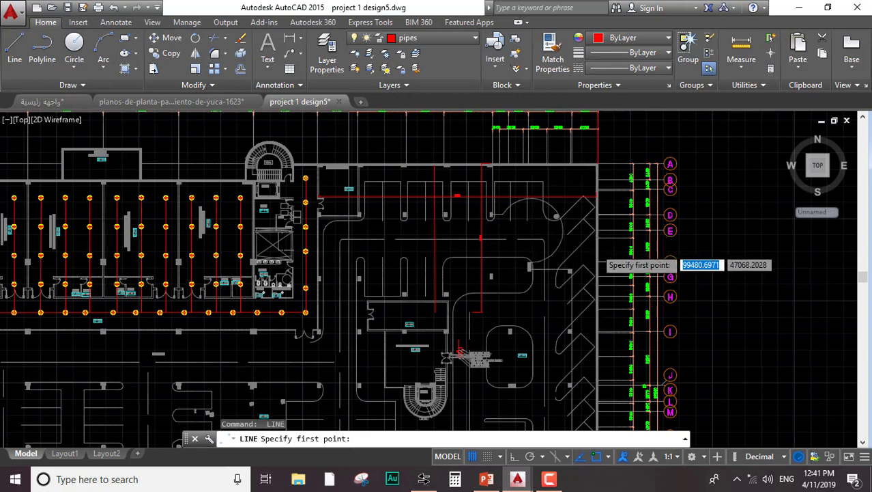
pyautogui.scroll(4, 593, 247)
pyautogui.click(592, 246)
pyautogui.moveTo(314, 252)
pyautogui.mouseDown(button='middle')
pyautogui.moveTo(409, 249)
pyautogui.moveTo(560, 224)
pyautogui.mouseUp(button='middle')
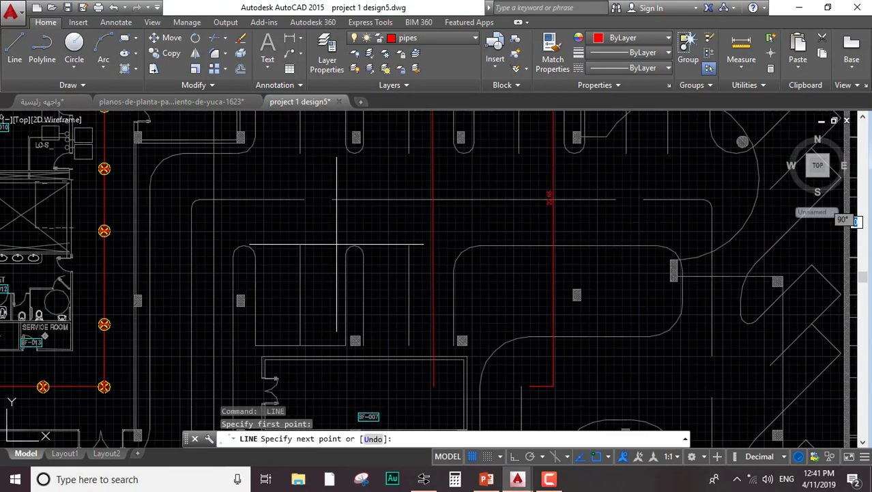
pyautogui.click(140, 219)
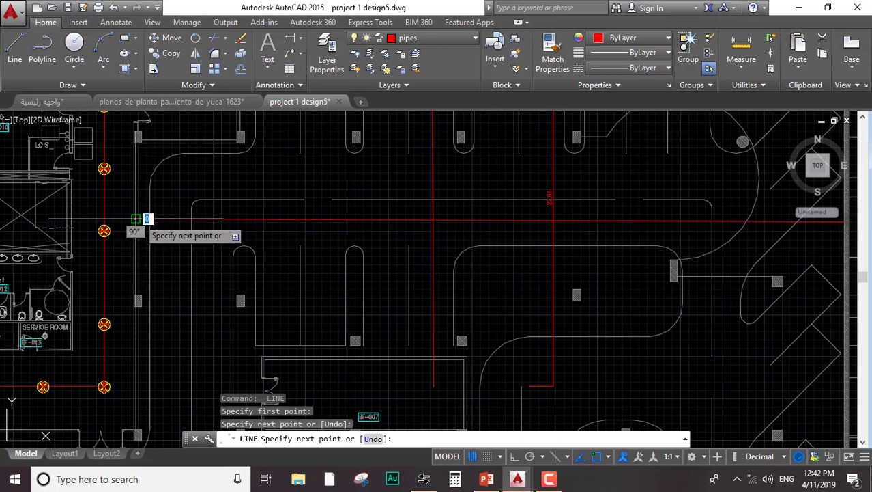
pyautogui.press('Escape')
# Examine the horizontal and vertical dimensions of the northeast parking area to work out the sprinkler spacing
pyautogui.scroll(-2, 427, 234)
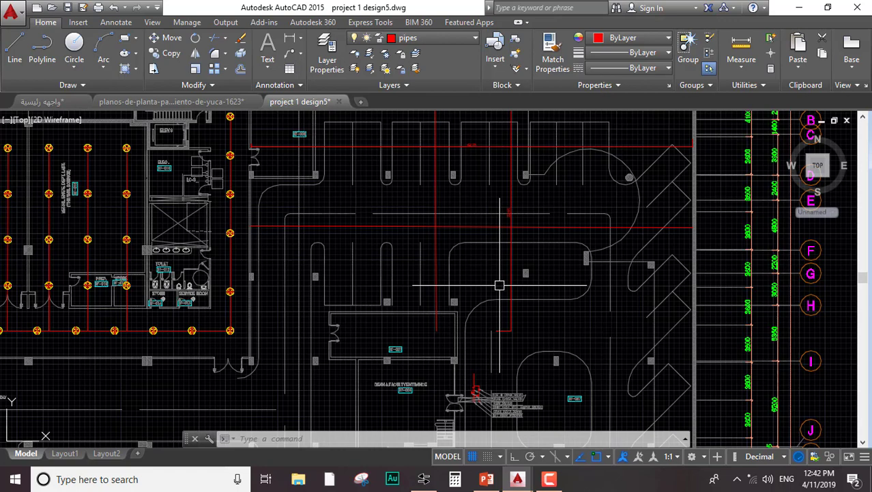
pyautogui.scroll(5, 469, 139)
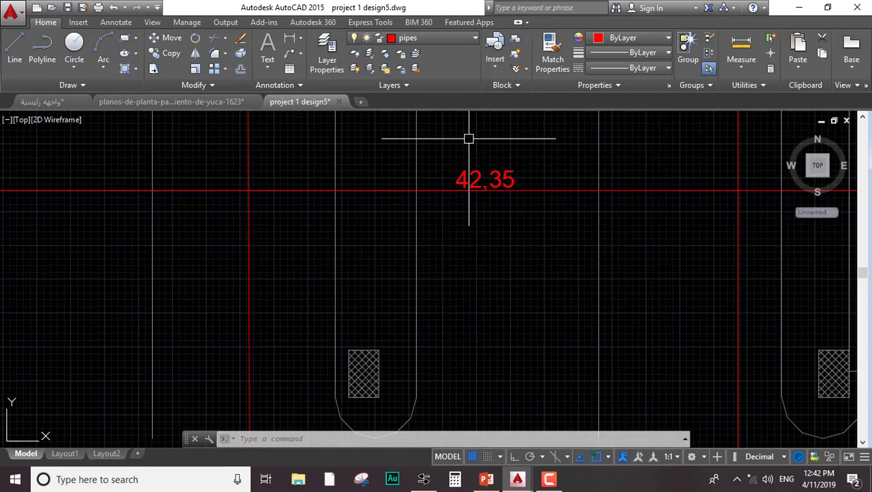
pyautogui.scroll(-5, 470, 157)
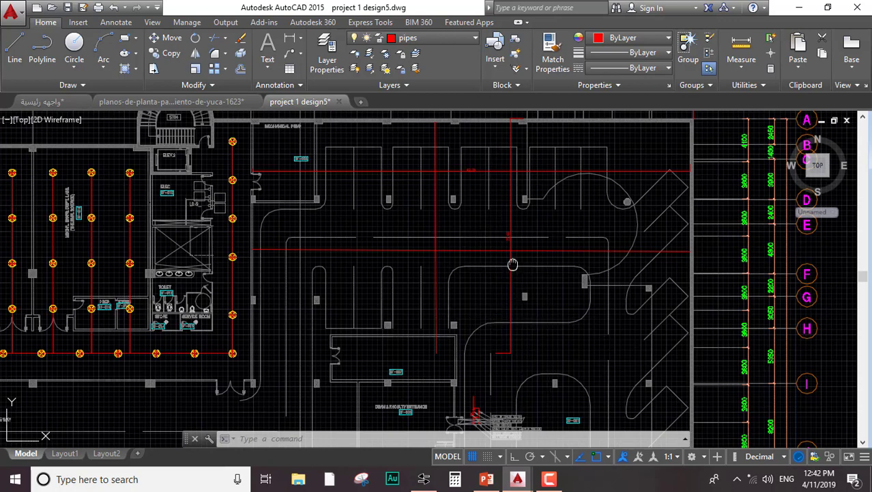
pyautogui.scroll(1, 520, 304)
pyautogui.scroll(5, 496, 195)
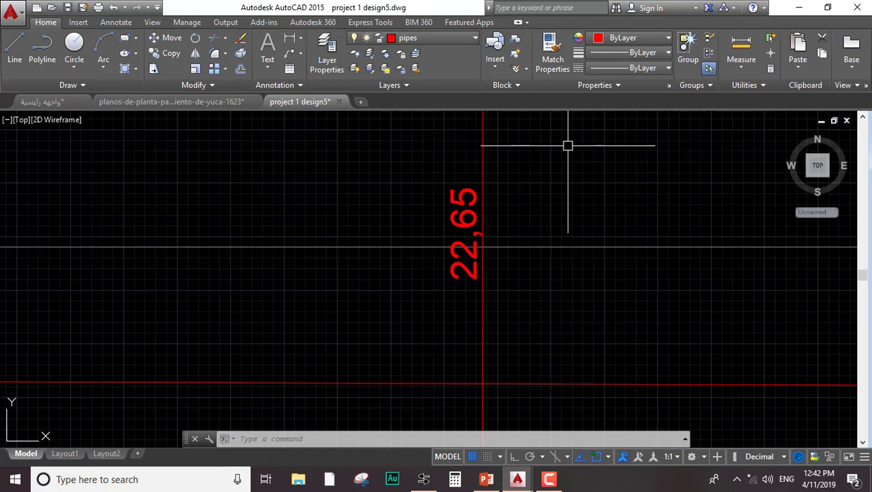
pyautogui.moveTo(553, 158); pyautogui.dragTo(493, 412, button='middle')
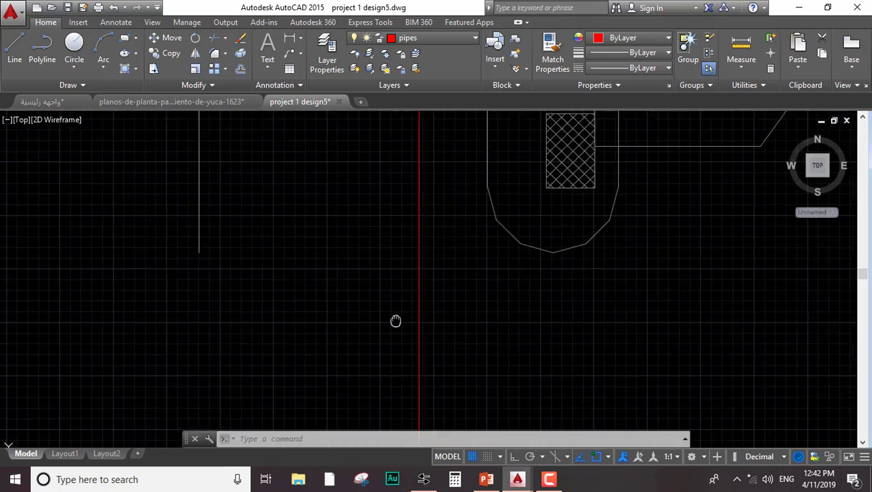
pyautogui.scroll(-3, 387, 279)
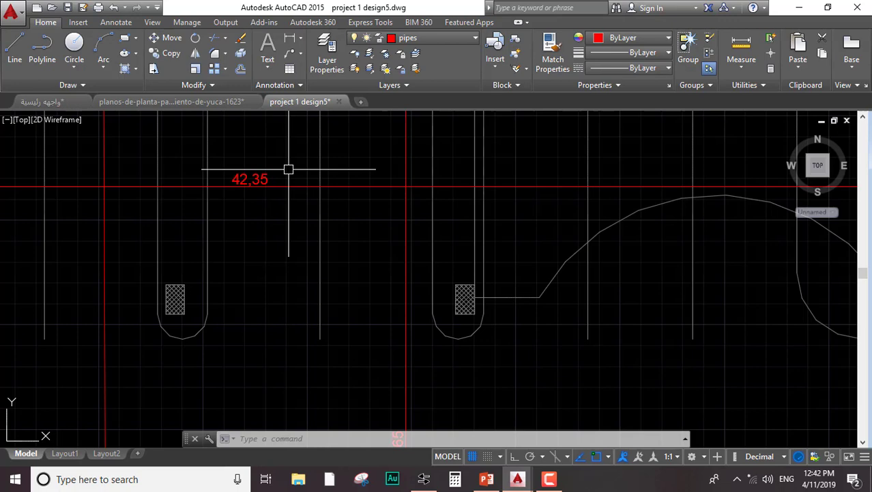
pyautogui.scroll(-2, 329, 251)
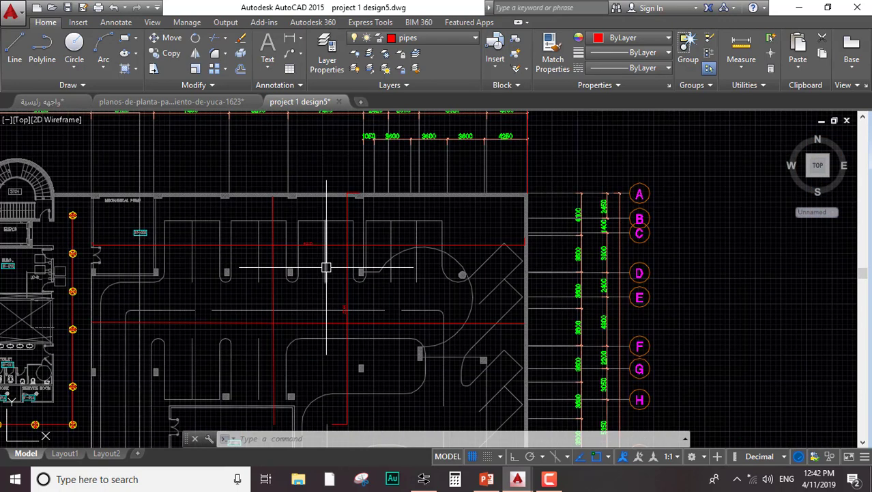
# Divide the horizontal parking line into 24 segments with the sprk block, aligned with the line
pyautogui.click(325, 322)
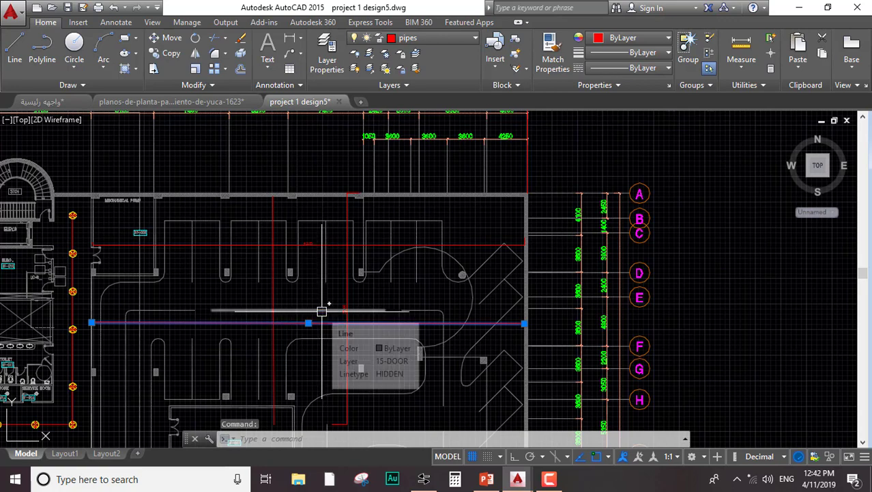
pyautogui.press('Escape')
pyautogui.scroll(4, 294, 312)
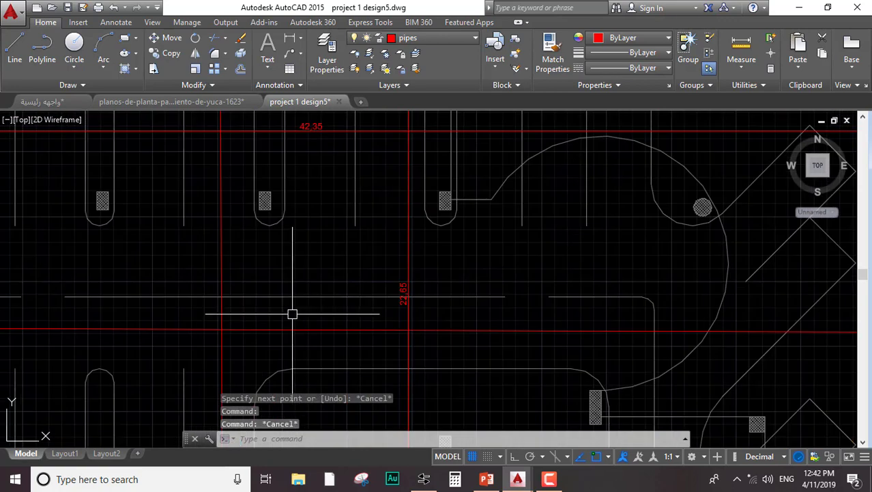
pyautogui.moveTo(292, 314); pyautogui.dragTo(358, 269, button='middle')
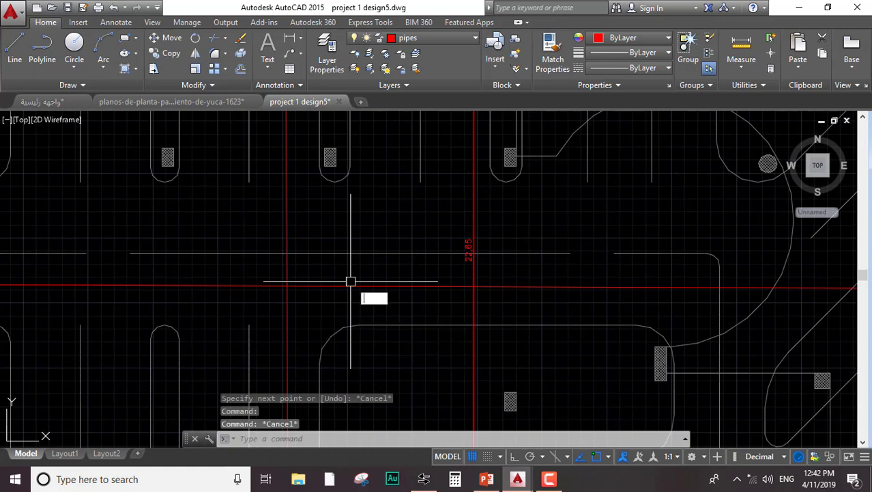
pyautogui.write('iv')
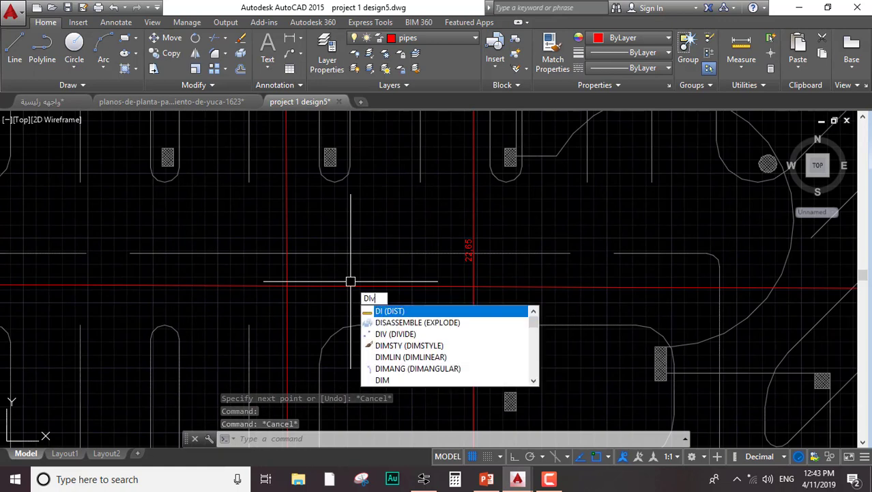
pyautogui.press('Return')
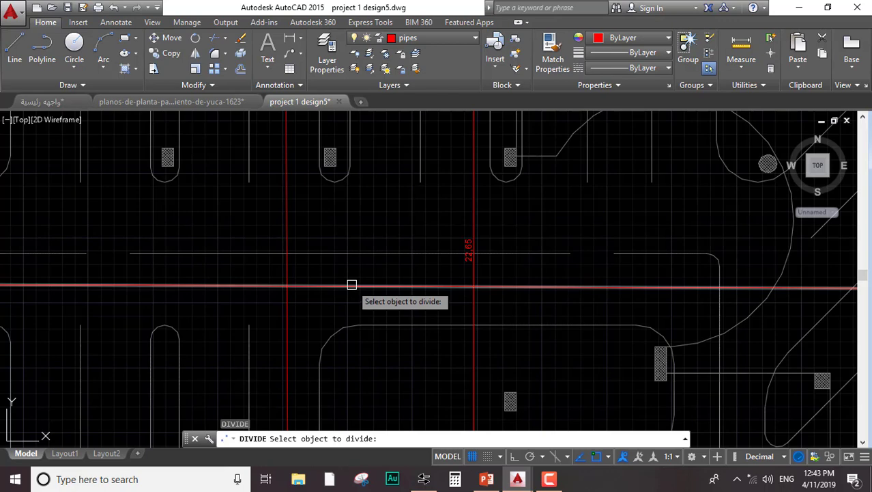
pyautogui.click(352, 284)
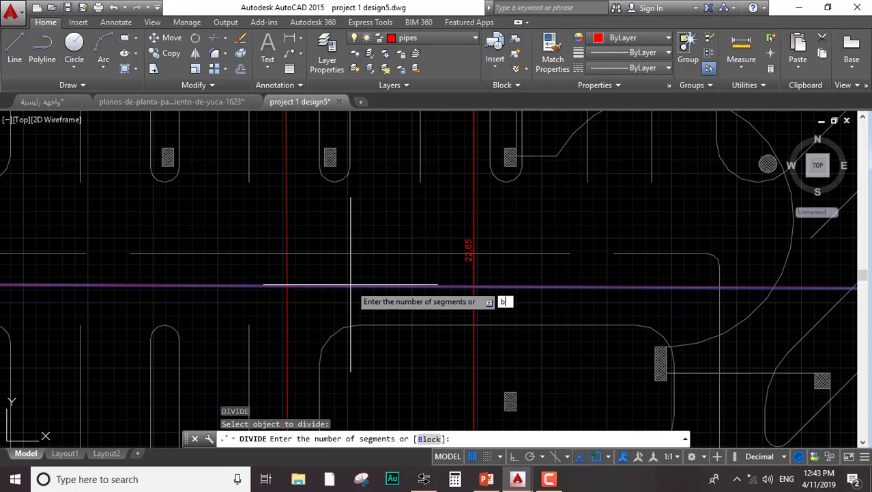
pyautogui.press('Return')
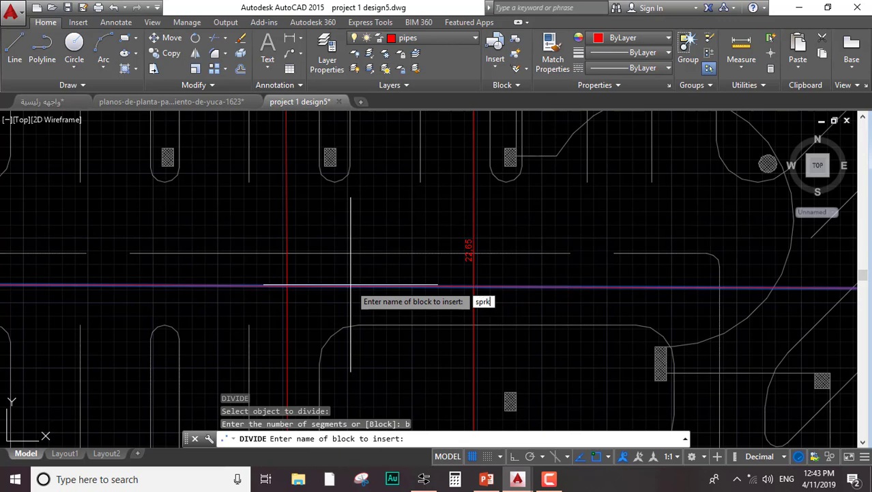
pyautogui.press('Return')
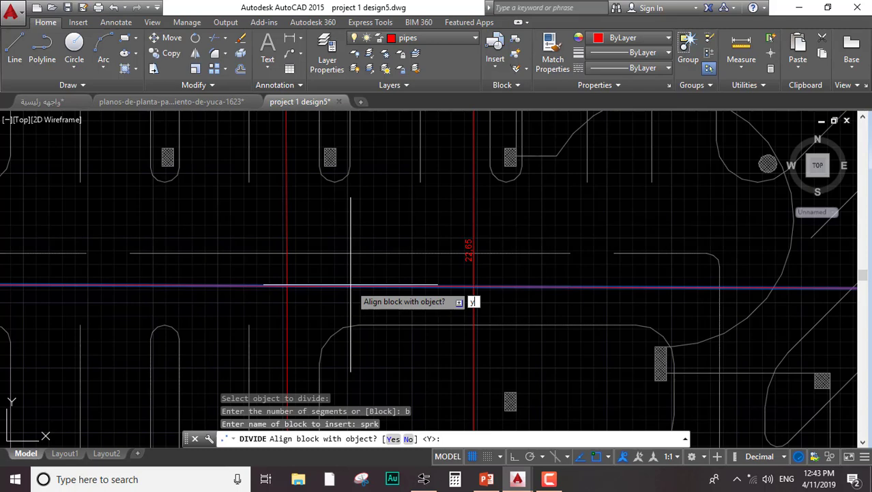
pyautogui.press('Return')
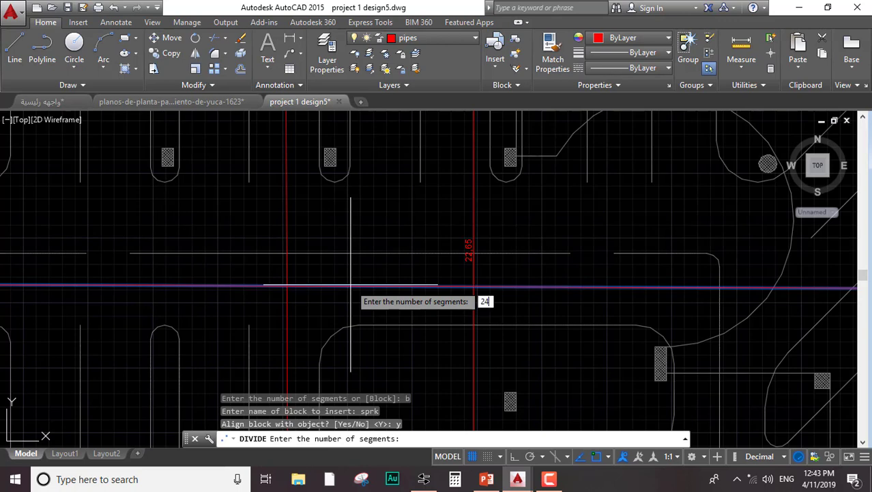
pyautogui.press('Return')
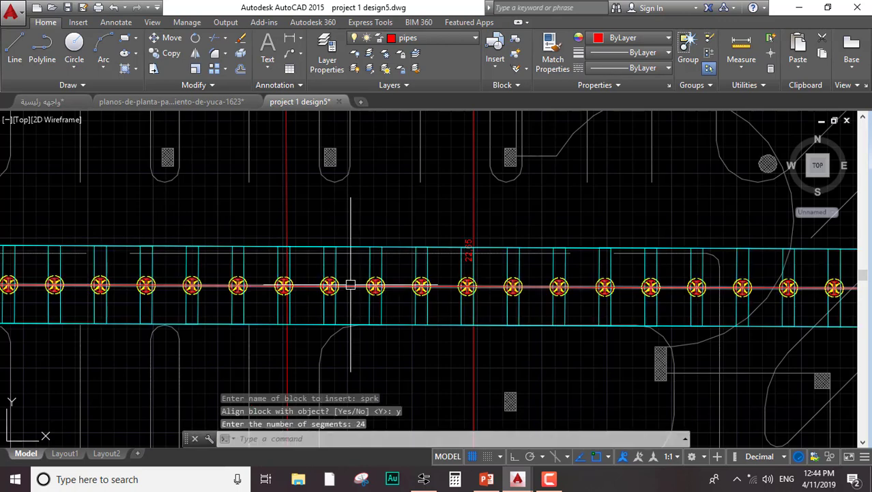
# Turn off the coverage area layer so only the sprinklers show along the horizontal parking line
pyautogui.scroll(-6, 575, 265)
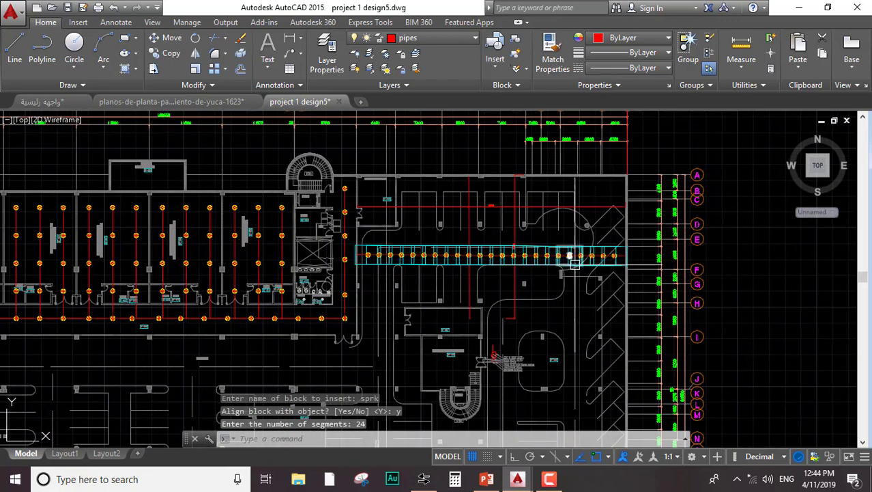
pyautogui.scroll(4, 574, 264)
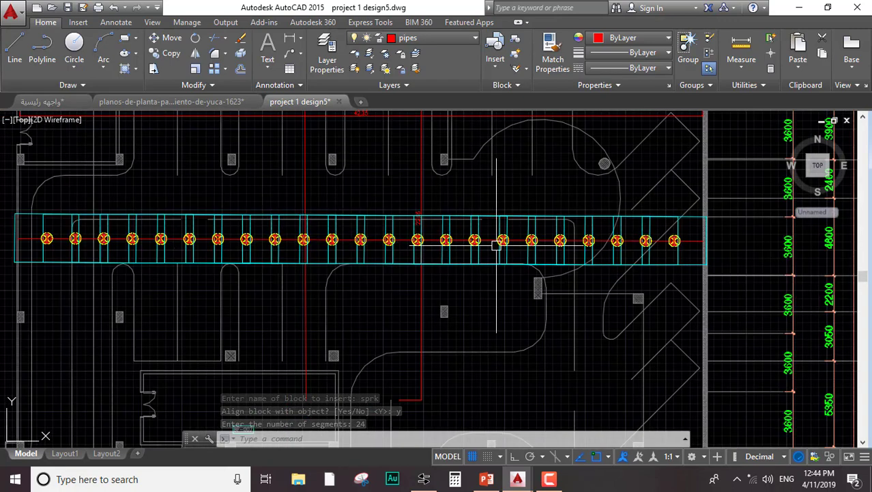
pyautogui.scroll(3, 497, 246)
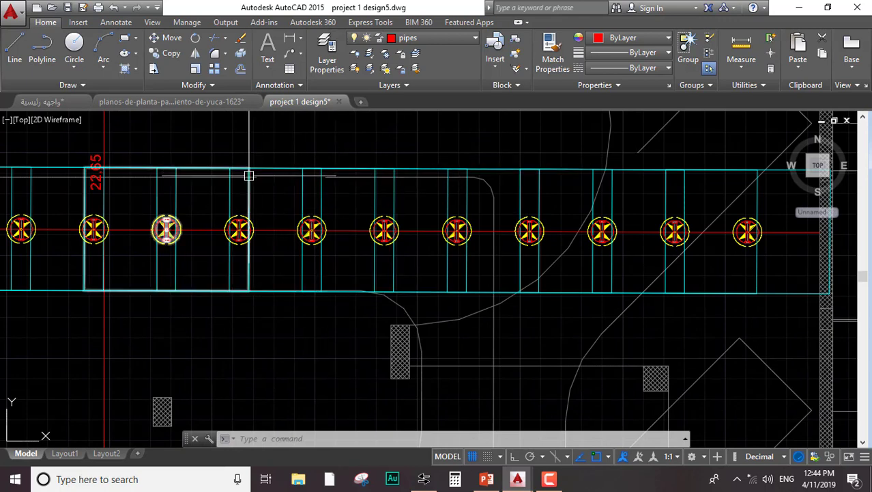
pyautogui.click(424, 37)
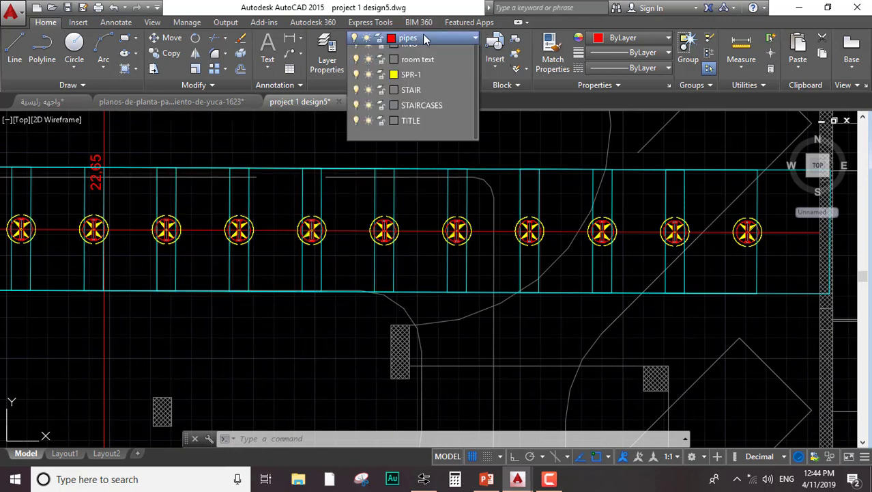
pyautogui.scroll(3, 351, 195)
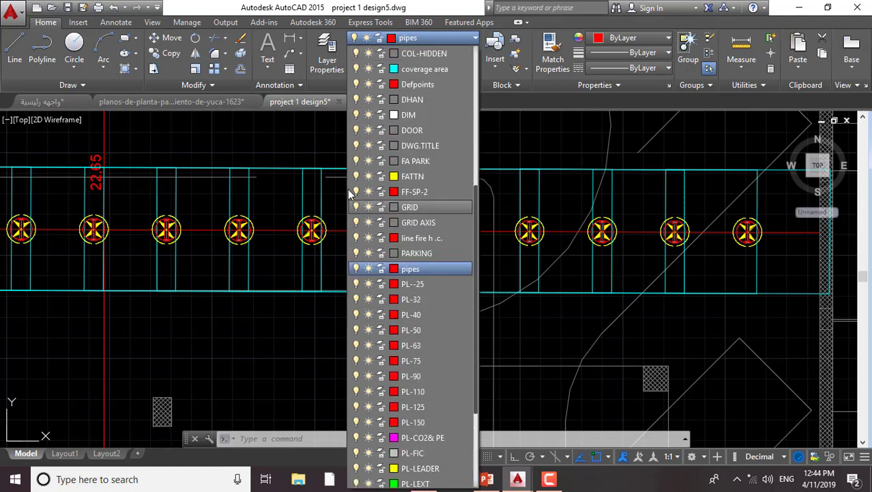
pyautogui.scroll(5, 350, 195)
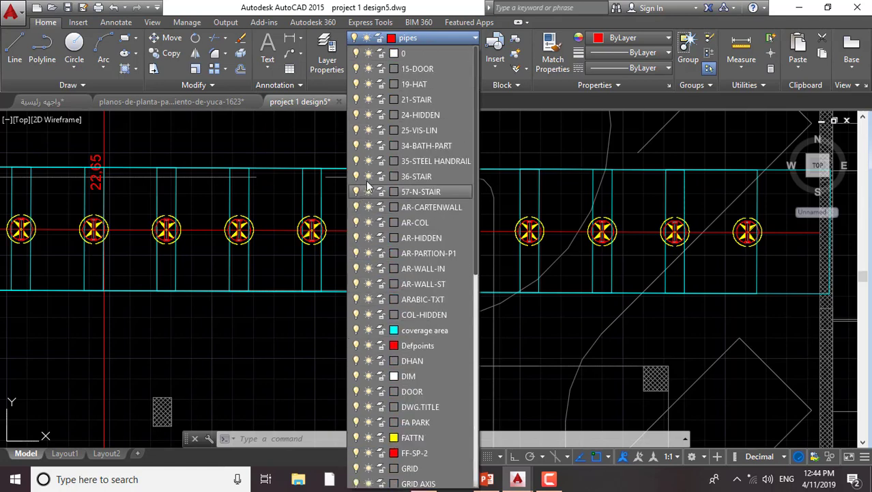
pyautogui.click(357, 330)
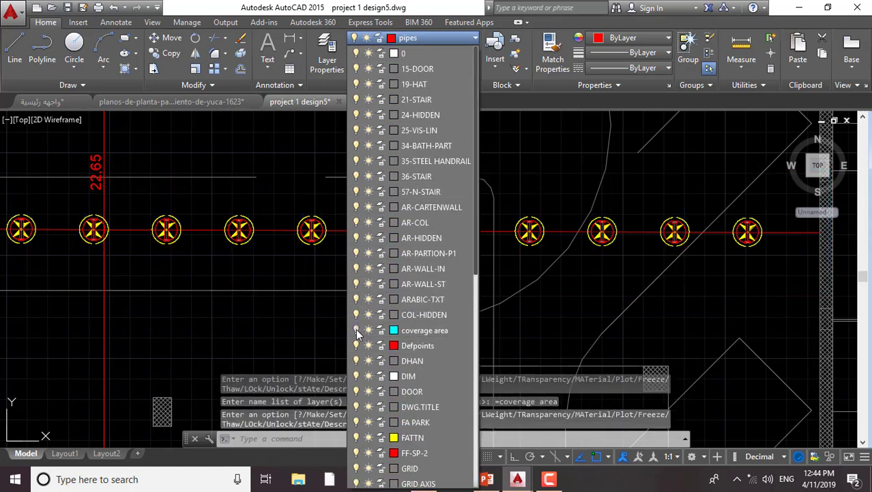
pyautogui.click(334, 283)
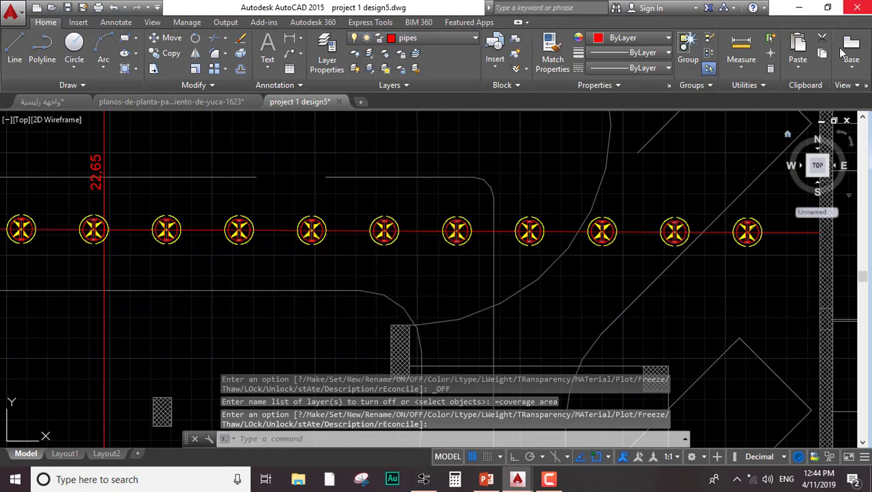
# Delete every second sprinkler along the horizontal parking line, starting with the second one from the east wall
pyautogui.scroll(-4, 806, 150)
pyautogui.scroll(4, 703, 194)
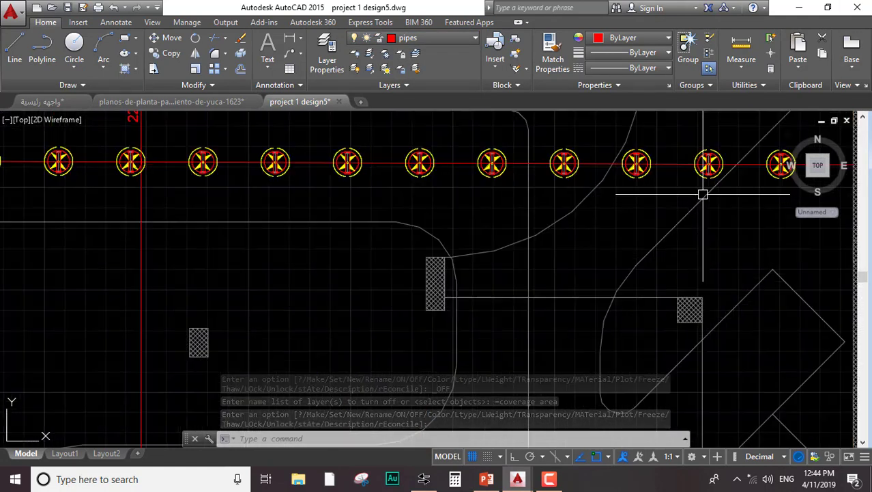
pyautogui.moveTo(662, 198); pyautogui.dragTo(554, 295, button='middle')
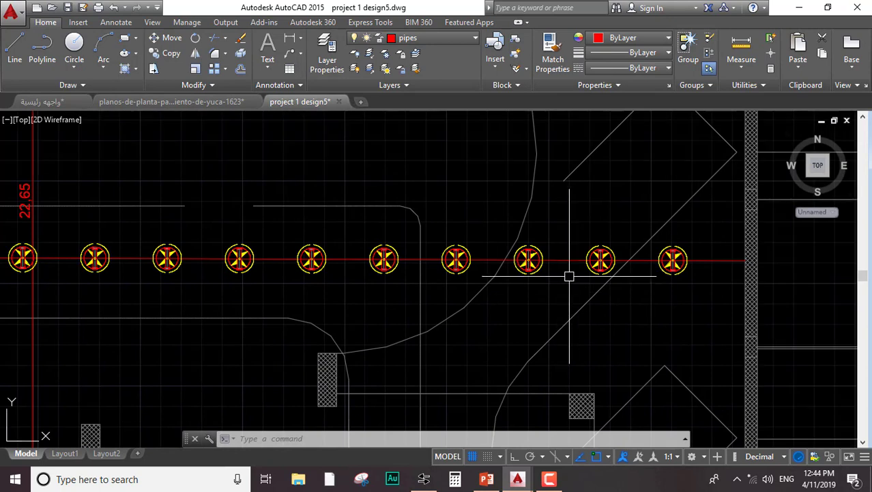
pyautogui.click(599, 257)
pyautogui.click(456, 258)
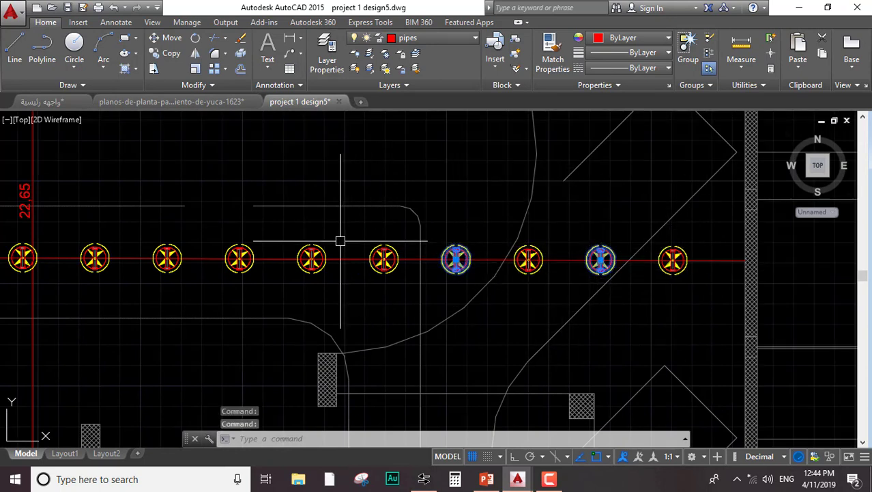
pyautogui.click(312, 247)
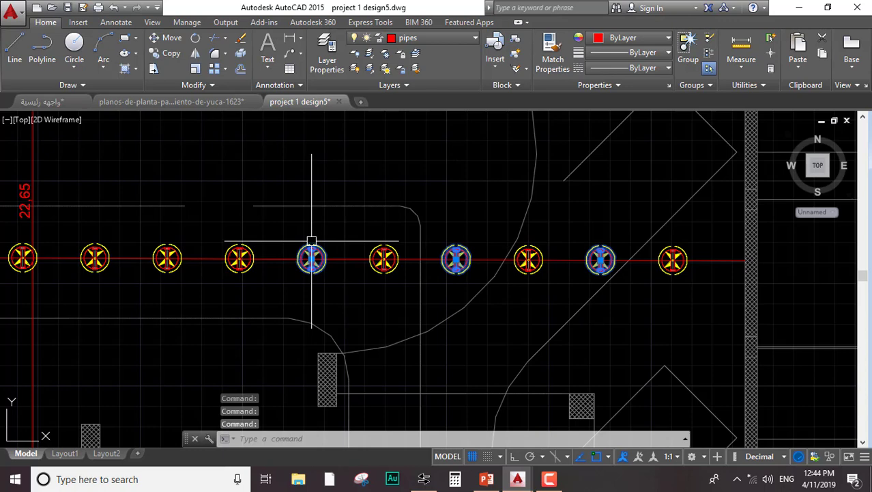
pyautogui.click(176, 240)
pyautogui.moveTo(150, 228)
pyautogui.mouseDown(button='middle')
pyautogui.moveTo(415, 209)
pyautogui.moveTo(645, 222)
pyautogui.mouseUp(button='middle')
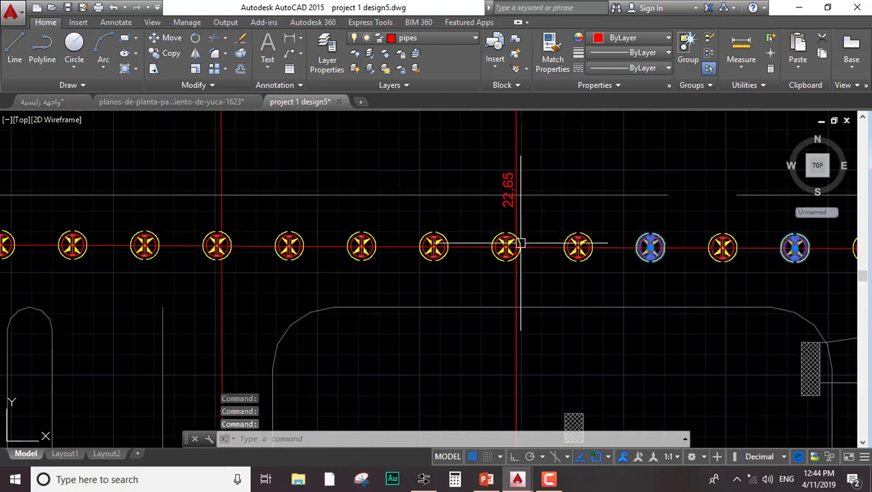
pyautogui.click(505, 243)
pyautogui.click(361, 239)
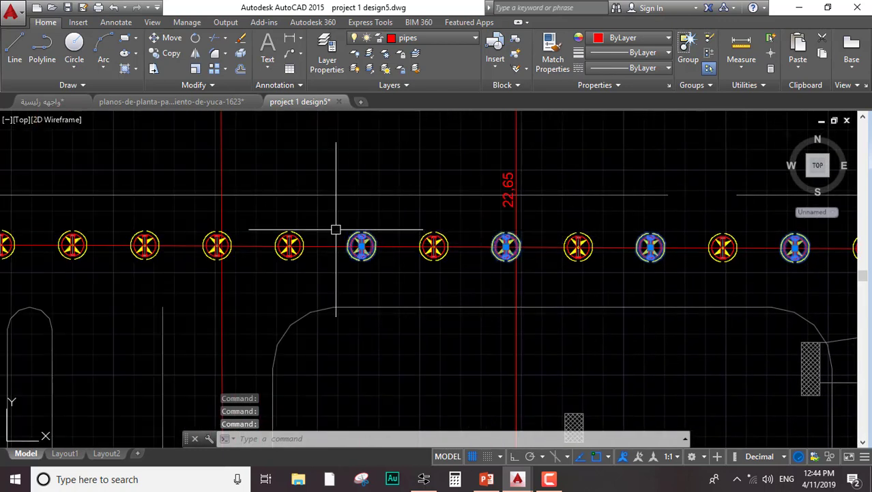
pyautogui.click(211, 236)
pyautogui.moveTo(171, 221); pyautogui.dragTo(540, 237, button='middle')
pyautogui.click(355, 248)
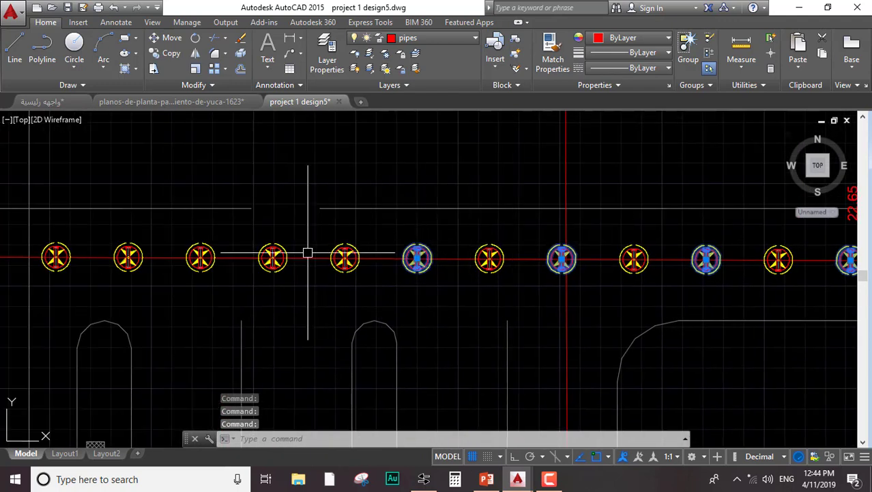
pyautogui.click(282, 245)
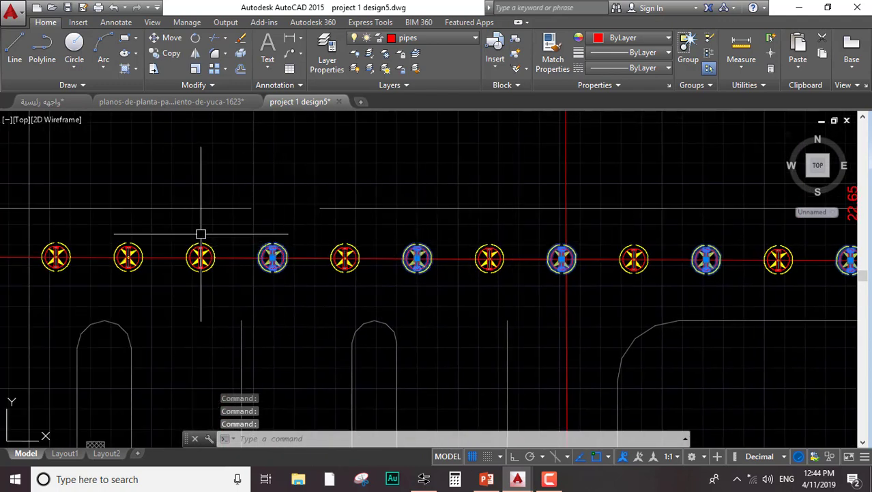
pyautogui.click(133, 244)
pyautogui.moveTo(116, 244); pyautogui.dragTo(444, 224, button='middle')
pyautogui.scroll(2, 427, 232)
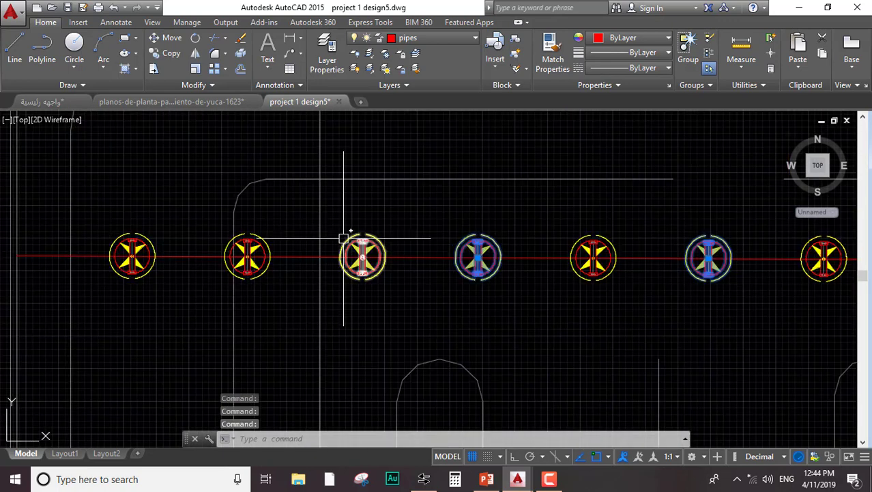
pyautogui.click(254, 240)
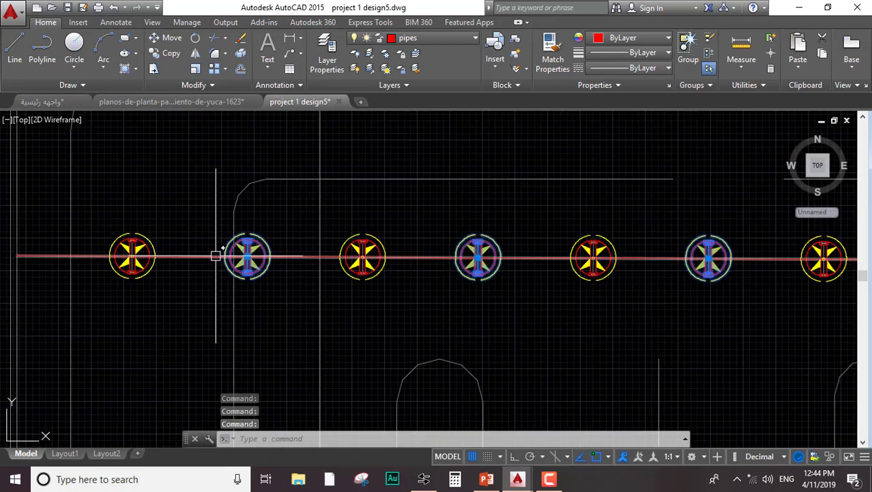
pyautogui.press('Delete')
pyautogui.scroll(-3, 408, 279)
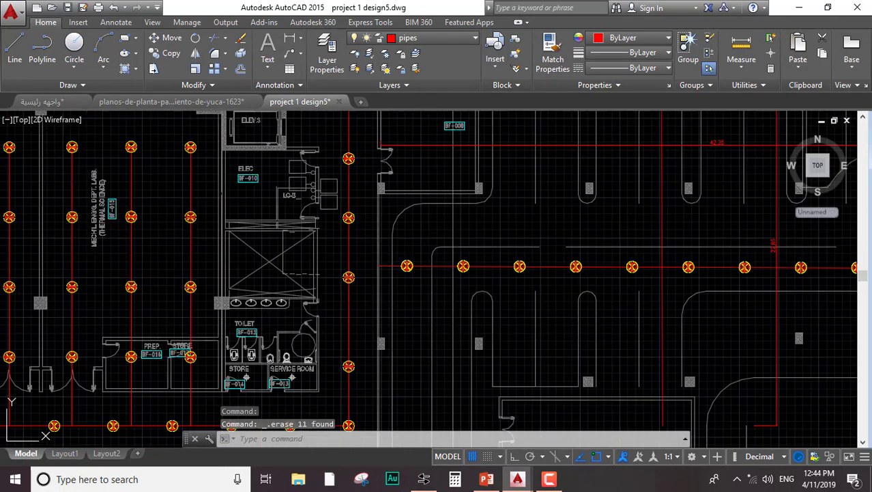
# Divide the vertical parking line into 16 segments with the sprk block, aligned with the line
pyautogui.scroll(-4, 417, 318)
pyautogui.scroll(3, 418, 318)
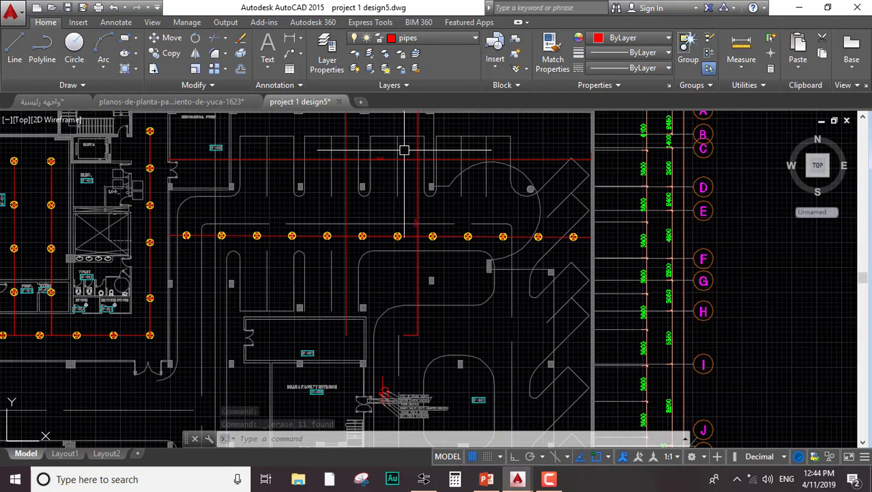
pyautogui.scroll(6, 405, 160)
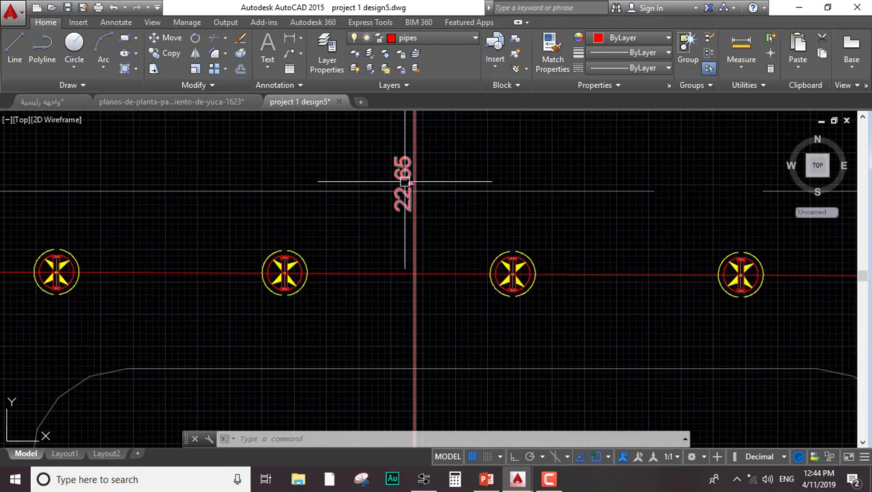
pyautogui.scroll(-6, 405, 181)
pyautogui.scroll(2, 327, 176)
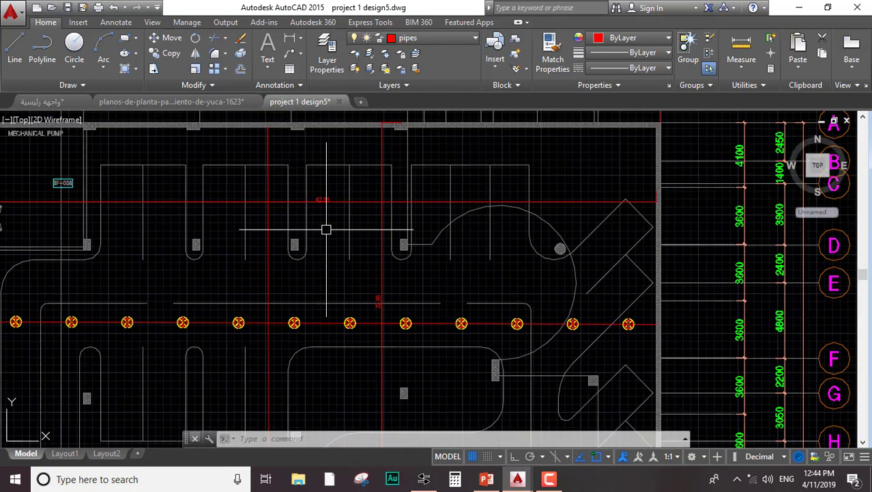
pyautogui.moveTo(410, 293)
pyautogui.mouseDown(button='middle')
pyautogui.moveTo(413, 257)
pyautogui.moveTo(444, 240)
pyautogui.mouseUp(button='middle')
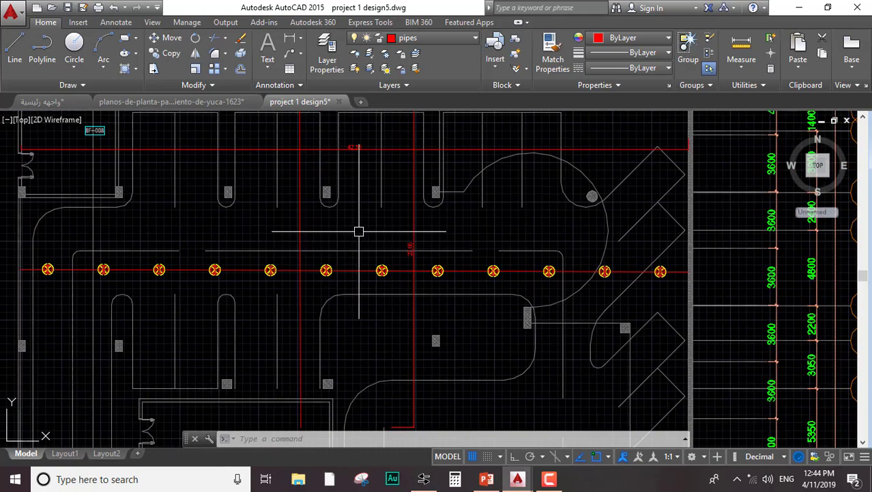
pyautogui.write('u')
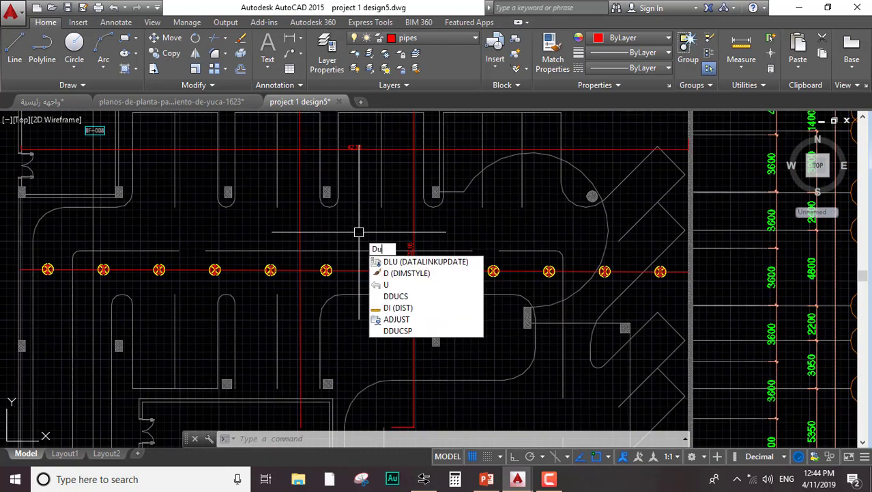
pyautogui.write('iv')
pyautogui.press('Return')
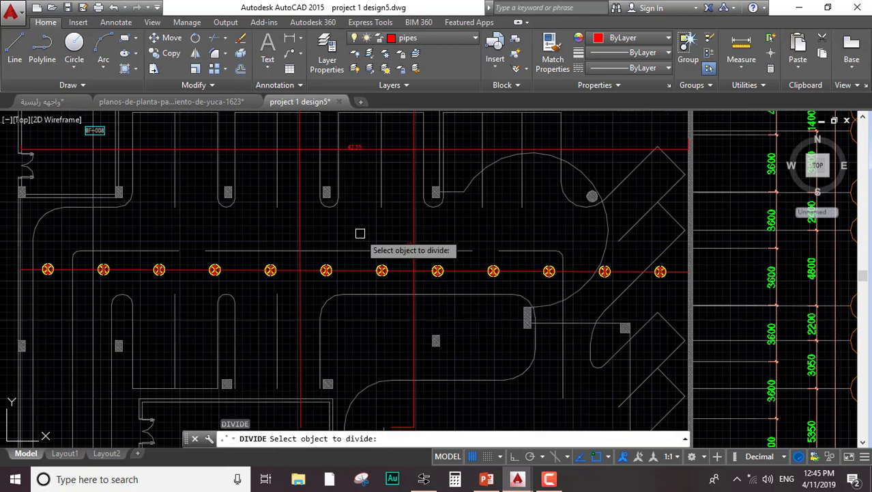
pyautogui.click(302, 225)
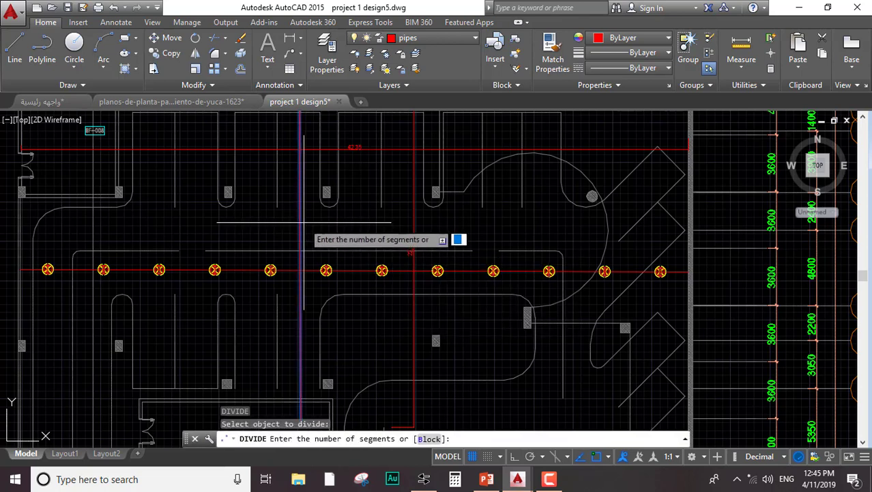
pyautogui.write('b')
pyautogui.press('Return')
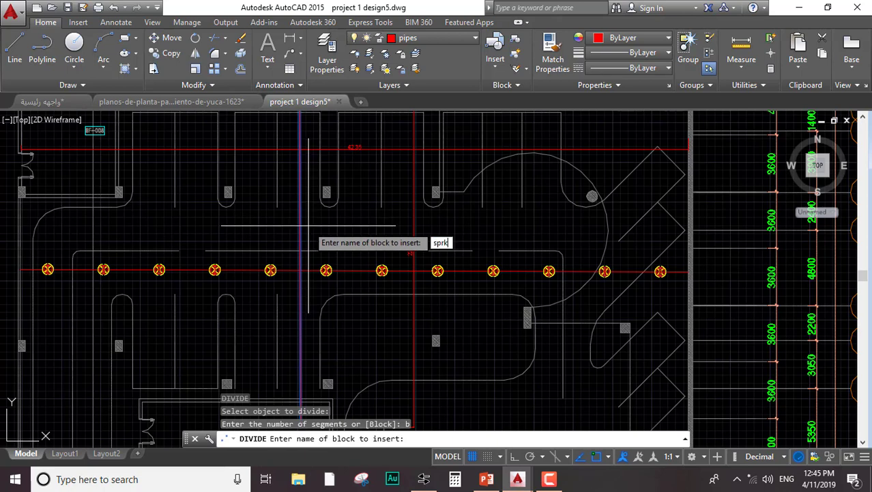
pyautogui.press('Return')
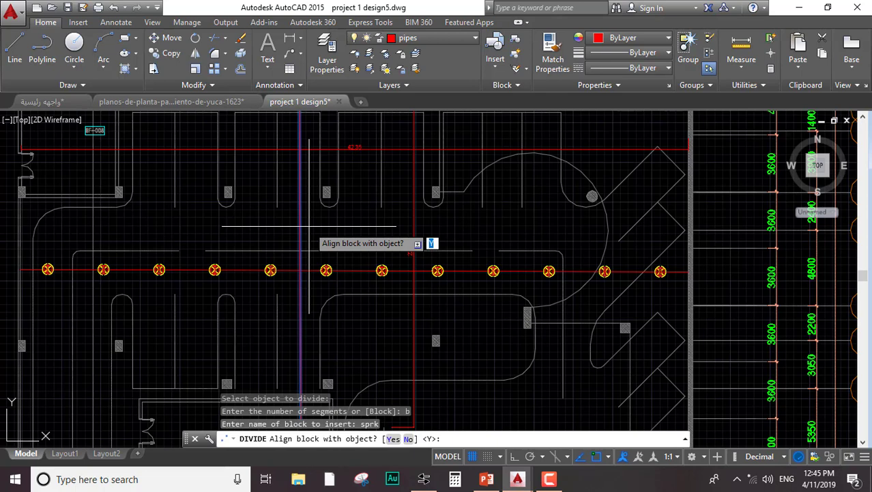
pyautogui.write('y')
pyautogui.press('Return')
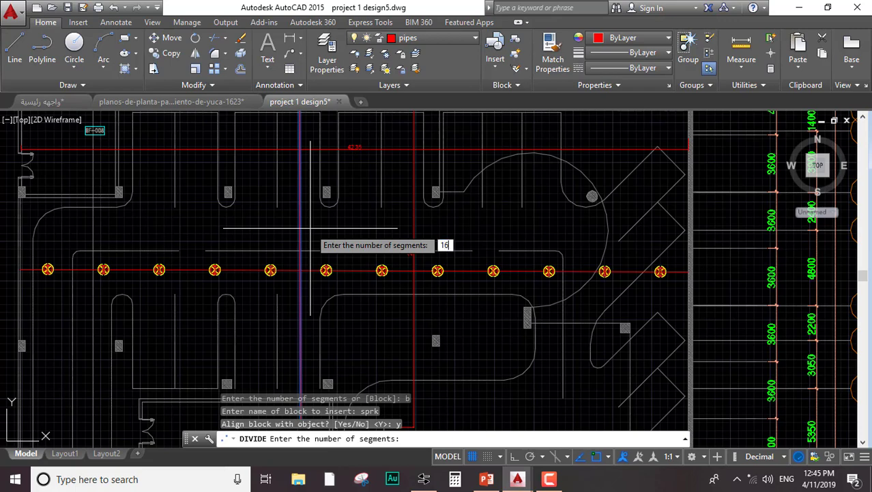
pyautogui.press('Return')
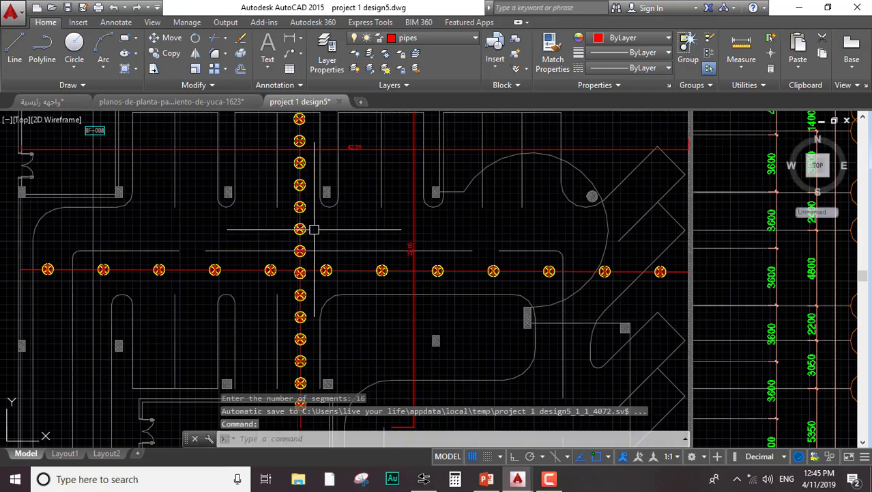
# Select every second sprinkler along the vertical parking line, starting with the second one from its south end
pyautogui.scroll(5, 304, 249)
pyautogui.scroll(-5, 286, 226)
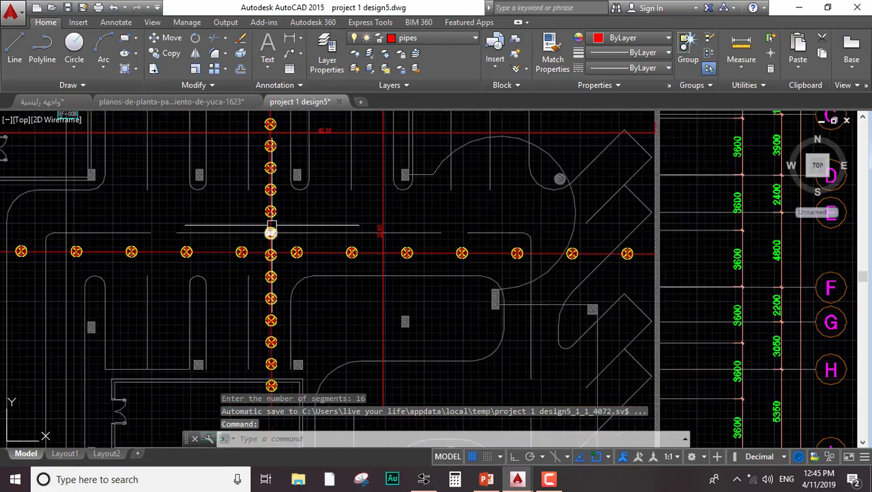
pyautogui.moveTo(244, 345)
pyautogui.mouseDown(button='middle')
pyautogui.moveTo(247, 289)
pyautogui.moveTo(278, 278)
pyautogui.mouseUp(button='middle')
pyautogui.scroll(4, 313, 274)
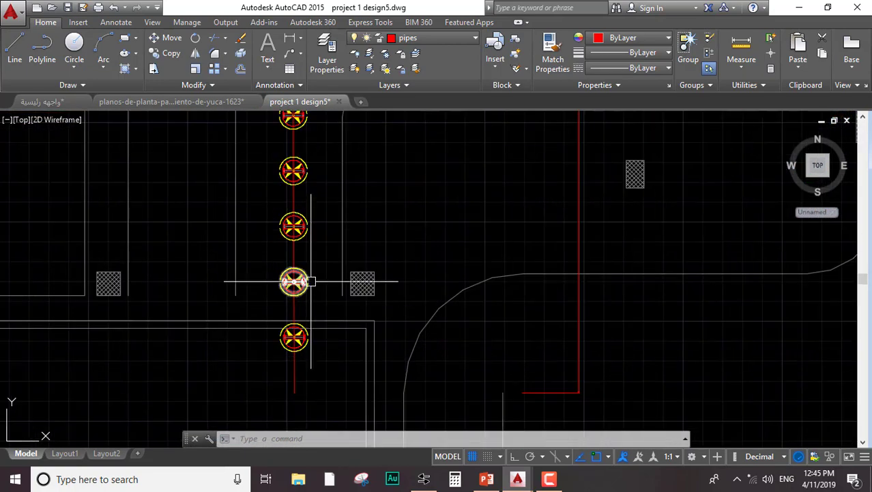
pyautogui.click(301, 168)
pyautogui.moveTo(349, 171); pyautogui.dragTo(346, 321, button='middle')
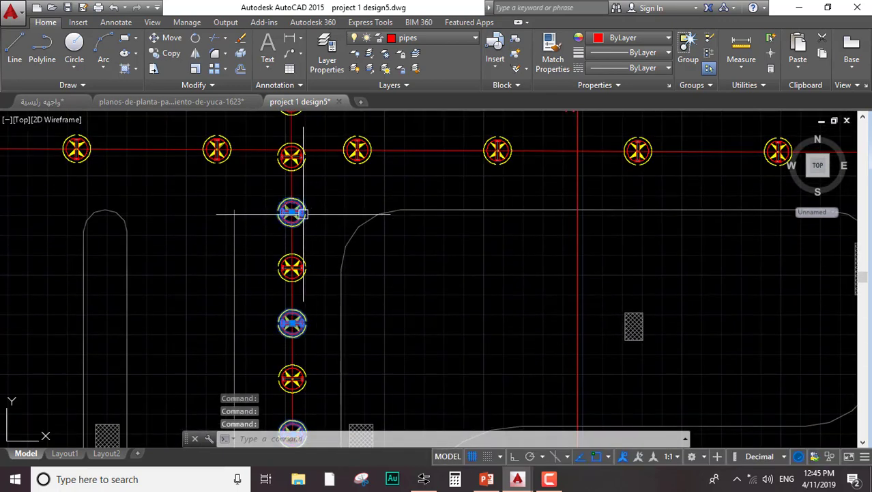
pyautogui.moveTo(307, 201); pyautogui.dragTo(270, 366, button='middle')
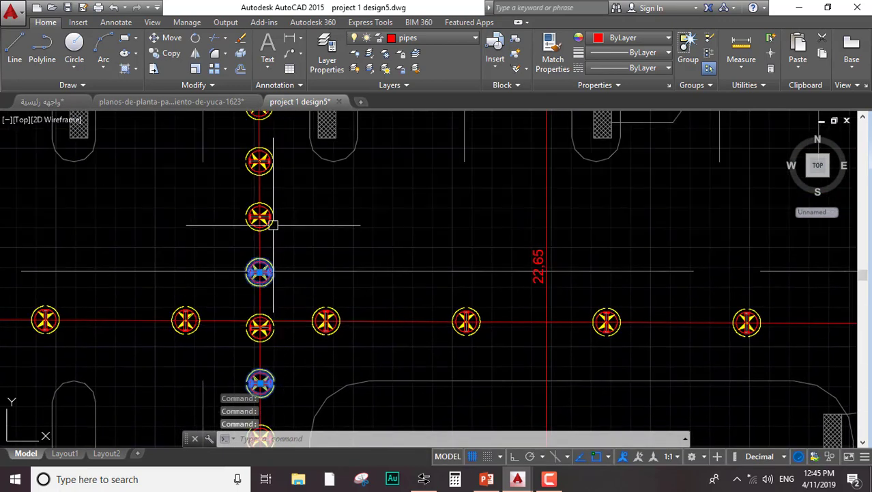
pyautogui.moveTo(286, 165); pyautogui.dragTo(301, 355, button='middle')
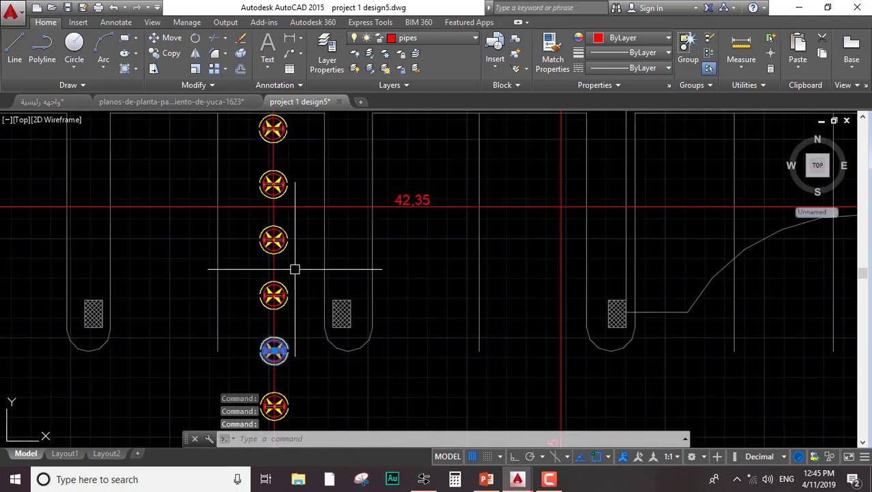
pyautogui.moveTo(298, 168); pyautogui.dragTo(312, 274, button='middle')
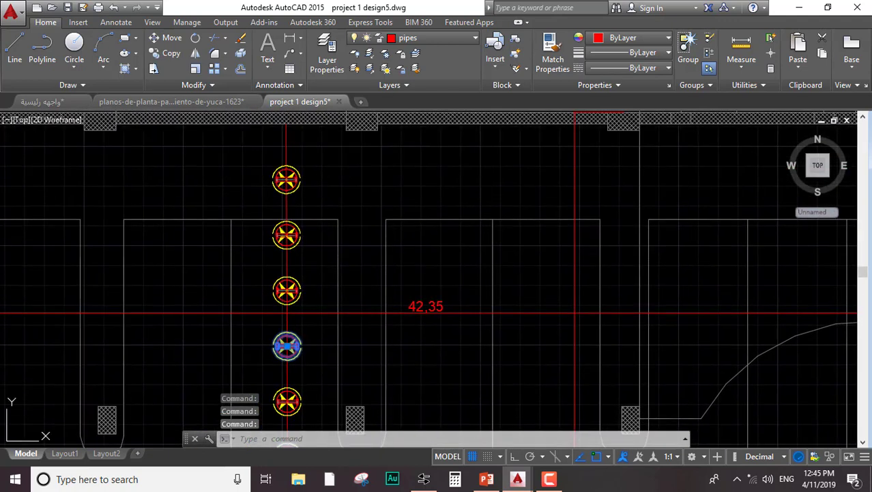
# Erase the alternate sprinklers along the vertical parking-area pipe and the horizontal and vertical length dimensions crossing the parking area
pyautogui.click(301, 239)
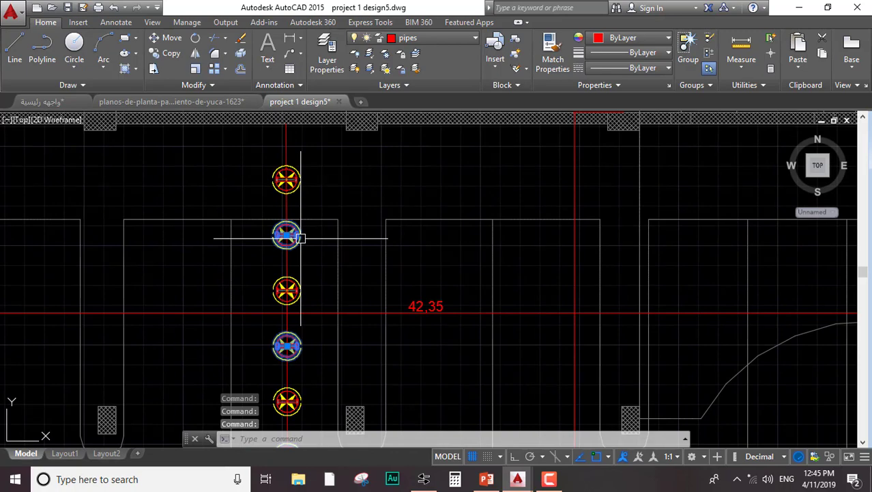
pyautogui.press('Delete')
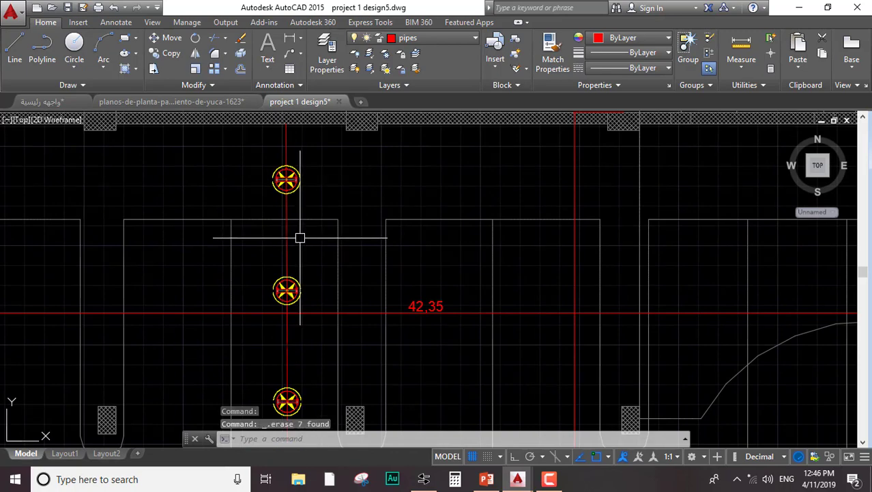
pyautogui.scroll(-2, 310, 239)
pyautogui.moveTo(245, 355); pyautogui.dragTo(364, 259, button='middle')
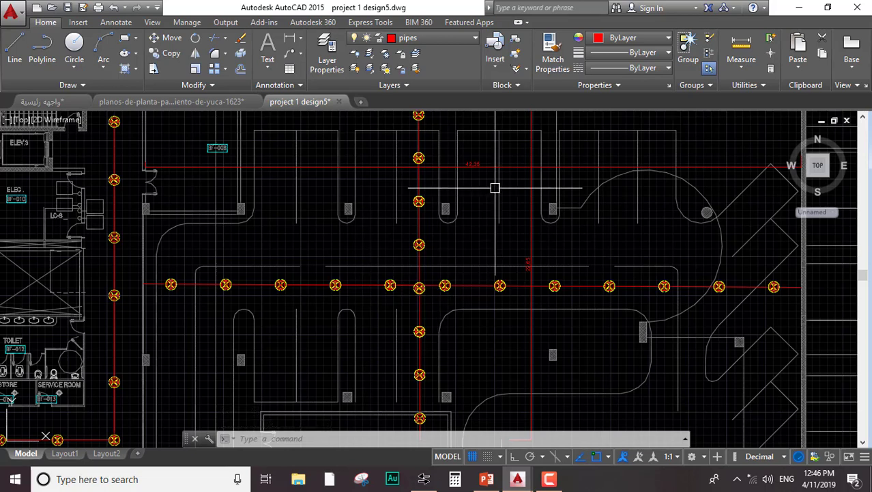
pyautogui.click(526, 151)
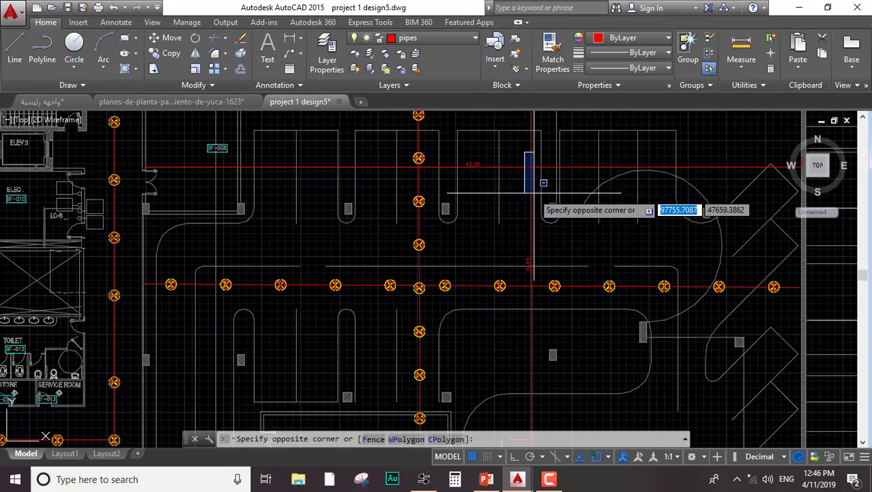
pyautogui.click(536, 173)
pyautogui.click(520, 165)
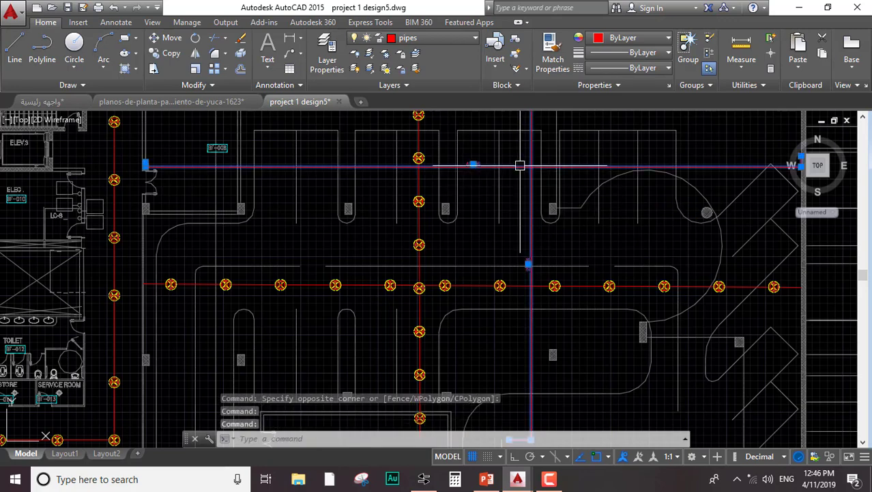
pyautogui.press('Delete')
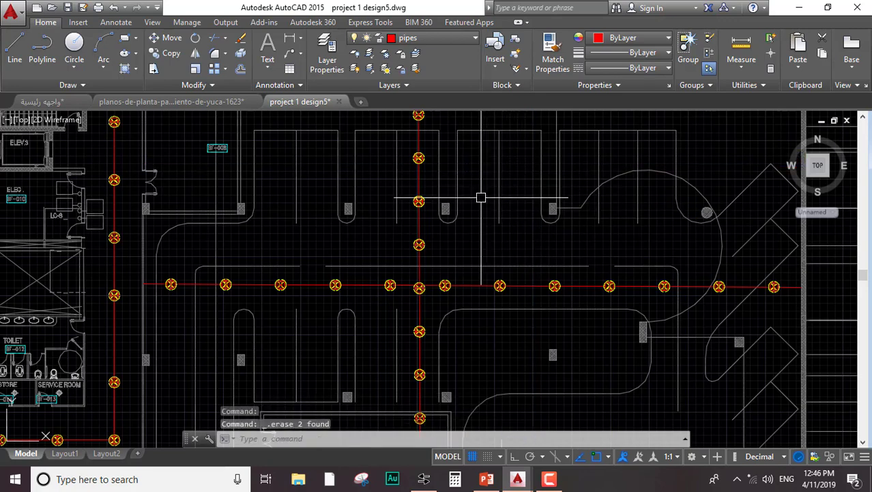
# Select the horizontal pipe across the middle of the parking area together with all the sprinklers on it
pyautogui.scroll(-2, 479, 199)
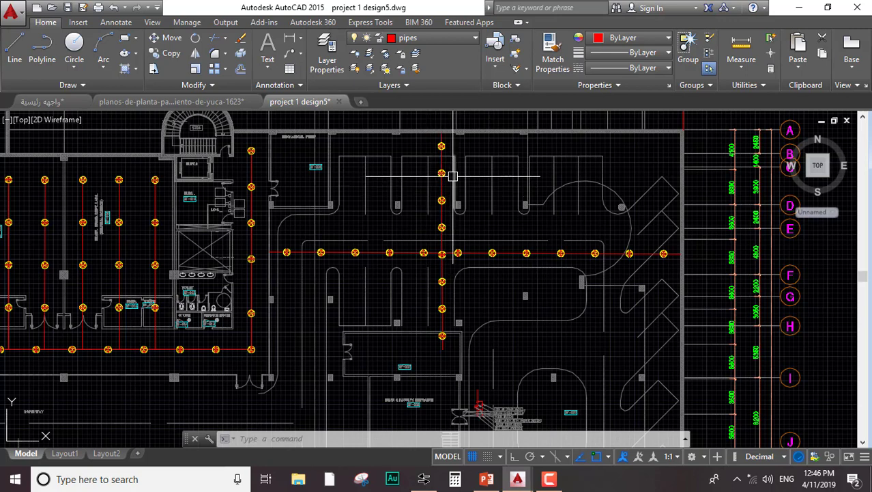
pyautogui.scroll(4, 658, 255)
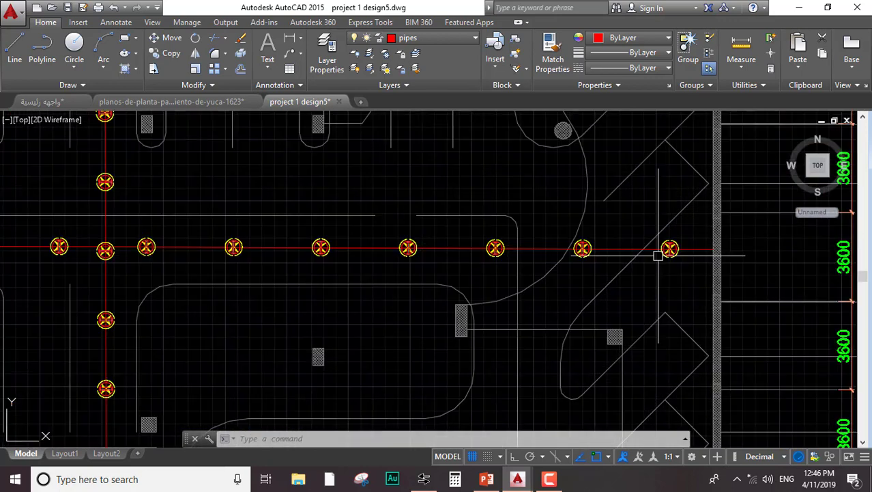
pyautogui.click(691, 237)
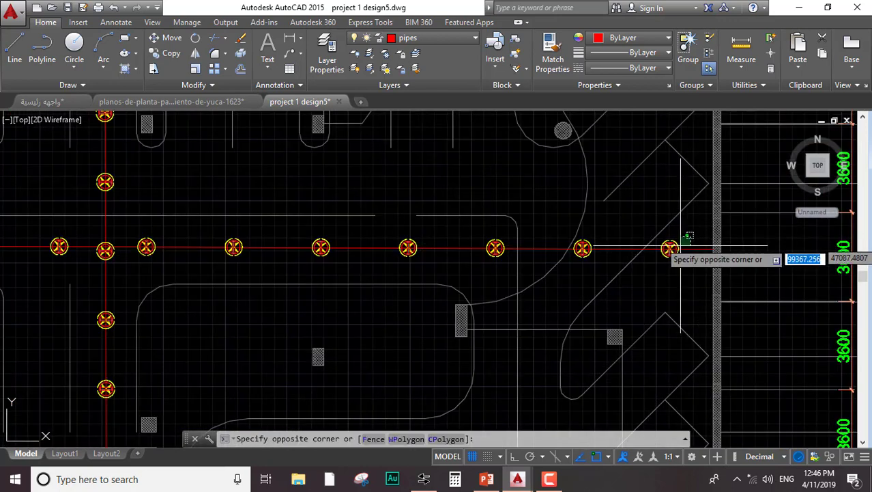
pyautogui.click(587, 245)
pyautogui.click(498, 246)
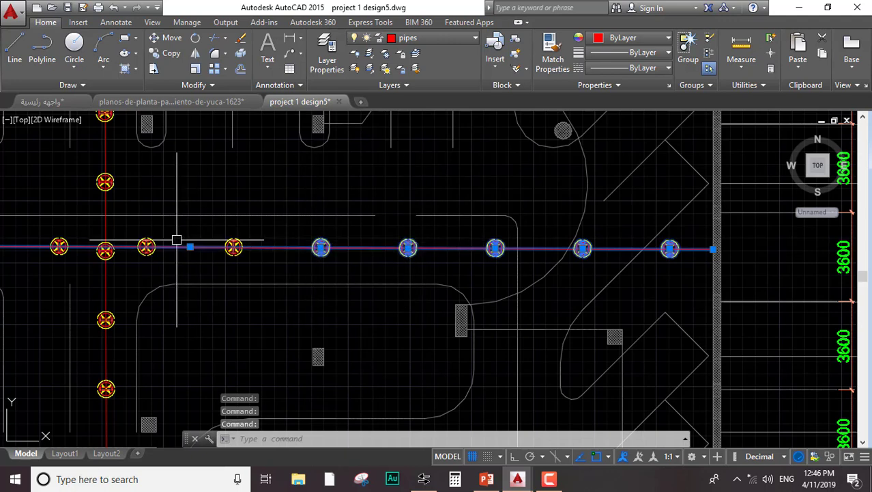
pyautogui.moveTo(236, 239)
pyautogui.mouseDown(button='middle')
pyautogui.moveTo(202, 214)
pyautogui.moveTo(430, 218)
pyautogui.mouseUp(button='middle')
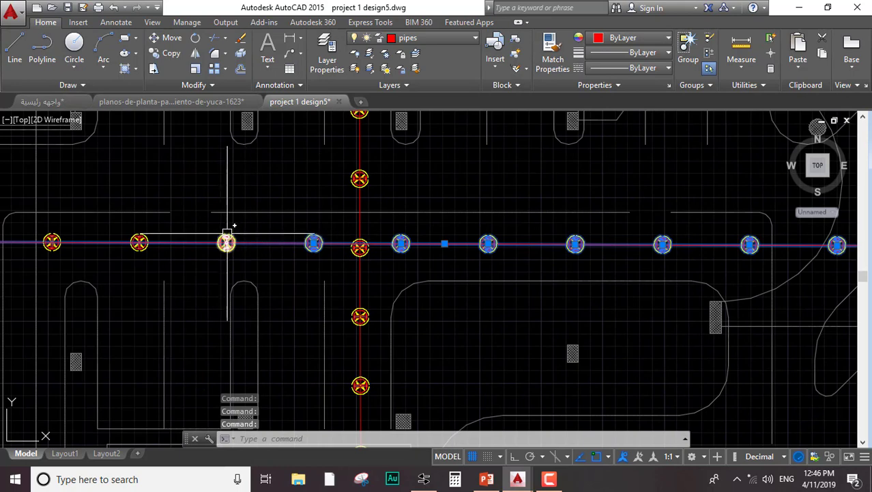
pyautogui.moveTo(109, 232)
pyautogui.mouseDown(button='middle')
pyautogui.moveTo(226, 219)
pyautogui.moveTo(357, 231)
pyautogui.mouseUp(button='middle')
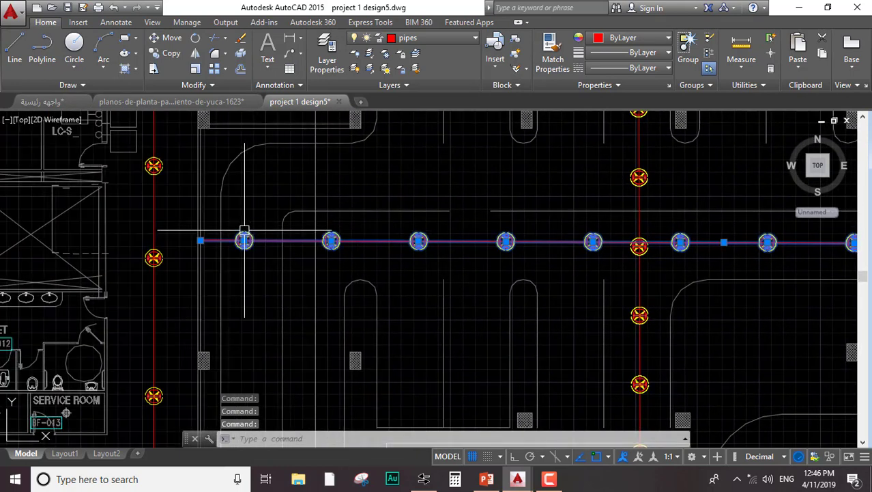
# Stretch the west end of the horizontal pipe back from the wall to the centre of its first sprinkler
pyautogui.scroll(-5, 452, 185)
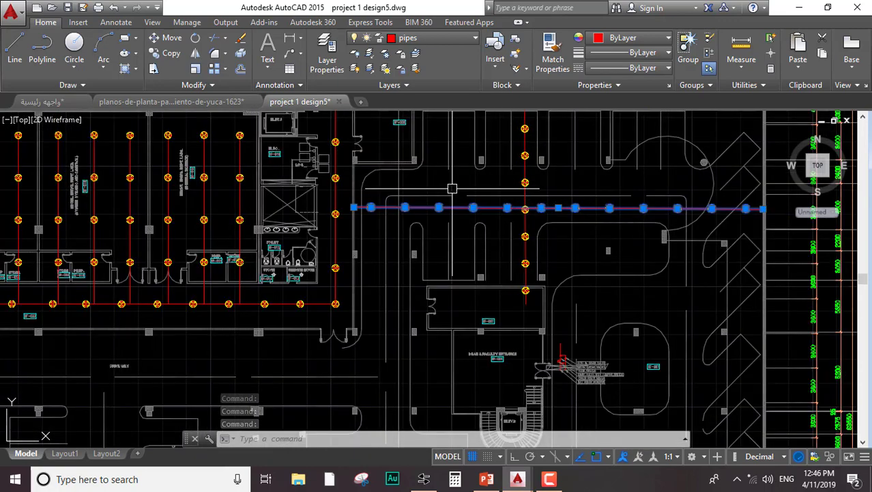
pyautogui.scroll(8, 350, 250)
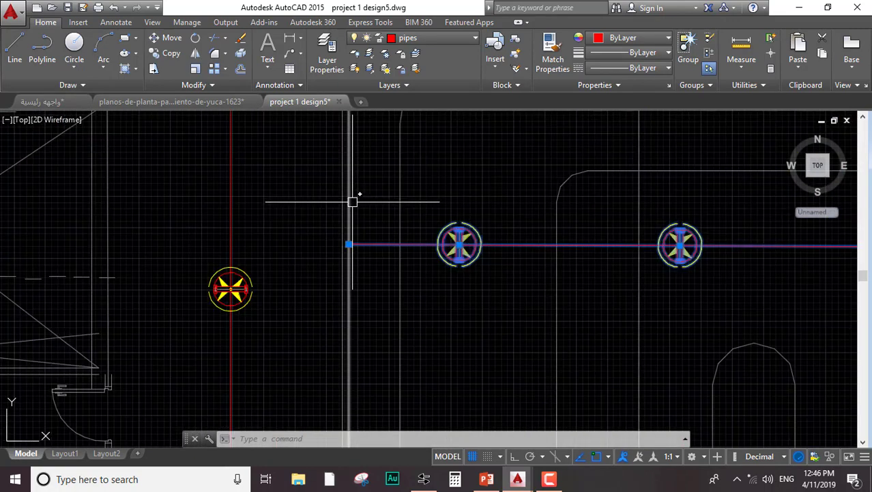
pyautogui.click(348, 244)
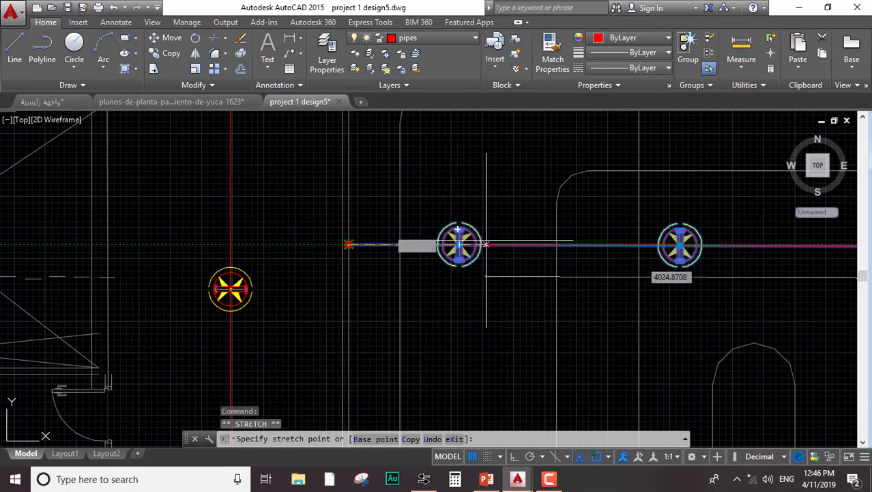
pyautogui.click(459, 240)
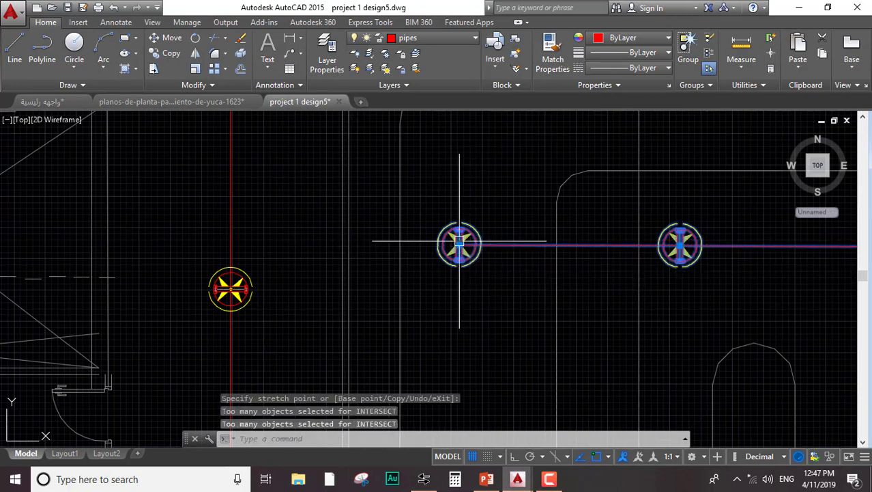
# Stretch the east end of the horizontal pipe back from the wall to the centre of its last sprinkler
pyautogui.moveTo(557, 217); pyautogui.dragTo(324, 219, button='middle')
pyautogui.scroll(-4, 454, 237)
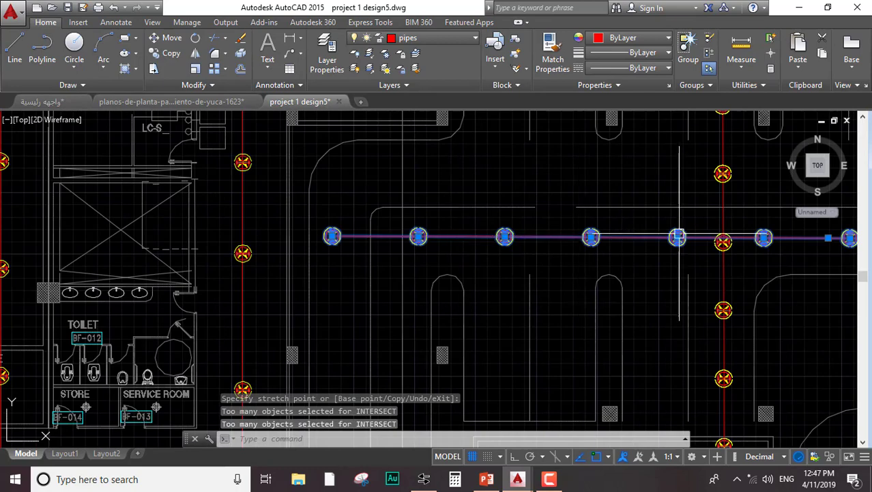
pyautogui.scroll(-2, 678, 237)
pyautogui.scroll(2, 390, 246)
pyautogui.moveTo(686, 242)
pyautogui.mouseDown(button='middle')
pyautogui.moveTo(447, 242)
pyautogui.moveTo(513, 263)
pyautogui.mouseUp(button='middle')
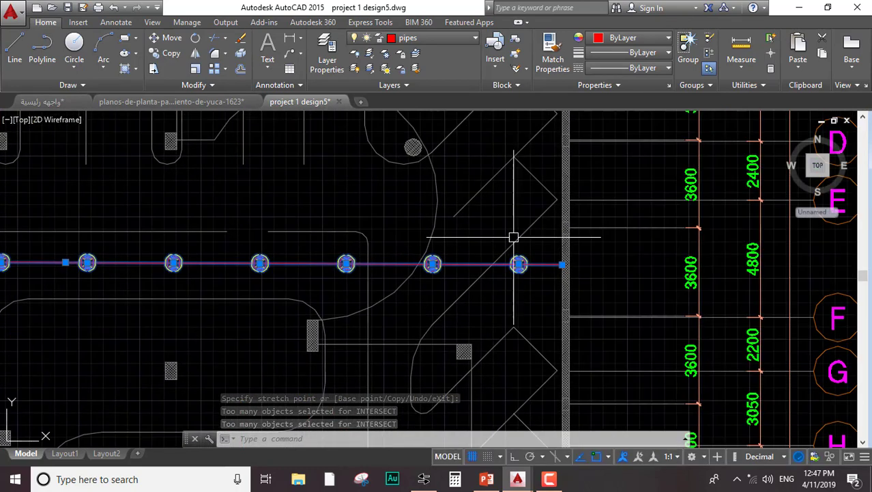
pyautogui.click(561, 265)
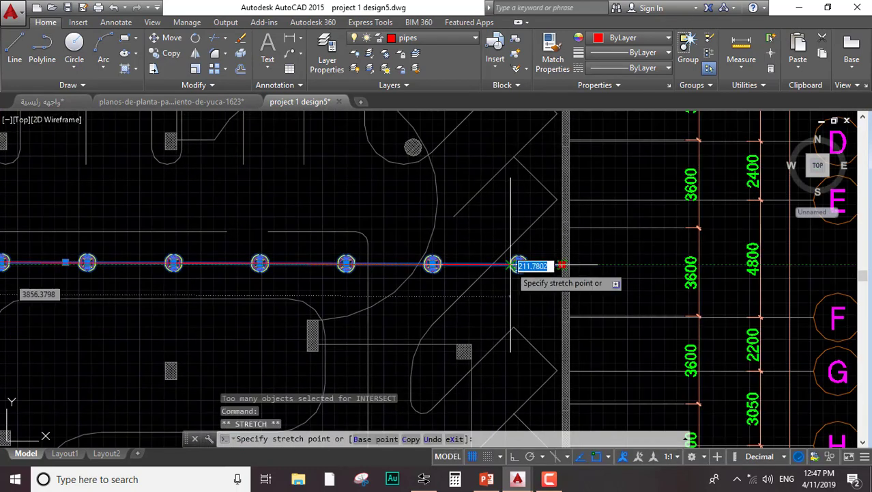
pyautogui.click(520, 262)
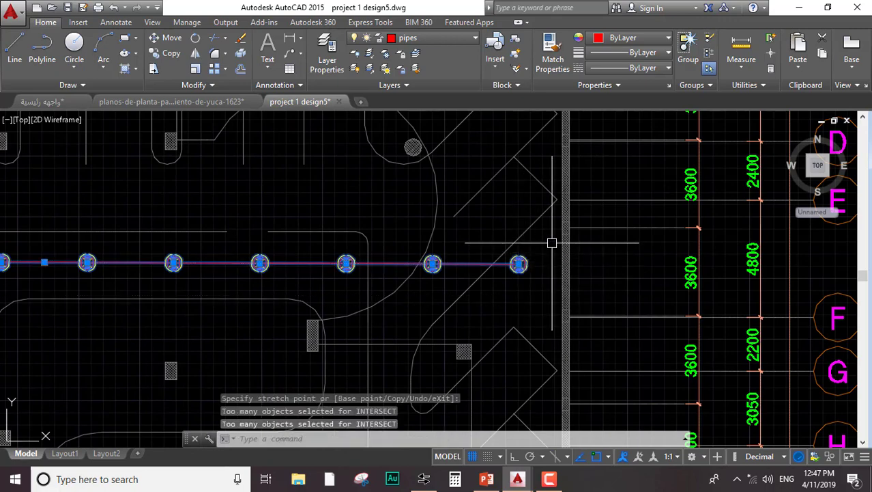
# Move the horizontal pipe and its sprinklers straight up with Ortho on, from the pipe intersection to the centre of the vertical pipe's topmost sprinkler
pyautogui.scroll(-5, 513, 253)
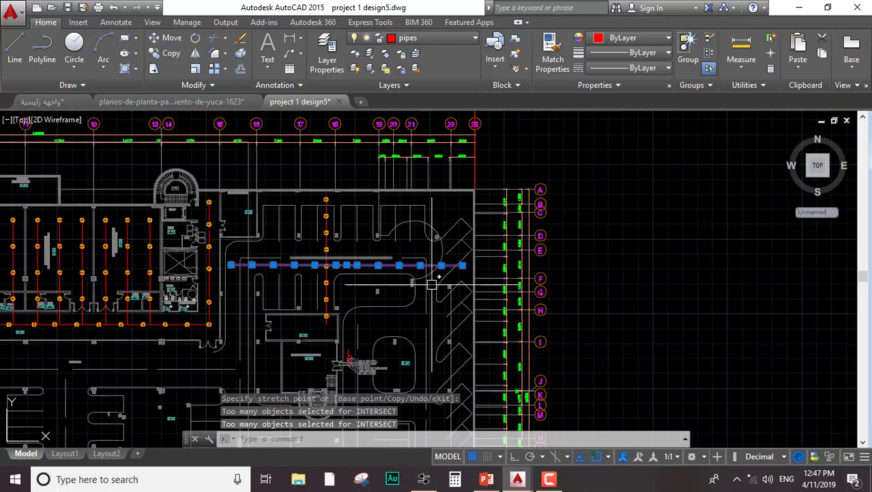
pyautogui.scroll(5, 333, 270)
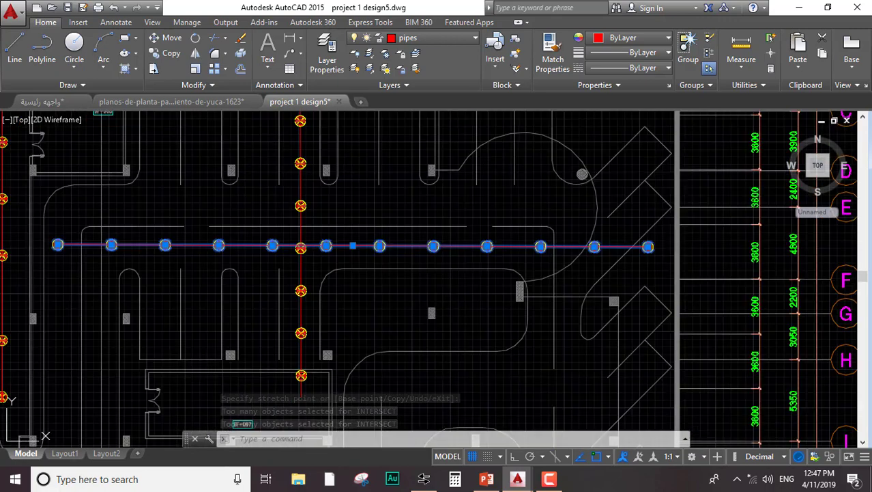
pyautogui.scroll(2, 341, 273)
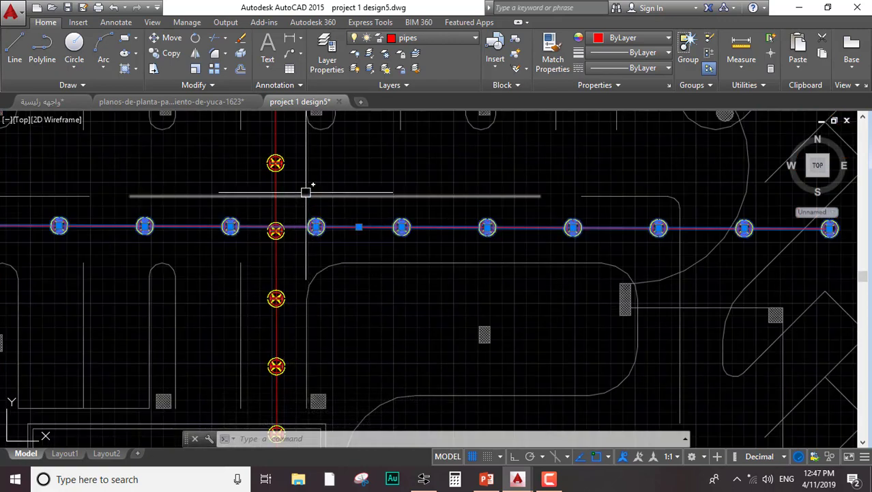
pyautogui.write('m')
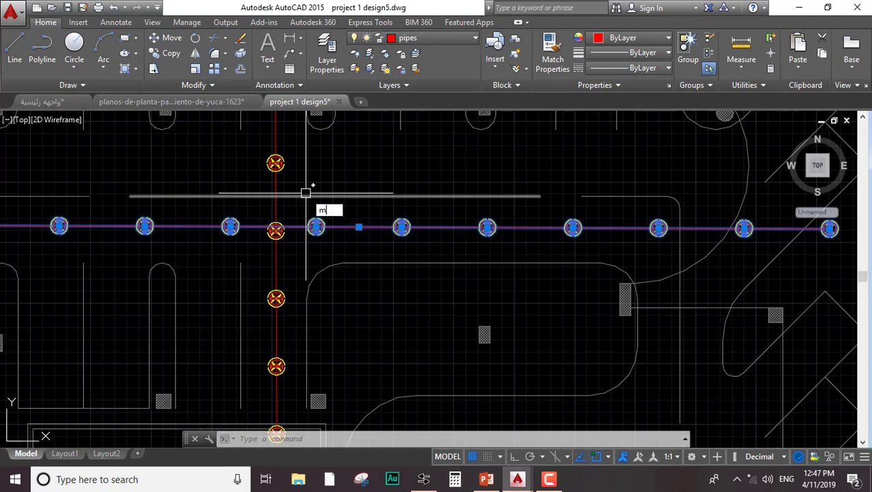
pyautogui.press('Return')
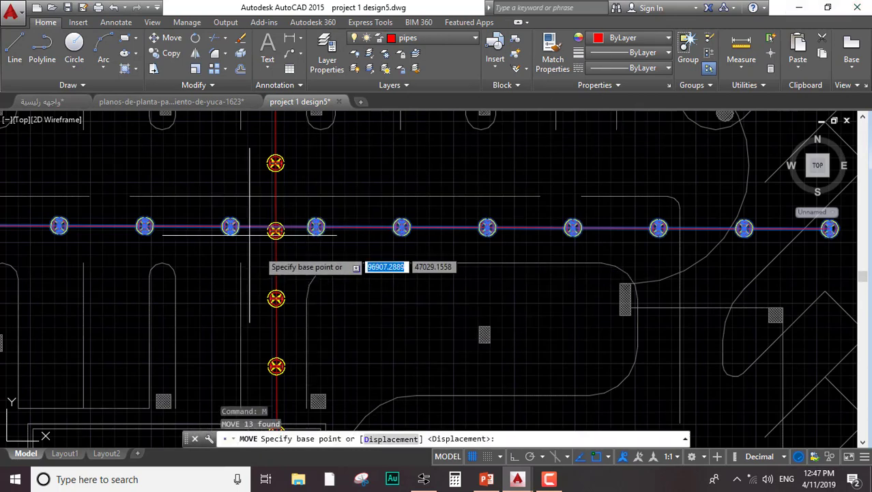
pyautogui.click(514, 456)
pyautogui.scroll(2, 275, 232)
pyautogui.scroll(6, 274, 222)
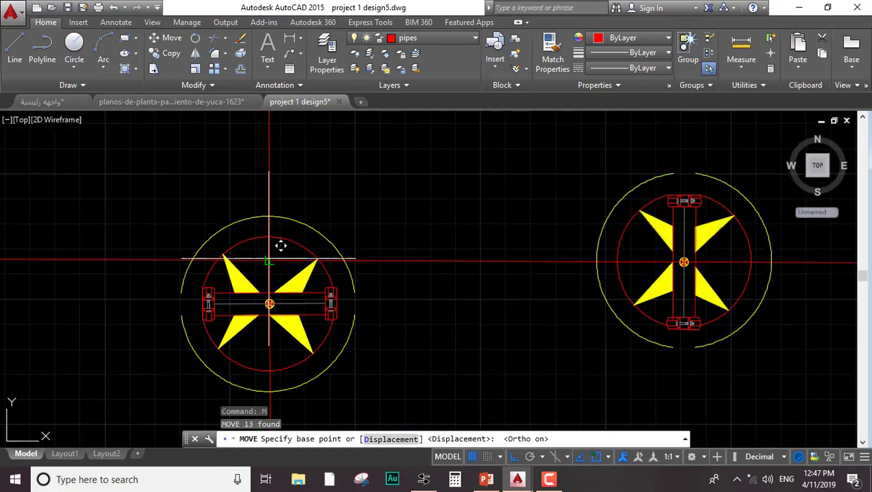
pyautogui.click(282, 244)
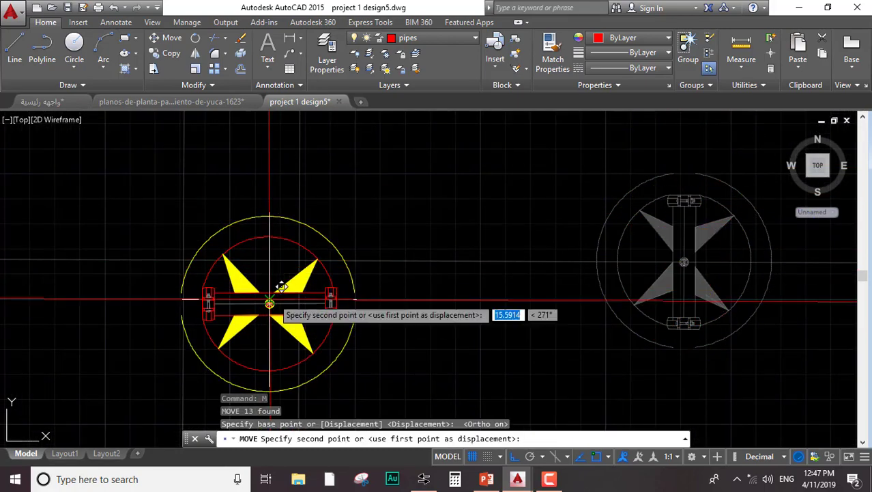
pyautogui.scroll(-4, 292, 342)
pyautogui.scroll(-3, 351, 171)
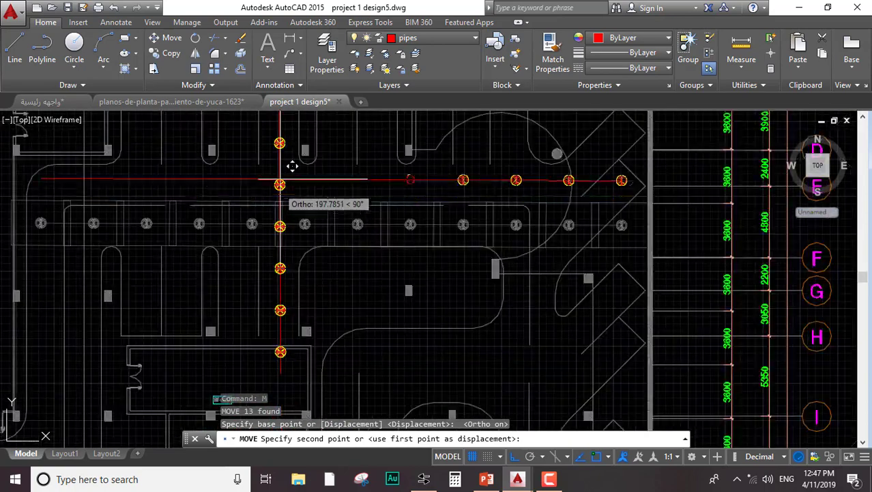
pyautogui.scroll(2, 280, 191)
pyautogui.scroll(4, 280, 205)
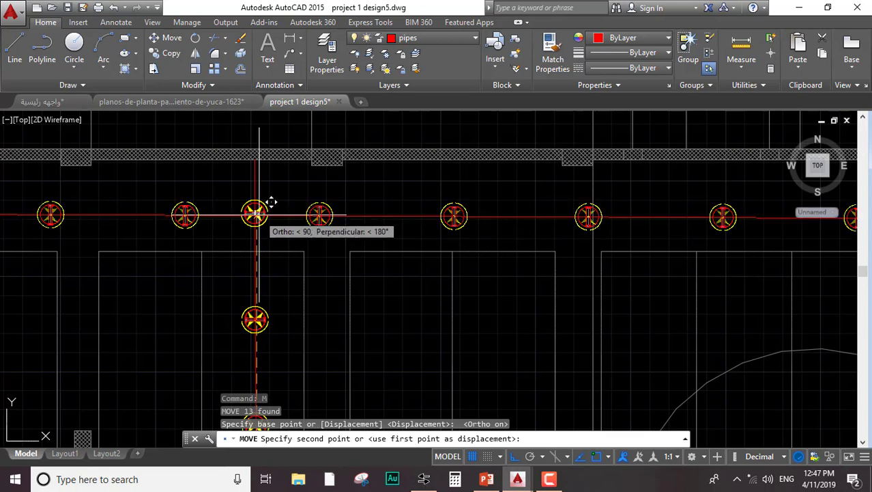
pyautogui.scroll(3, 272, 202)
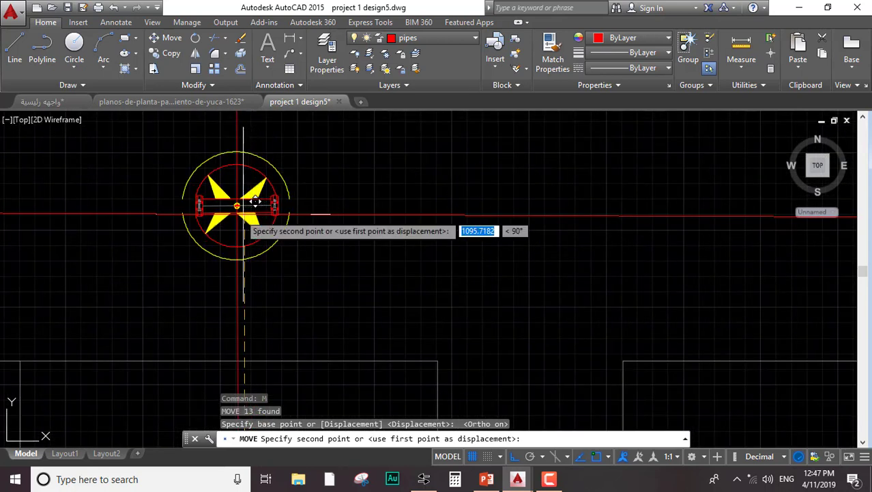
pyautogui.scroll(4, 249, 204)
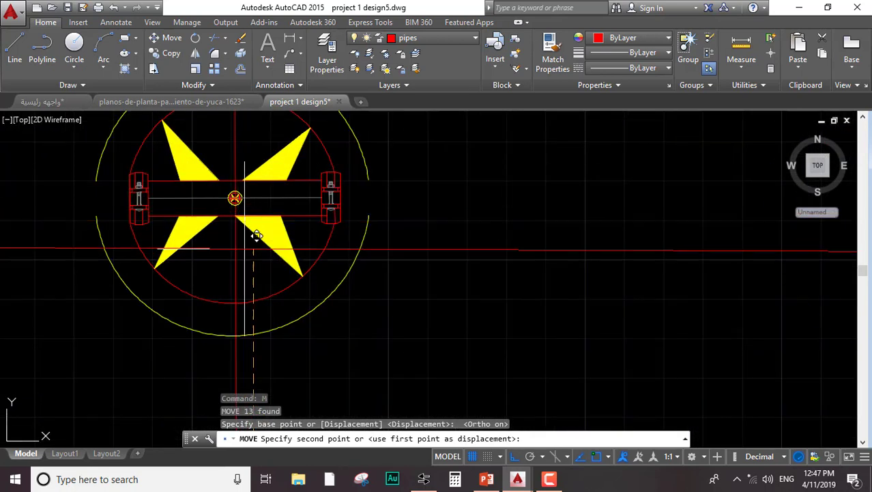
pyautogui.click(236, 198)
# Select the moved horizontal pipe and all its sprinklers for a Copy by reusing the previous selection set
pyautogui.scroll(-12, 249, 259)
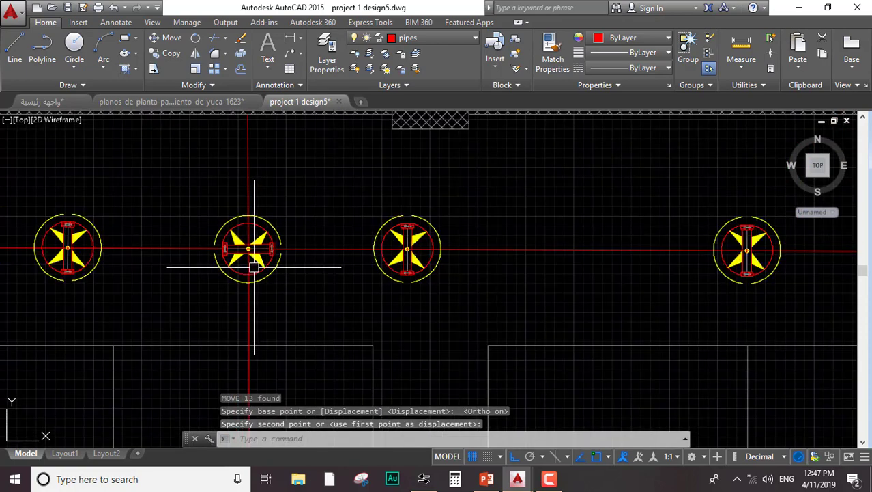
pyautogui.moveTo(258, 306); pyautogui.dragTo(265, 335, button='middle')
pyautogui.scroll(-2, 273, 324)
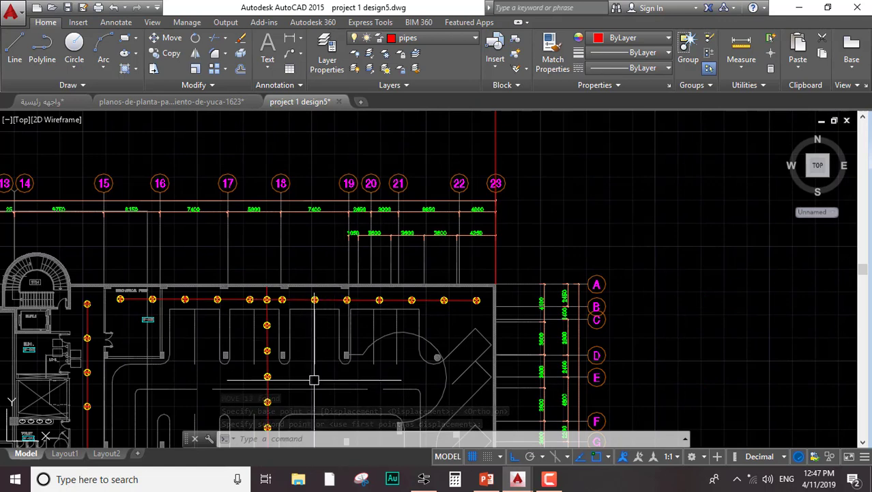
pyautogui.scroll(-2, 337, 341)
pyautogui.moveTo(336, 341)
pyautogui.mouseDown(button='middle')
pyautogui.moveTo(327, 230)
pyautogui.moveTo(340, 219)
pyautogui.mouseUp(button='middle')
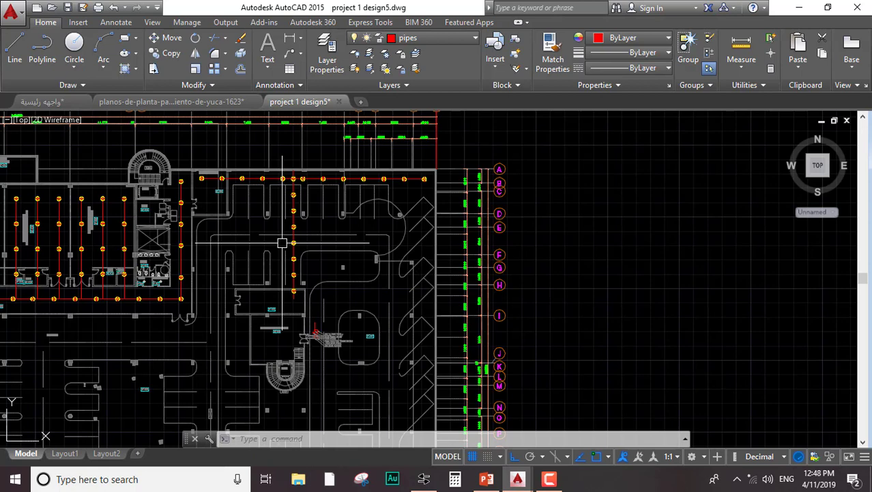
pyautogui.write('o')
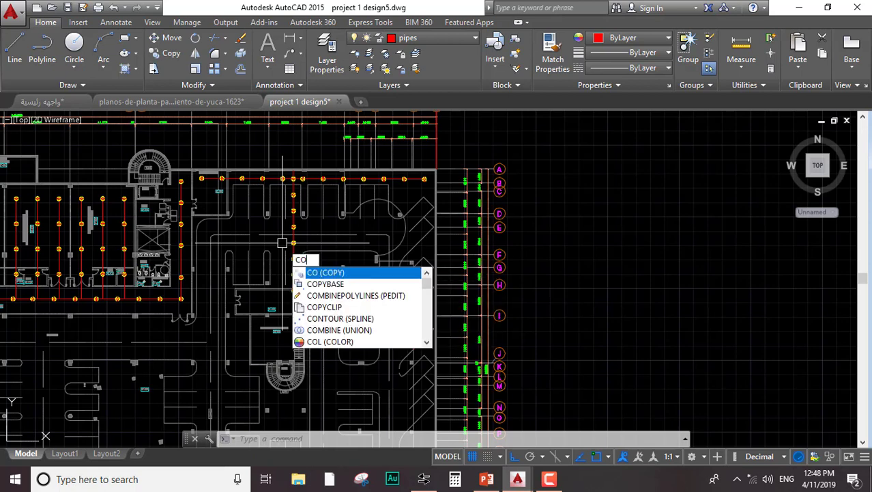
pyautogui.press('Return')
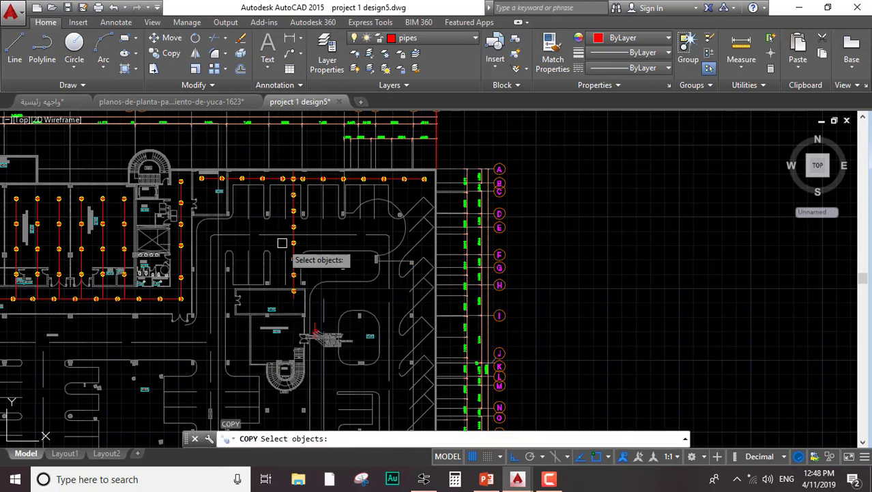
pyautogui.press('Return')
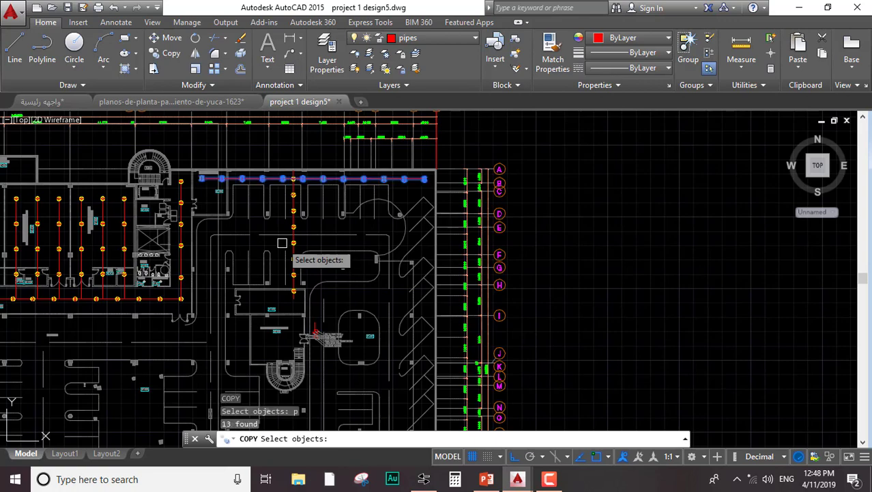
pyautogui.scroll(10, 270, 202)
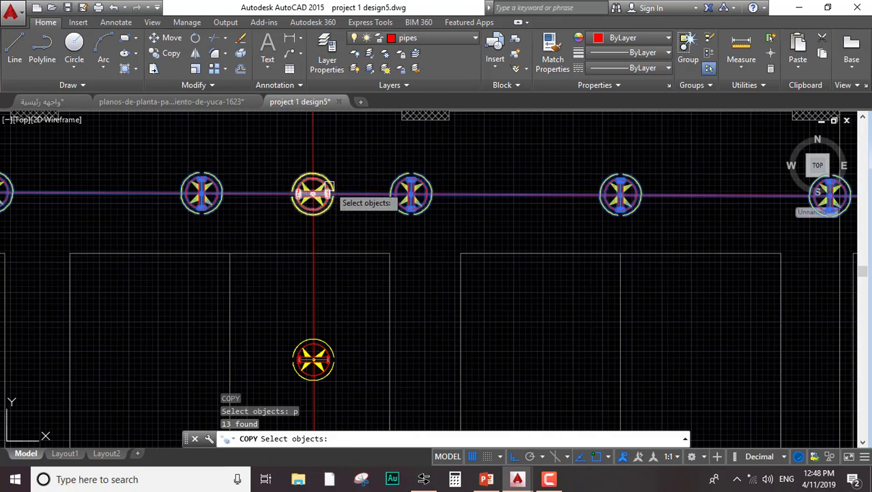
pyautogui.click(368, 195)
pyautogui.press('Return')
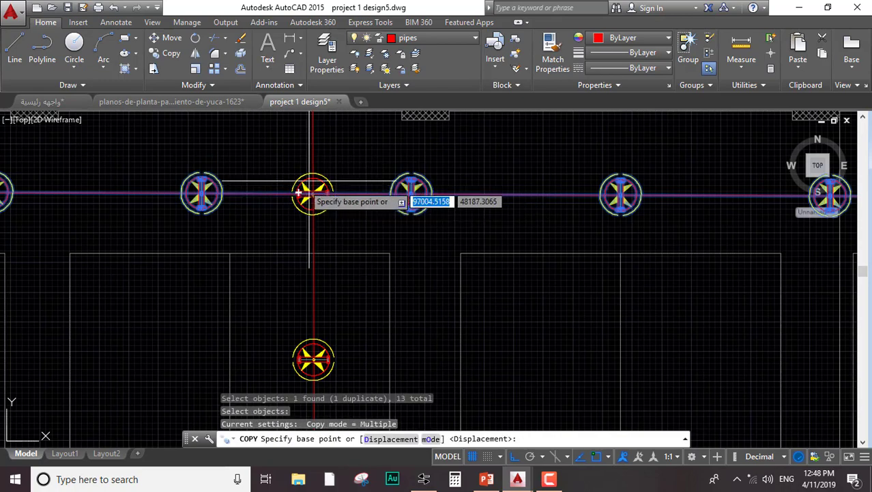
# Copy the row straight down from the centre of the vertical pipe's topmost sprinkler to the centre of its second sprinkler
pyautogui.scroll(6, 298, 193)
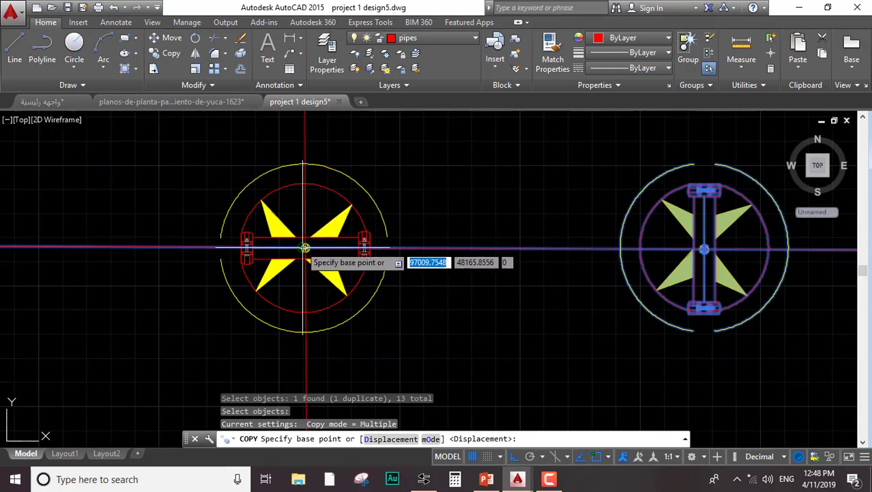
pyautogui.scroll(6, 301, 251)
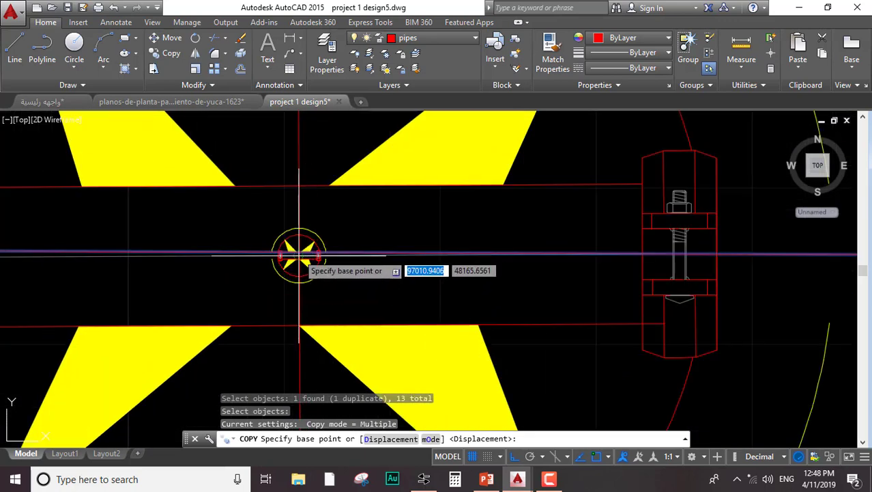
pyautogui.click(299, 255)
pyautogui.scroll(-6, 299, 273)
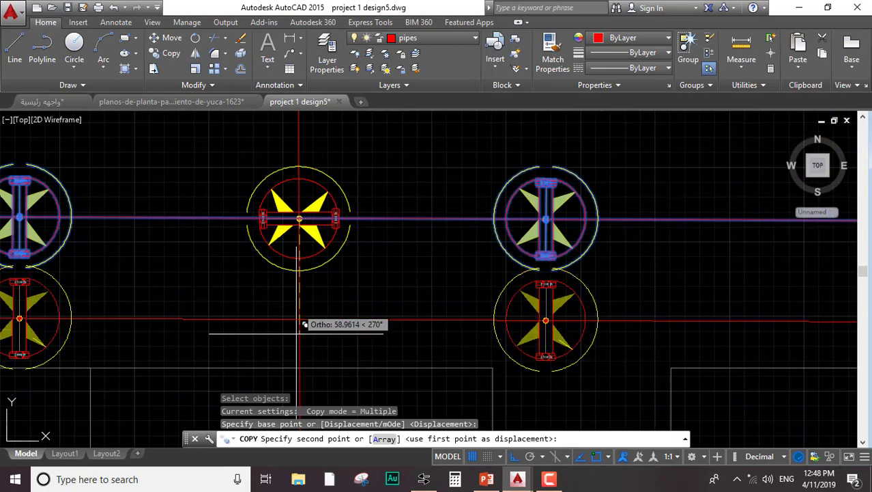
pyautogui.scroll(-3, 300, 273)
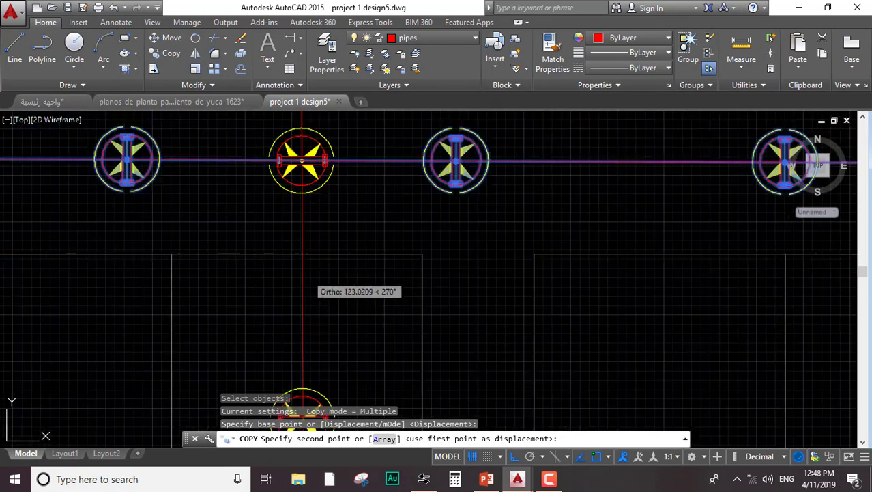
pyautogui.scroll(4, 306, 256)
pyautogui.scroll(-5, 303, 284)
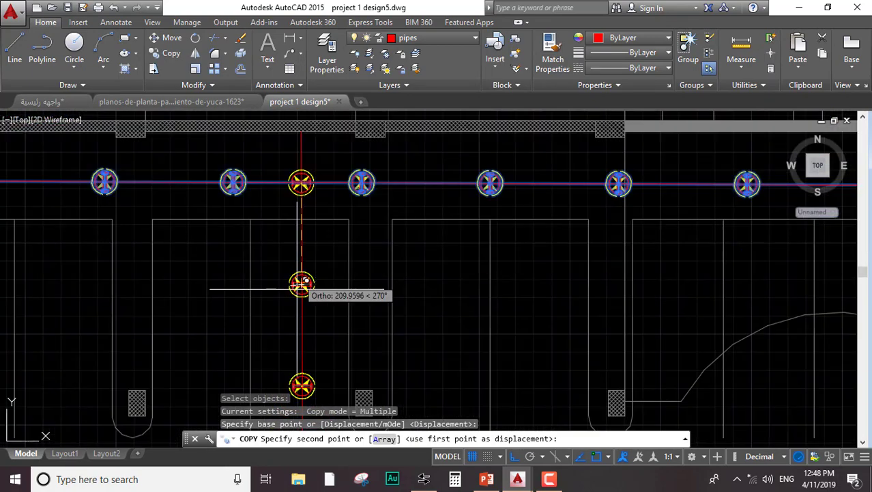
pyautogui.scroll(-5, 302, 284)
pyautogui.scroll(5, 304, 293)
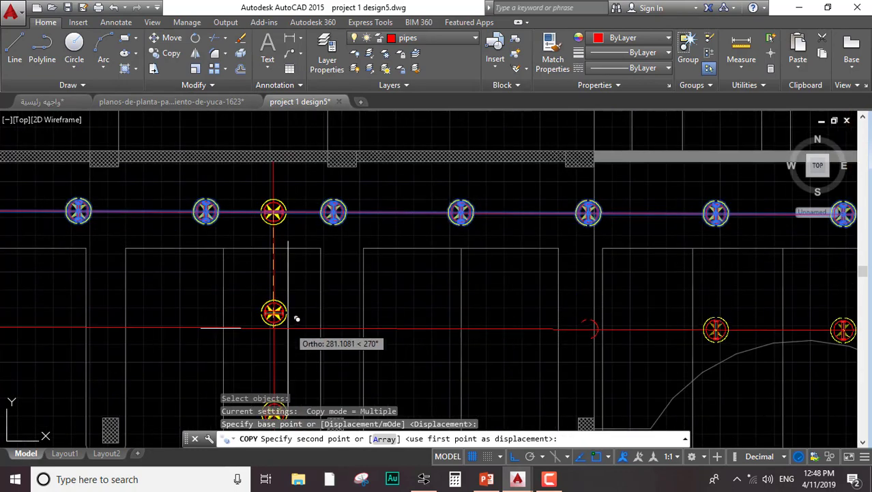
pyautogui.scroll(6, 277, 311)
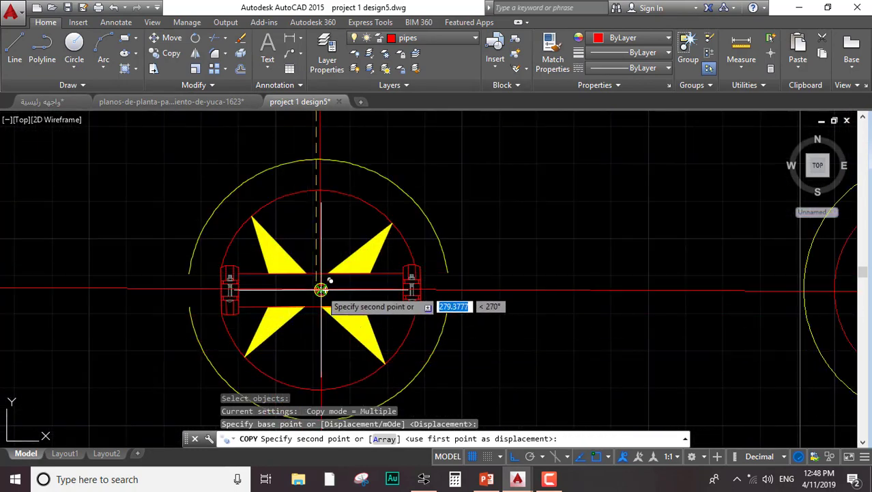
pyautogui.scroll(-2, 317, 289)
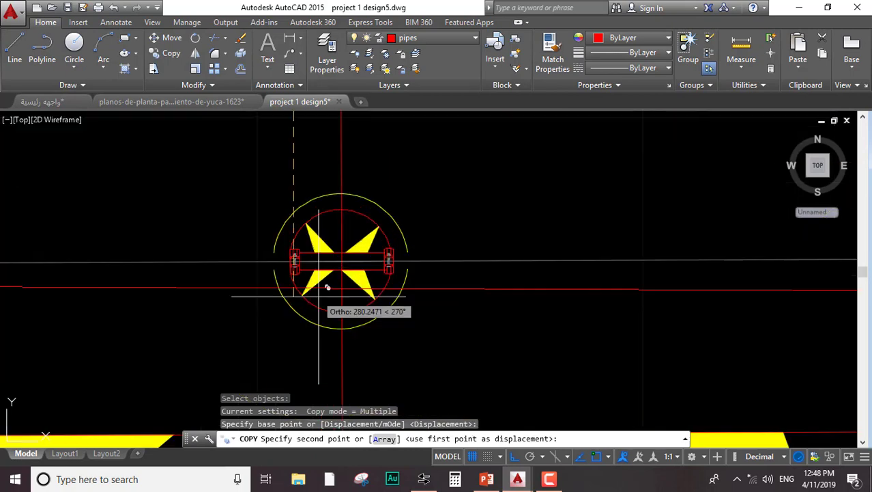
pyautogui.click(344, 253)
pyautogui.scroll(3, 337, 273)
pyautogui.scroll(-5, 339, 239)
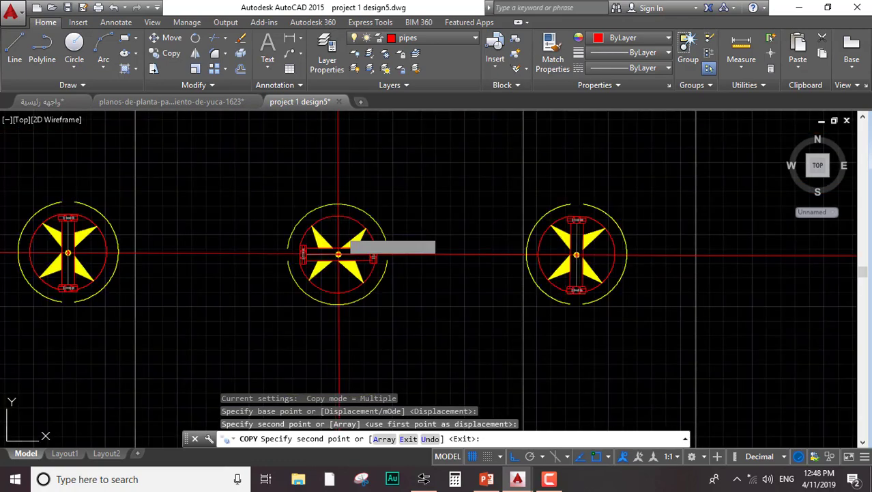
# Place further copies of the pipe row at the centres of the vertical pipe's third, fourth and fifth sprinklers
pyautogui.scroll(-3, 338, 254)
pyautogui.scroll(2, 321, 331)
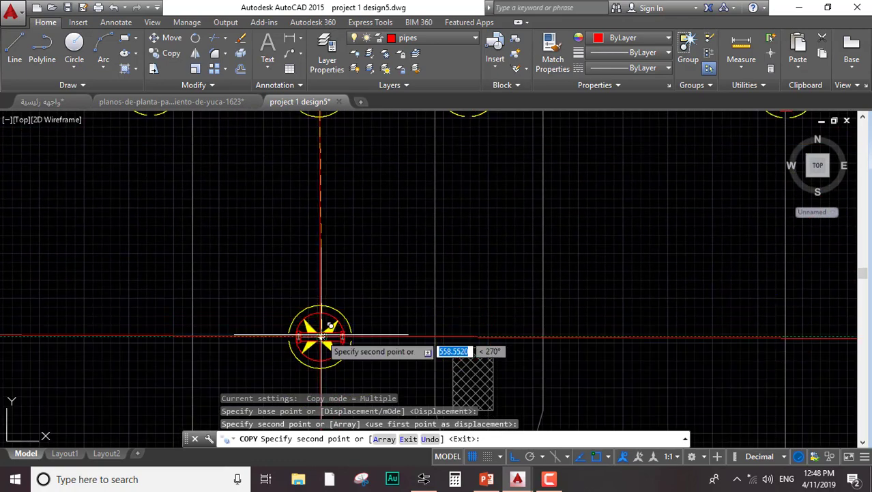
pyautogui.scroll(-3, 318, 323)
pyautogui.scroll(2, 318, 307)
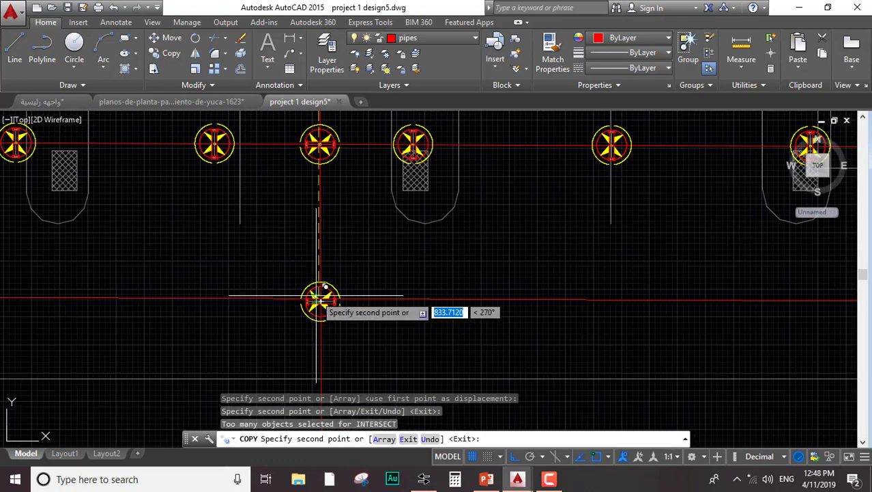
pyautogui.scroll(-2, 321, 342)
pyautogui.scroll(3, 314, 256)
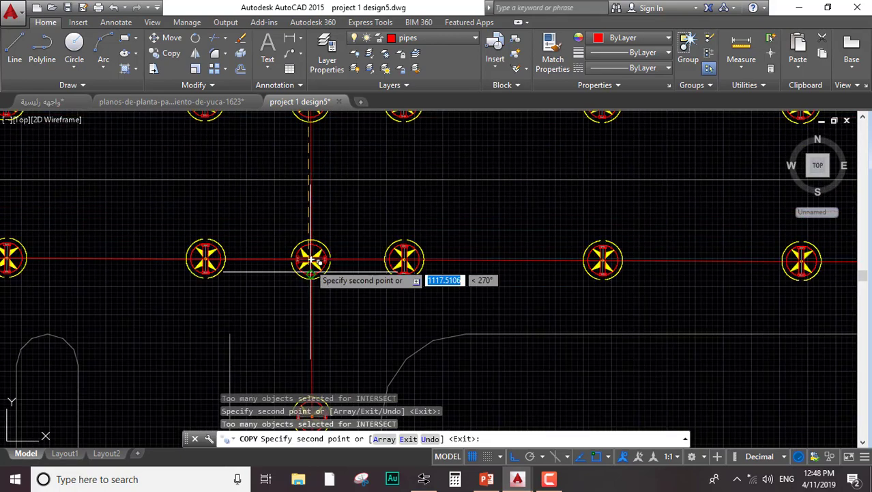
# Place copies of the pipe row at the vertical pipe's sixth, seventh and eighth sprinklers and end the Copy command
pyautogui.moveTo(311, 259); pyautogui.dragTo(299, 118, button='middle')
pyautogui.scroll(-3, 299, 198)
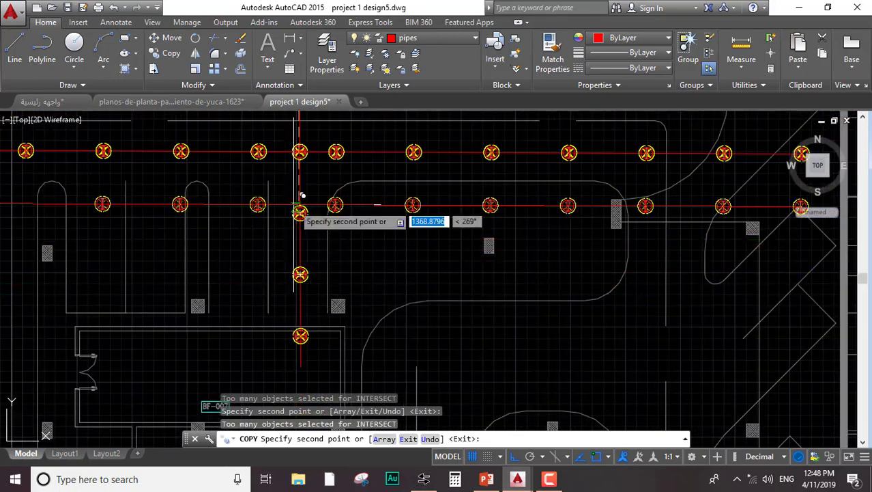
pyautogui.scroll(4, 301, 212)
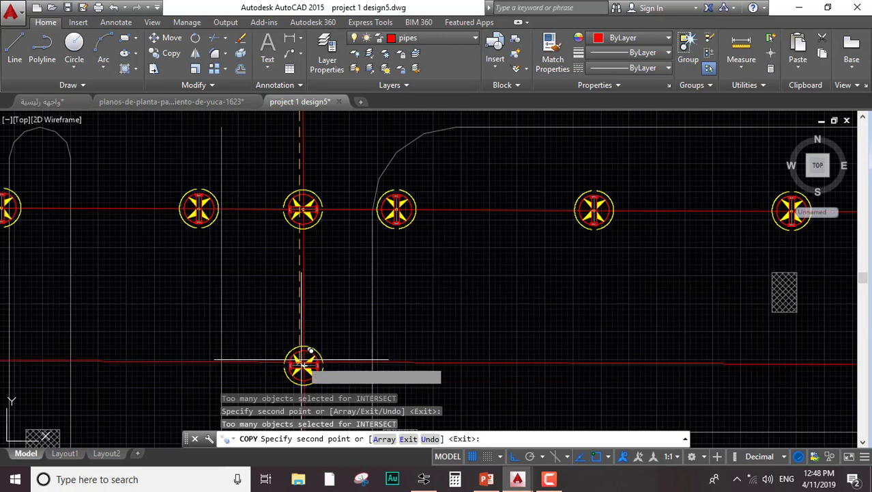
pyautogui.scroll(5, 301, 367)
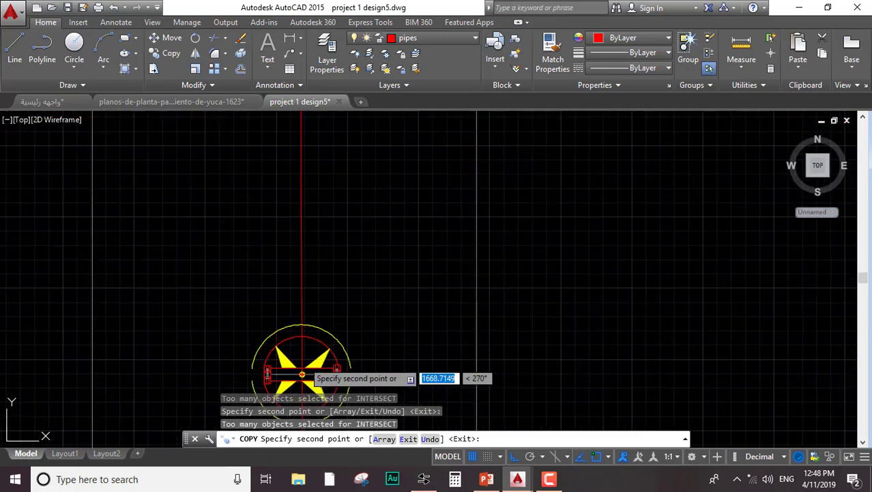
pyautogui.scroll(-3, 300, 383)
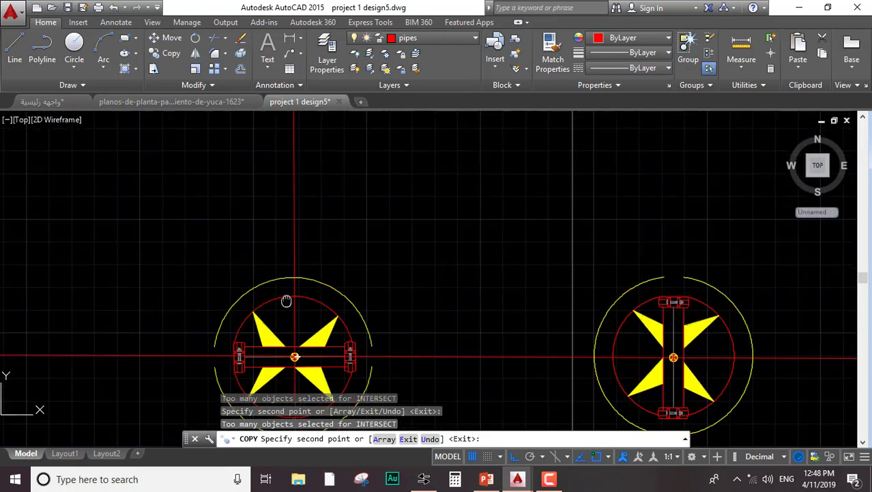
pyautogui.moveTo(300, 382); pyautogui.dragTo(260, 155, button='middle')
pyautogui.scroll(-3, 293, 273)
pyautogui.scroll(8, 247, 197)
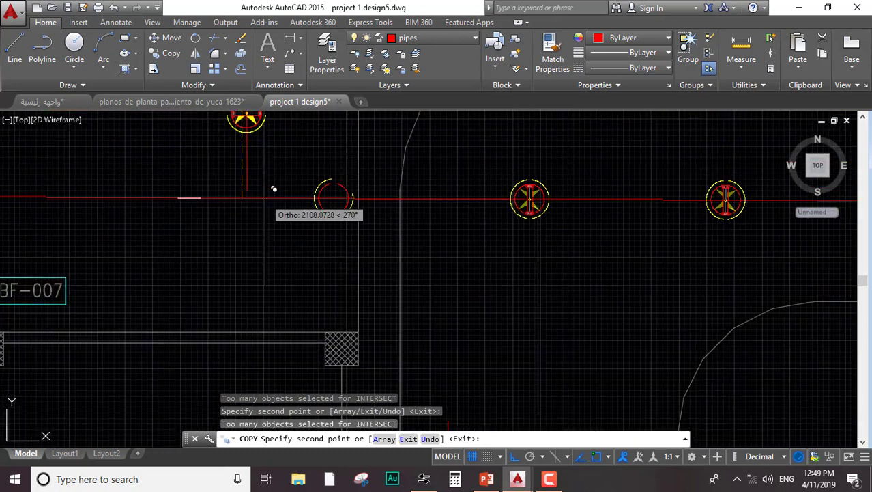
pyautogui.moveTo(274, 189); pyautogui.dragTo(284, 319, button='middle')
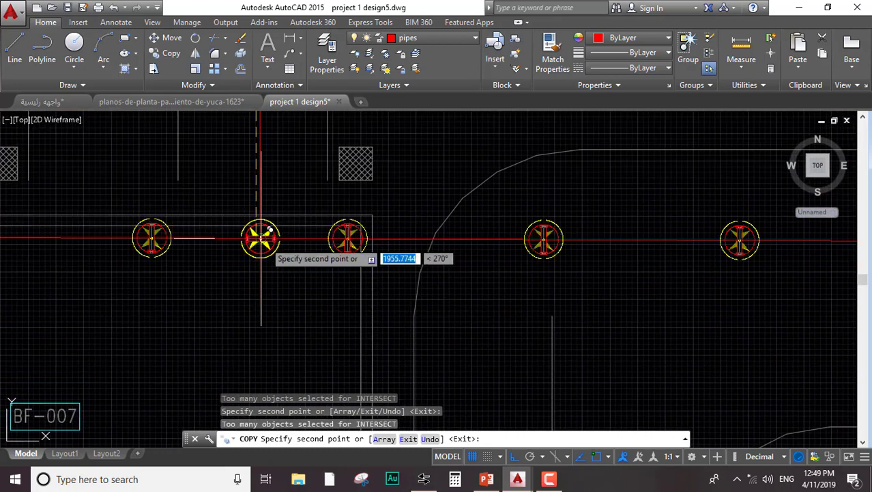
pyautogui.scroll(5, 258, 238)
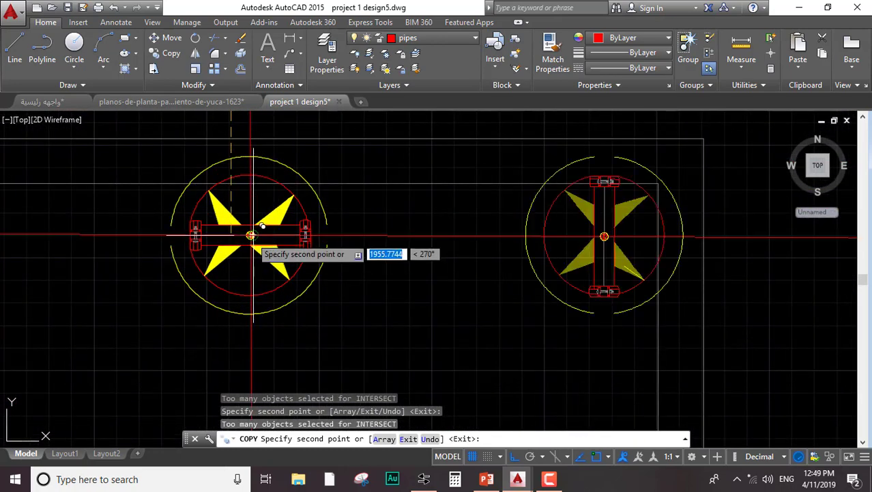
pyautogui.scroll(-3, 263, 240)
pyautogui.scroll(-5, 281, 244)
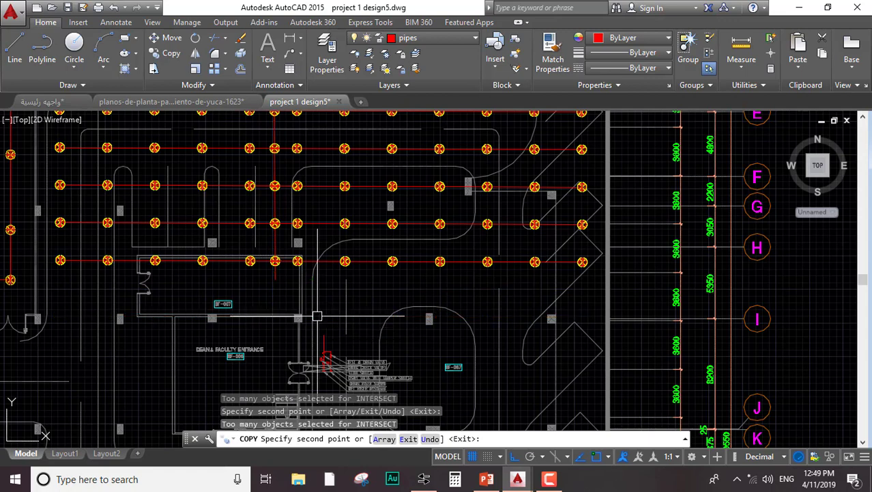
pyautogui.press('Escape')
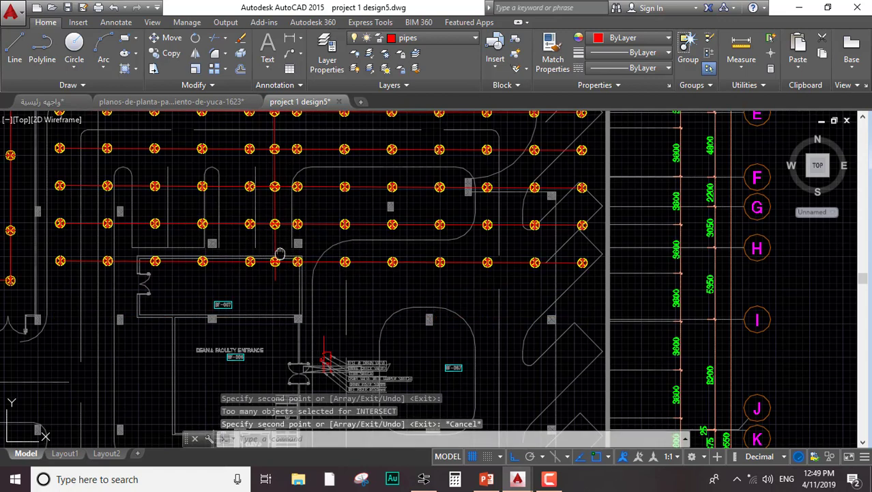
# Erase the vertical pipe together with the sprinklers along it where it crosses the copied horizontal rows
pyautogui.moveTo(274, 229); pyautogui.dragTo(307, 347, button='middle')
pyautogui.moveTo(348, 219); pyautogui.dragTo(360, 305, button='middle')
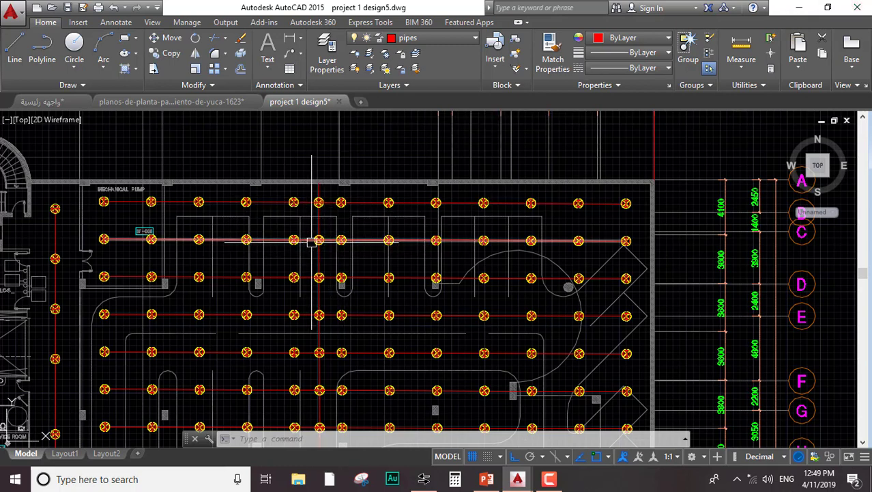
pyautogui.click(319, 253)
pyautogui.scroll(4, 307, 226)
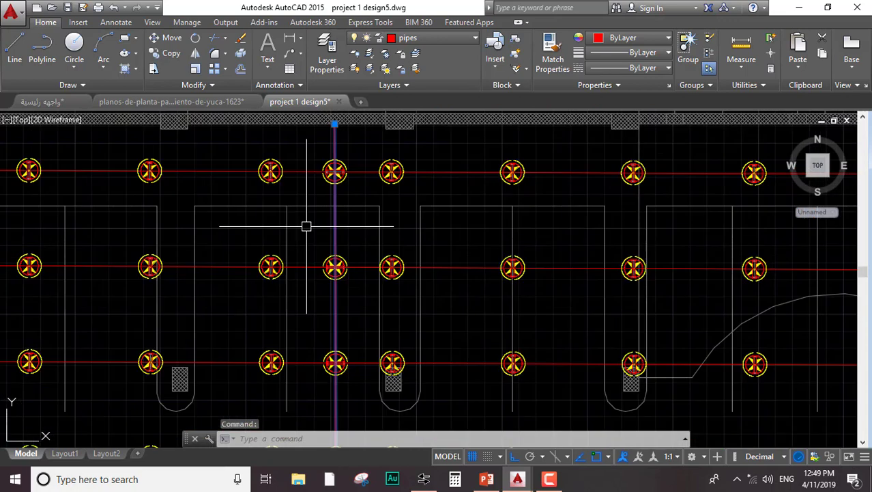
pyautogui.click(347, 258)
pyautogui.moveTo(345, 357)
pyautogui.mouseDown(button='middle')
pyautogui.moveTo(351, 244)
pyautogui.moveTo(343, 144)
pyautogui.mouseUp(button='middle')
pyautogui.moveTo(321, 383); pyautogui.dragTo(315, 185, button='middle')
pyautogui.scroll(3, 317, 195)
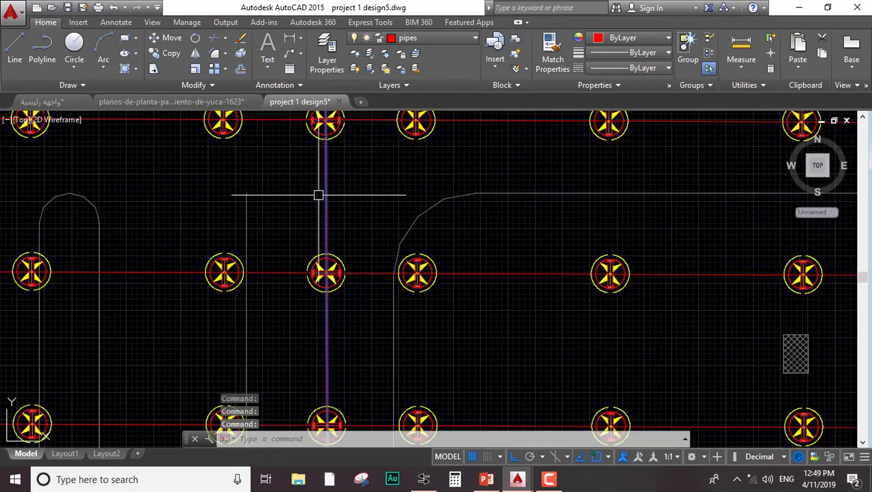
pyautogui.scroll(-6, 326, 209)
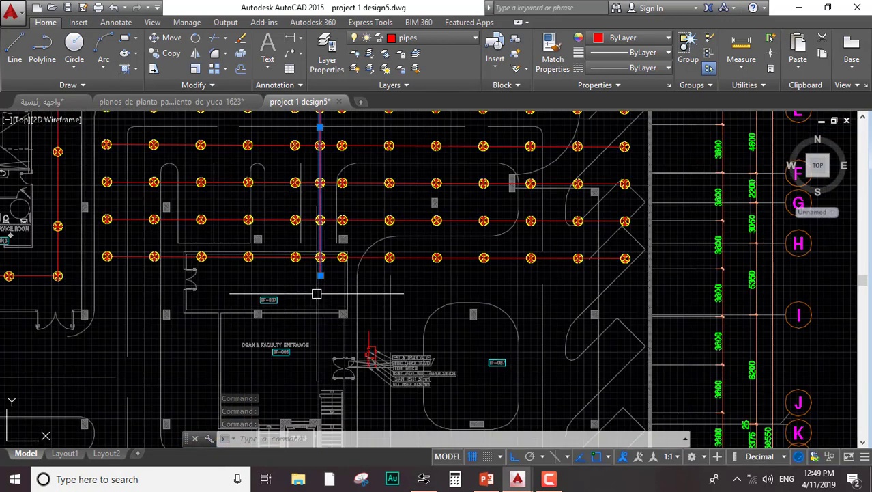
pyautogui.click(316, 294)
pyautogui.moveTo(333, 214); pyautogui.dragTo(342, 354, button='middle')
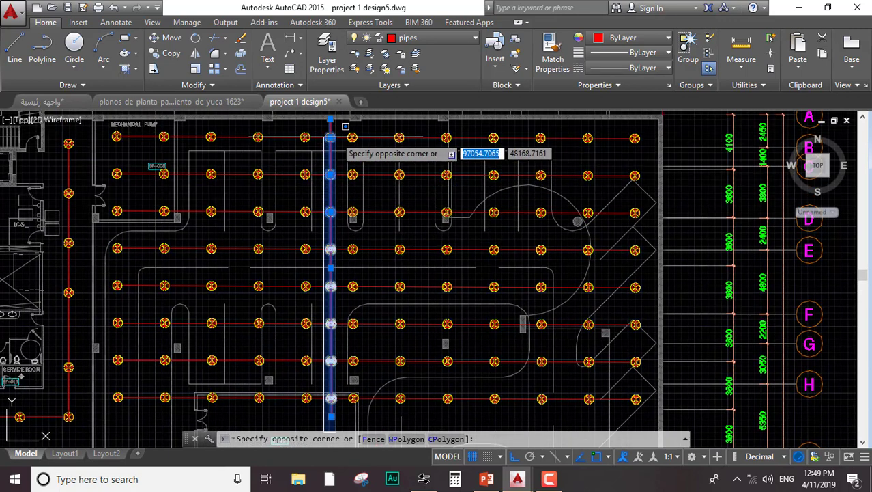
pyautogui.click(344, 161)
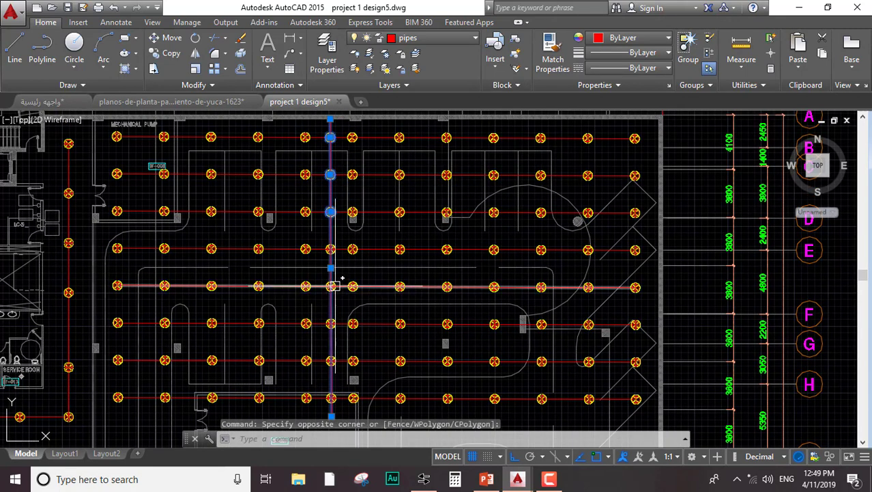
pyautogui.scroll(4, 336, 232)
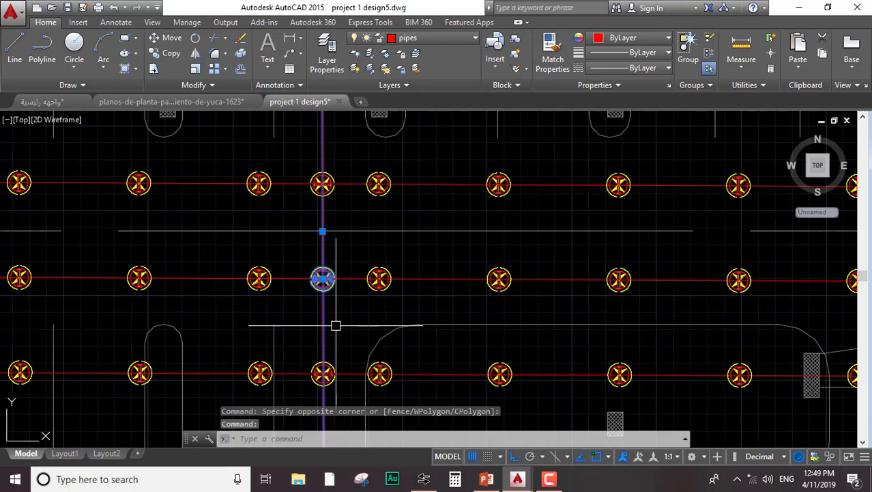
pyautogui.scroll(2, 353, 436)
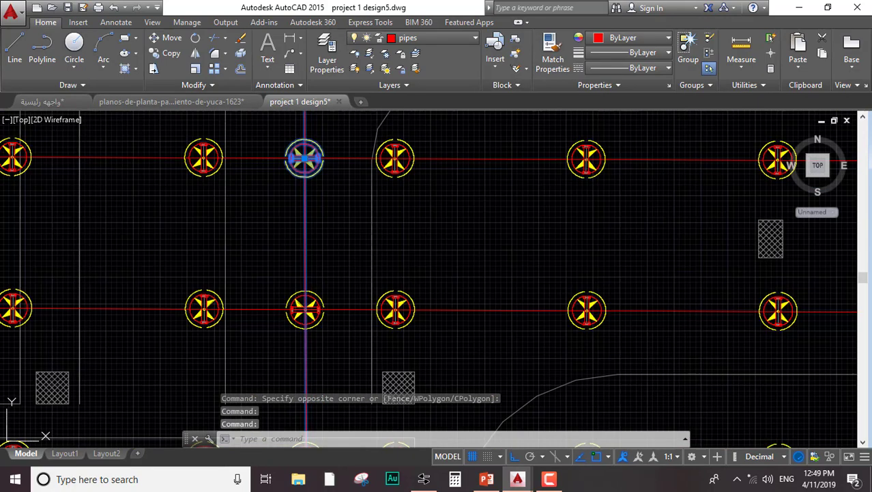
pyautogui.moveTo(320, 295)
pyautogui.mouseDown(button='middle')
pyautogui.moveTo(314, 258)
pyautogui.moveTo(299, 298)
pyautogui.mouseUp(button='middle')
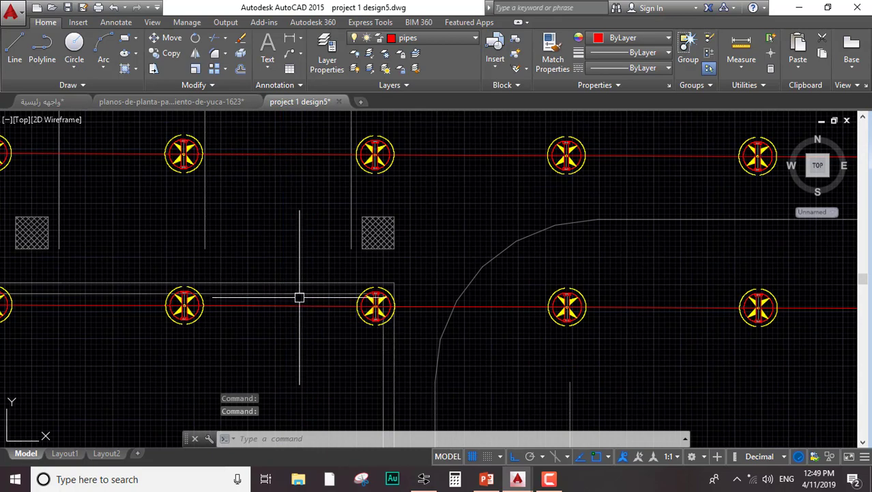
# Erase the leftover extra sprinkler between the fourth and fifth regular heads on the fourth pipe row
pyautogui.scroll(-8, 299, 298)
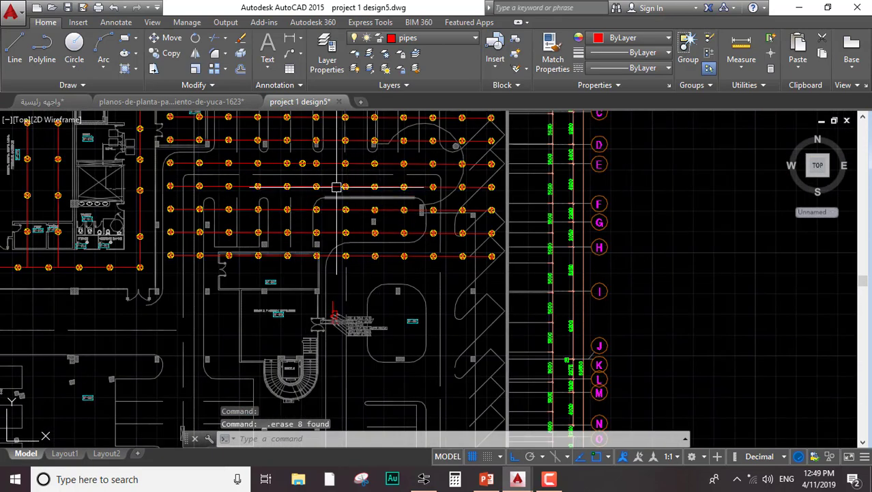
pyautogui.moveTo(336, 186); pyautogui.dragTo(338, 261, button='middle')
pyautogui.scroll(4, 306, 243)
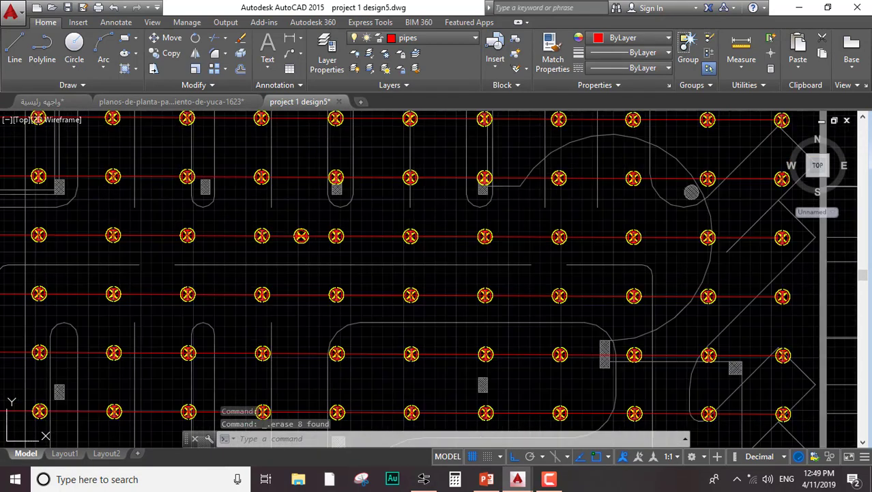
pyautogui.press('Delete')
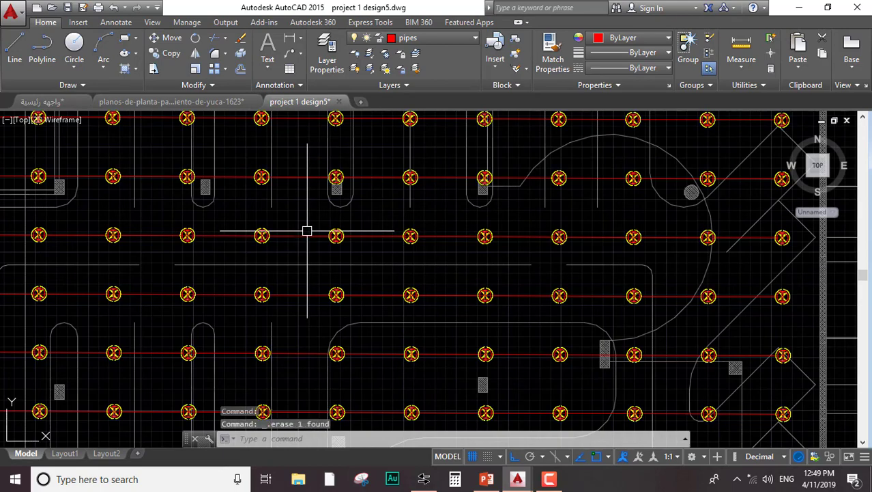
# Measure the horizontal distance from the top row's last sprinkler to the right-hand wall with a linear dimension, without placing it
pyautogui.scroll(-4, 306, 230)
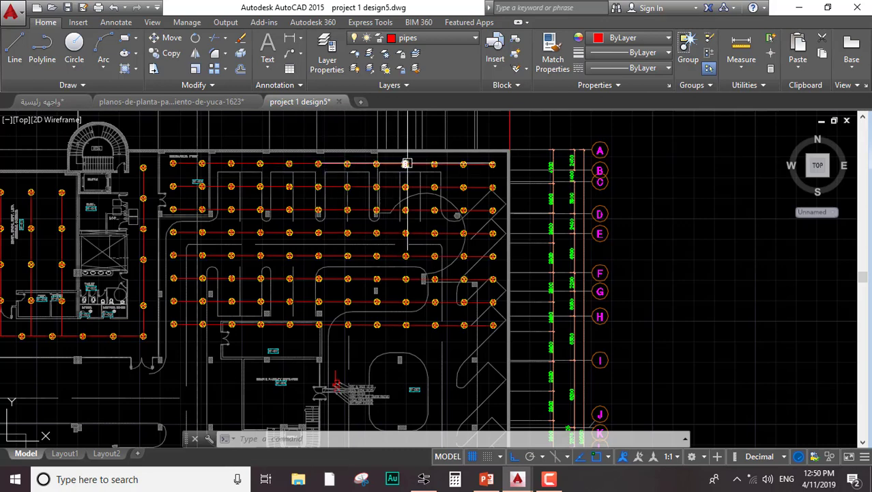
pyautogui.moveTo(491, 164)
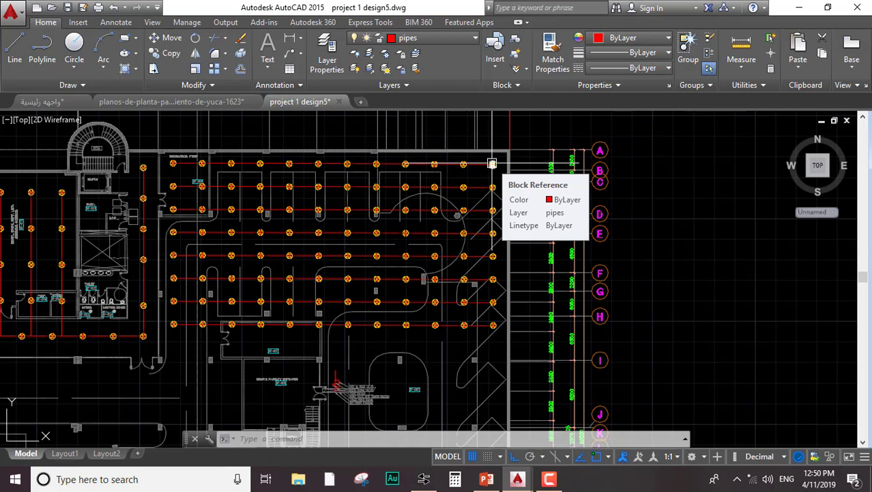
pyautogui.scroll(7, 399, 165)
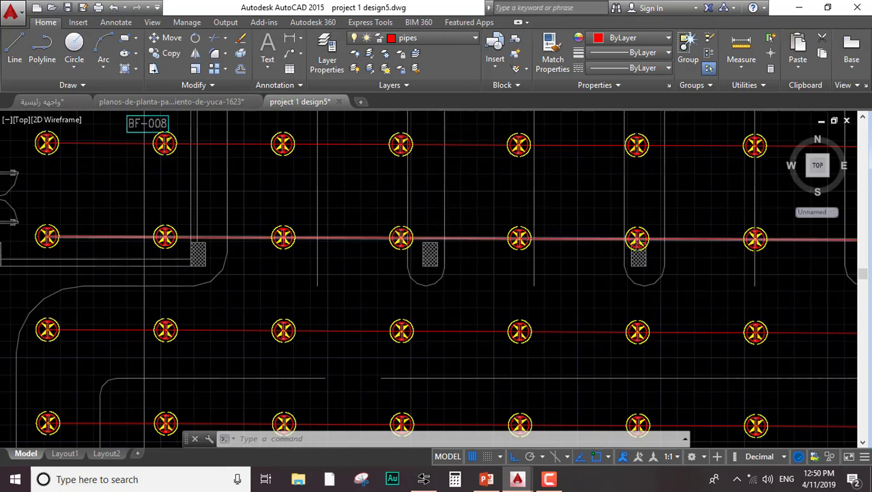
pyautogui.scroll(-5, 539, 254)
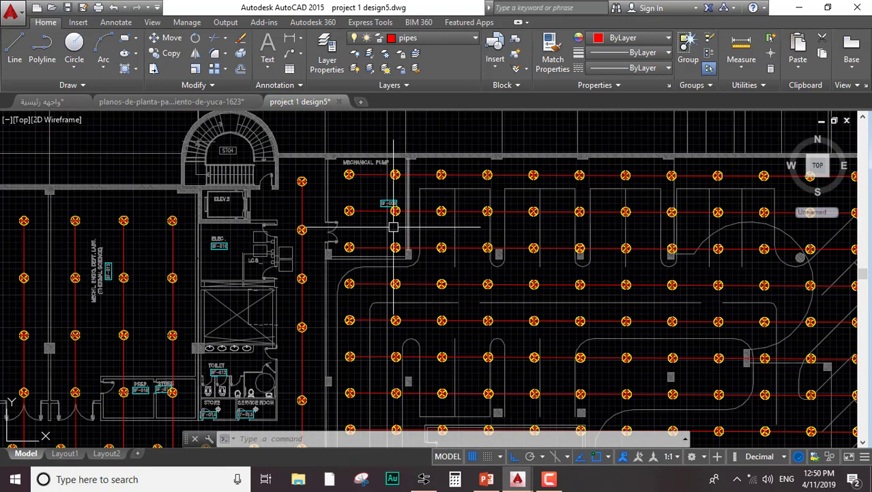
pyautogui.moveTo(639, 291); pyautogui.dragTo(424, 287, button='middle')
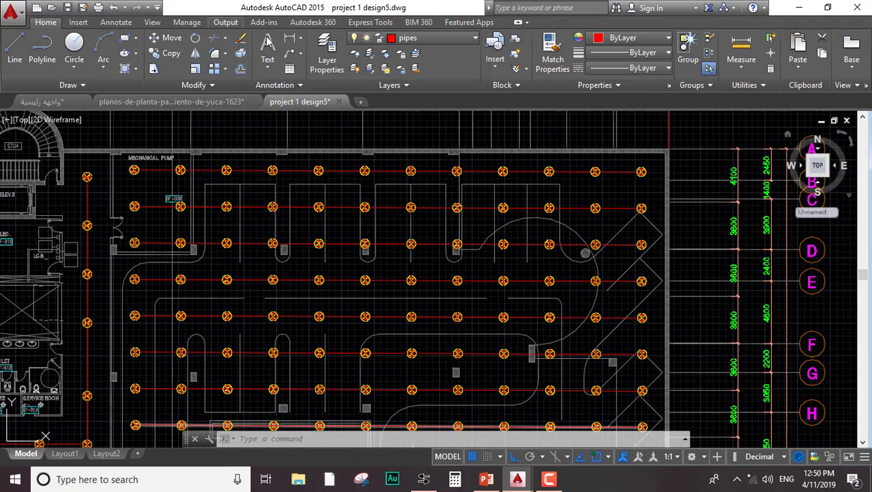
pyautogui.click(291, 41)
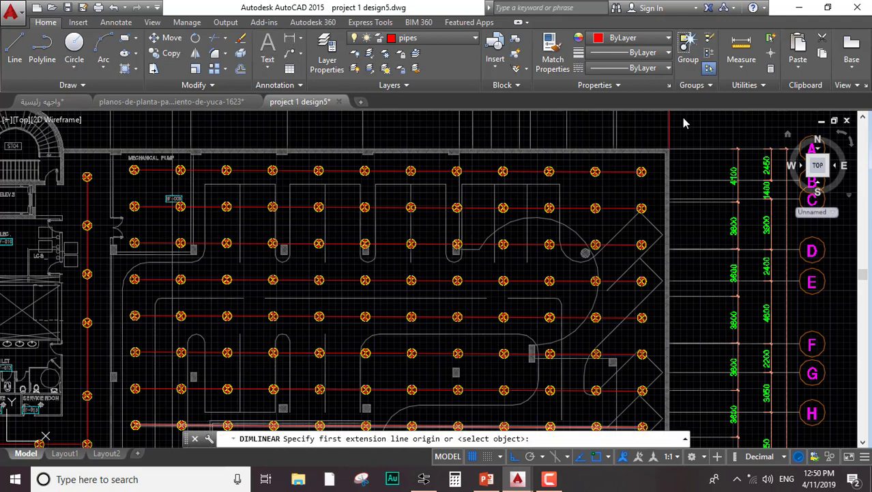
pyautogui.scroll(5, 642, 172)
pyautogui.click(643, 181)
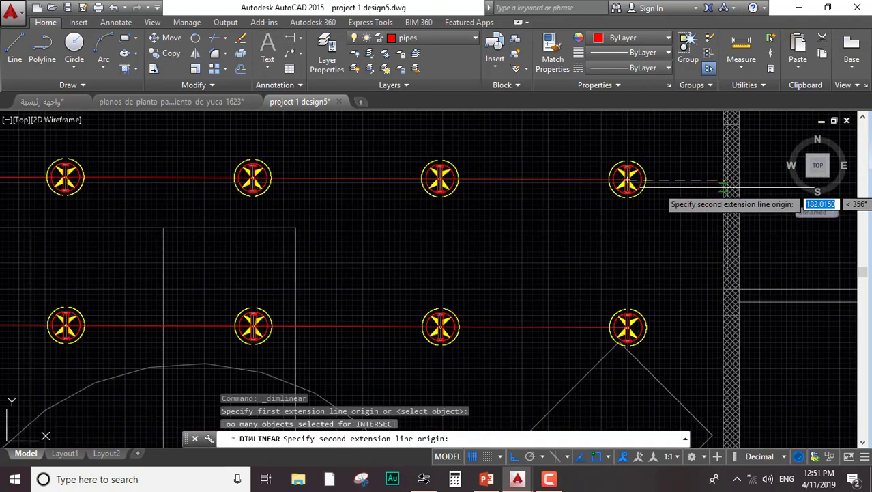
pyautogui.click(722, 184)
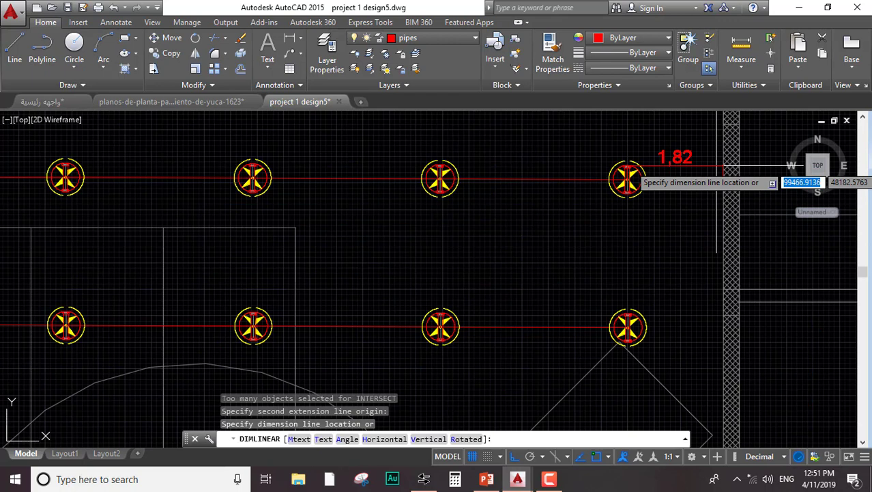
pyautogui.press('Escape')
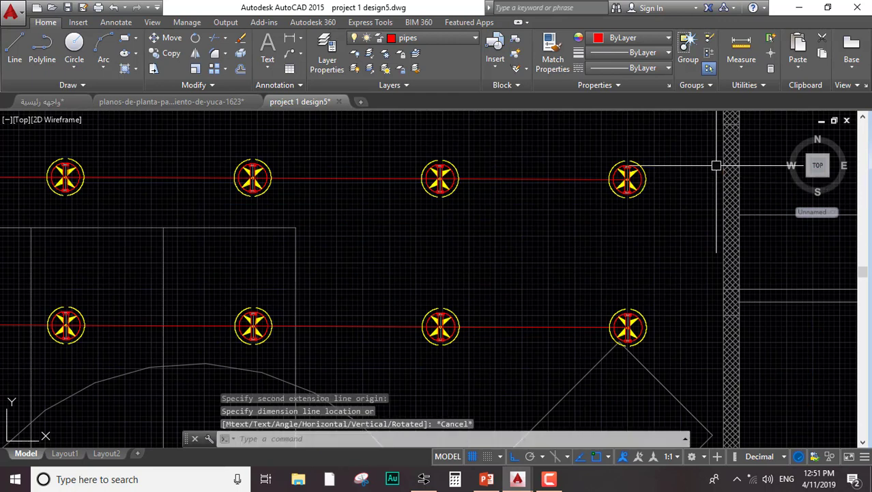
# Measure the spacing between the last two sprinklers of the top row with a linear dimension, without placing it
pyautogui.press('Return')
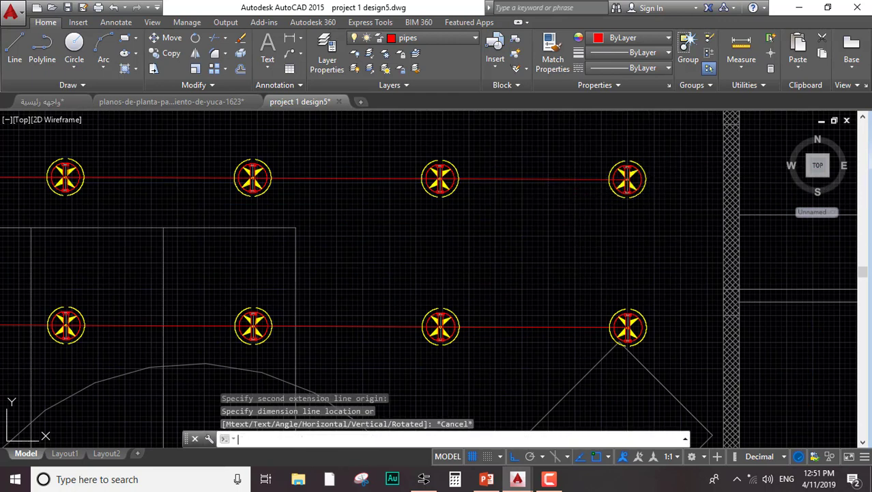
pyautogui.moveTo(584, 205); pyautogui.dragTo(593, 279, button='middle')
pyautogui.click(623, 255)
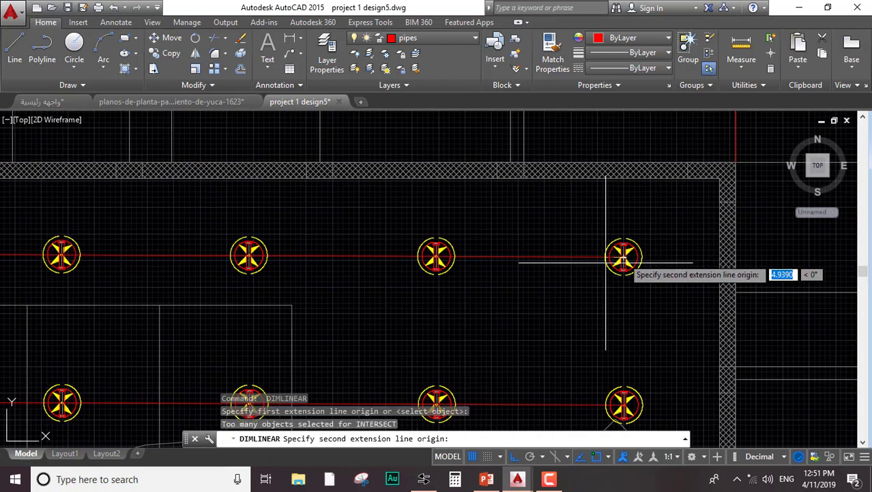
pyautogui.click(436, 256)
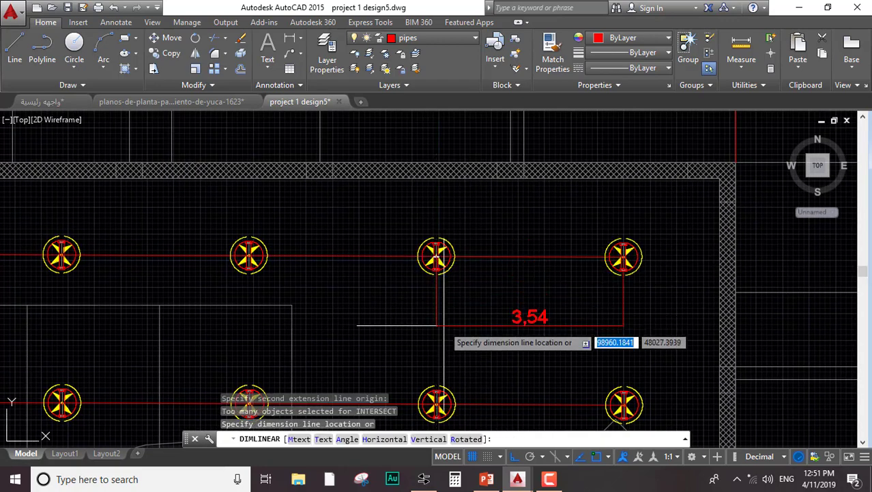
pyautogui.press('Escape')
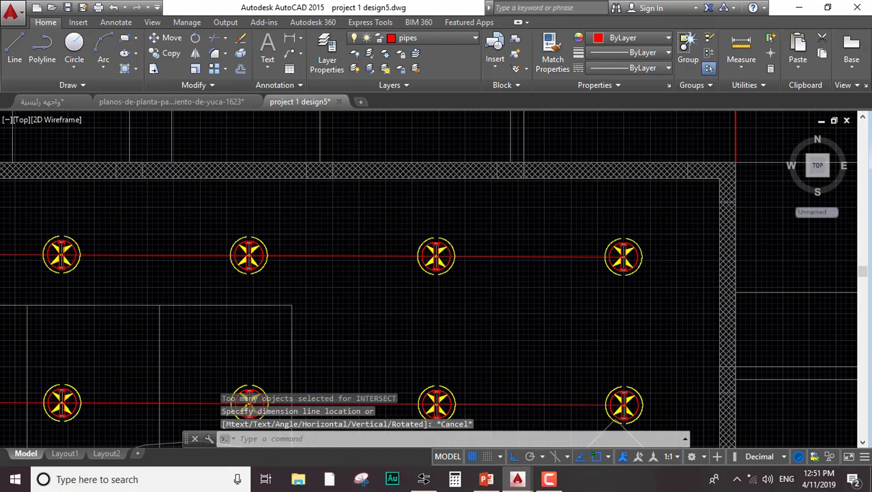
# Inspect the parking rows for sprinklers clashing with columns, examining the third-row sprinkler that overlaps the hatched column beside the curved driveway line
pyautogui.scroll(-4, 384, 298)
pyautogui.moveTo(376, 318); pyautogui.dragTo(441, 208, button='middle')
pyautogui.moveTo(185, 306); pyautogui.dragTo(393, 306, button='middle')
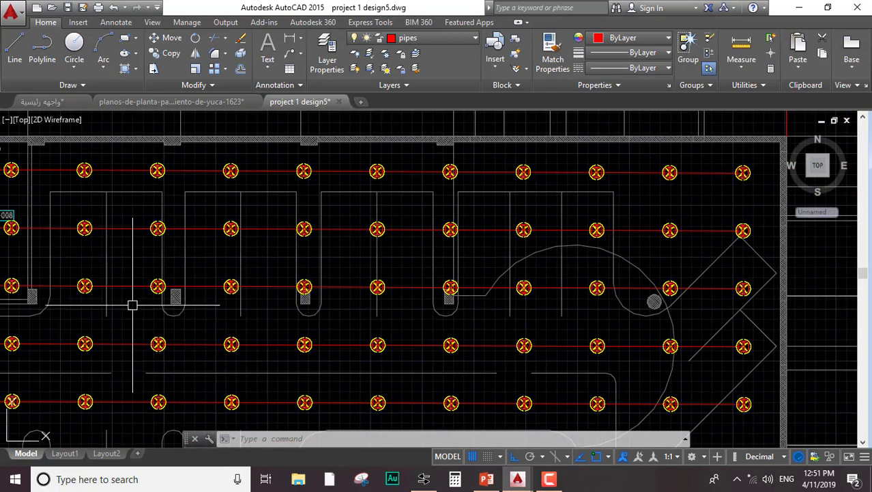
pyautogui.moveTo(97, 283)
pyautogui.mouseDown(button='middle')
pyautogui.moveTo(139, 244)
pyautogui.moveTo(209, 248)
pyautogui.mouseUp(button='middle')
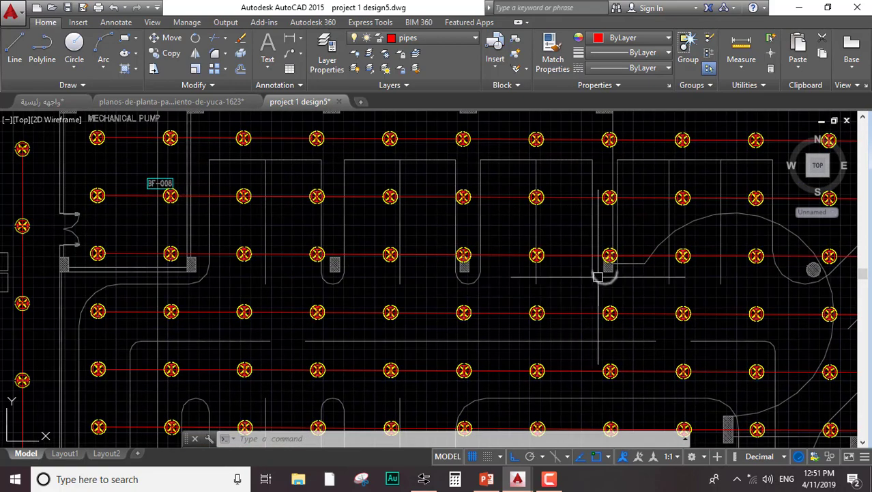
pyautogui.scroll(4, 615, 263)
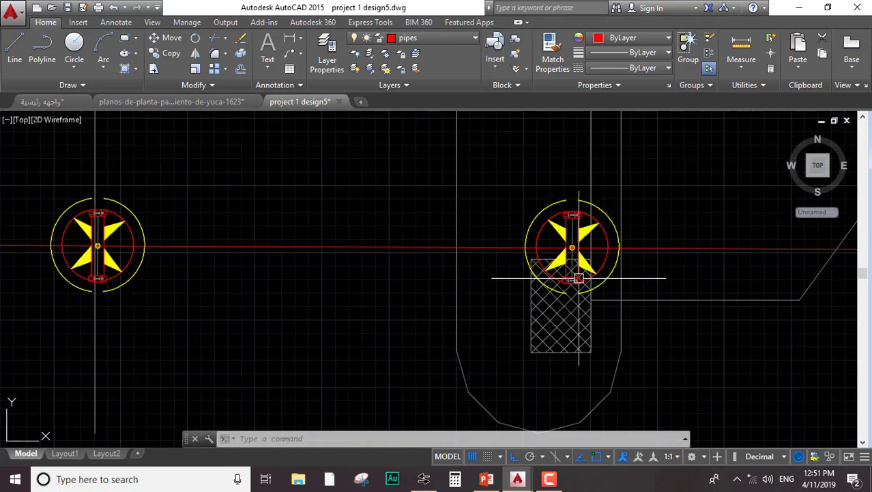
pyautogui.click(580, 223)
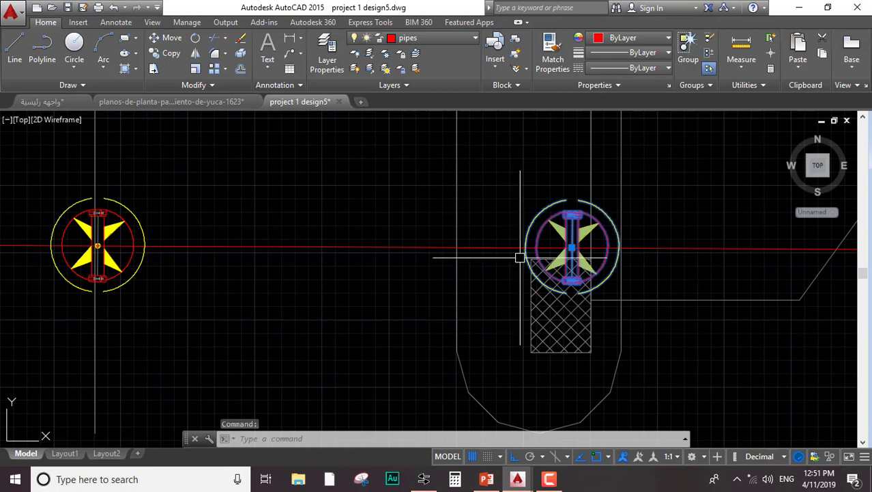
pyautogui.scroll(8, 541, 258)
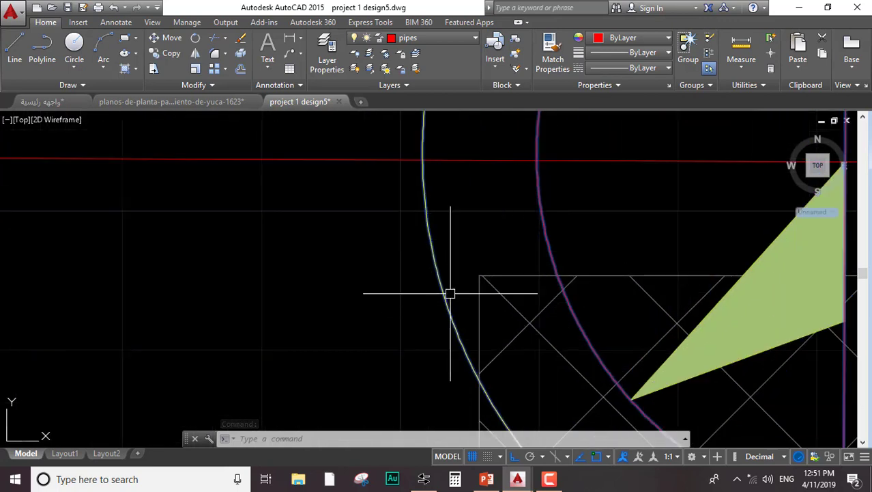
pyautogui.scroll(-3, 449, 292)
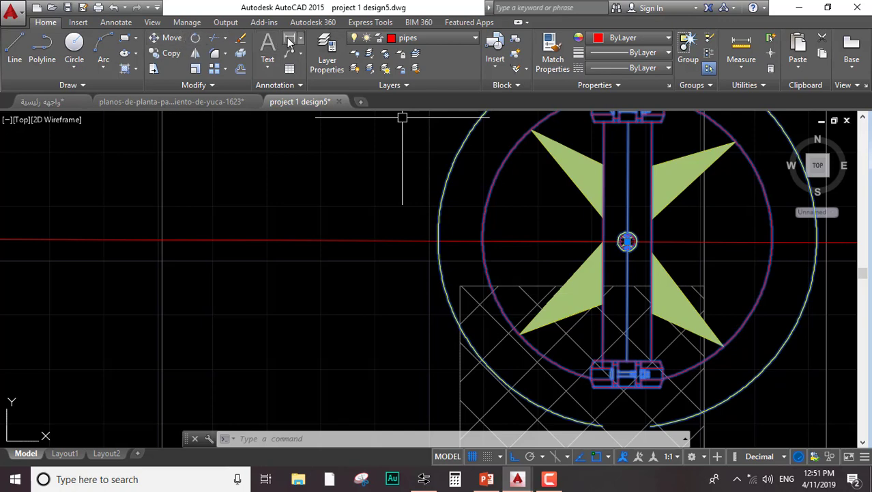
# Measure the vertical distance from the hatched column's upper edge to the third-row pipe with a linear dimension, without placing it
pyautogui.click(289, 39)
pyautogui.click(523, 283)
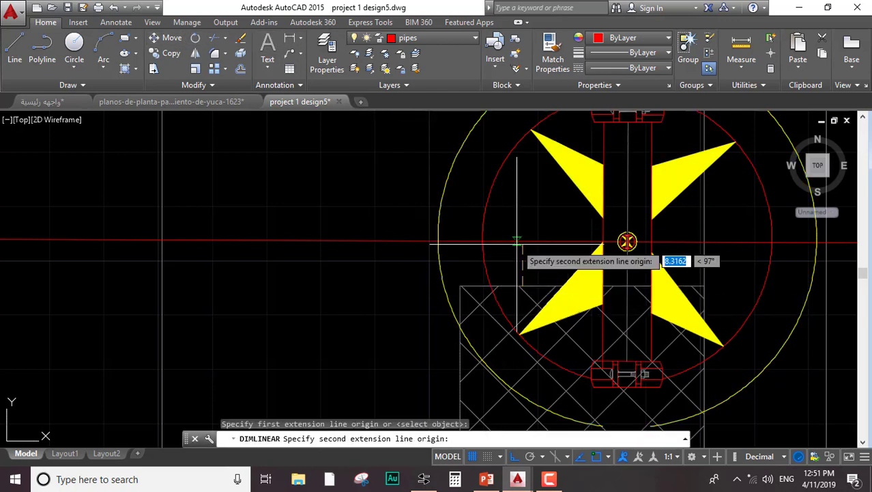
pyautogui.click(517, 241)
pyautogui.scroll(-5, 328, 205)
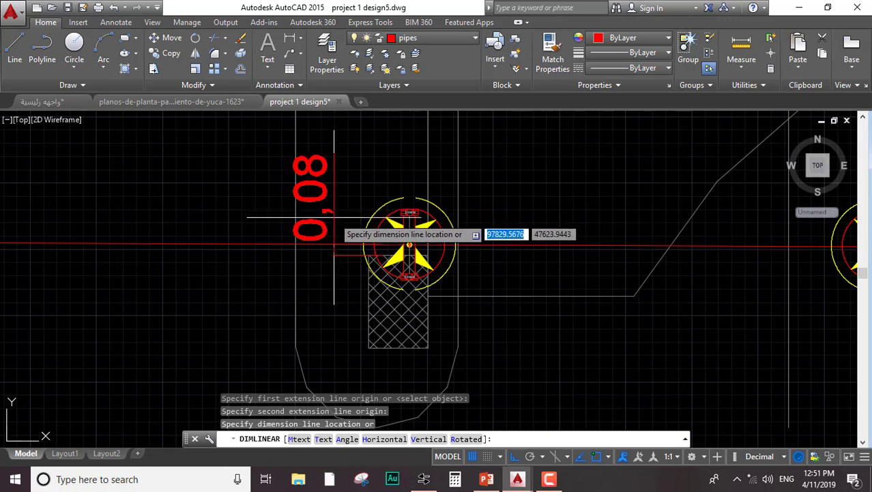
pyautogui.press('Escape')
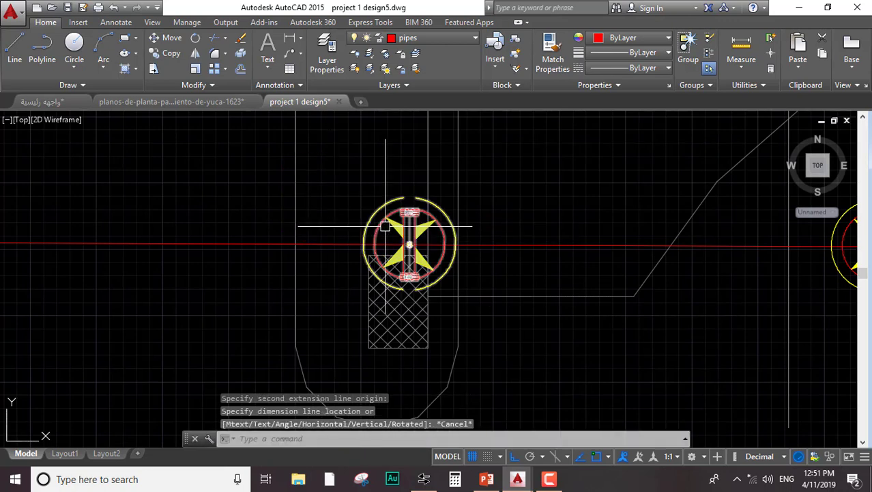
pyautogui.scroll(-4, 418, 238)
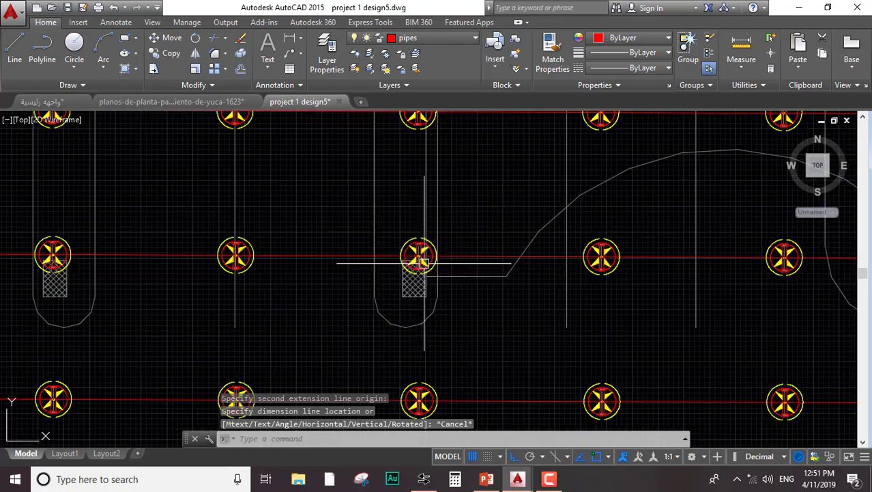
# Shift the third-row sprinkler beside the curved driveway line to the right along its pipe, clear of the hatched column
pyautogui.scroll(6, 417, 259)
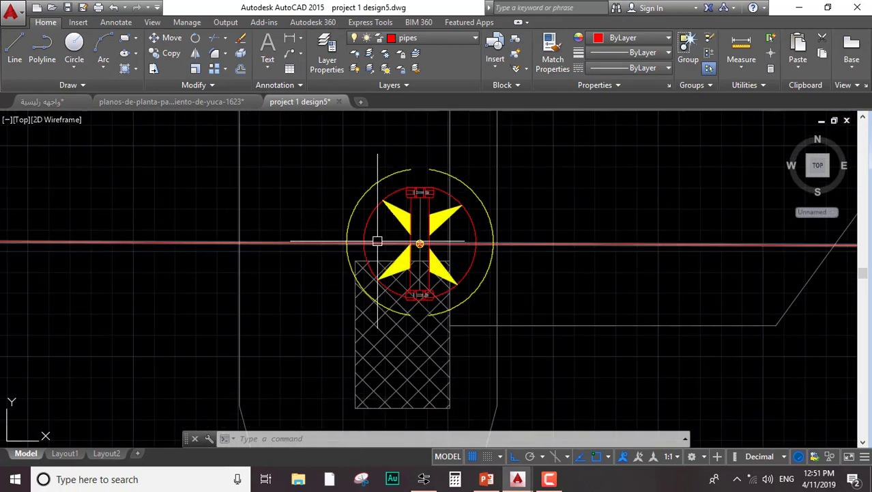
pyautogui.click(413, 236)
pyautogui.click(420, 244)
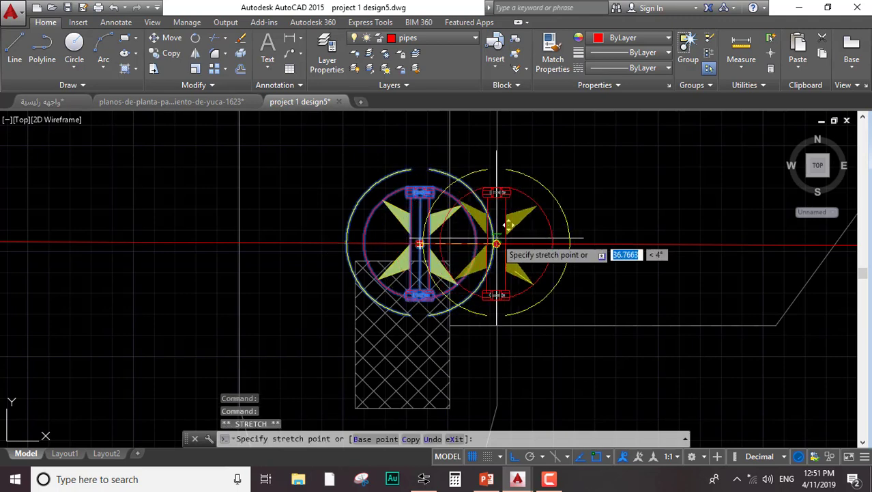
pyautogui.click(538, 242)
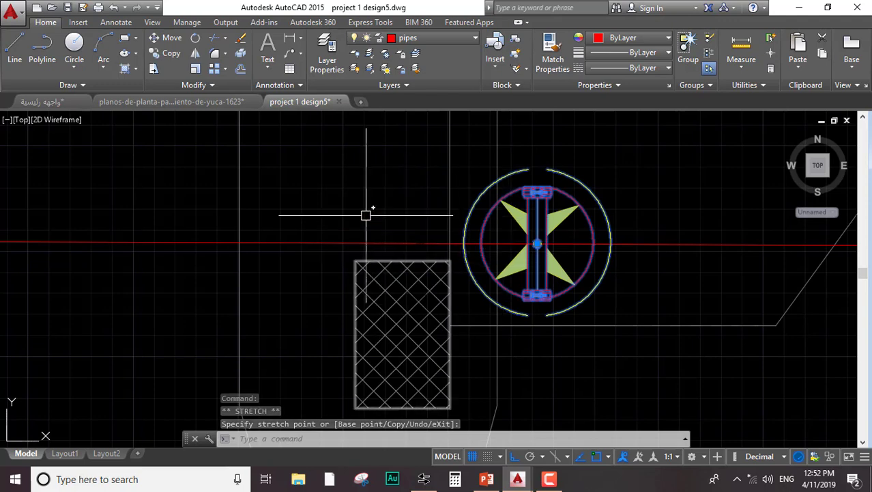
# Shift the third-row sprinkler overlapping the next hatched column to the left along its pipe, clear of that column, and deselect both sprinklers
pyautogui.scroll(-4, 350, 208)
pyautogui.moveTo(185, 302); pyautogui.dragTo(185, 234, button='middle')
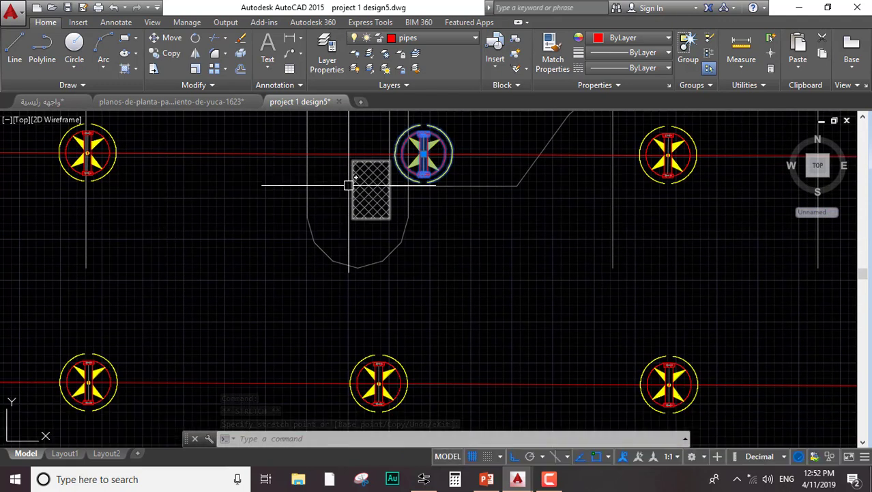
pyautogui.scroll(-5, 374, 300)
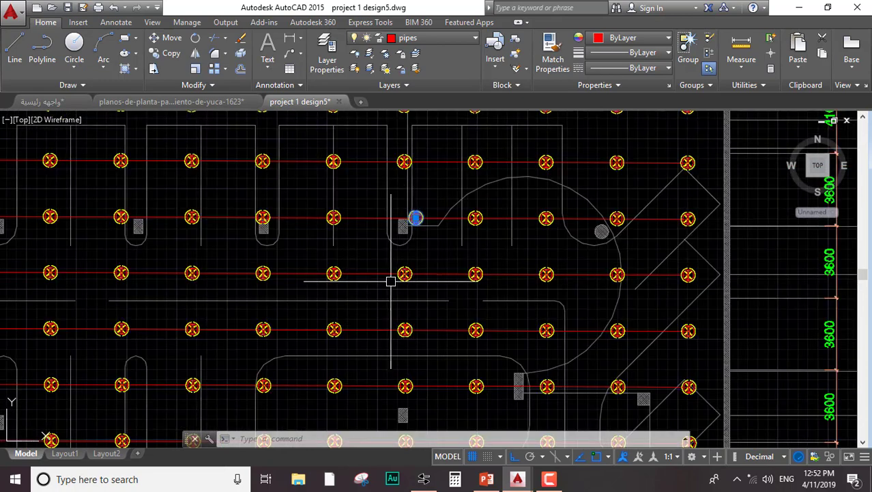
pyautogui.moveTo(318, 331)
pyautogui.mouseDown(button='middle')
pyautogui.moveTo(354, 302)
pyautogui.moveTo(422, 311)
pyautogui.mouseUp(button='middle')
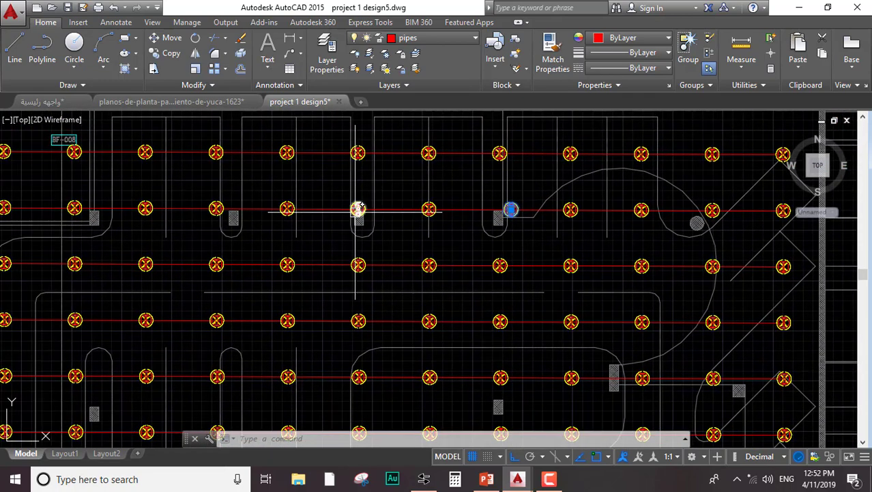
pyautogui.scroll(7, 356, 213)
pyautogui.click(358, 196)
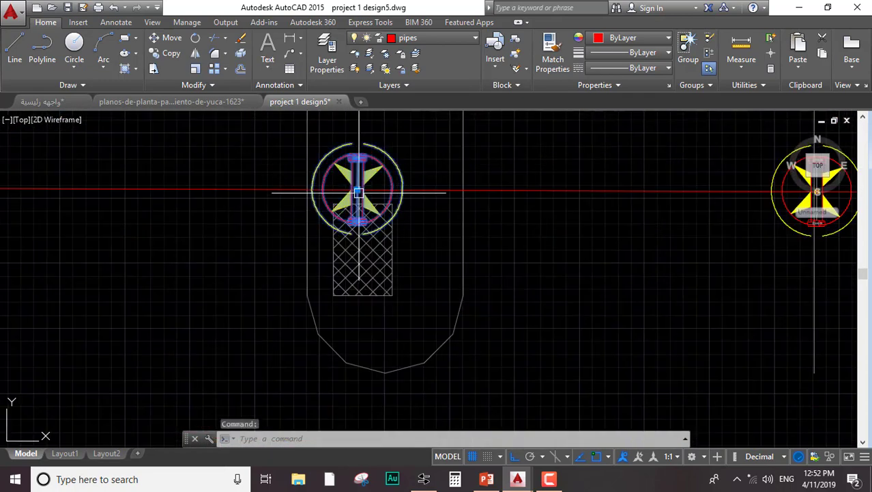
pyautogui.click(358, 194)
pyautogui.click(263, 190)
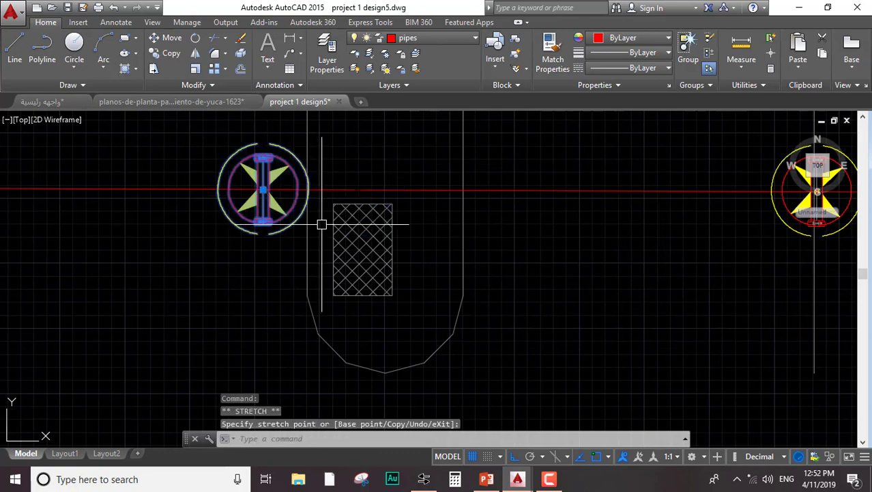
pyautogui.scroll(-6, 322, 224)
pyautogui.moveTo(300, 319); pyautogui.dragTo(296, 287, button='middle')
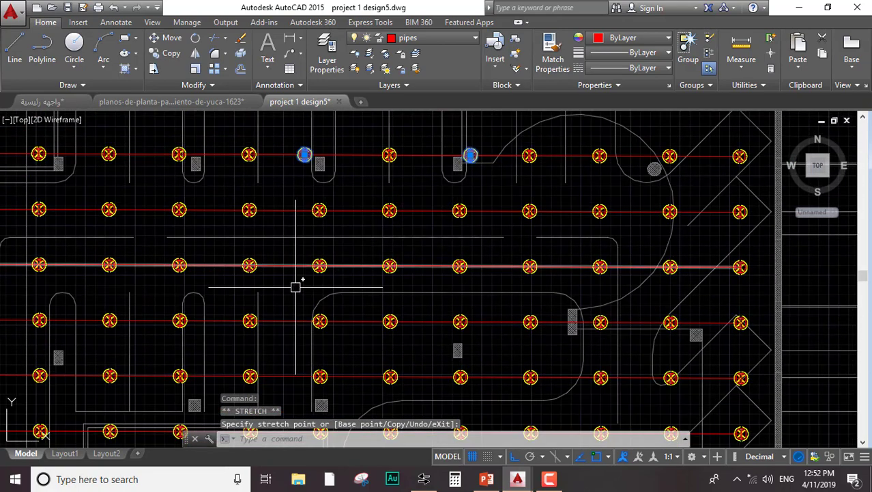
pyautogui.scroll(-4, 302, 256)
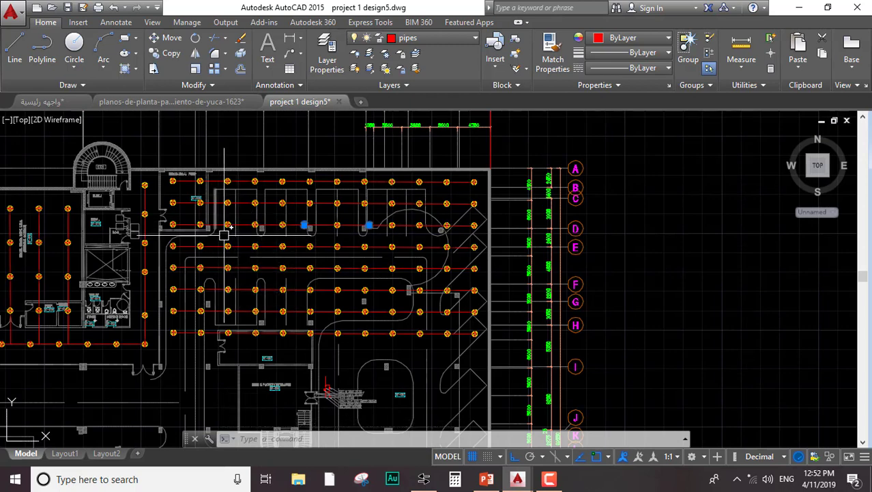
pyautogui.press('Escape')
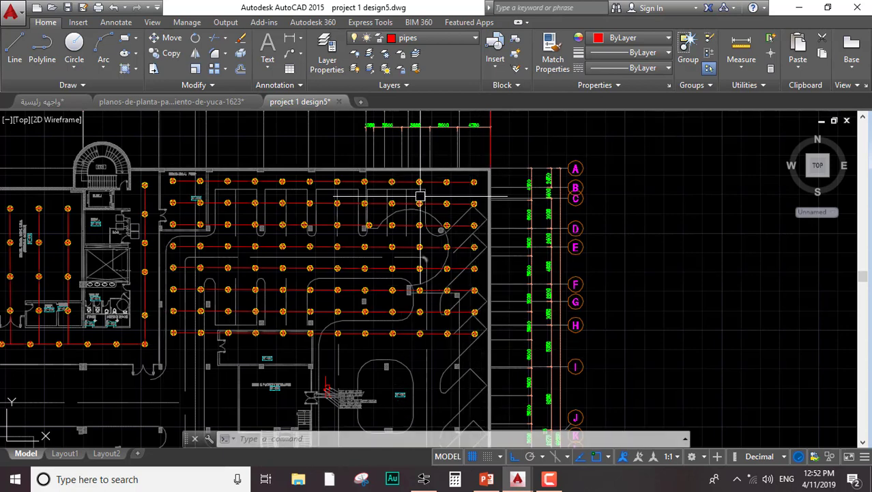
pyautogui.scroll(6, 324, 178)
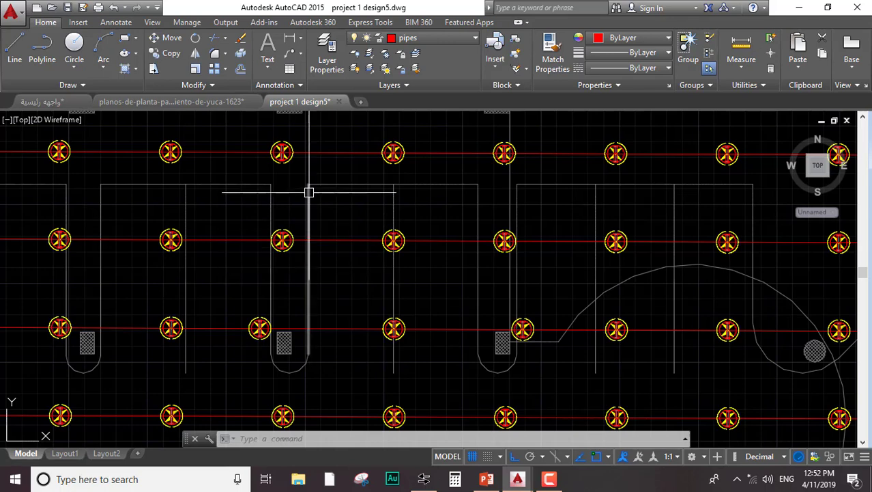
pyautogui.hotkey('ctrl', 'z')
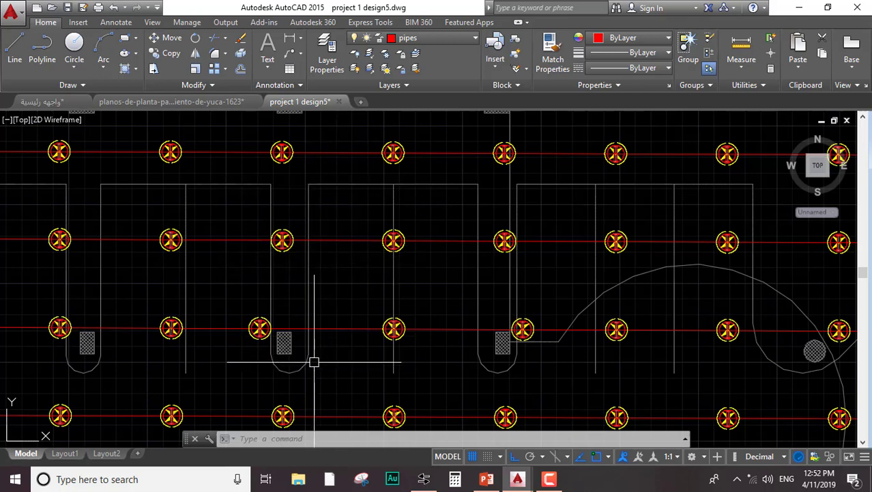
# Draw a vertical pipe line from the top row's midpoint between the sixth and seventh sprinklers down past the bottom sprinkler row
pyautogui.scroll(-6, 350, 317)
pyautogui.scroll(3, 335, 308)
pyautogui.moveTo(335, 308); pyautogui.dragTo(342, 258, button='middle')
pyautogui.moveTo(302, 102)
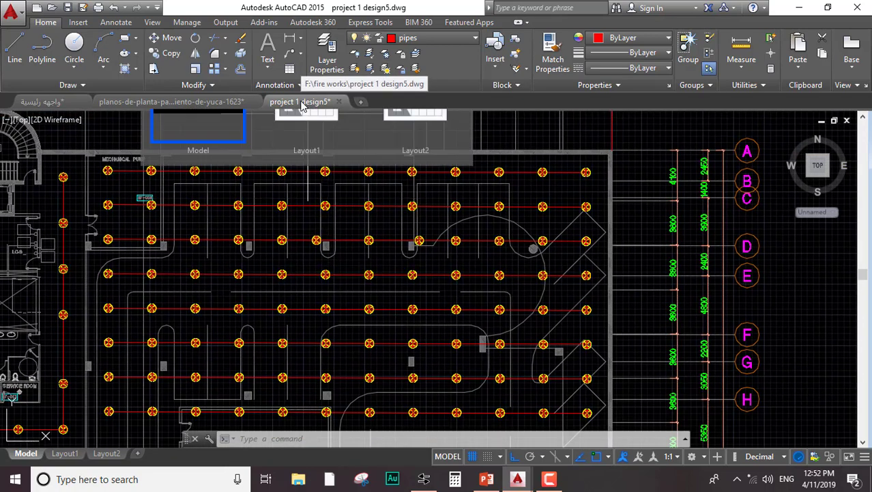
pyautogui.write('1')
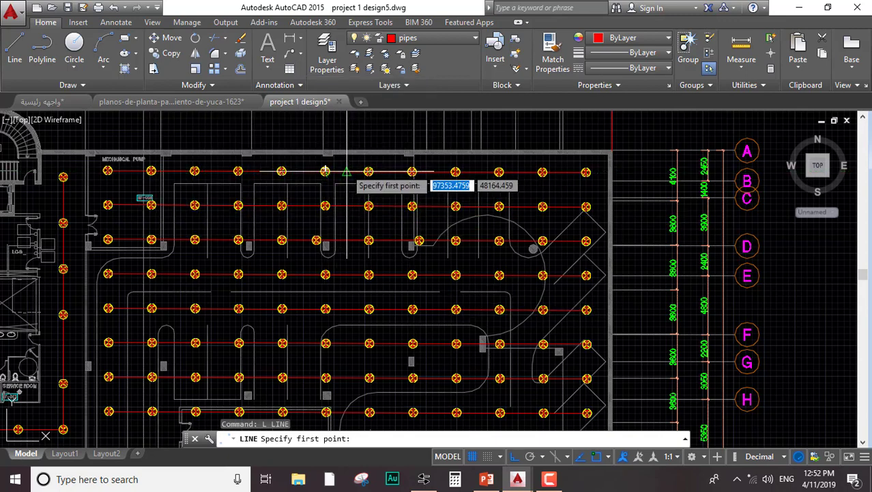
pyautogui.click(347, 171)
pyautogui.moveTo(335, 275); pyautogui.dragTo(322, 160, button='middle')
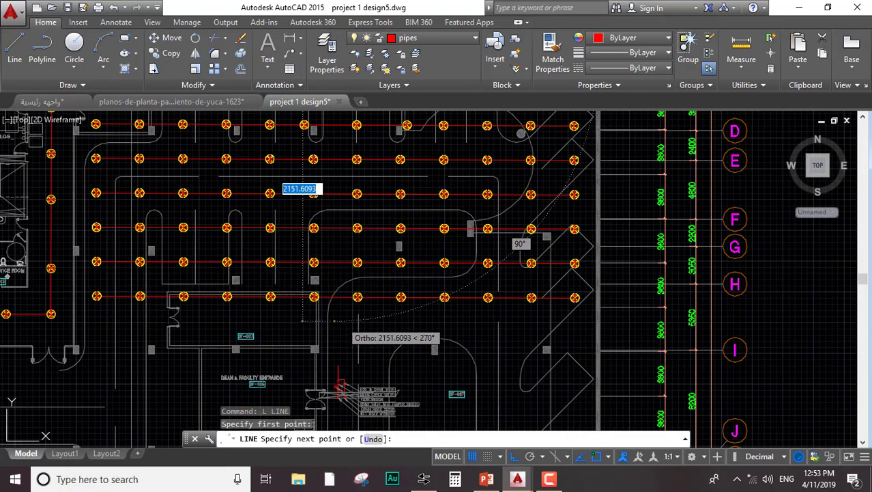
pyautogui.click(336, 321)
pyautogui.press('Escape')
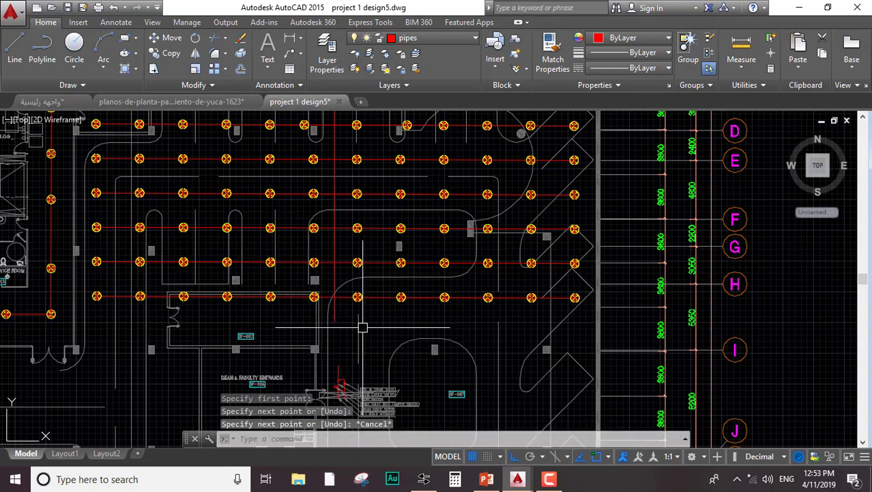
# Examine the new vertical pipe's route across all sprinkler rows and its position relative to the parking columns
pyautogui.scroll(4, 331, 201)
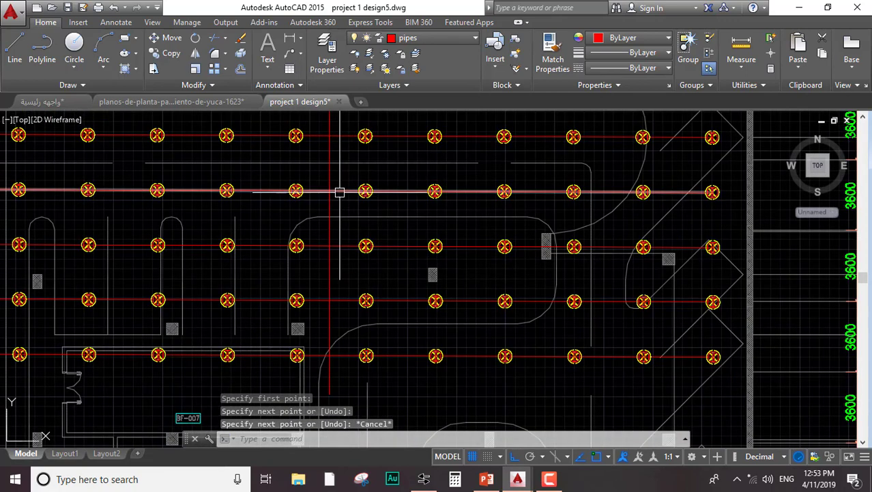
pyautogui.scroll(-5, 326, 205)
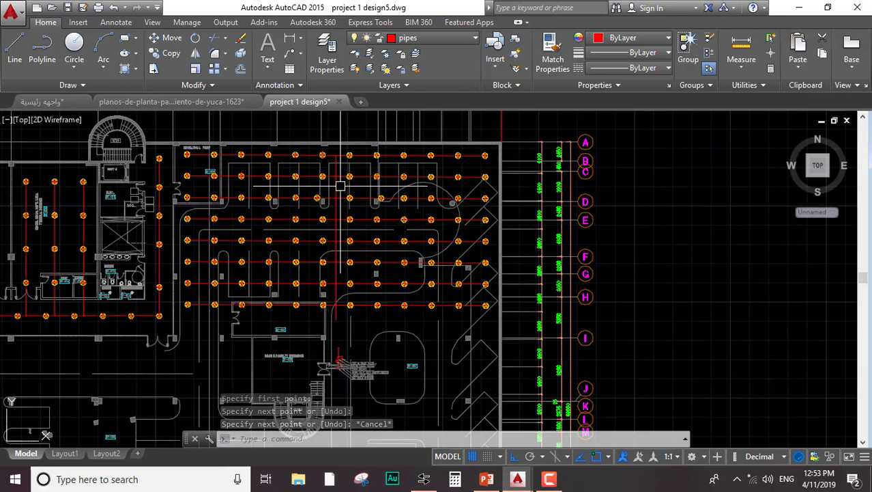
pyautogui.scroll(5, 340, 195)
pyautogui.moveTo(339, 195); pyautogui.dragTo(321, 265, button='middle')
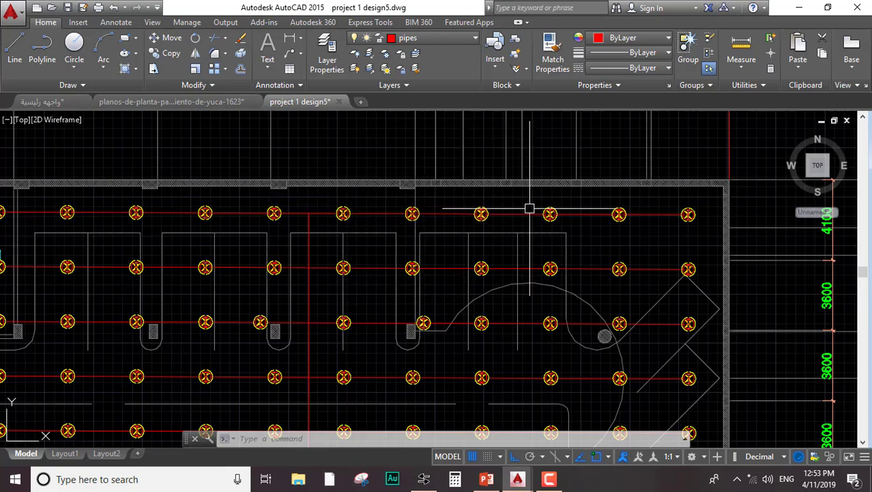
pyautogui.scroll(-3, 206, 233)
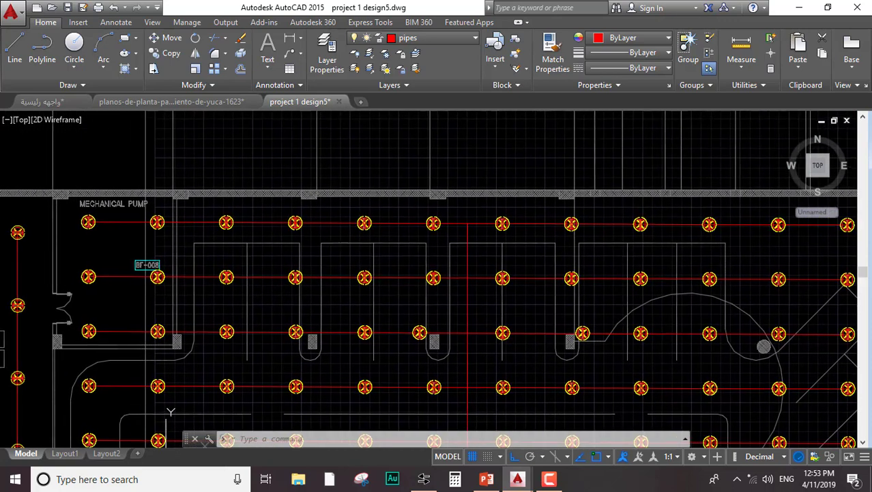
pyautogui.scroll(3, 175, 226)
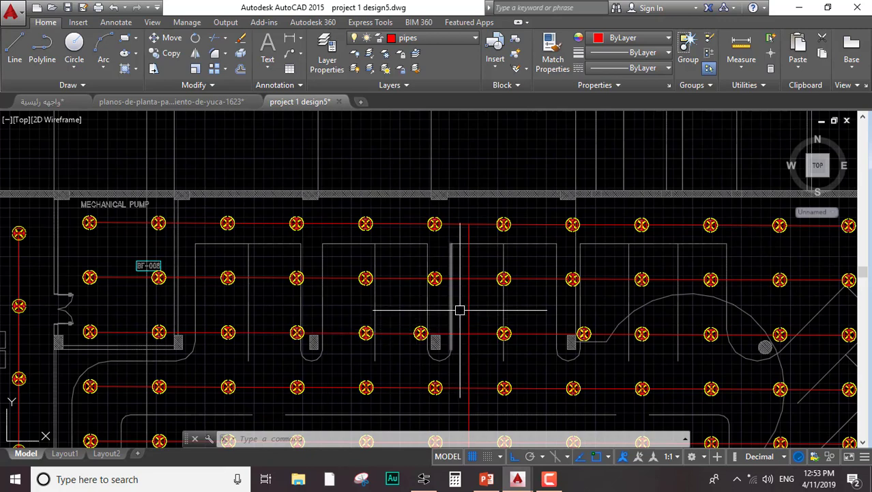
pyautogui.moveTo(466, 296)
pyautogui.mouseDown(button='middle')
pyautogui.moveTo(441, 275)
pyautogui.moveTo(411, 157)
pyautogui.mouseUp(button='middle')
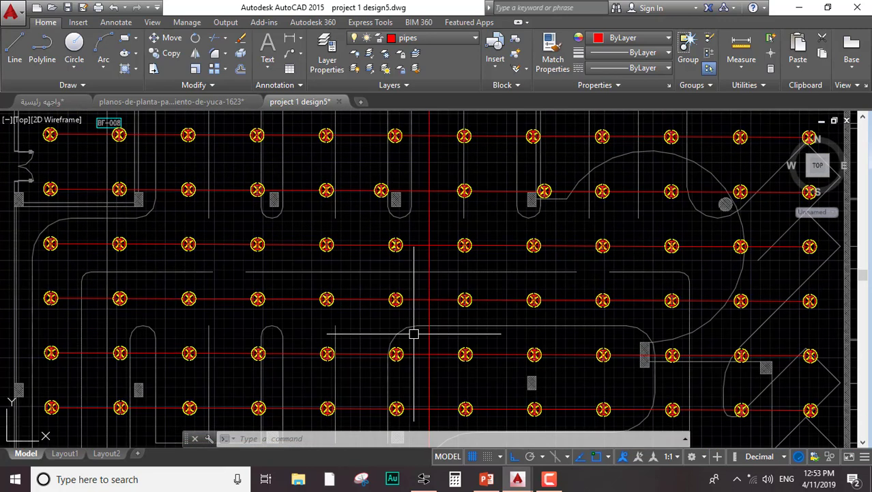
pyautogui.scroll(-4, 414, 334)
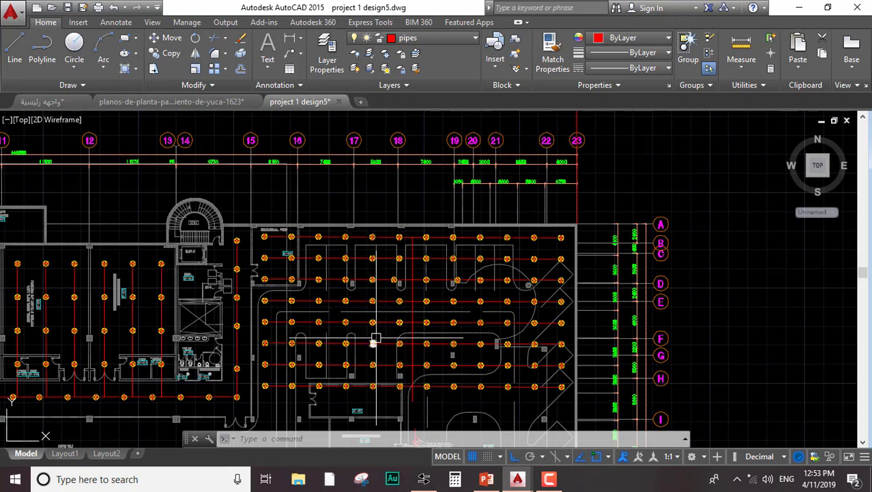
pyautogui.moveTo(357, 426); pyautogui.dragTo(363, 308, button='middle')
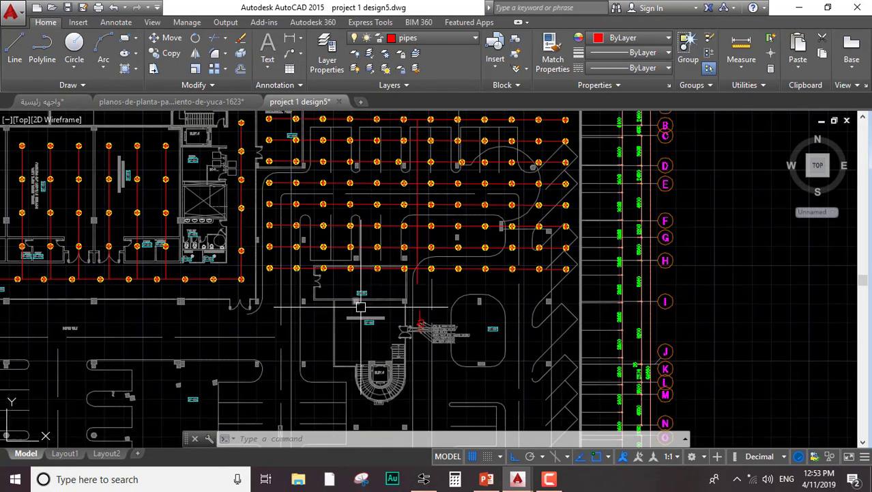
pyautogui.moveTo(345, 201); pyautogui.dragTo(344, 270, button='middle')
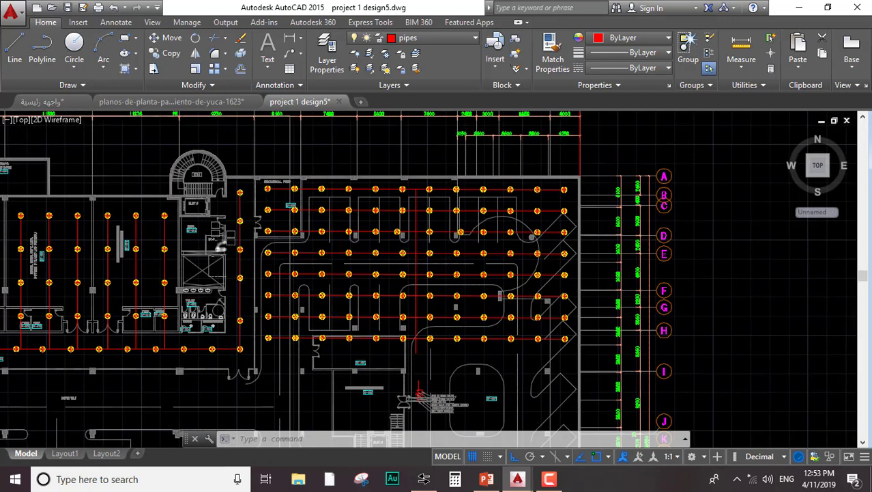
# Examine the vertical corridor sprinkler line between the stair and elevator block and the mechanical pump room
pyautogui.scroll(4, 226, 250)
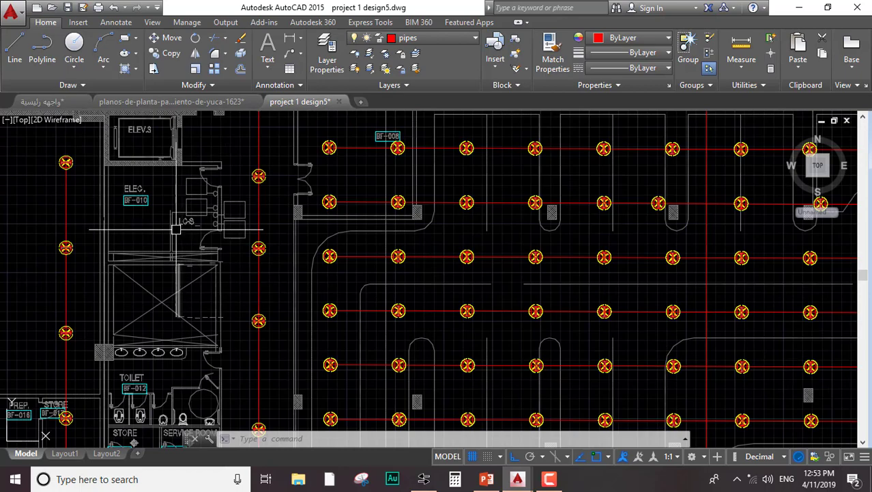
pyautogui.scroll(-4, 172, 372)
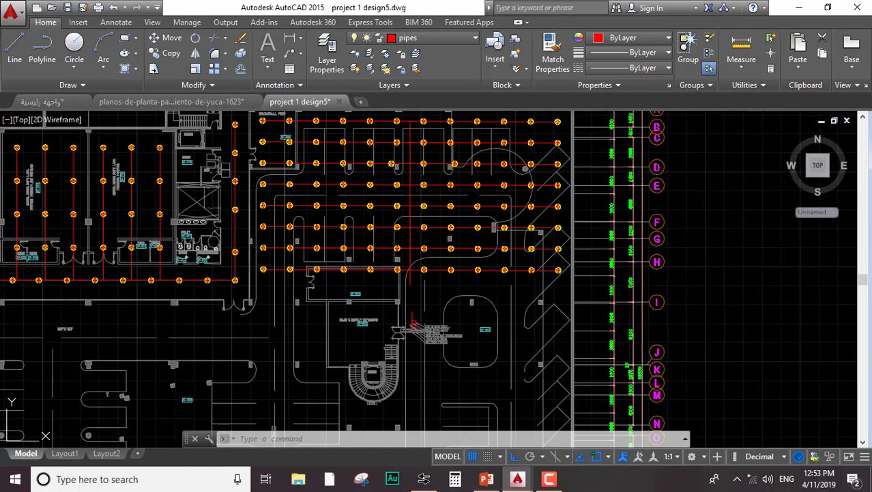
pyautogui.moveTo(227, 151); pyautogui.dragTo(228, 197, button='middle')
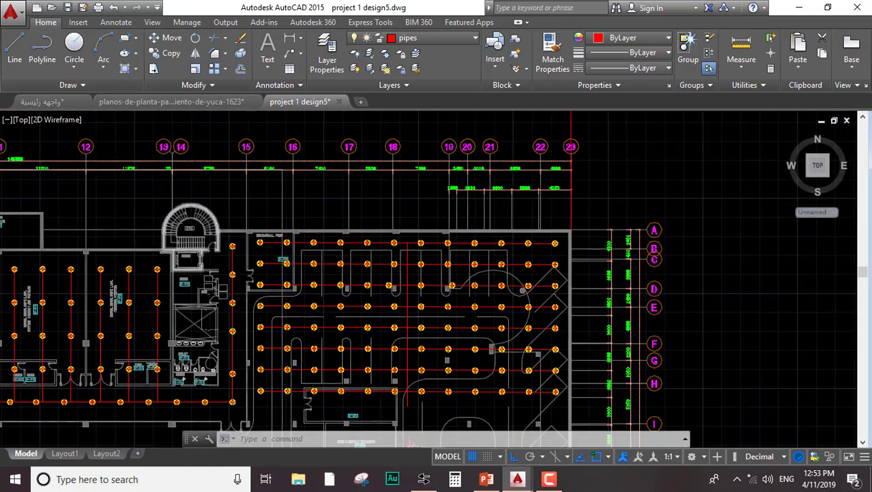
pyautogui.scroll(6, 206, 249)
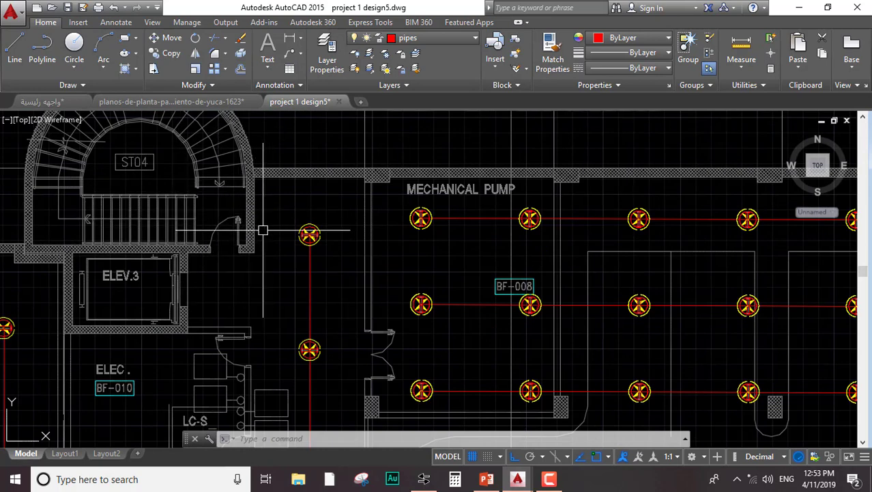
pyautogui.moveTo(295, 305); pyautogui.dragTo(289, 137, button='middle')
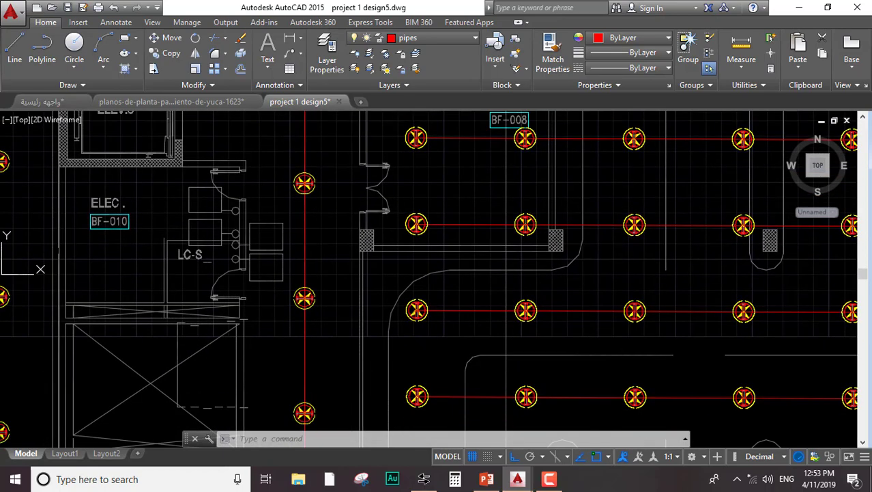
pyautogui.moveTo(300, 360); pyautogui.dragTo(282, 294, button='middle')
pyautogui.scroll(-8, 273, 211)
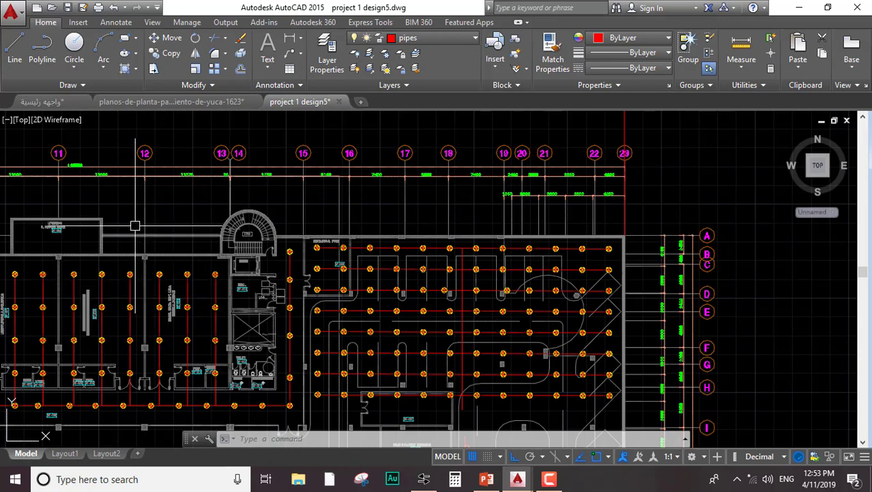
# Turn off layer PL-125, which holds the large red coverage circle around the FHC symbol outside the plan
pyautogui.scroll(-3, 404, 228)
pyautogui.moveTo(129, 268); pyautogui.dragTo(532, 260, button='middle')
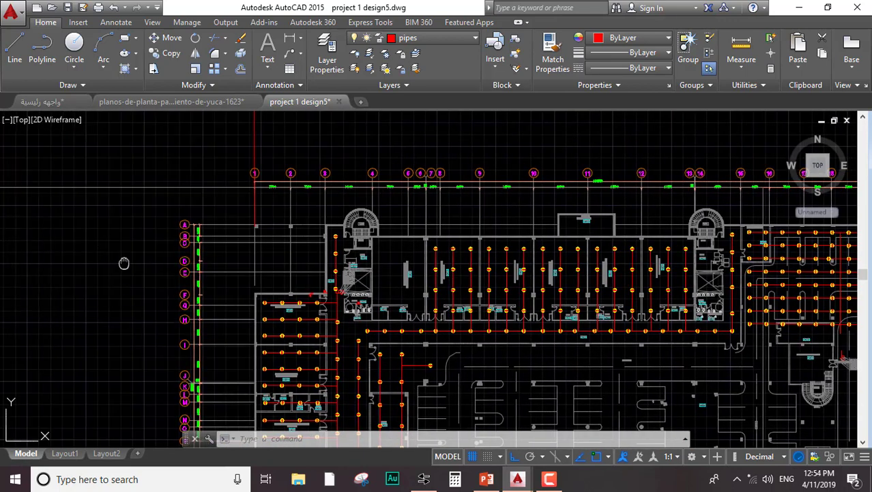
pyautogui.moveTo(123, 259); pyautogui.dragTo(369, 164, button='middle')
pyautogui.moveTo(84, 305); pyautogui.dragTo(351, 271, button='middle')
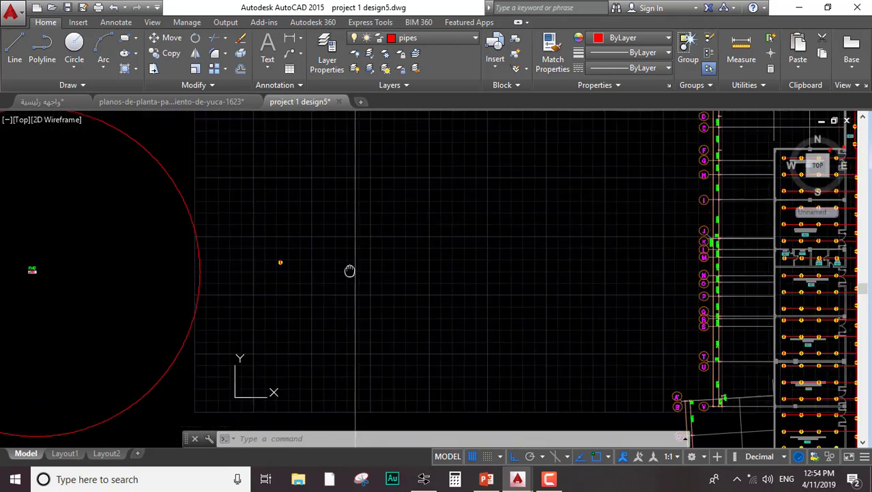
pyautogui.click(175, 149)
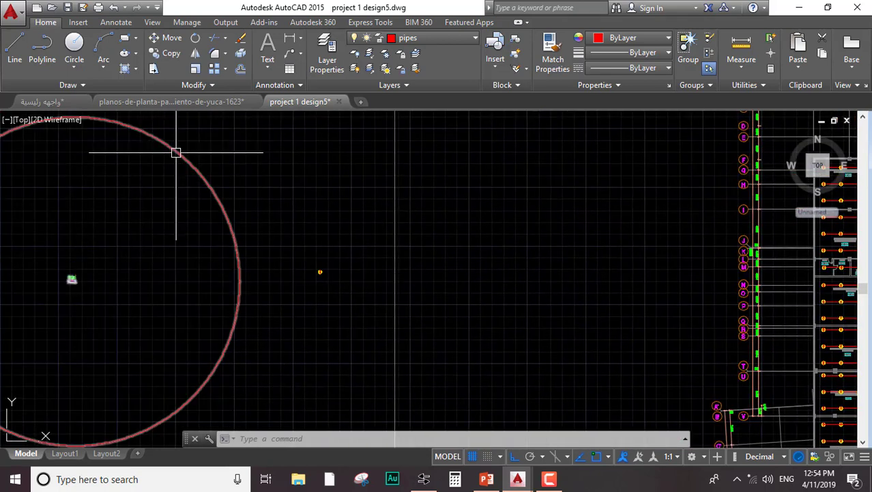
pyautogui.click(430, 37)
pyautogui.click(428, 37)
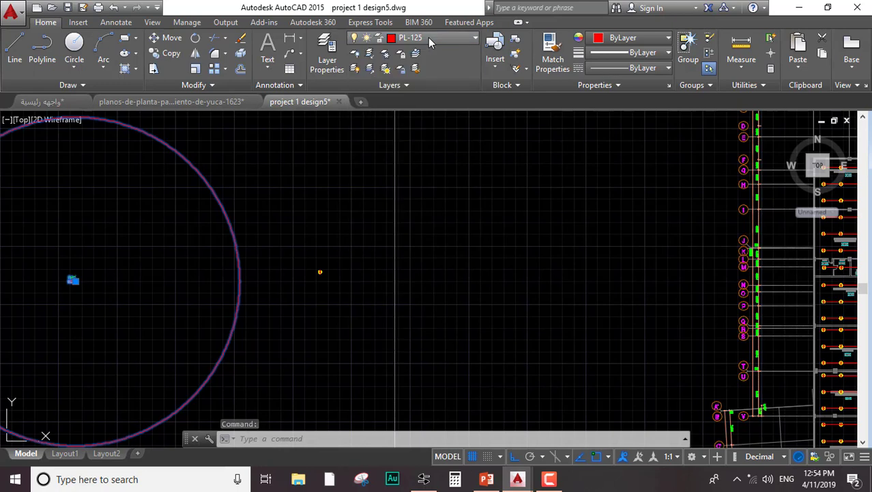
pyautogui.click(428, 37)
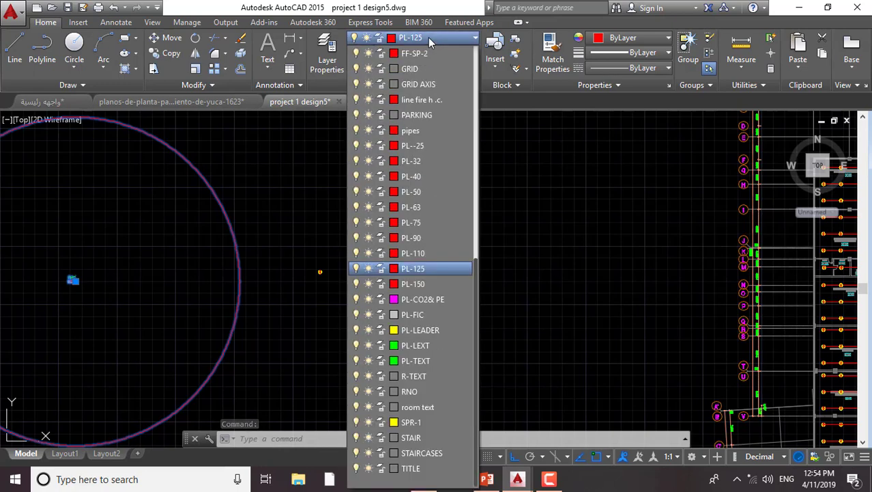
pyautogui.click(356, 271)
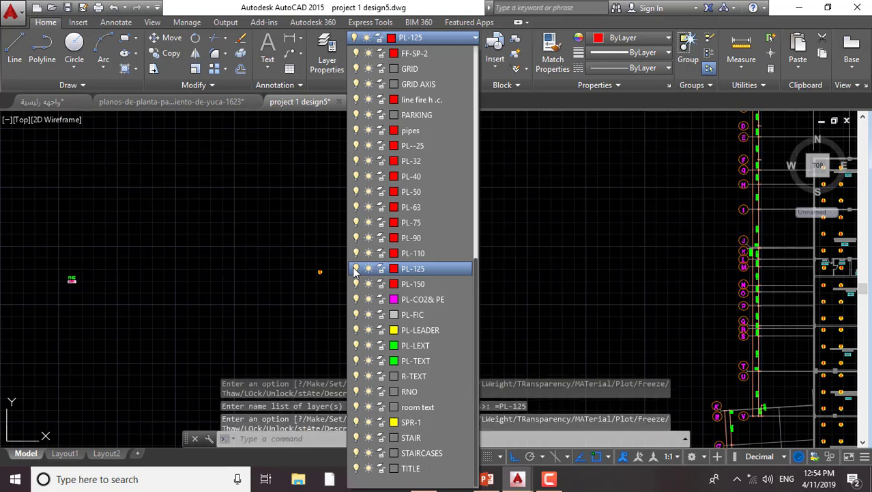
pyautogui.click(232, 232)
# Copy the FHC symbol from outside the plan into the corridor between stair ST04 and the mechanical pump room, with Ortho off
pyautogui.click(109, 241)
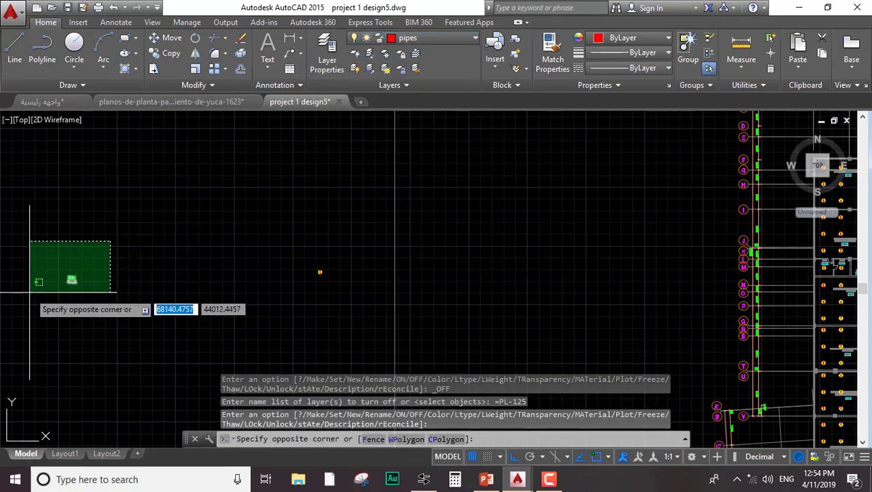
pyautogui.click(84, 286)
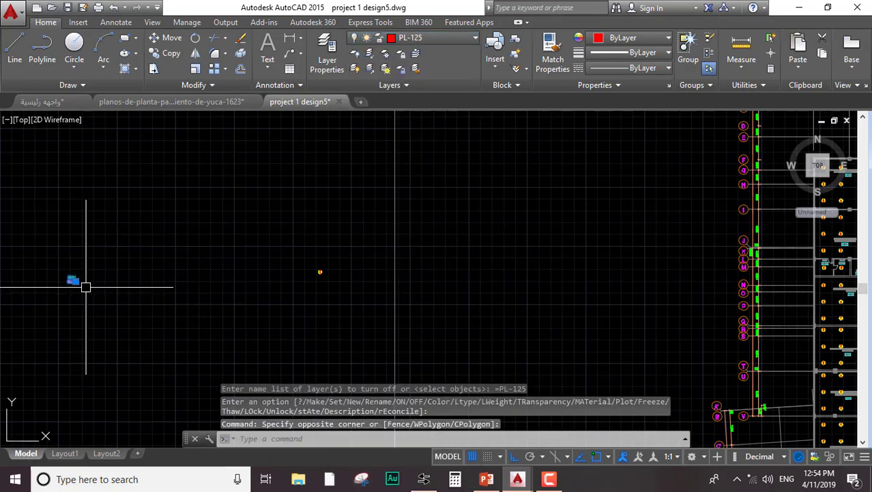
pyautogui.write('co')
pyautogui.press('Return')
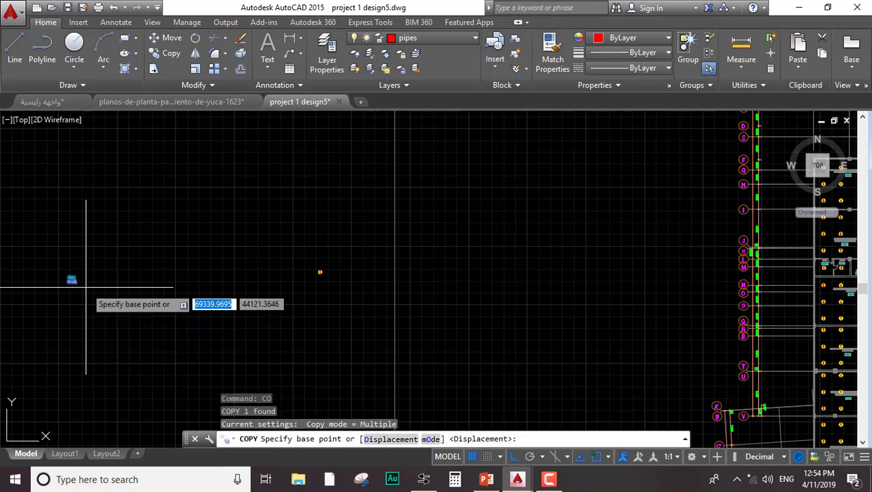
pyautogui.click(74, 280)
pyautogui.moveTo(483, 257)
pyautogui.mouseDown(button='middle')
pyautogui.moveTo(370, 255)
pyautogui.moveTo(226, 271)
pyautogui.mouseUp(button='middle')
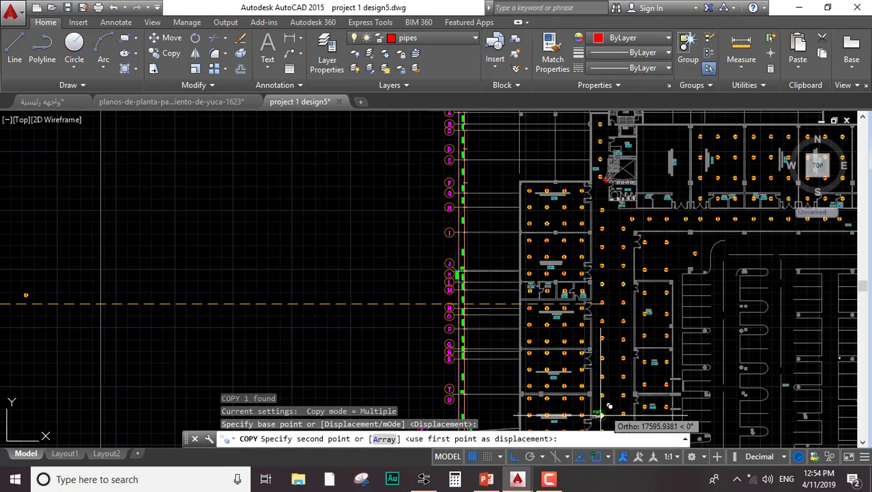
pyautogui.click(514, 458)
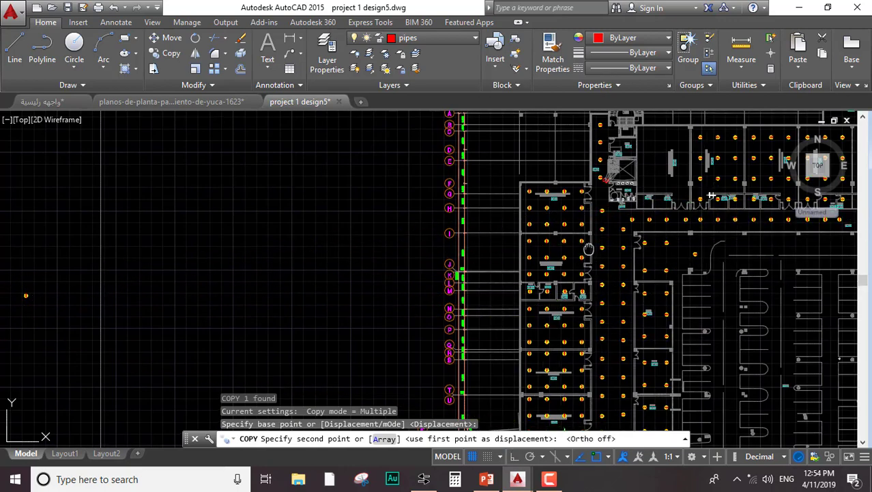
pyautogui.moveTo(708, 191)
pyautogui.mouseDown(button='middle')
pyautogui.moveTo(384, 324)
pyautogui.moveTo(335, 331)
pyautogui.mouseUp(button='middle')
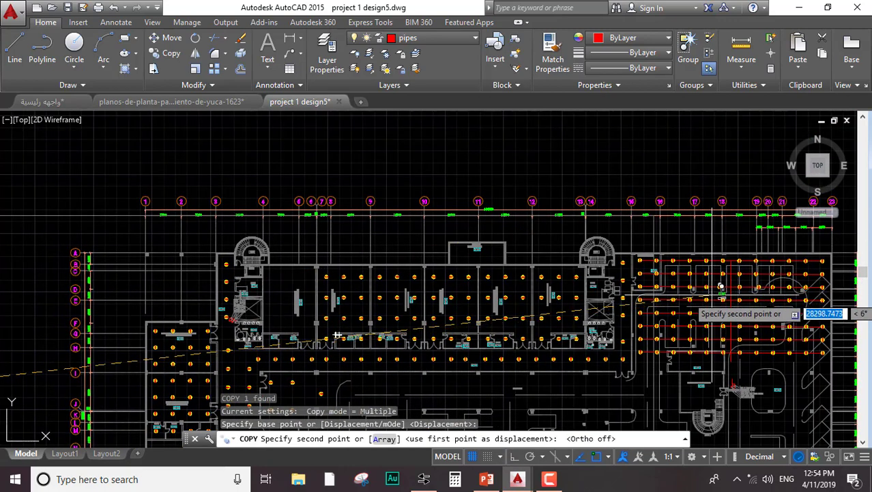
pyautogui.scroll(3, 630, 275)
pyautogui.scroll(3, 607, 275)
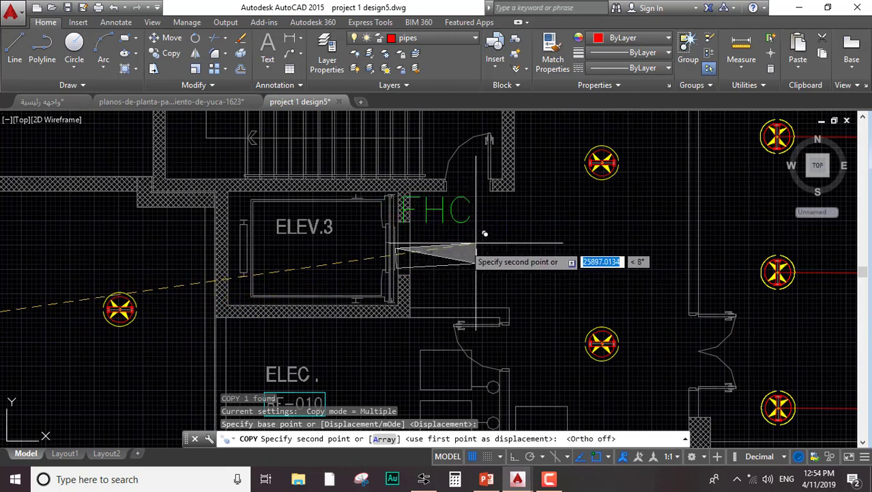
pyautogui.moveTo(406, 236); pyautogui.dragTo(407, 294, button='middle')
pyautogui.scroll(-1, 406, 294)
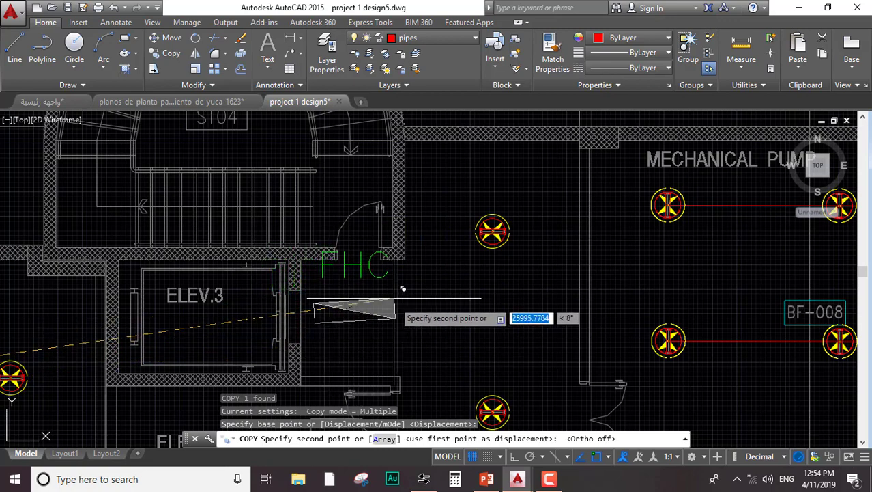
pyautogui.click(492, 226)
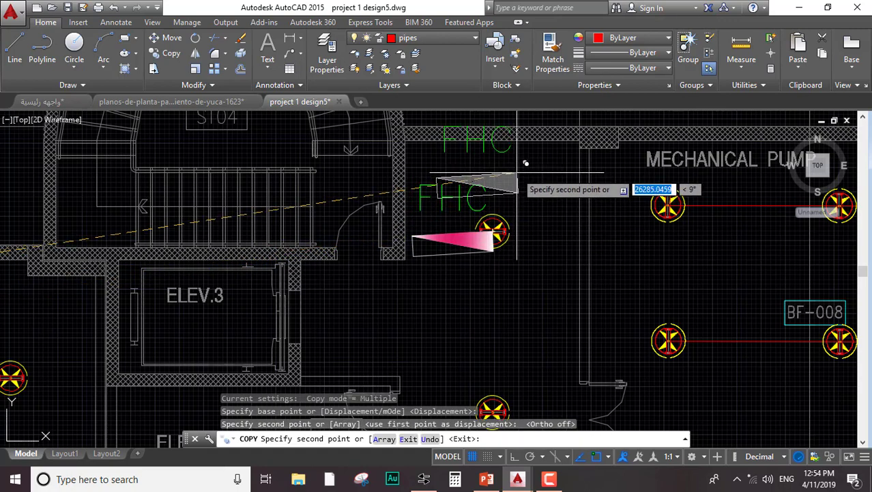
pyautogui.press('Escape')
# Scale the copied FHC symbol by a factor of 0.6 about the upper corner of its box nearest the stair wall
pyautogui.click(461, 247)
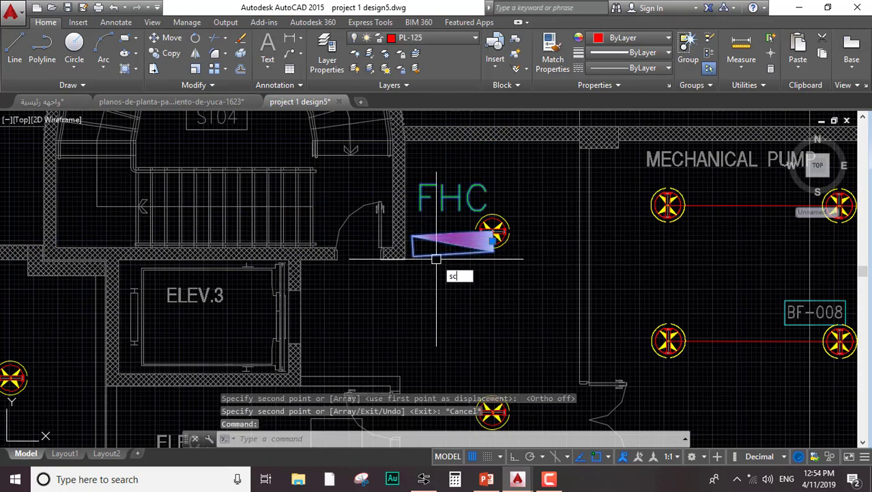
pyautogui.write('sc')
pyautogui.press('Return')
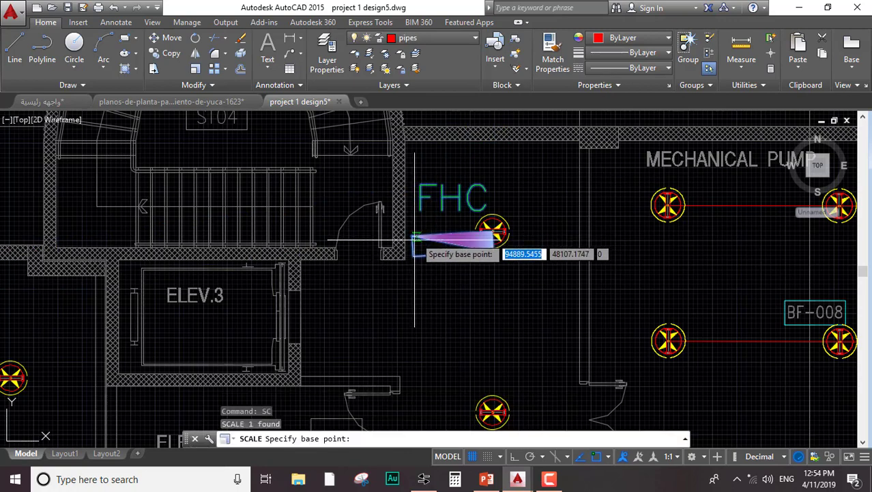
pyautogui.doubleClick(413, 238)
pyautogui.doubleClick(414, 239)
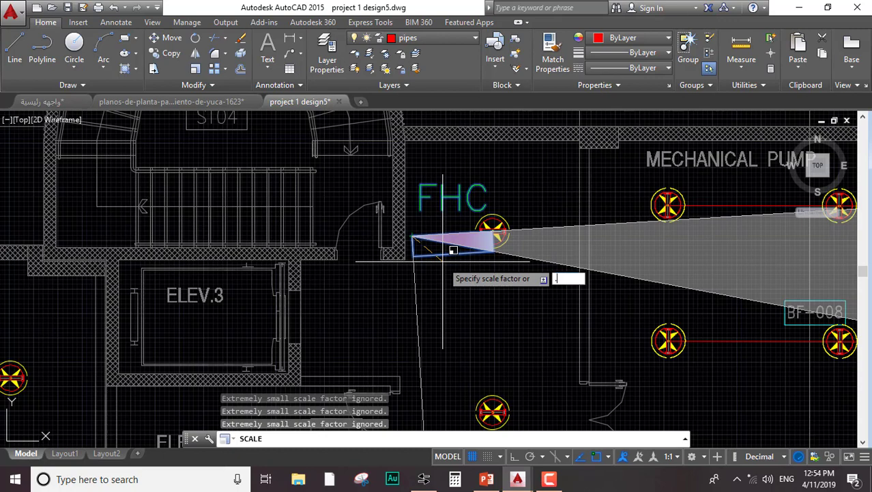
pyautogui.press('Return')
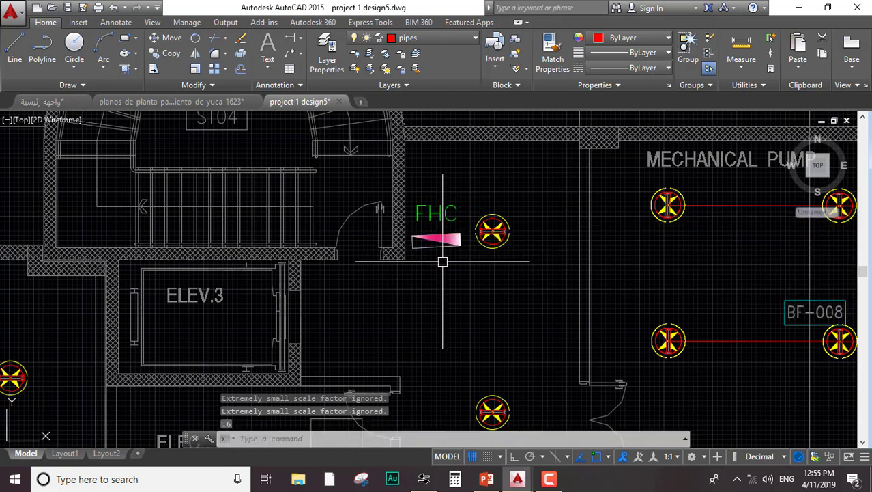
# Rotate the FHC symbol 90 degrees clockwise about its box's lower corner with Ortho on, so it stands parallel to the stair wall
pyautogui.click(445, 237)
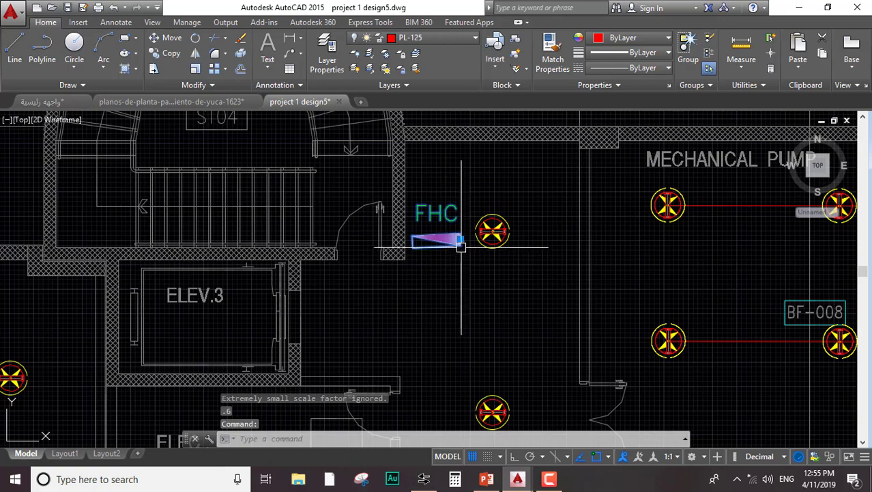
pyautogui.click(460, 238)
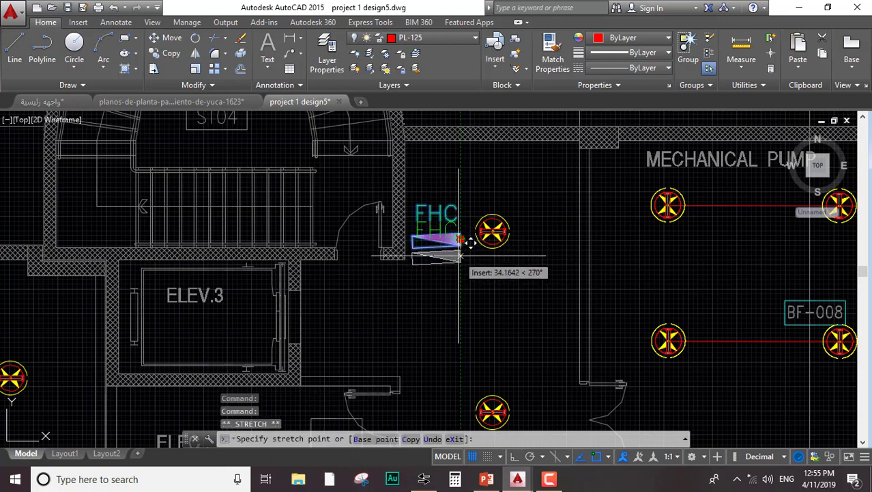
pyautogui.press('Escape')
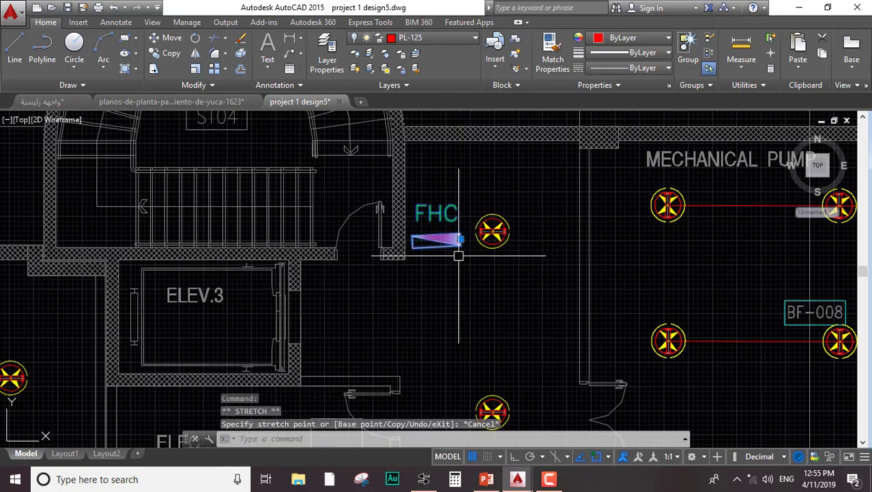
pyautogui.press('Return')
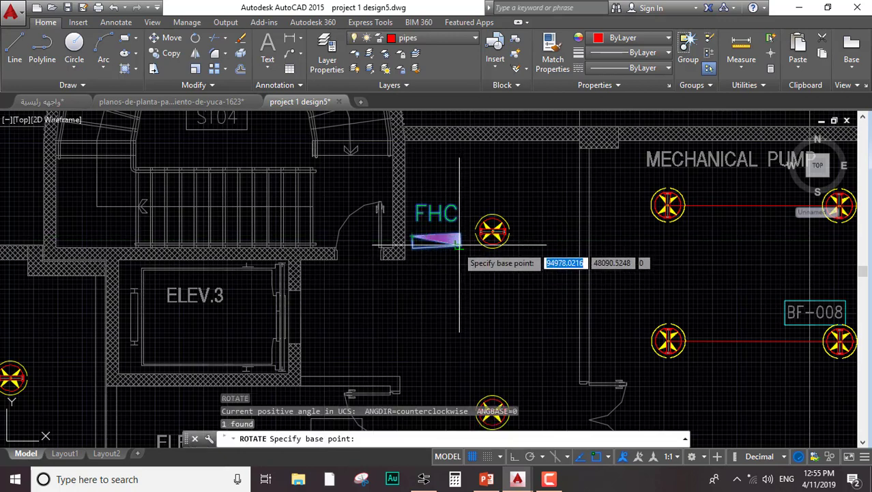
pyautogui.click(460, 244)
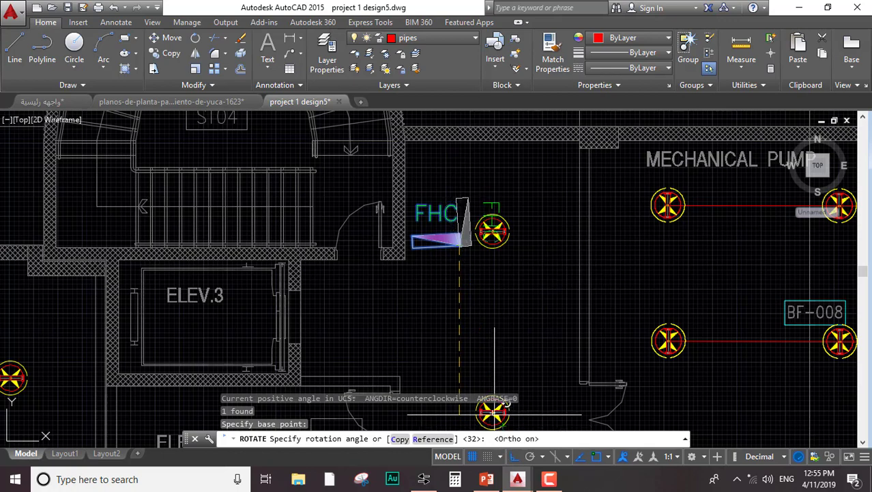
pyautogui.click(478, 332)
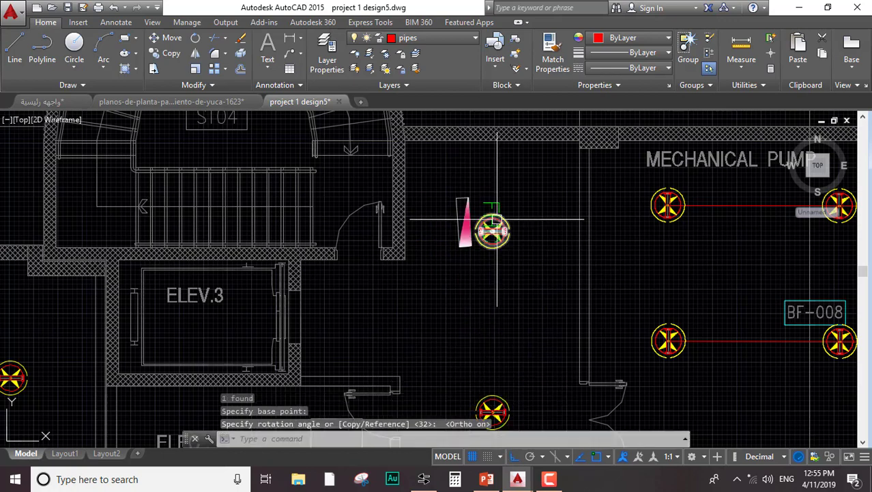
# Move the rotated FHC symbol horizontally against the stair wall, clear of the corridor sprinkler, and deselect it
pyautogui.click(465, 245)
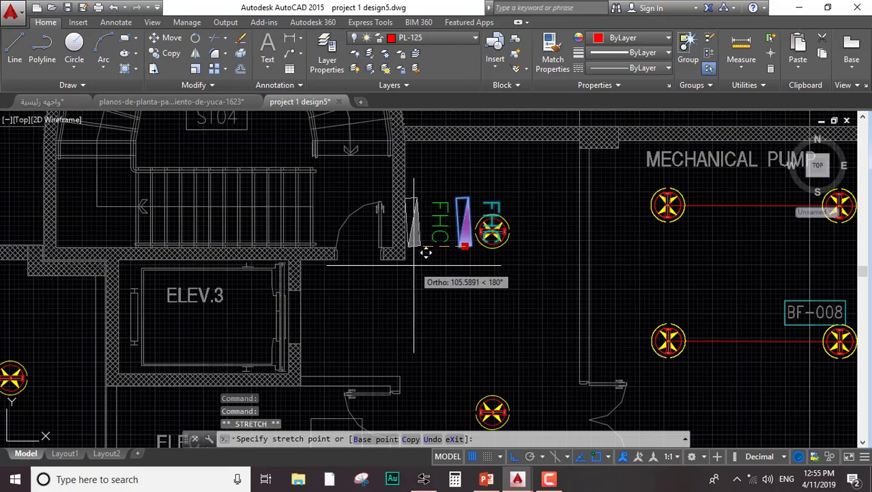
pyautogui.click(425, 252)
pyautogui.press('Escape')
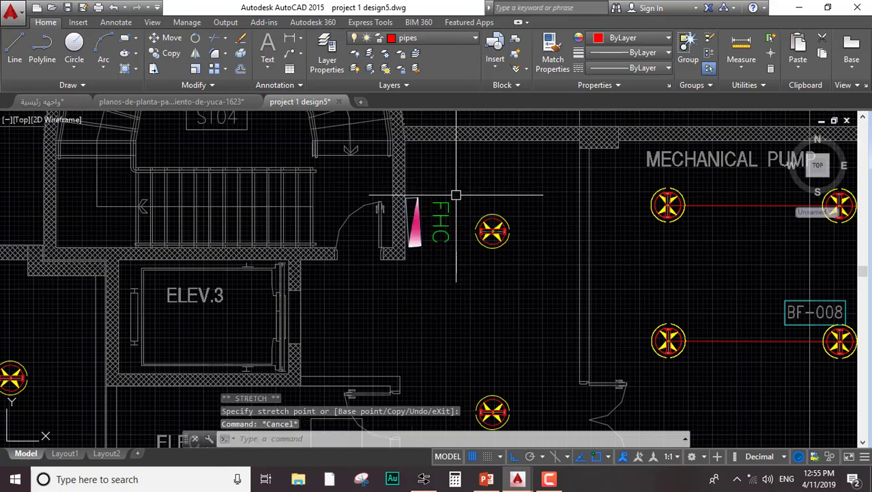
pyautogui.scroll(-5, 445, 274)
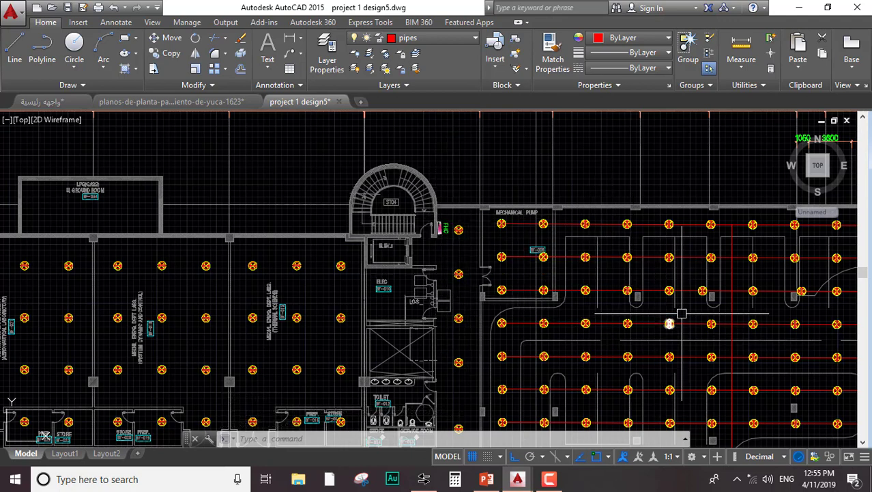
pyautogui.moveTo(689, 330); pyautogui.dragTo(648, 193, button='middle')
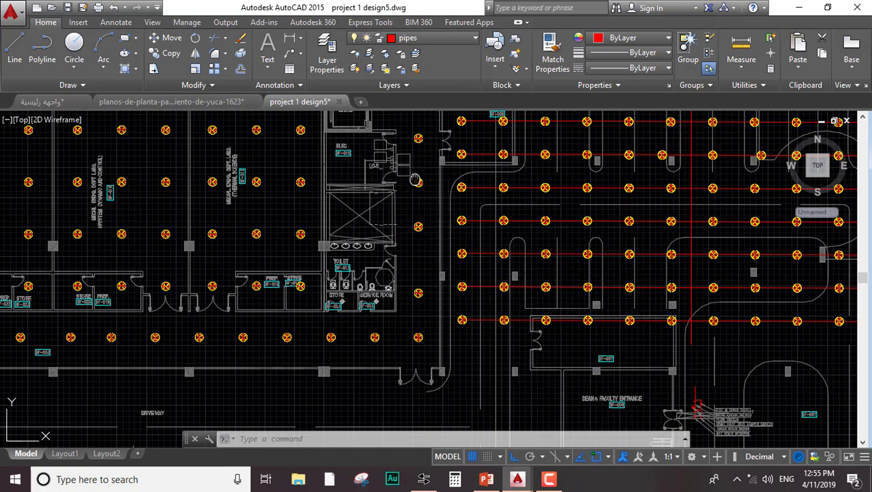
pyautogui.moveTo(415, 179); pyautogui.dragTo(426, 305, button='middle')
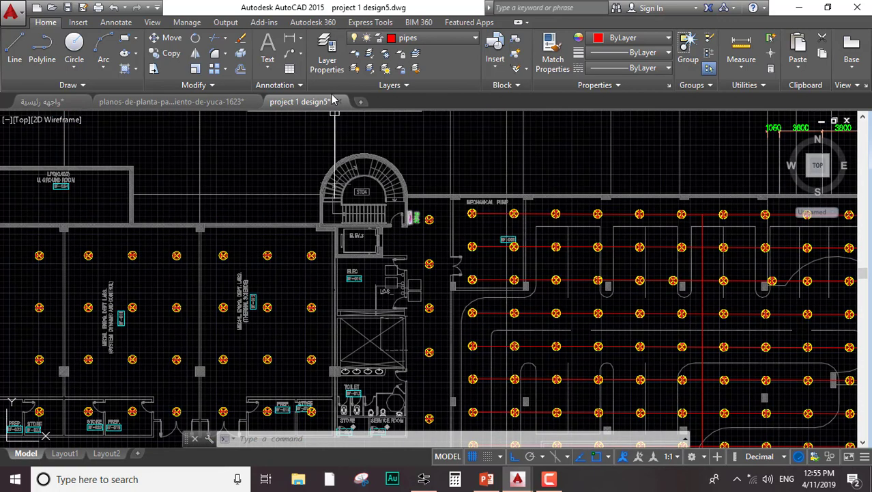
pyautogui.scroll(5, 445, 191)
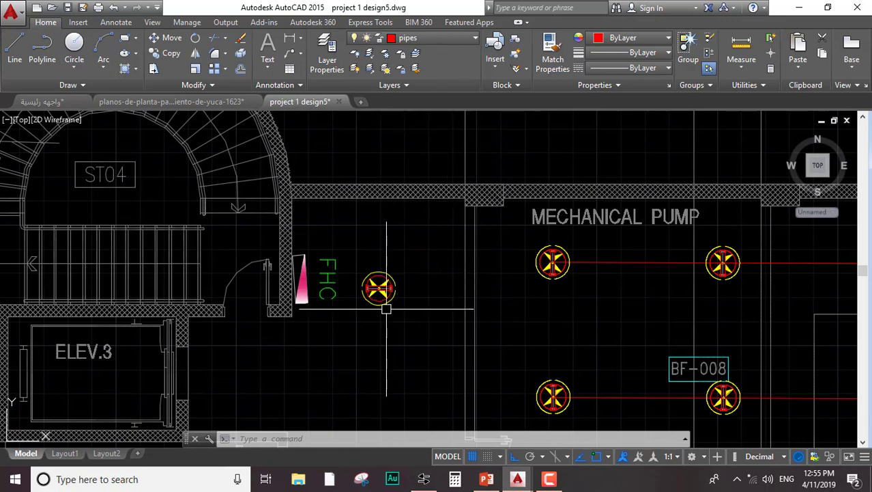
pyautogui.write('l')
pyautogui.press('Return')
pyautogui.click(298, 302)
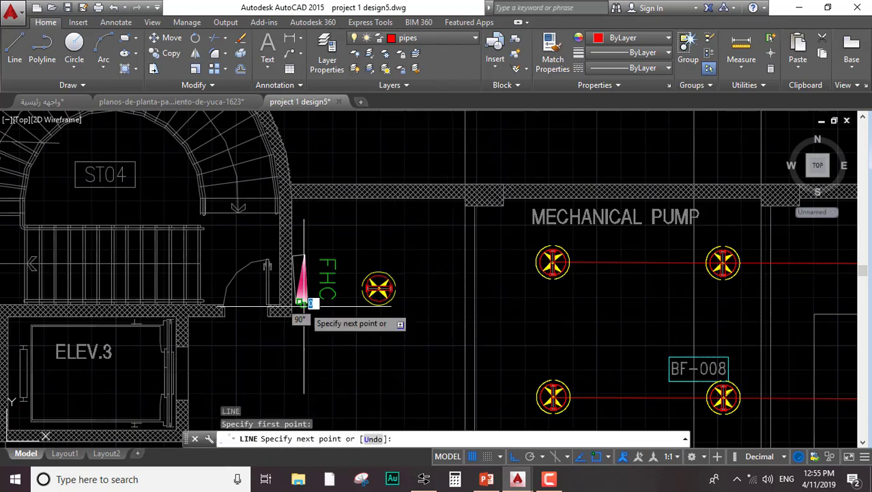
pyautogui.press('Escape')
# Draw a small circle about 3 units in radius just below the FHC box and place it clear of the box's lower edge
pyautogui.scroll(4, 294, 271)
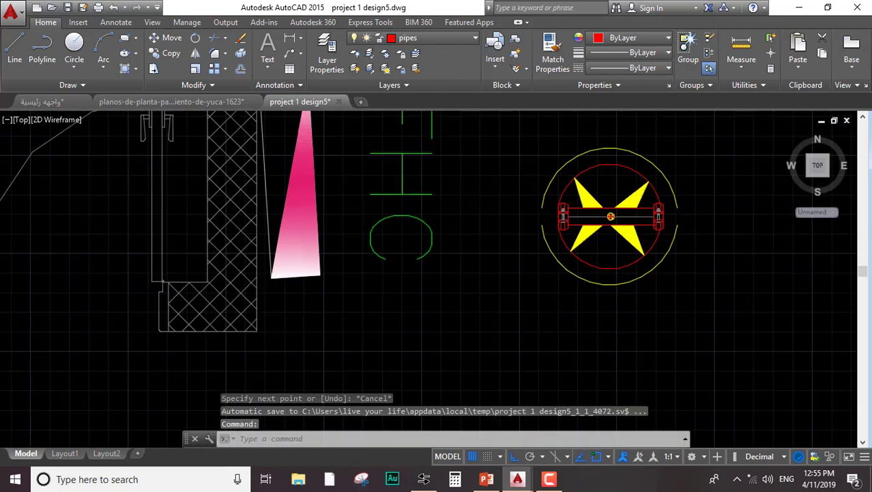
pyautogui.press('Escape')
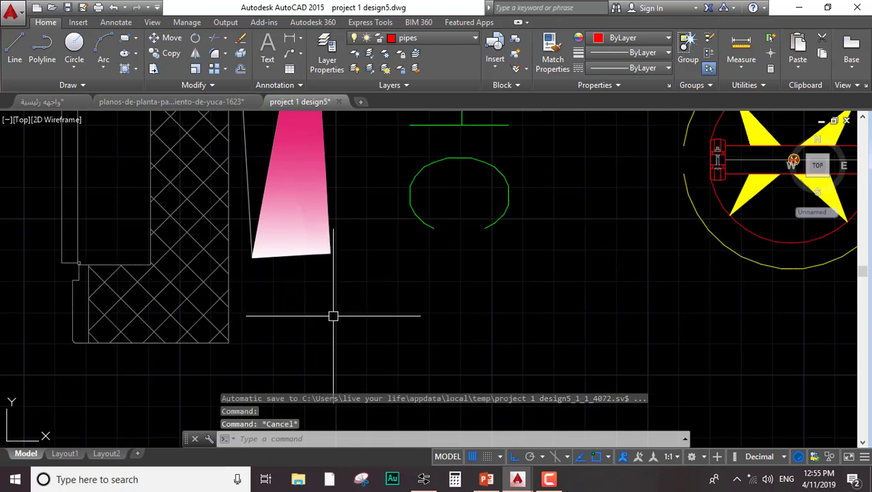
pyautogui.write('c')
pyautogui.press('Return')
pyautogui.click(290, 262)
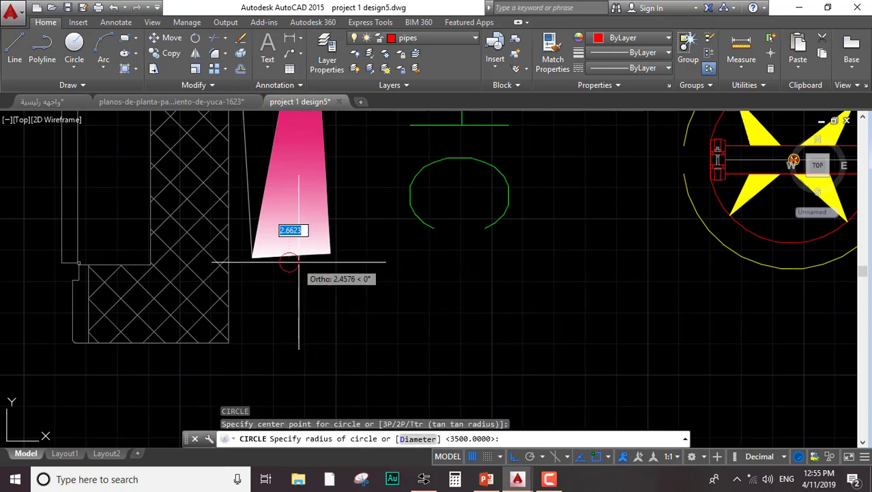
pyautogui.click(298, 262)
pyautogui.press('Escape')
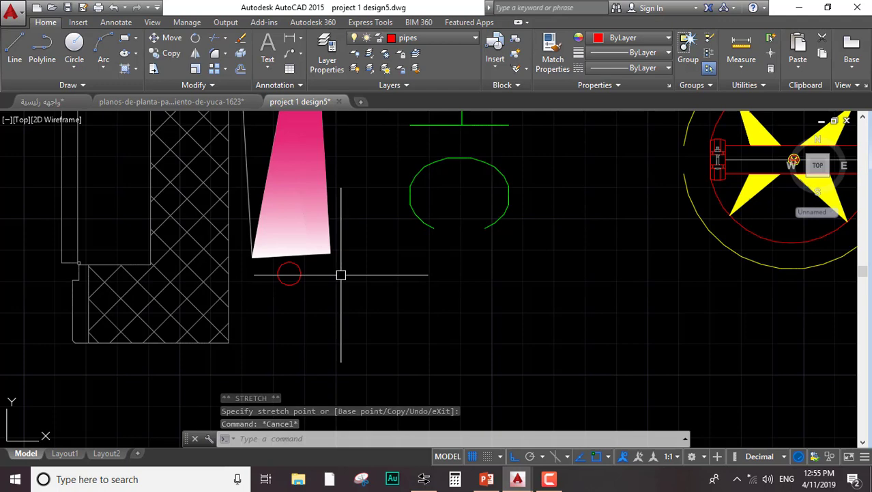
# Draw the FHC pipe from the circle's lower quadrant about 259 units straight down, turning across the corridor to the mechanical pump room's wall
pyautogui.scroll(-3, 342, 275)
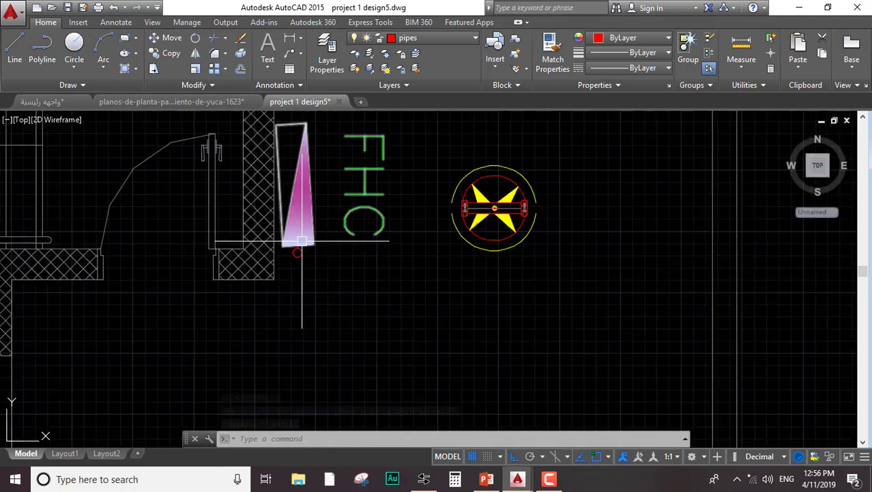
pyautogui.scroll(4, 301, 254)
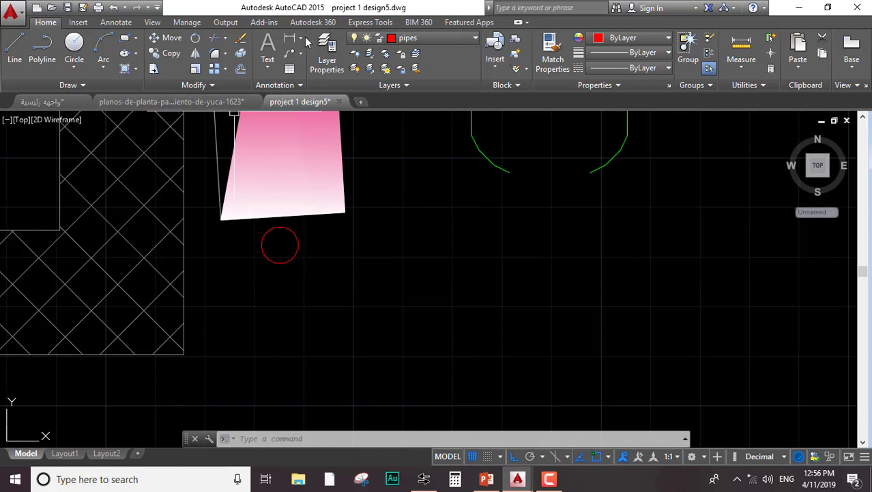
pyautogui.write('l')
pyautogui.press('Return')
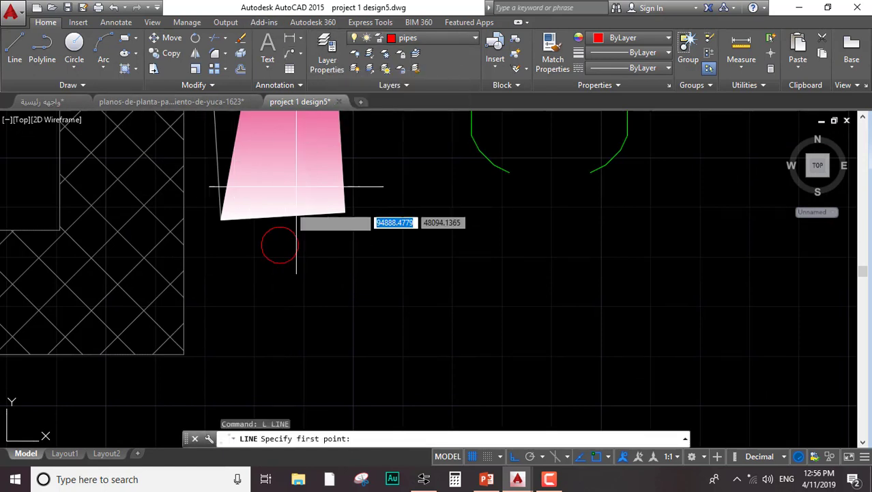
pyautogui.click(278, 263)
pyautogui.scroll(-3, 278, 307)
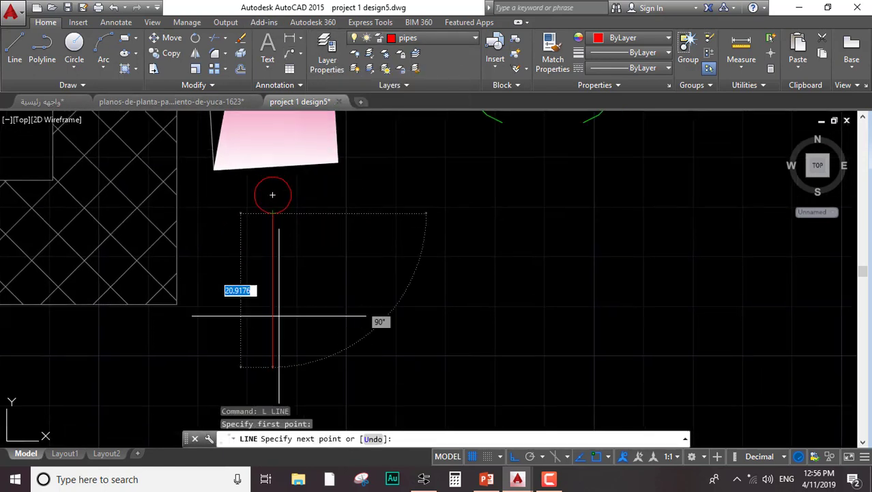
pyautogui.scroll(-5, 279, 314)
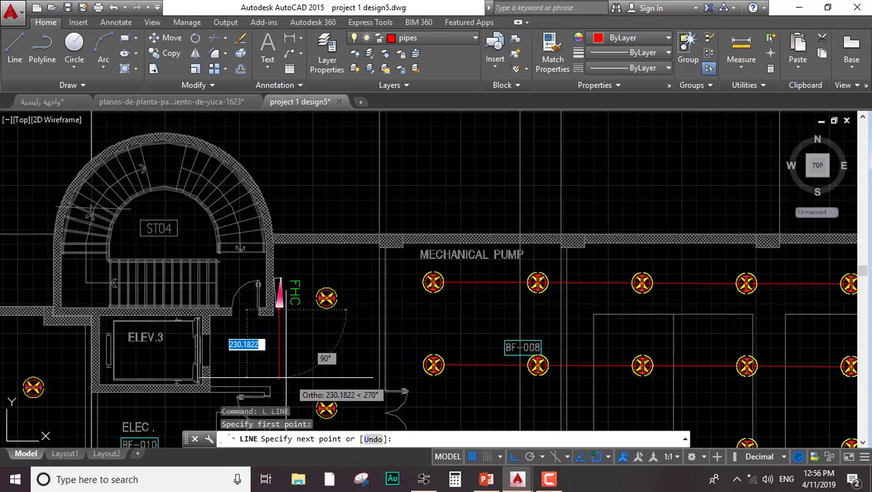
pyautogui.moveTo(278, 376)
pyautogui.mouseDown(button='middle')
pyautogui.moveTo(274, 311)
pyautogui.moveTo(262, 294)
pyautogui.mouseUp(button='middle')
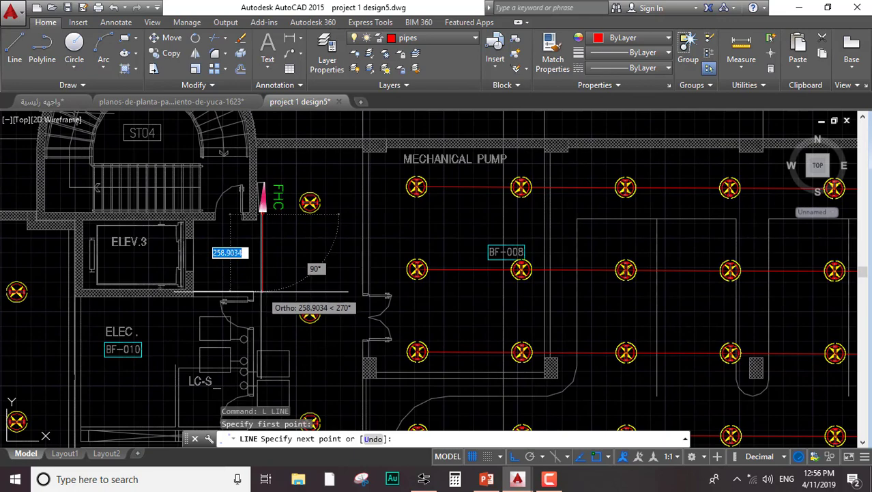
pyautogui.click(262, 294)
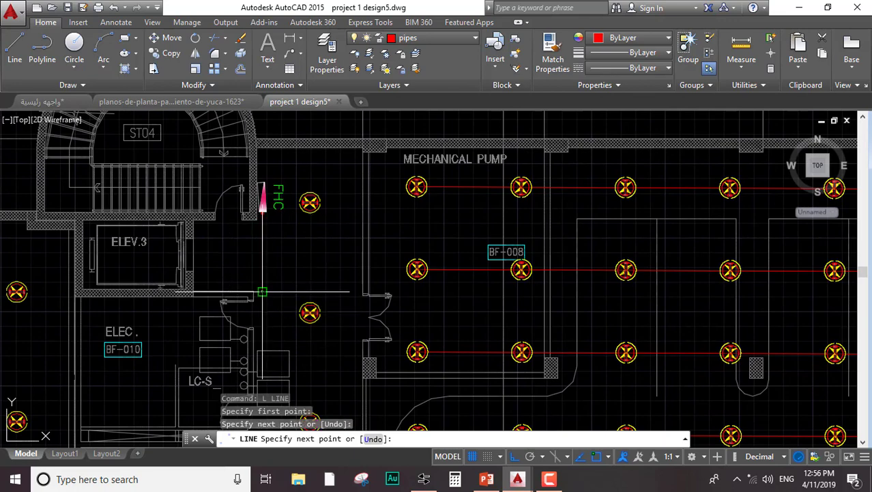
pyautogui.click(360, 291)
# Continue the FHC pipe down along the corridor wall past the last sprinkler row, then horizontally through room BF-007 to the main pipe's line
pyautogui.moveTo(354, 335); pyautogui.dragTo(355, 184, button='middle')
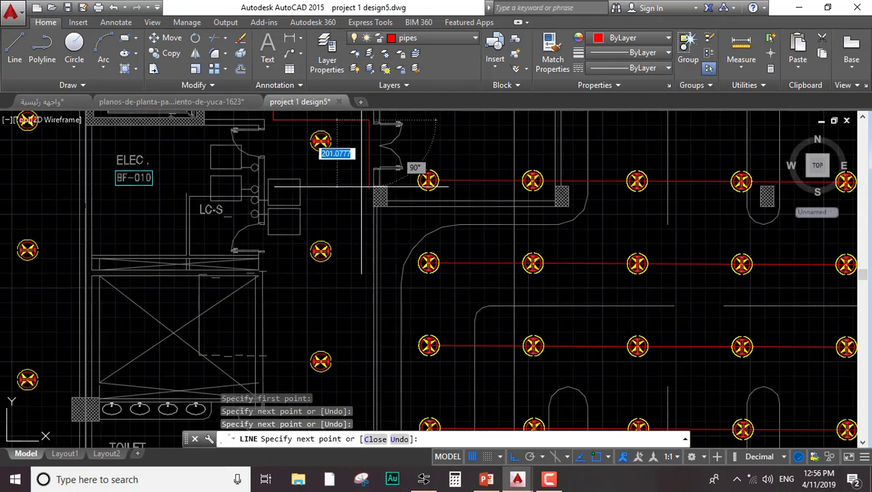
pyautogui.moveTo(355, 329); pyautogui.dragTo(360, 202, button='middle')
pyautogui.moveTo(364, 305); pyautogui.dragTo(362, 198, button='middle')
pyautogui.moveTo(360, 349)
pyautogui.mouseDown(button='middle')
pyautogui.moveTo(358, 232)
pyautogui.moveTo(358, 287)
pyautogui.mouseUp(button='middle')
pyautogui.scroll(-5, 356, 265)
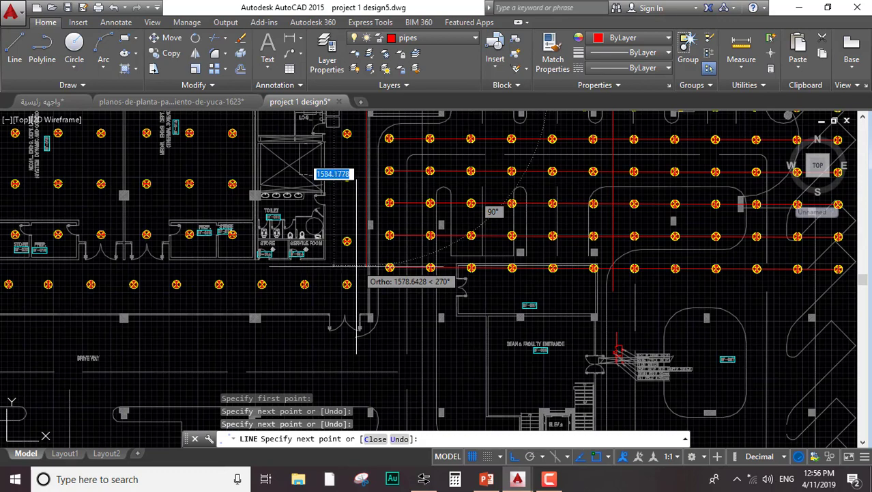
pyautogui.scroll(-4, 358, 277)
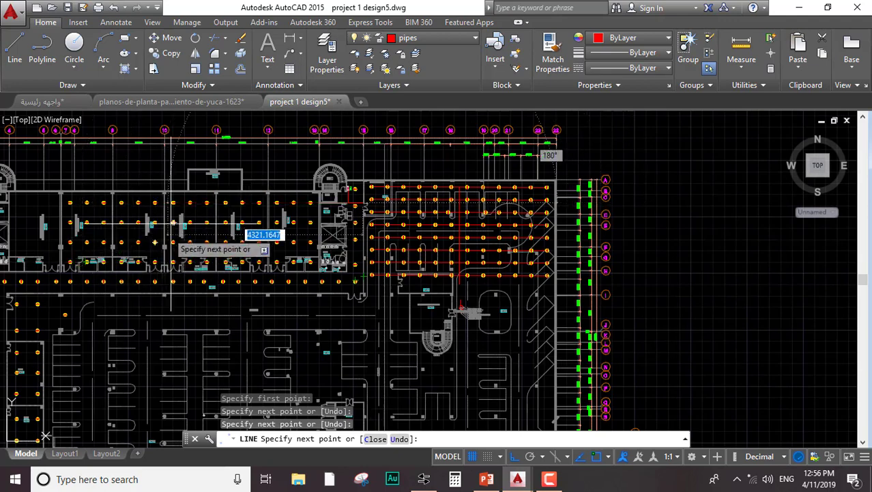
pyautogui.moveTo(99, 230); pyautogui.dragTo(219, 240, button='middle')
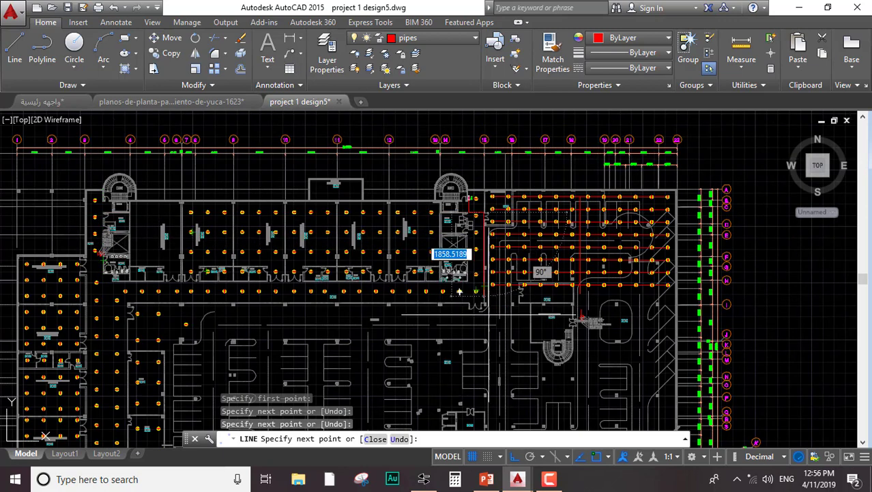
pyautogui.scroll(6, 519, 308)
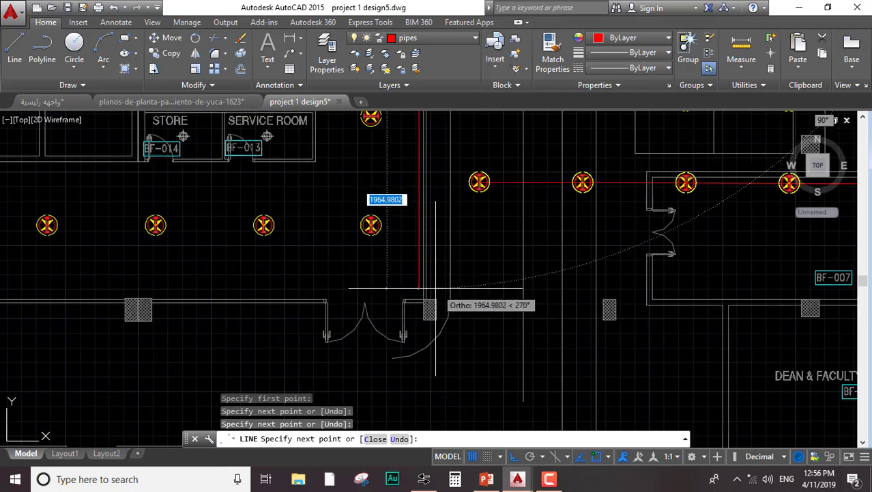
pyautogui.click(425, 287)
pyautogui.moveTo(608, 273); pyautogui.dragTo(607, 273, button='middle')
pyautogui.scroll(-5, 608, 273)
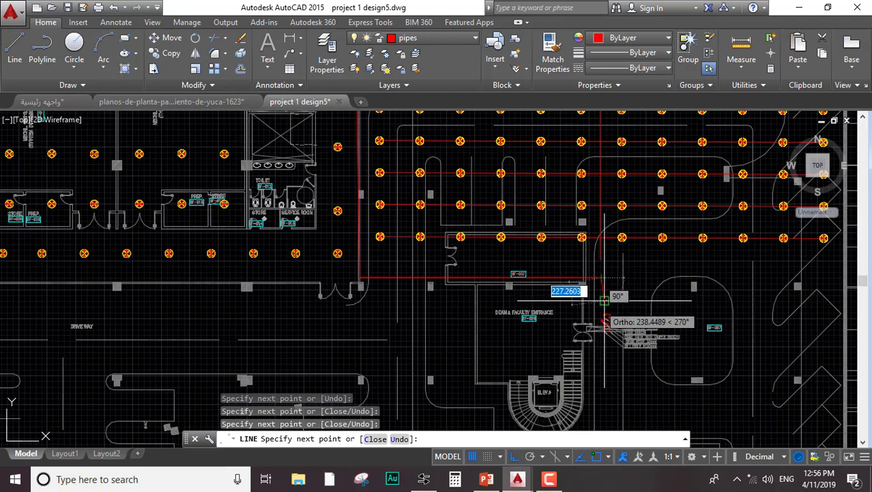
pyautogui.press('Escape')
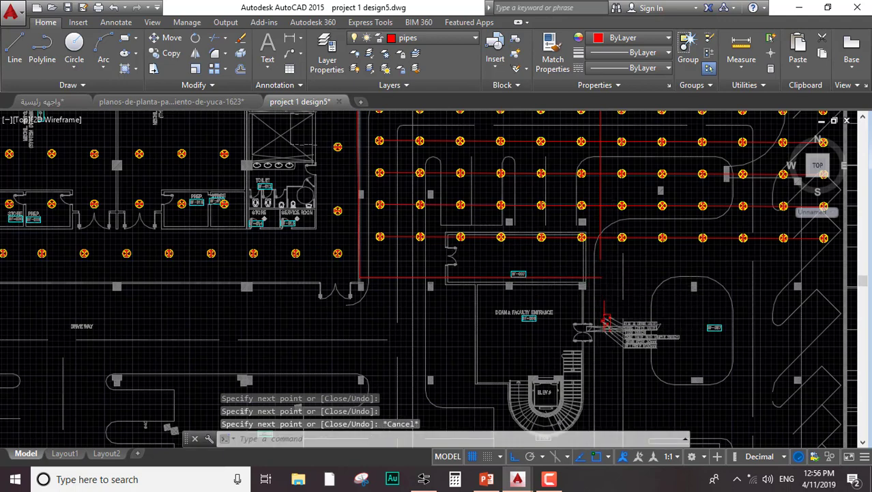
# Stretch the main pipe's lower end about 308 units vertically down, past the horizontal FHC pipe
pyautogui.scroll(4, 612, 281)
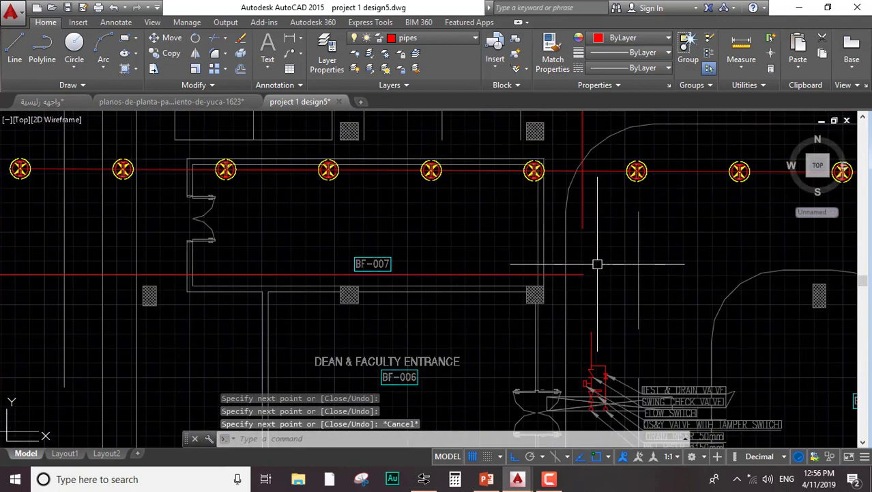
pyautogui.click(582, 228)
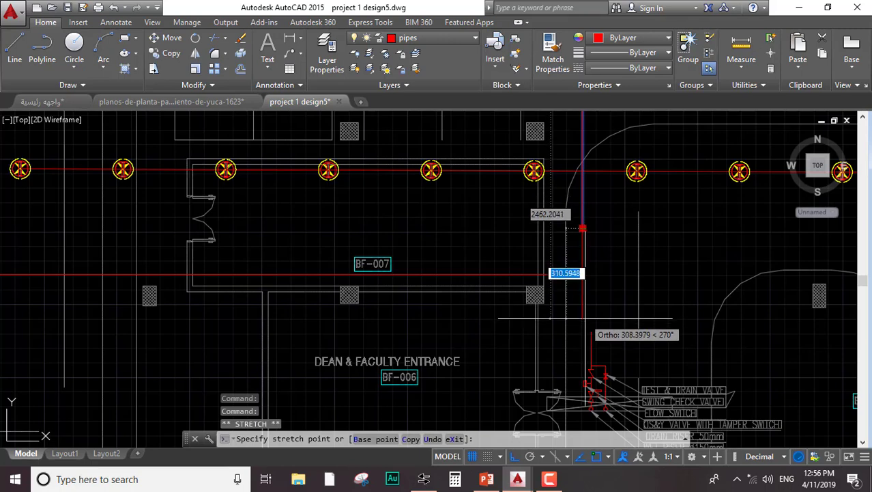
pyautogui.press('Escape')
# Delete the vertical line above the swing check valve and the horizontal line linking it to the test and drain valve
pyautogui.scroll(4, 578, 269)
pyautogui.scroll(-1, 577, 269)
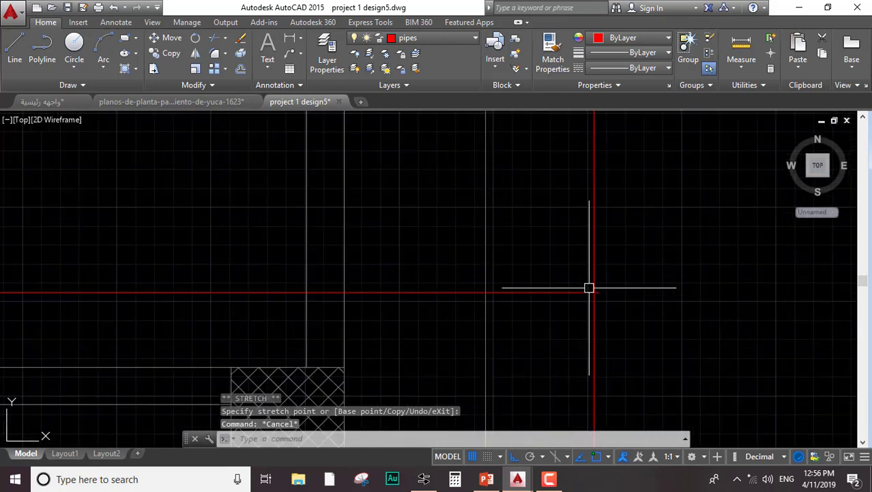
pyautogui.moveTo(589, 286); pyautogui.dragTo(569, 263, button='middle')
pyautogui.moveTo(591, 298); pyautogui.dragTo(594, 284, button='middle')
pyautogui.scroll(-2, 594, 284)
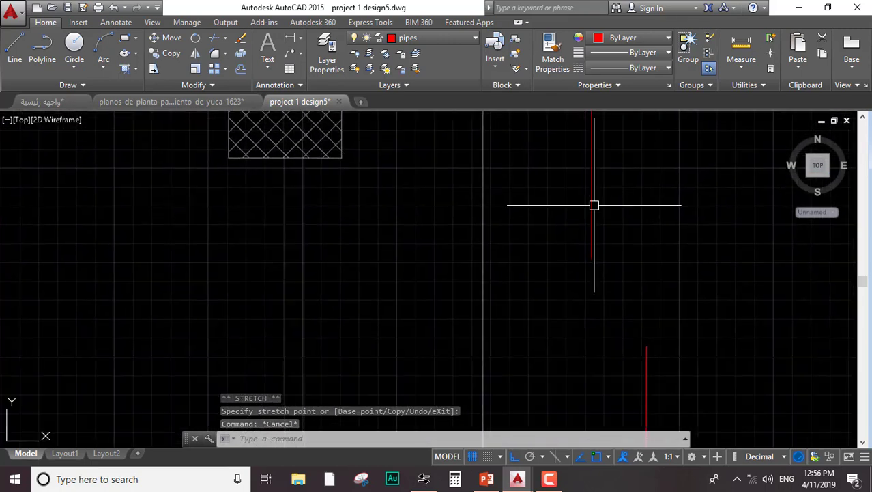
pyautogui.moveTo(640, 325); pyautogui.dragTo(627, 227, button='middle')
pyautogui.scroll(2, 633, 352)
pyautogui.scroll(-3, 604, 228)
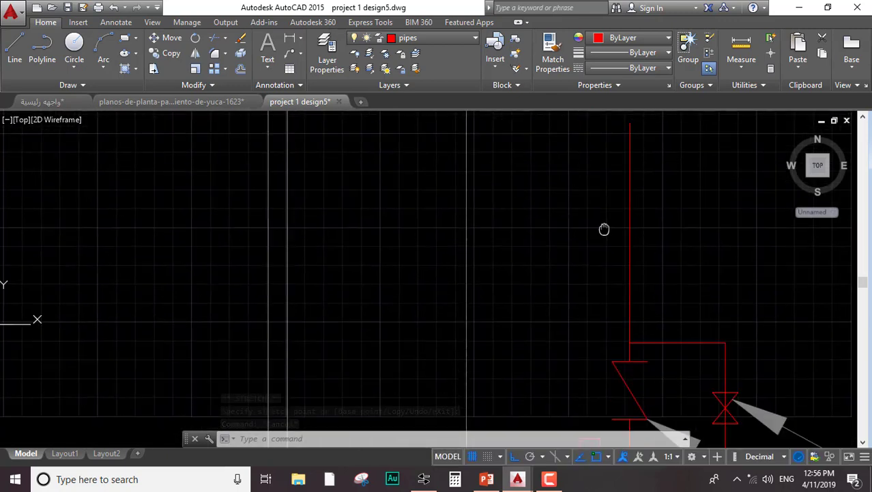
pyautogui.scroll(3, 606, 271)
pyautogui.scroll(4, 621, 254)
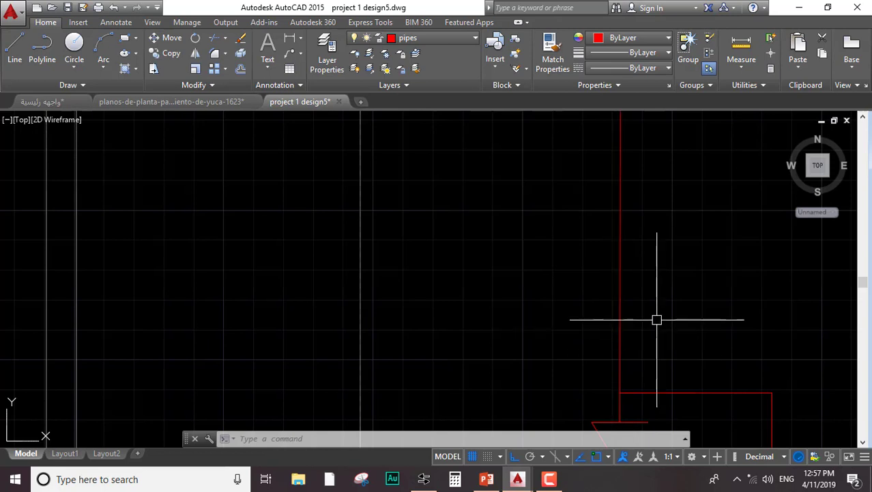
pyautogui.click(668, 394)
pyautogui.click(620, 392)
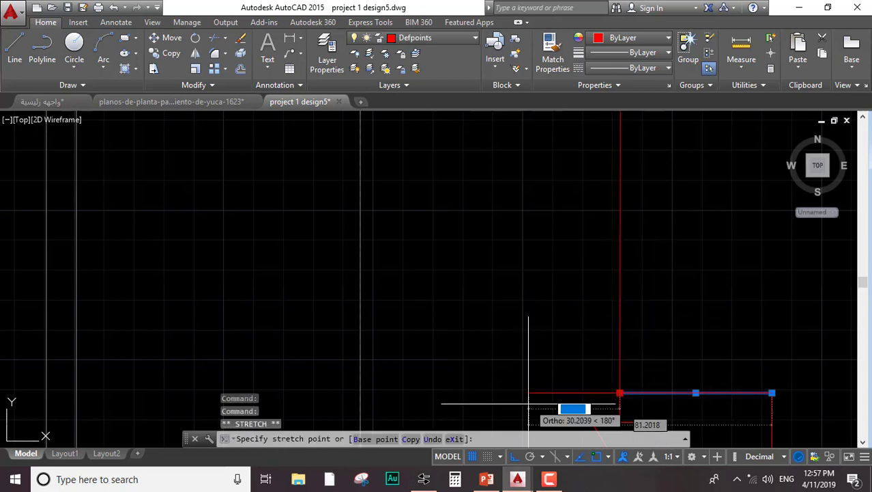
pyautogui.click(503, 393)
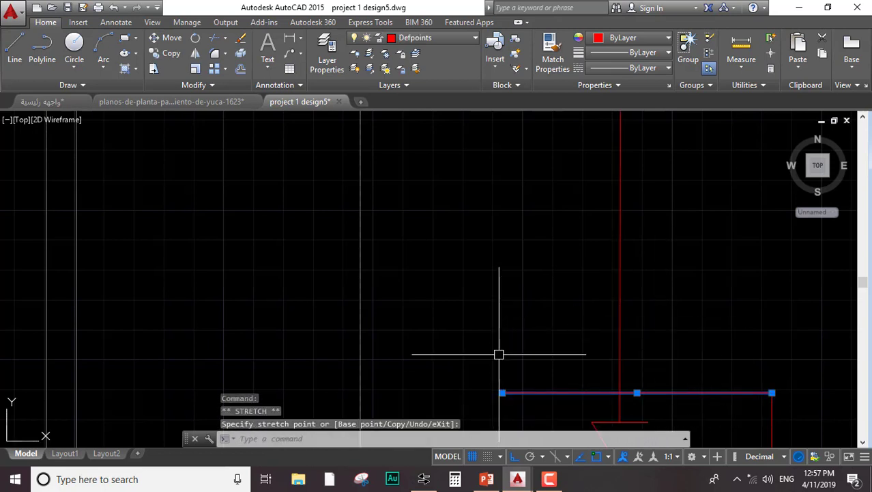
pyautogui.click(620, 273)
pyautogui.press('Delete')
# Try to stretch the main pipe's lower end onto the swing check valve symbol, and undo the stretch
pyautogui.scroll(-4, 567, 290)
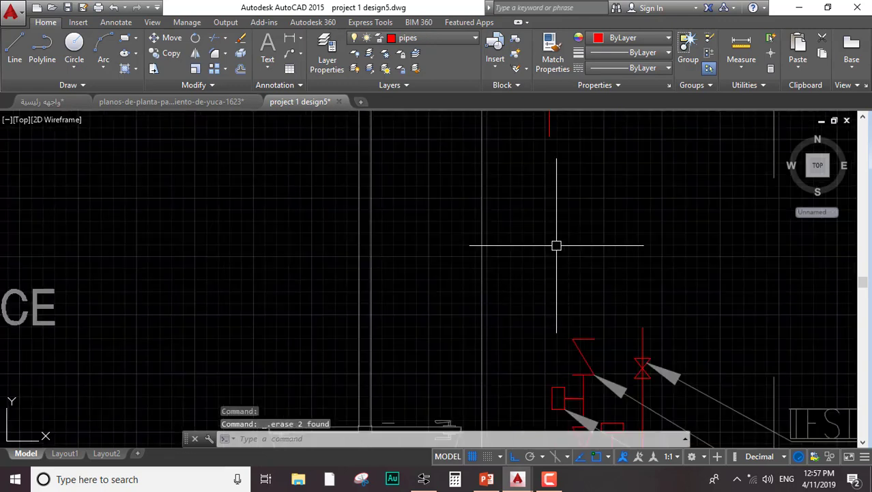
pyautogui.click(561, 211)
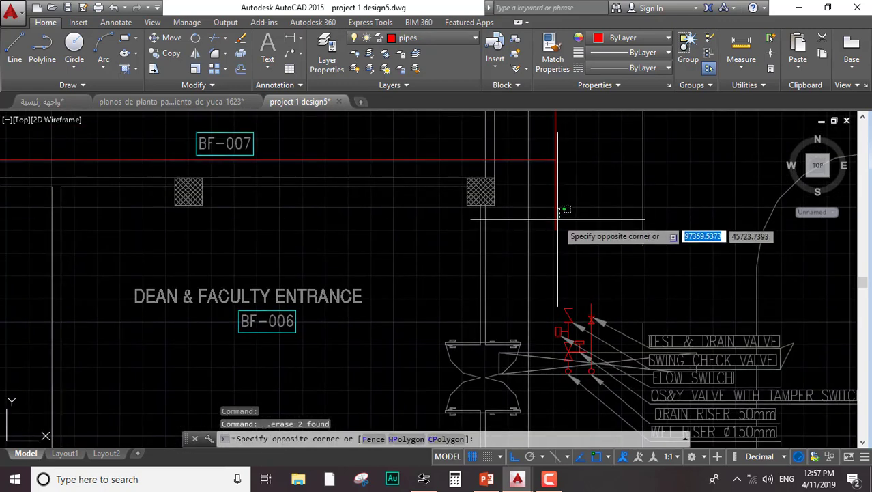
pyautogui.click(555, 228)
pyautogui.click(555, 228)
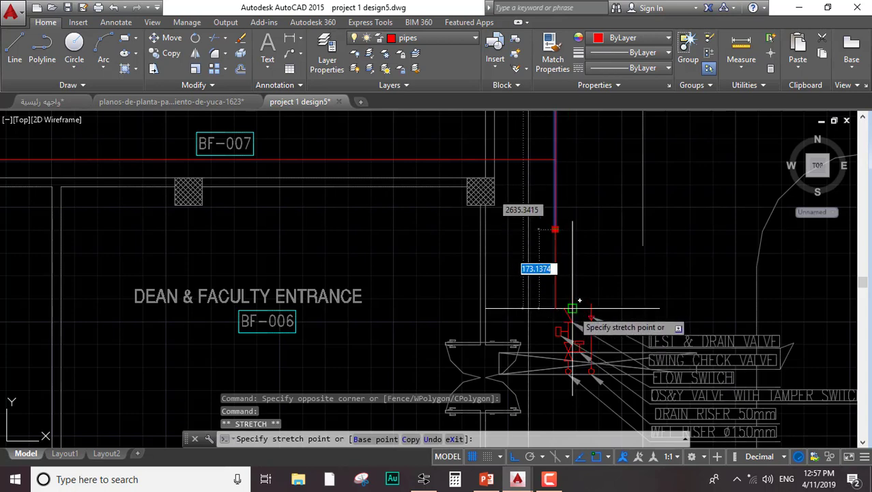
pyautogui.click(572, 308)
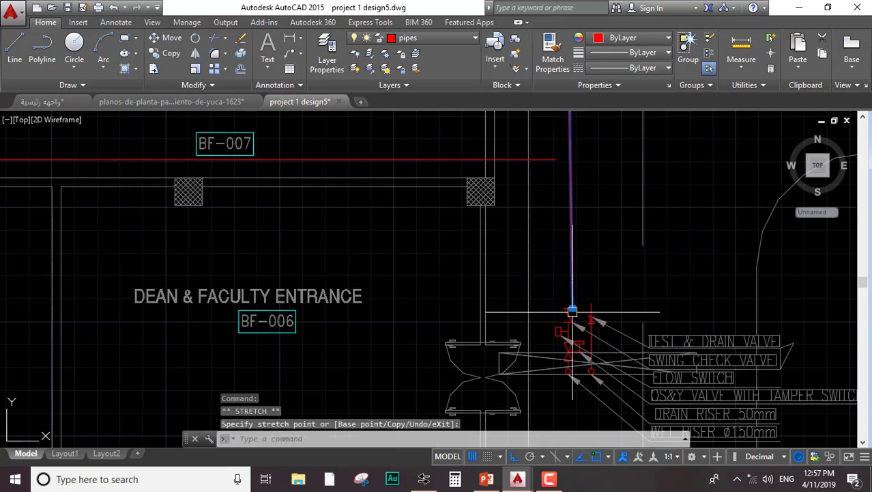
pyautogui.hotkey('ctrl', 'z')
# Stretch the main pipe's lower end about 245 units vertically down so it runs alongside the flow switch symbol
pyautogui.click(555, 211)
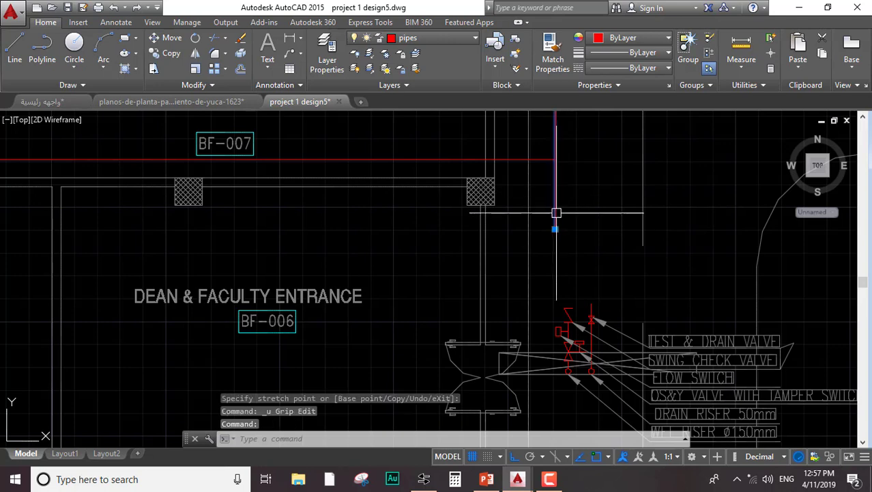
pyautogui.click(555, 228)
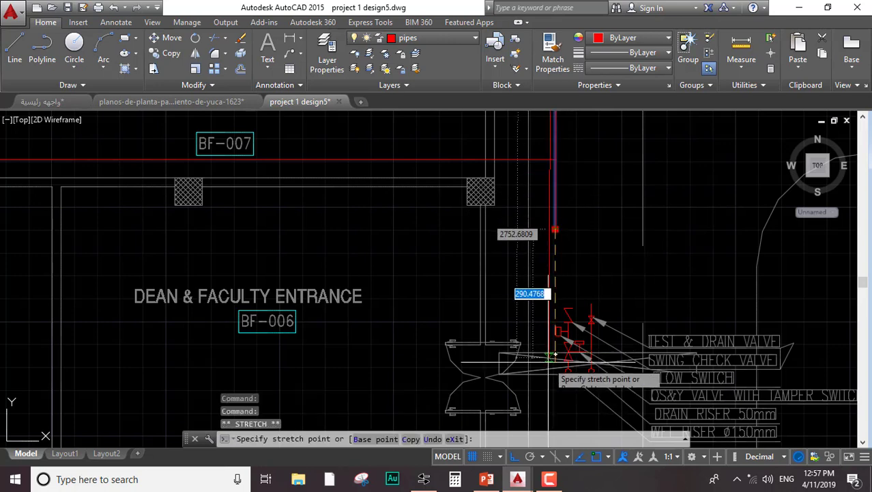
pyautogui.scroll(5, 549, 348)
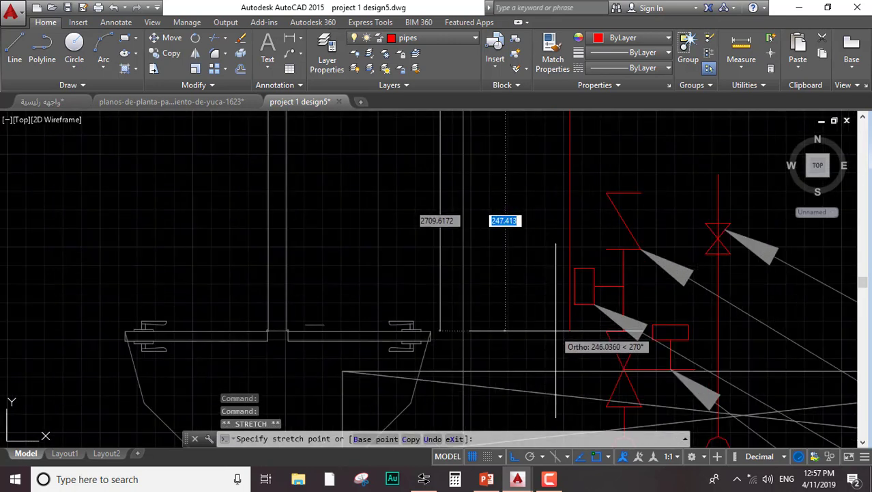
pyautogui.press('Escape')
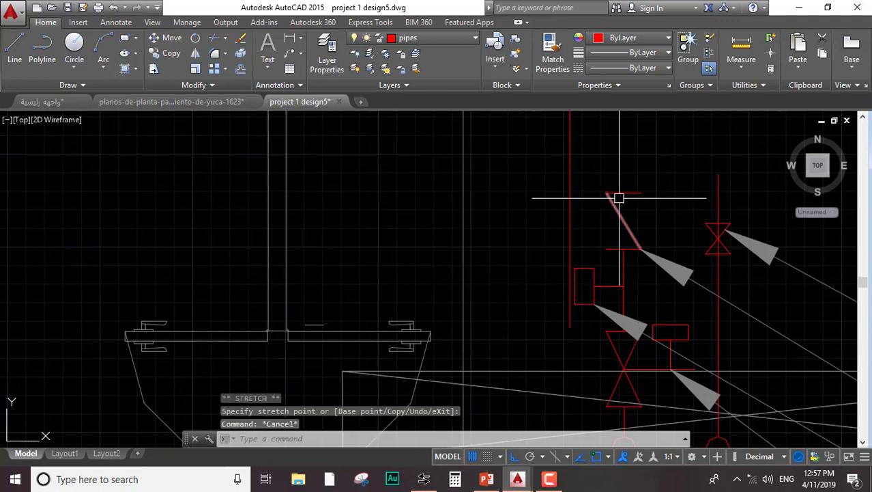
pyautogui.press('F9')
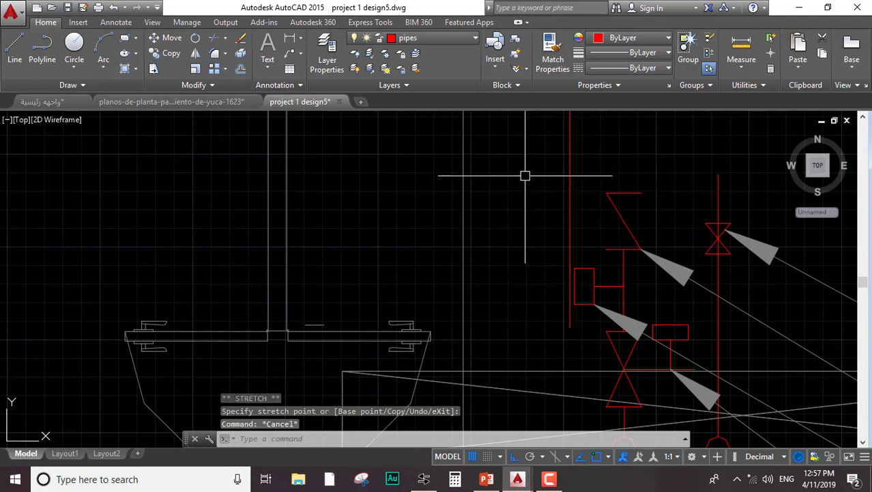
# Draw a line from just above the swing check valve straight up and horizontally left past the main pipe
pyautogui.press('l')
pyautogui.press('Return')
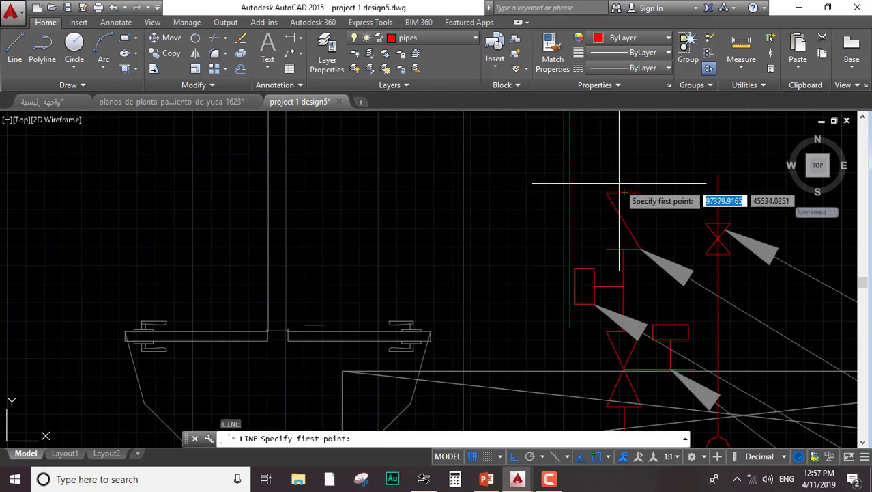
pyautogui.click(624, 157)
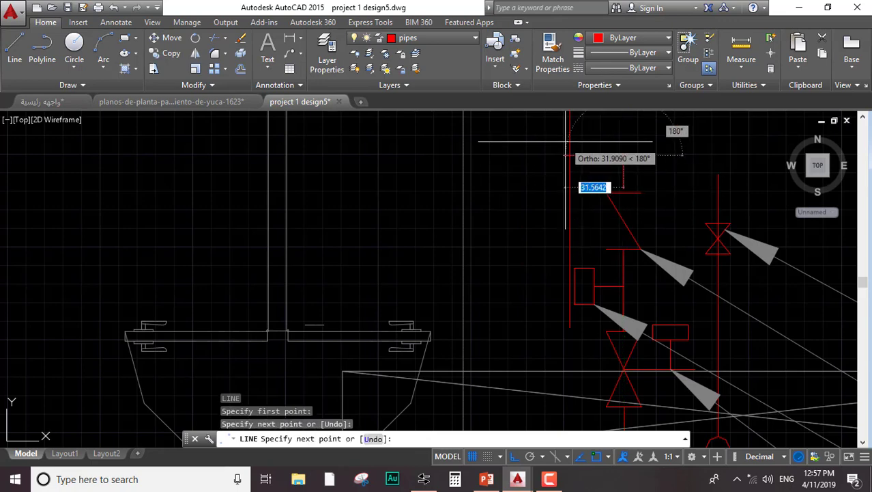
pyautogui.click(547, 150)
pyautogui.press('Escape')
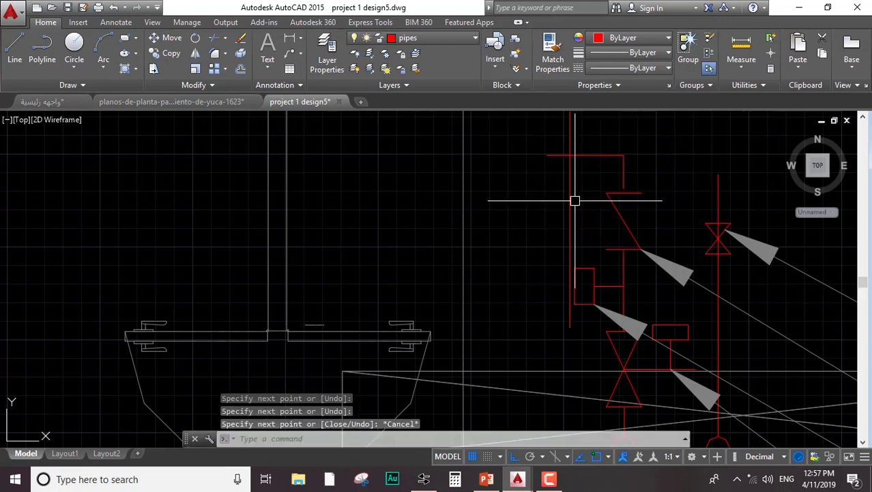
# Trim the new horizontal line's overhang beyond the main pipe and the main pipe's leftover portion below that line
pyautogui.write('tr')
pyautogui.press('Return')
pyautogui.press('Return')
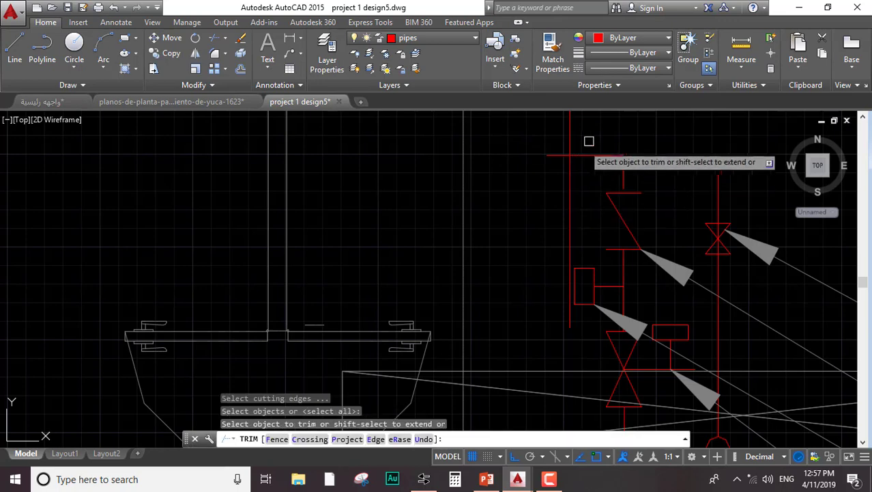
pyautogui.click(556, 157)
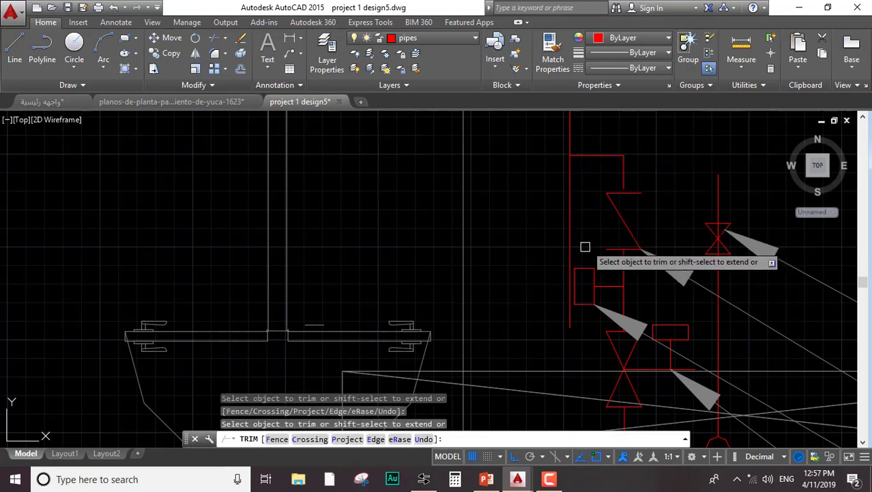
pyautogui.click(570, 226)
pyautogui.press('Escape')
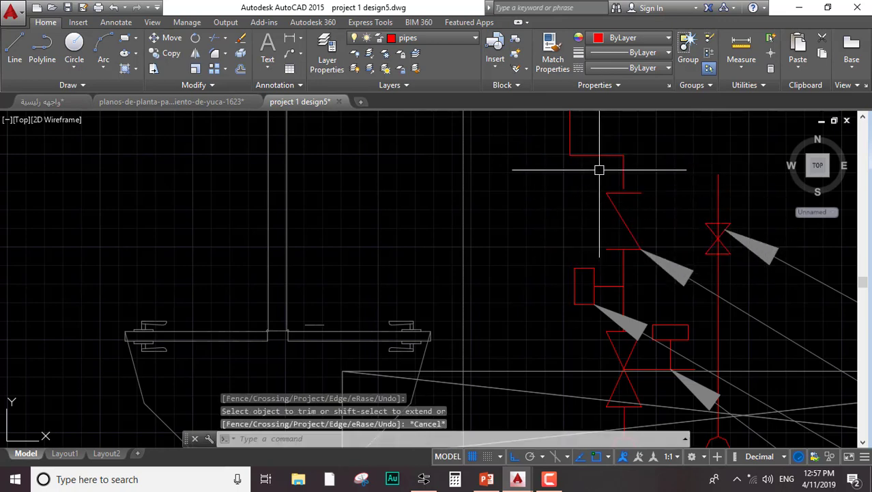
# Stretch the short vertical pipe's lower end down onto the upper line of the swing check valve symbol
pyautogui.scroll(3, 600, 170)
pyautogui.click(620, 196)
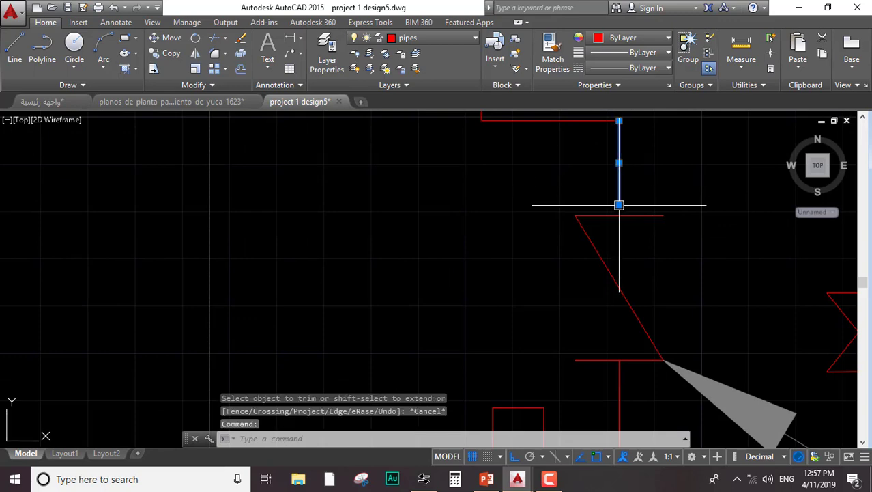
pyautogui.click(620, 203)
pyautogui.press('Escape')
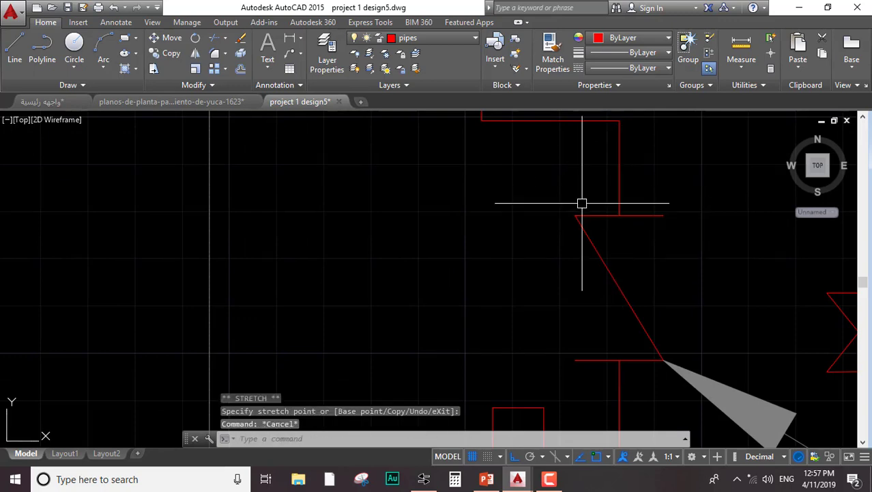
# Trim the horizontal FHC pipe's overhang where it passes the vertical main pipe
pyautogui.scroll(-5, 523, 197)
pyautogui.moveTo(509, 187); pyautogui.dragTo(490, 295, button='middle')
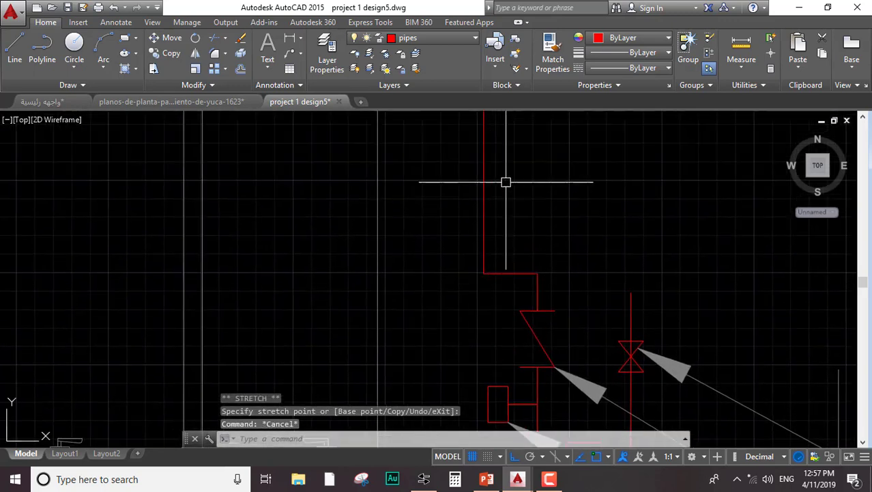
pyautogui.scroll(3, 475, 321)
pyautogui.scroll(-4, 493, 181)
pyautogui.moveTo(493, 181); pyautogui.dragTo(468, 339, button='middle')
pyautogui.scroll(4, 468, 339)
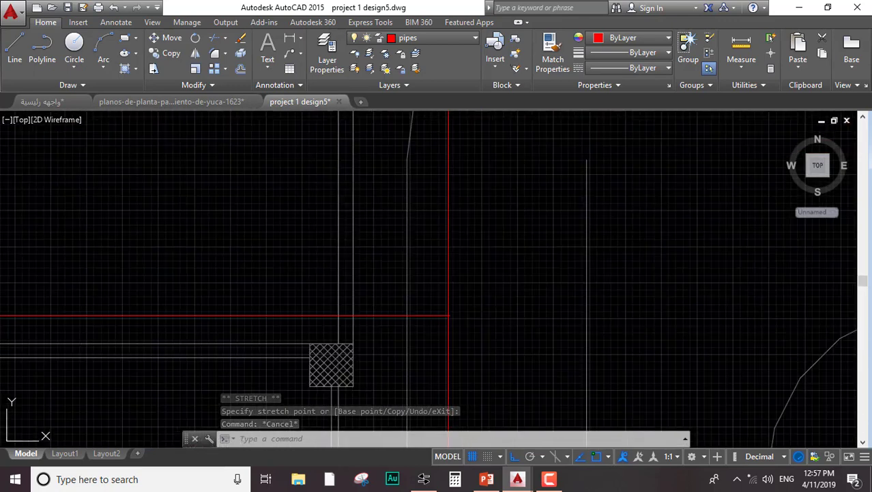
pyautogui.write('tr')
pyautogui.press('Return')
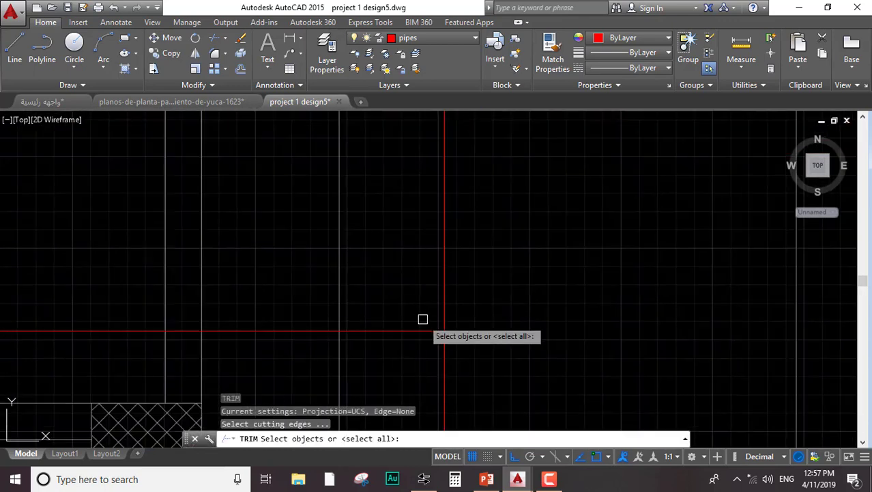
pyautogui.press('Return')
pyautogui.scroll(3, 478, 341)
pyautogui.click(283, 299)
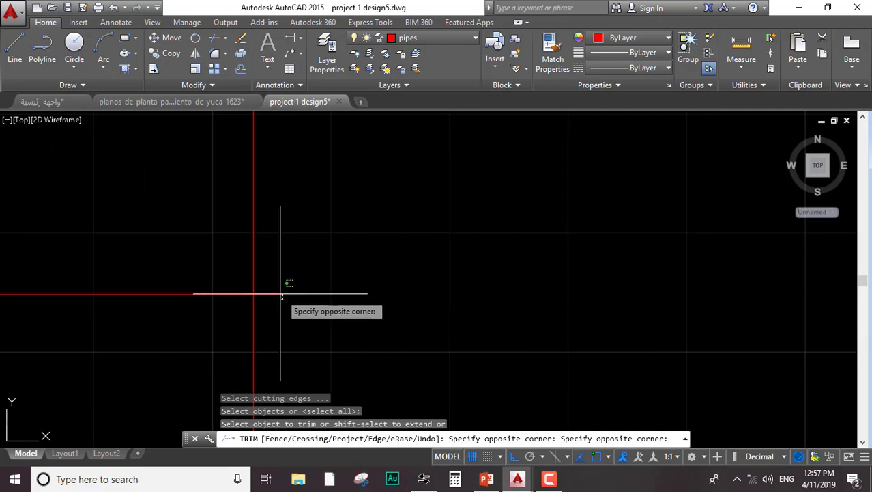
pyautogui.click(277, 292)
pyautogui.press('Escape')
# Examine the riser valve connections and follow the main pipe up through the sprinkler rows
pyautogui.scroll(-8, 341, 254)
pyautogui.scroll(-5, 352, 235)
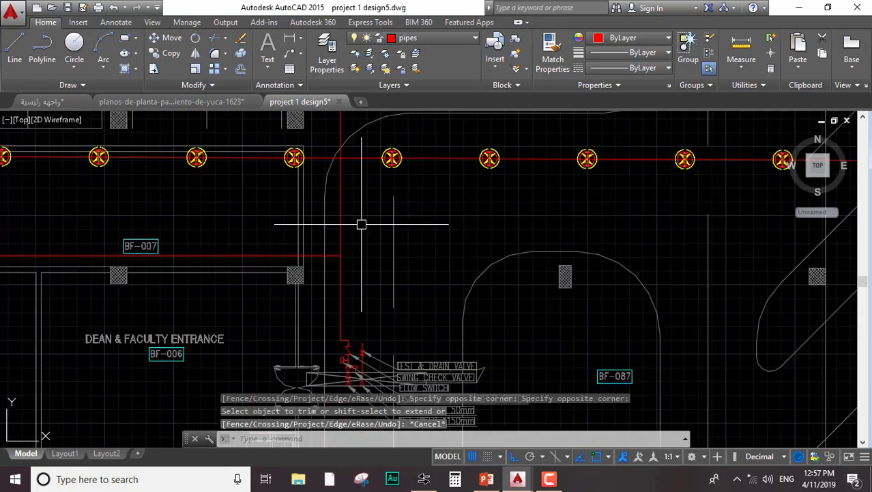
pyautogui.scroll(3, 361, 280)
pyautogui.scroll(8, 379, 280)
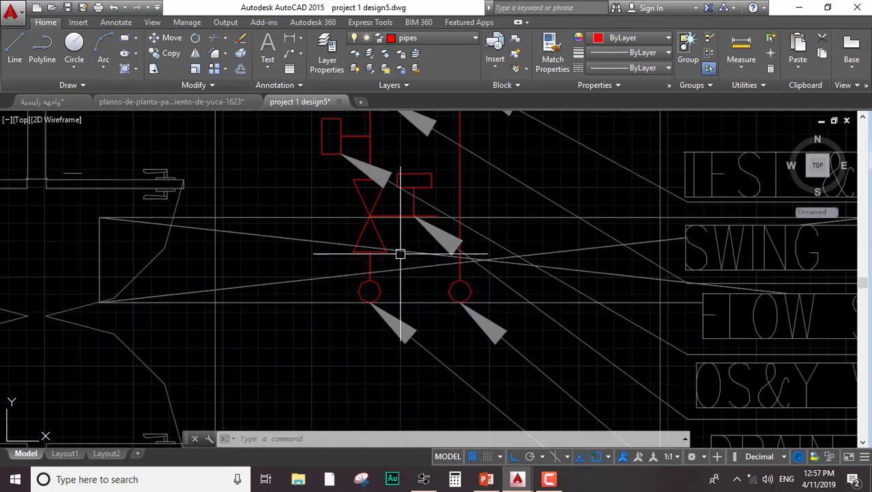
pyautogui.moveTo(346, 207); pyautogui.dragTo(351, 403, button='middle')
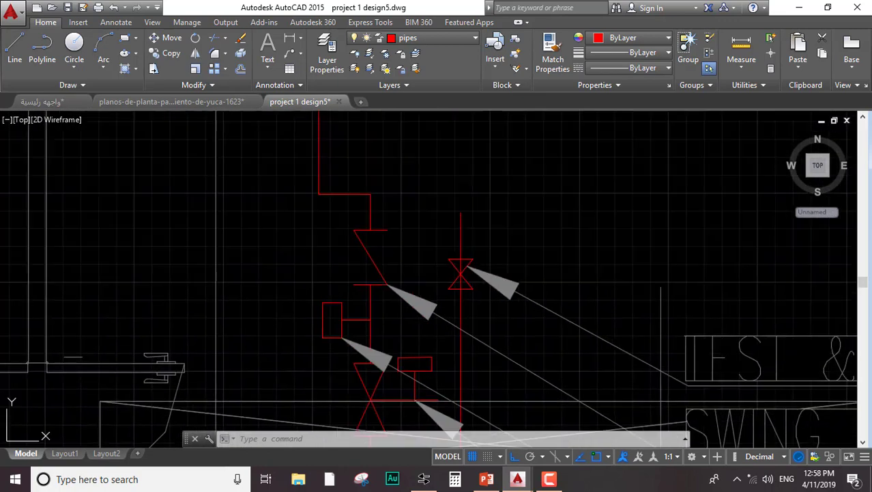
pyautogui.moveTo(331, 230); pyautogui.dragTo(351, 383, button='middle')
pyautogui.moveTo(316, 218)
pyautogui.mouseDown(button='middle')
pyautogui.moveTo(324, 301)
pyautogui.moveTo(312, 251)
pyautogui.moveTo(333, 367)
pyautogui.mouseUp(button='middle')
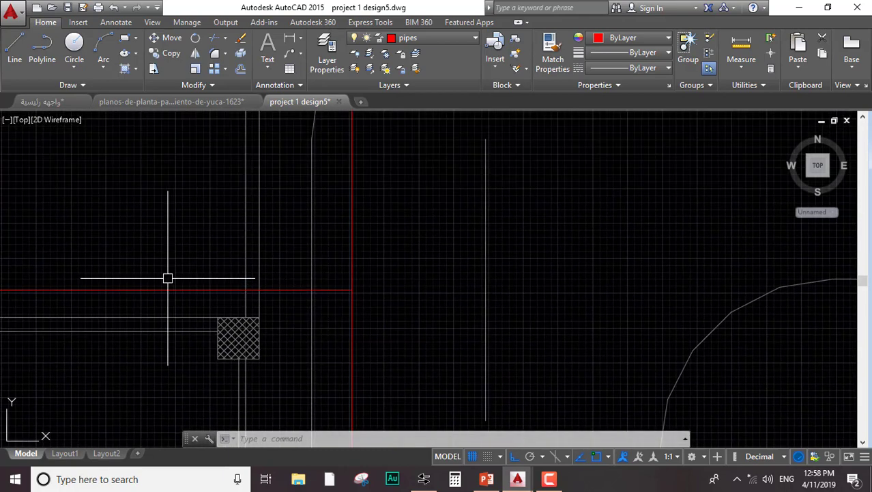
pyautogui.scroll(-4, 292, 341)
pyautogui.scroll(-2, 306, 301)
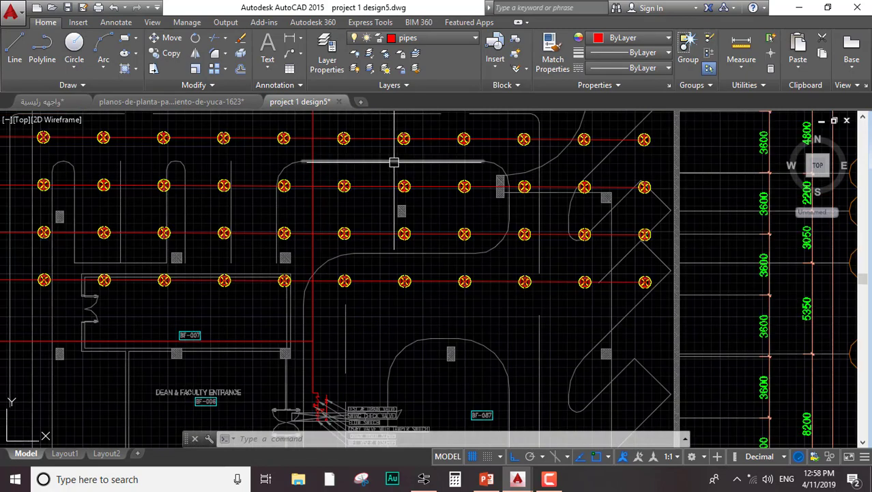
pyautogui.scroll(-3, 504, 233)
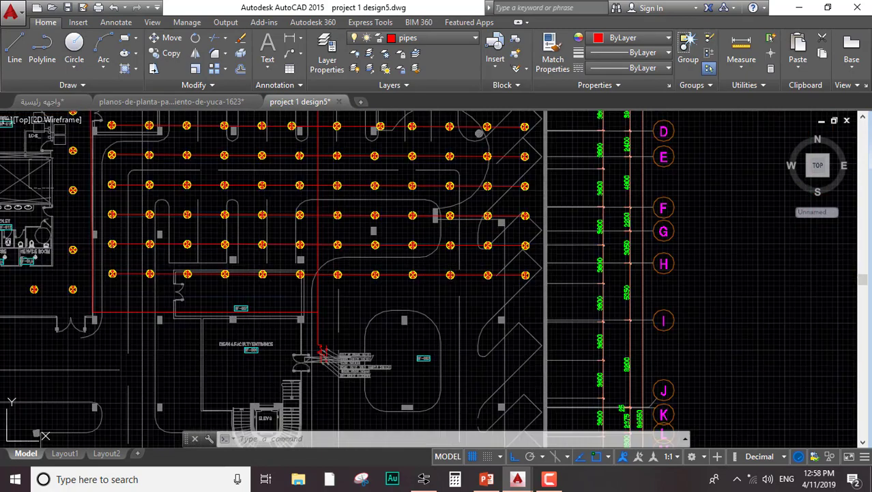
pyautogui.scroll(-2, 304, 250)
pyautogui.moveTo(304, 250); pyautogui.dragTo(308, 259, button='middle')
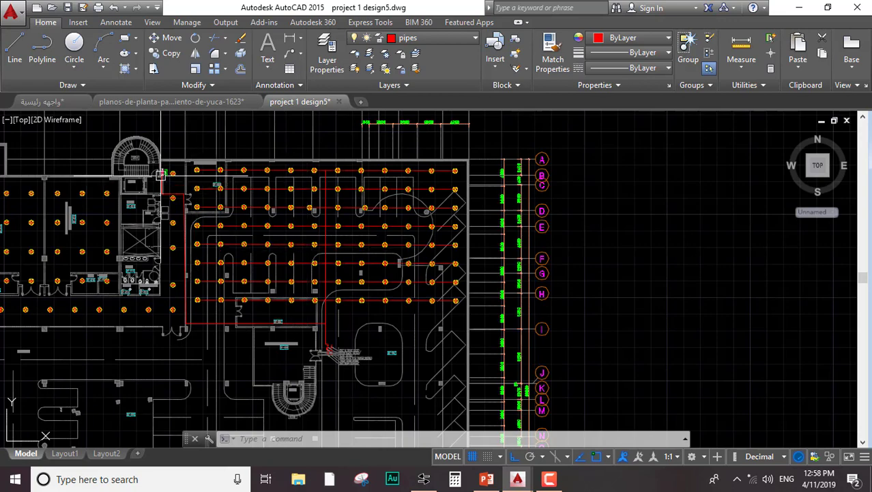
# Examine the FHC pipe run from the cabinet beside ST04 to the main pipe and the parking sprinkler branches
pyautogui.scroll(8, 164, 198)
pyautogui.scroll(-4, 172, 191)
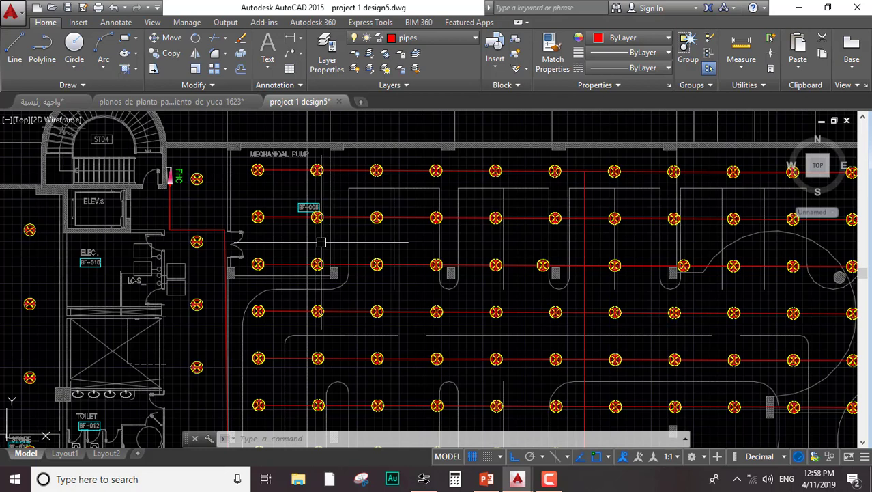
pyautogui.scroll(-2, 377, 288)
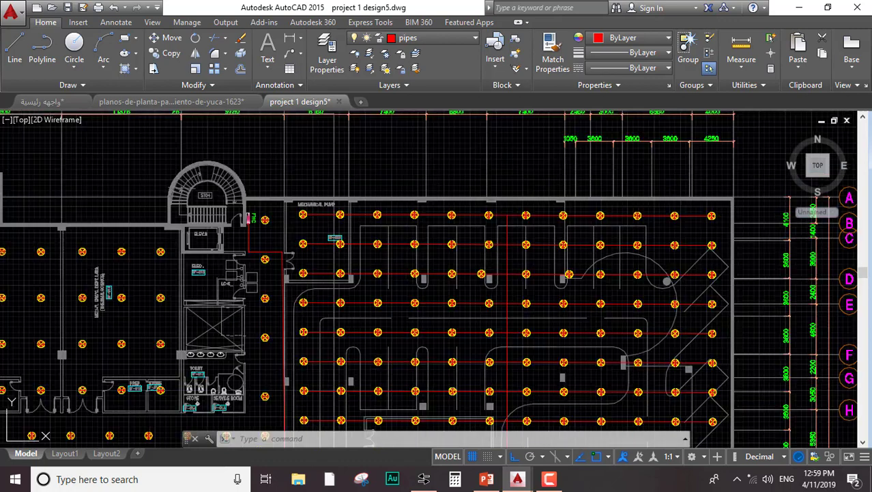
pyautogui.scroll(-2, 260, 252)
pyautogui.scroll(4, 295, 257)
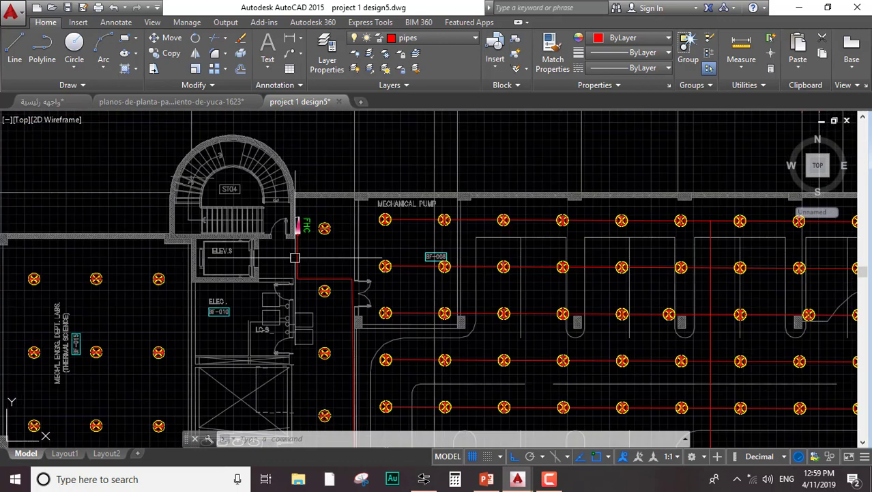
pyautogui.moveTo(363, 293)
pyautogui.mouseDown(button='middle')
pyautogui.moveTo(338, 268)
pyautogui.moveTo(390, 370)
pyautogui.moveTo(345, 202)
pyautogui.mouseUp(button='middle')
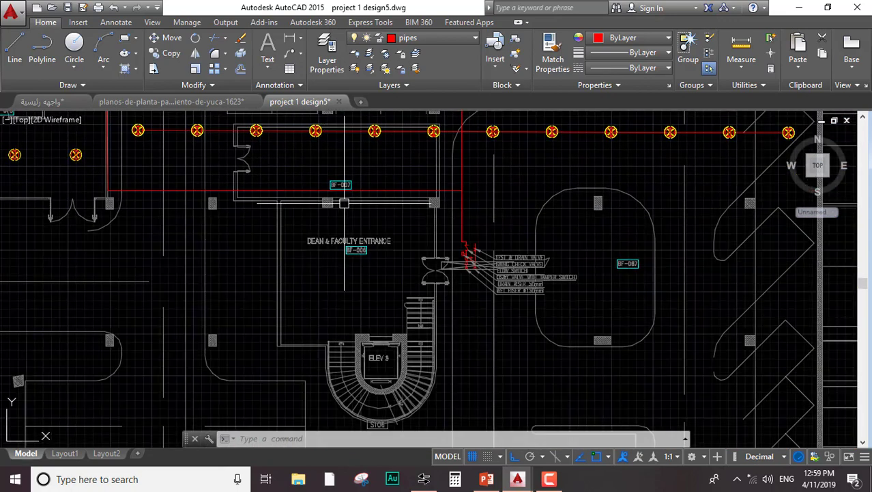
pyautogui.scroll(5, 409, 198)
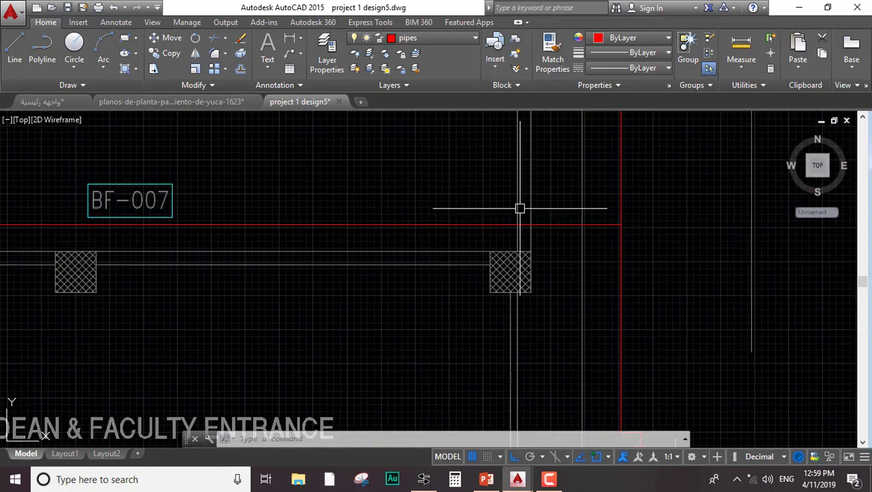
pyautogui.scroll(-5, 520, 208)
pyautogui.moveTo(555, 205); pyautogui.dragTo(519, 334, button='middle')
pyautogui.scroll(-1, 519, 334)
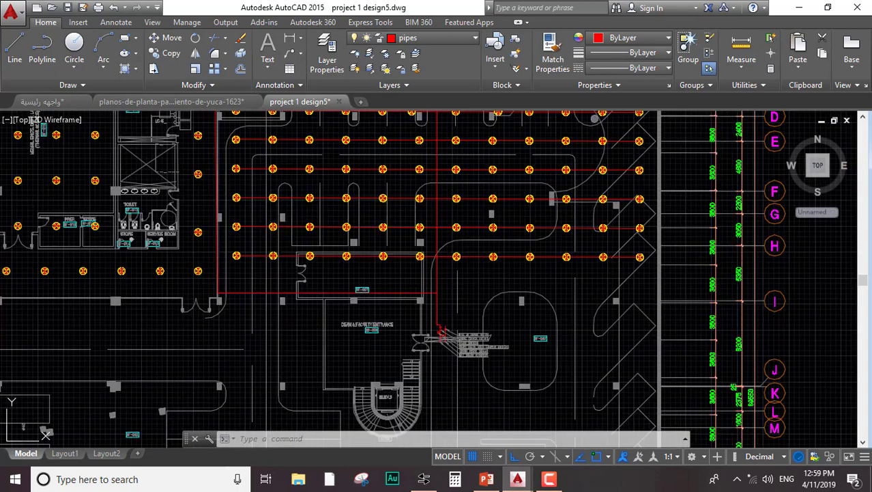
pyautogui.moveTo(539, 68); pyautogui.dragTo(525, 177, button='middle')
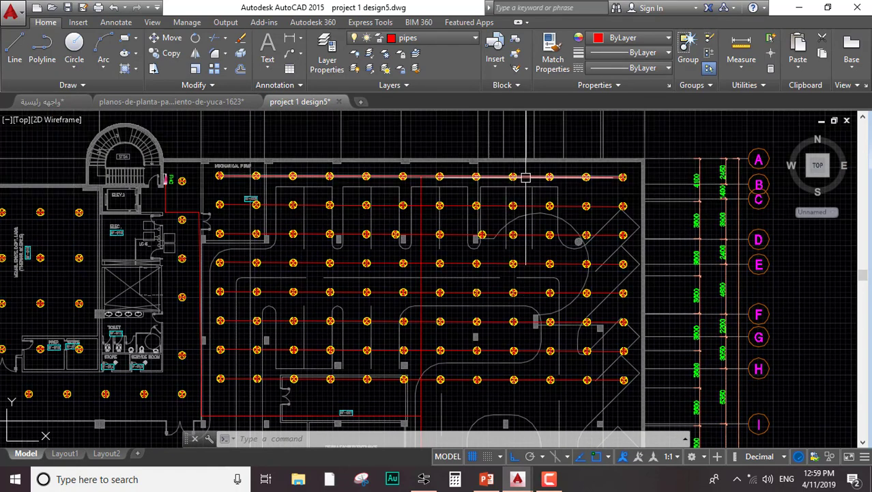
pyautogui.moveTo(526, 177)
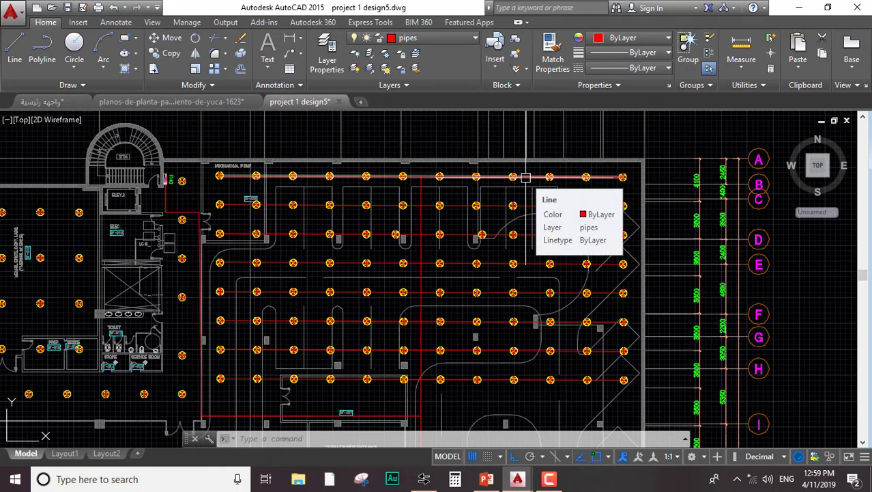
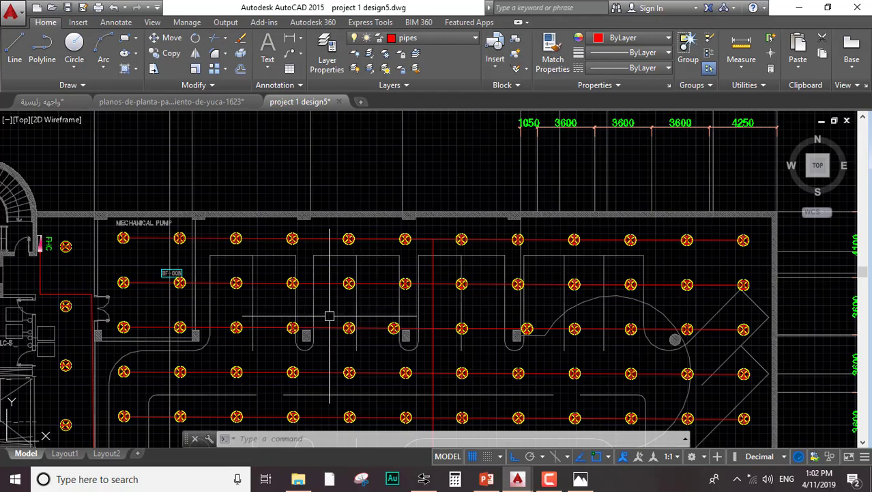
# Switch to Photos to read the Ordinary Hazard Pipe Schedule for steel pipe, and return to the AutoCAD drawing
pyautogui.click(581, 478)
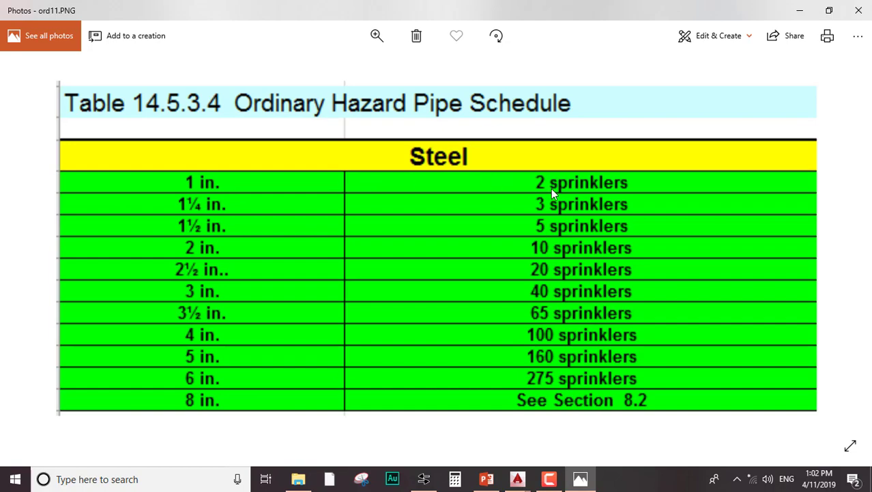
pyautogui.click(565, 482)
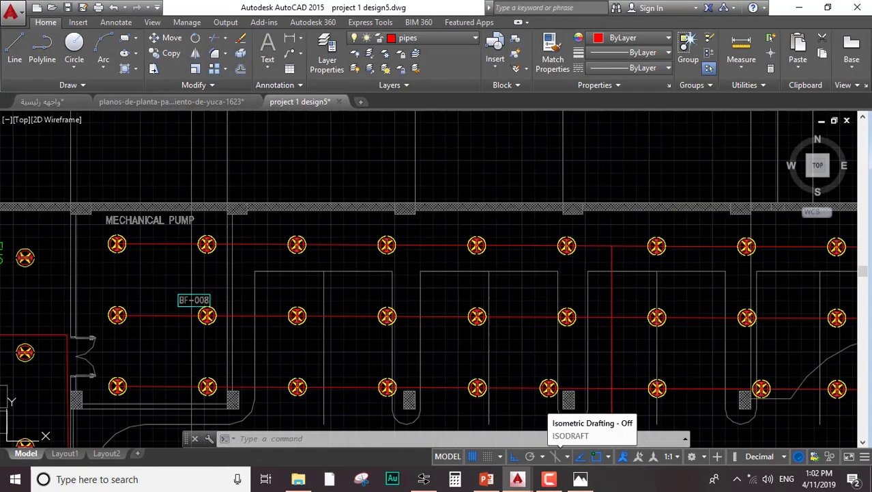
# Add a 1" single-line text label, about 26 units high and unrotated, above the first branch pipe segment in the mechanical pump room
pyautogui.scroll(4, 131, 235)
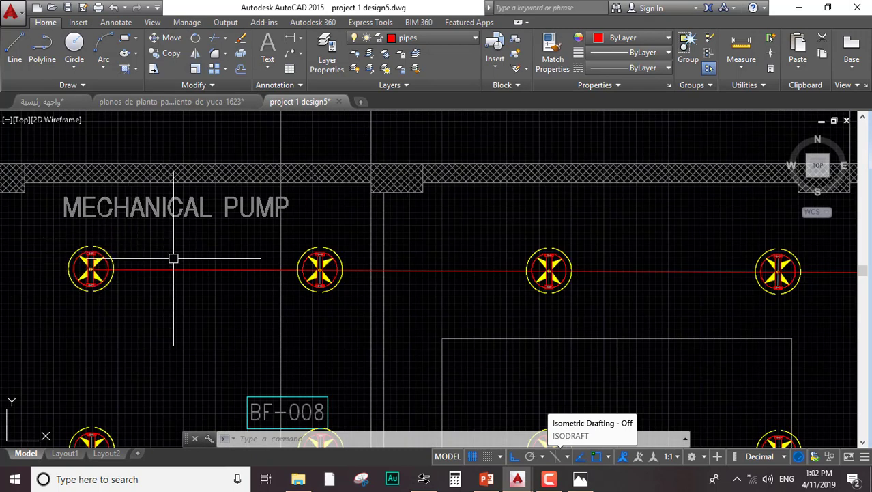
pyautogui.press('Escape')
pyautogui.press('Escape')
pyautogui.press('Escape')
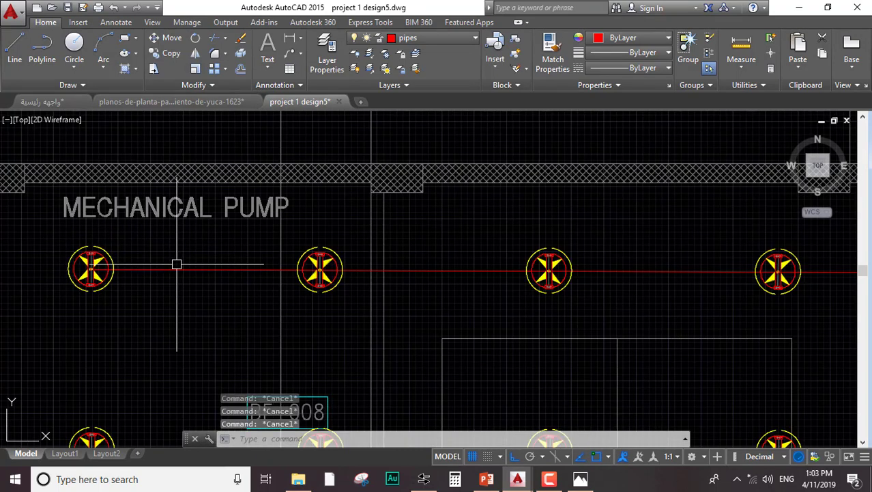
pyautogui.write('TR')
pyautogui.press('BackSpace')
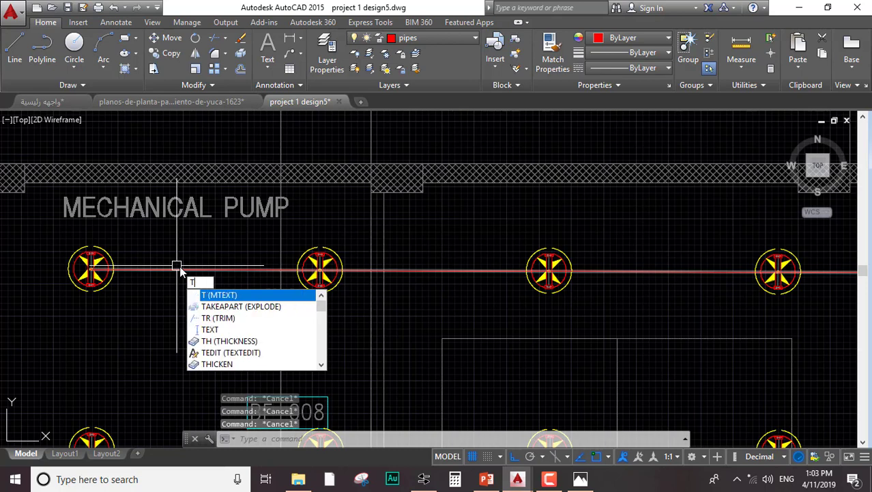
pyautogui.write('EXT')
pyautogui.press('Return')
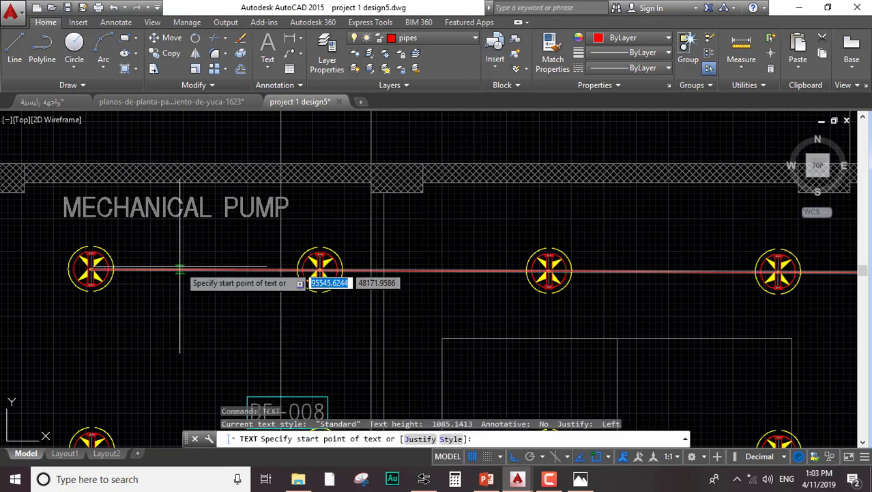
pyautogui.click(172, 258)
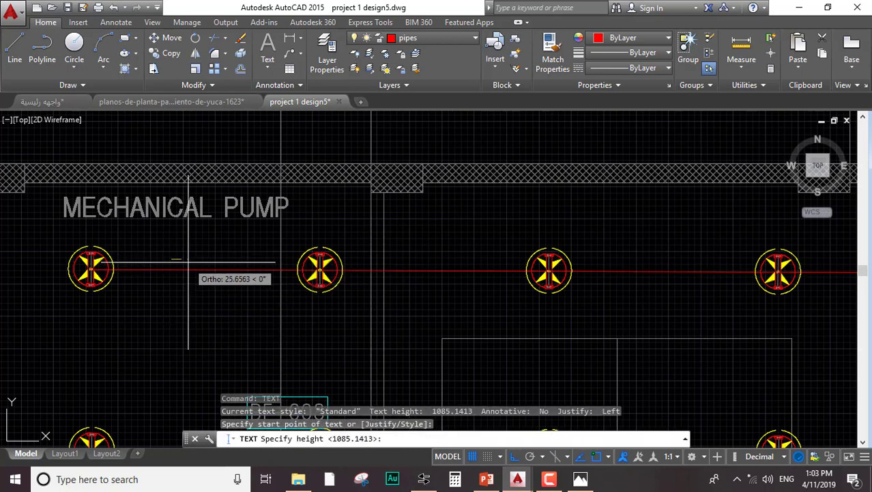
pyautogui.click(188, 257)
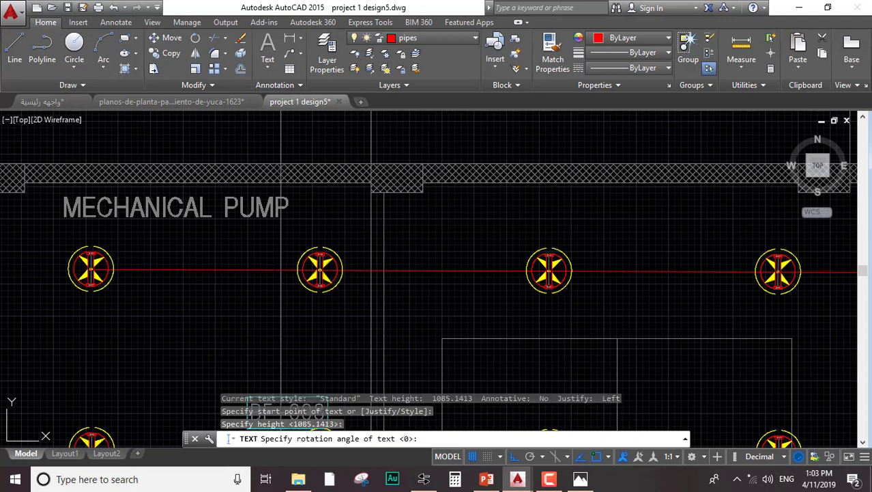
pyautogui.press('Return')
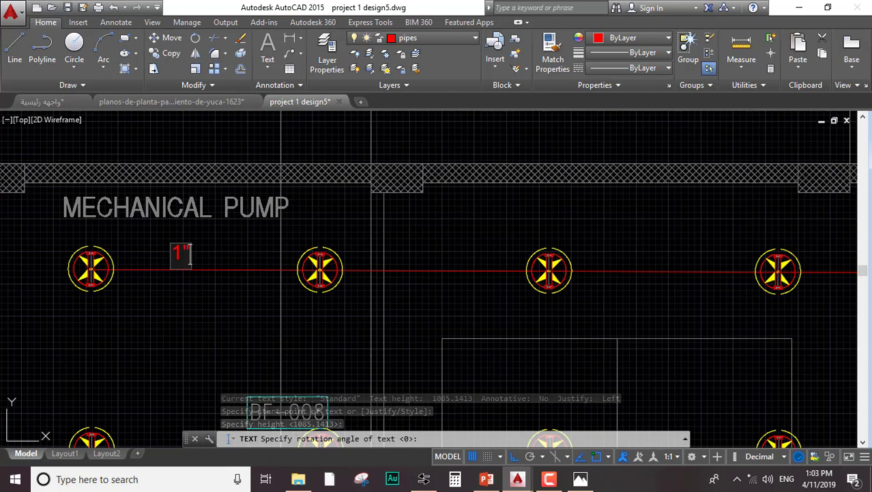
pyautogui.press('Return')
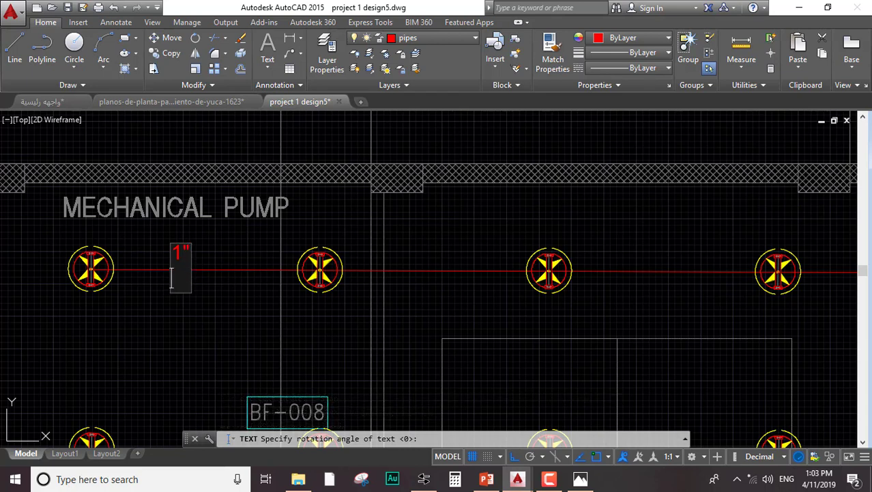
pyautogui.press('Return')
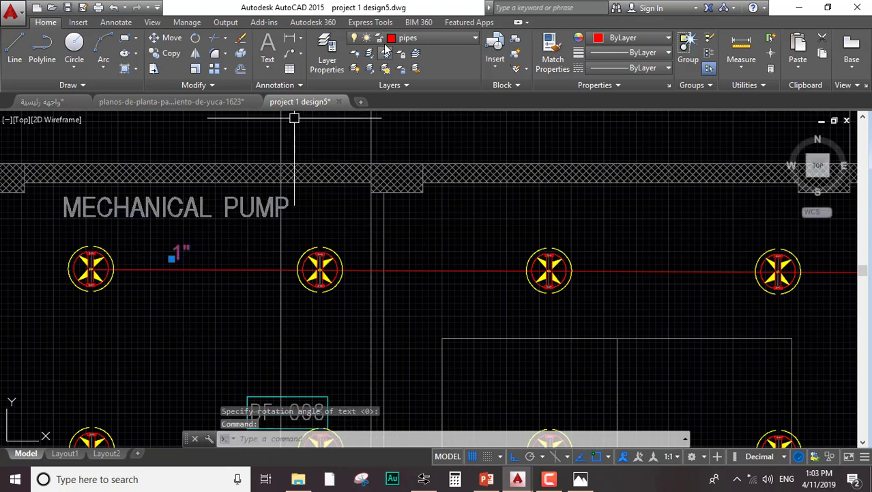
# Try to assign the 1" pipe size label to the green PL-LEXT layer
pyautogui.click(410, 38)
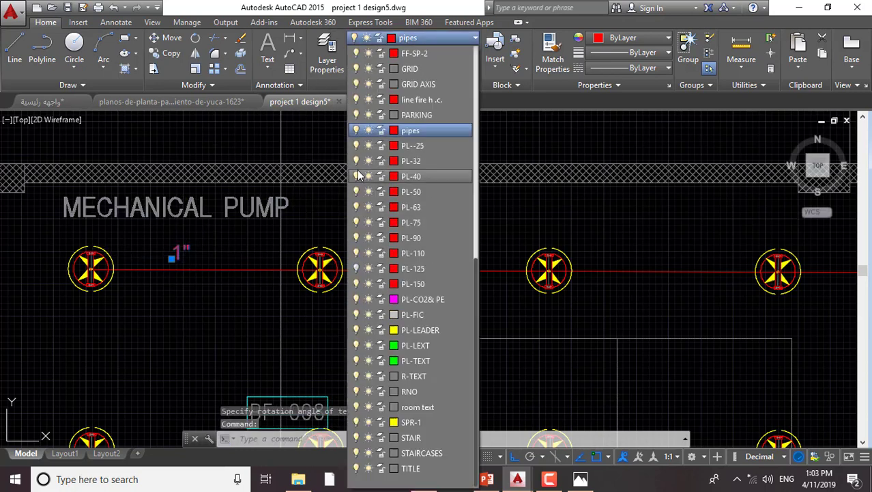
pyautogui.click(396, 344)
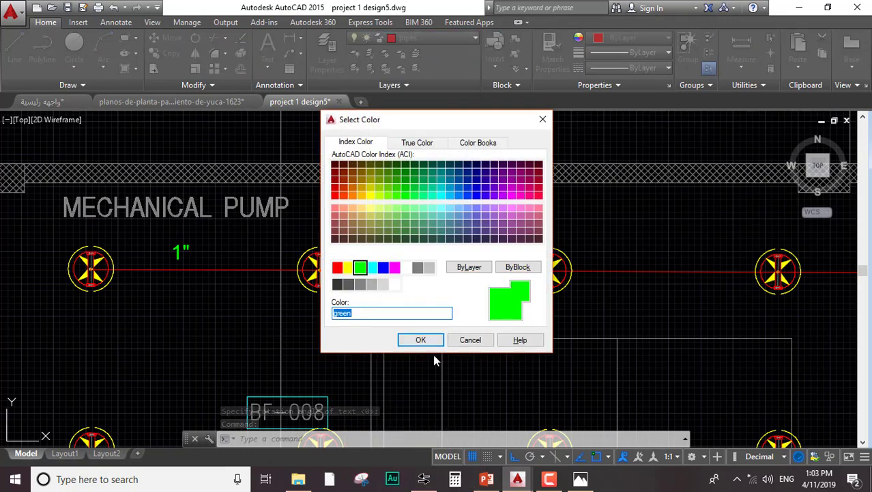
pyautogui.click(419, 338)
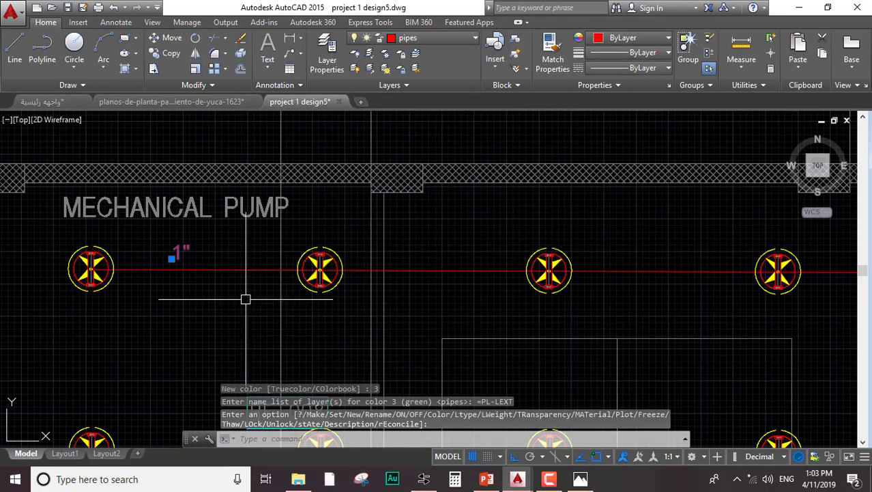
pyautogui.press('Escape')
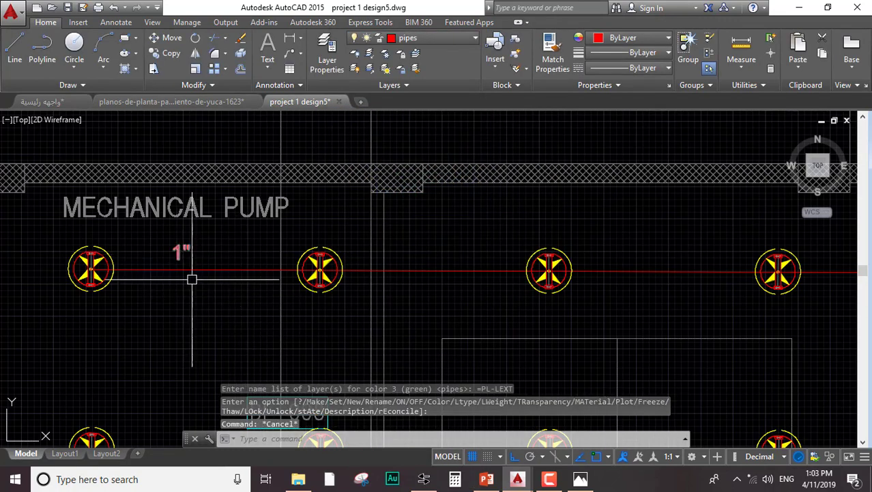
pyautogui.click(416, 39)
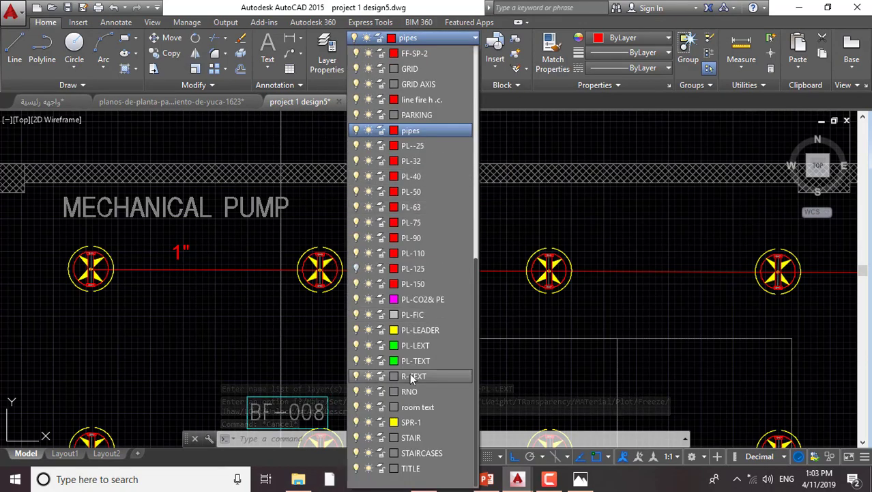
pyautogui.scroll(-5, 387, 280)
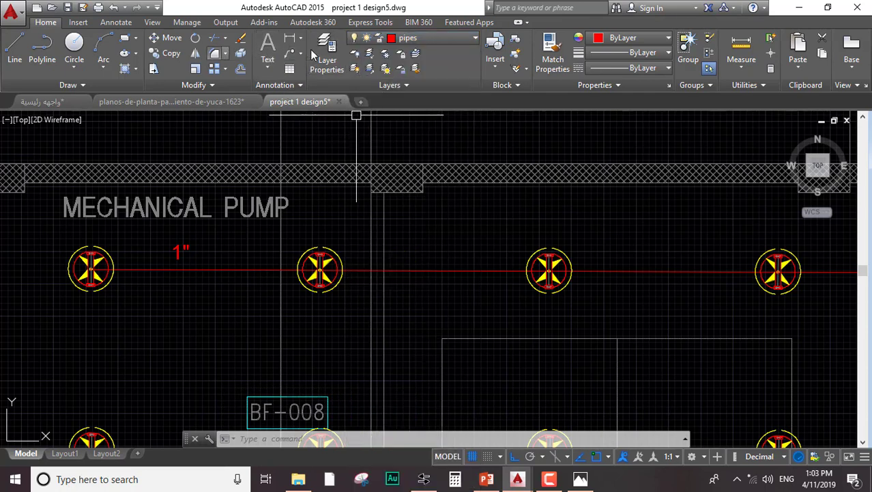
# Create a new layer named size and set its colour to green
pyautogui.click(326, 64)
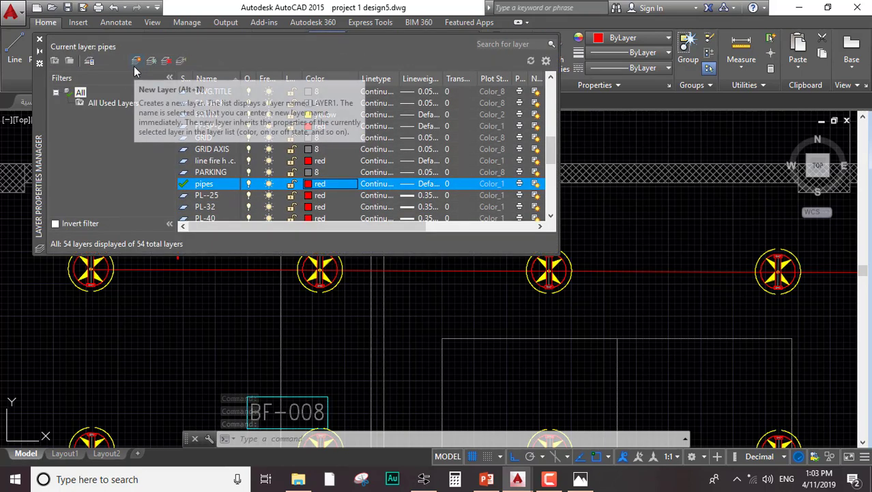
pyautogui.press('Return')
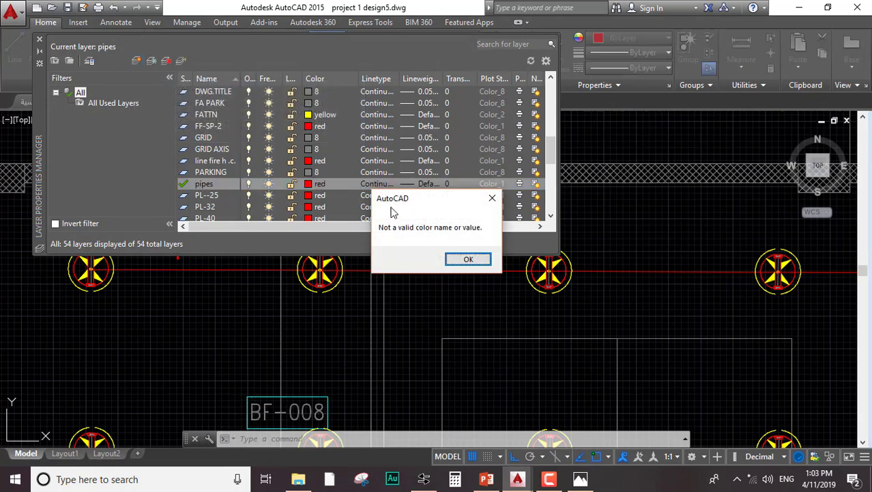
pyautogui.click(468, 260)
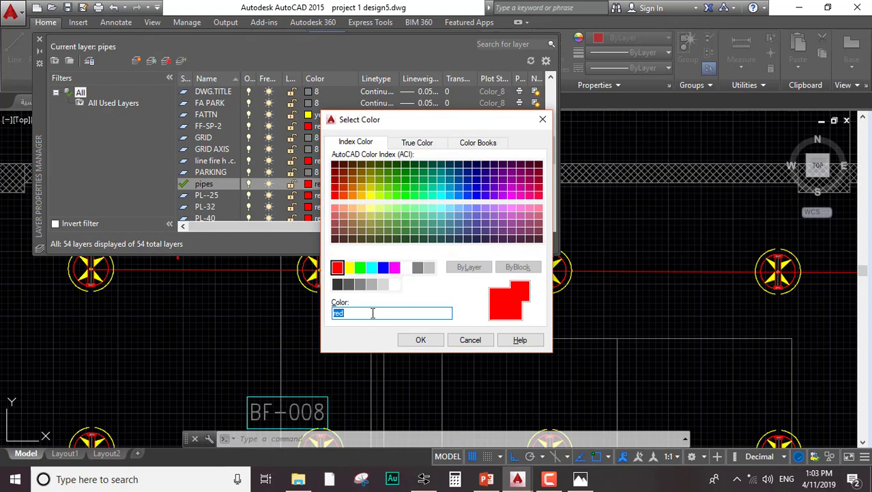
pyautogui.click(470, 340)
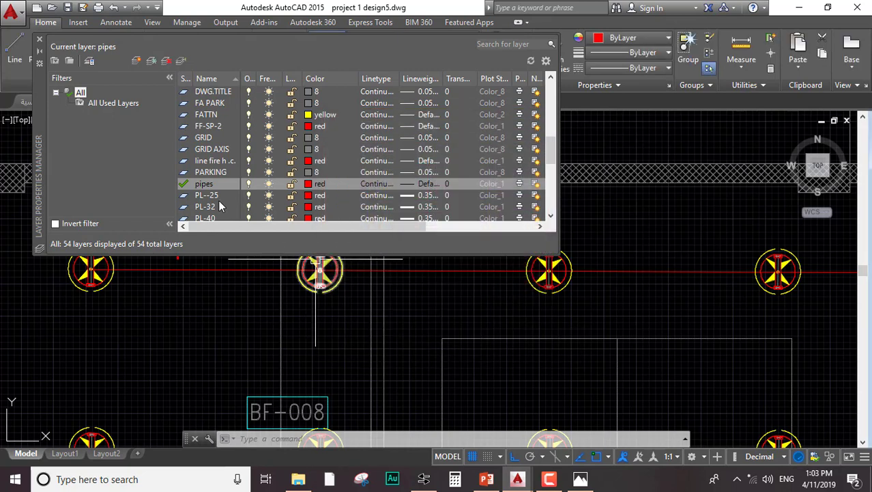
pyautogui.click(132, 64)
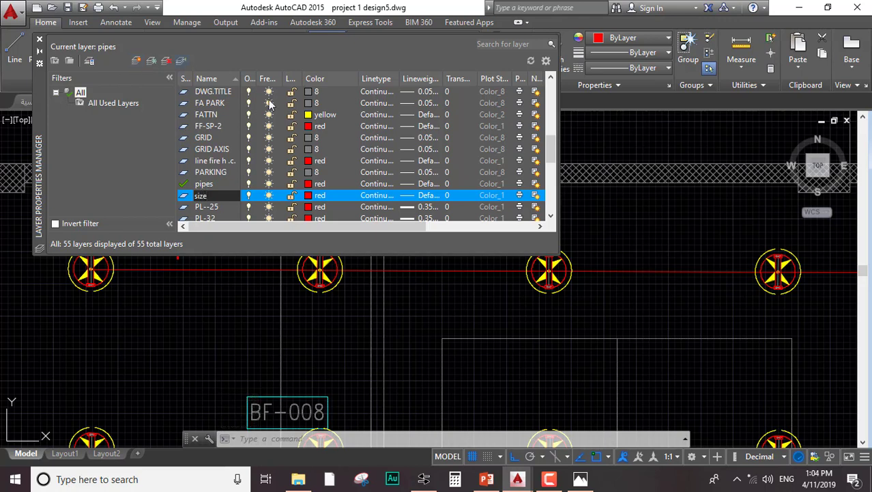
pyautogui.write('size')
pyautogui.click(309, 196)
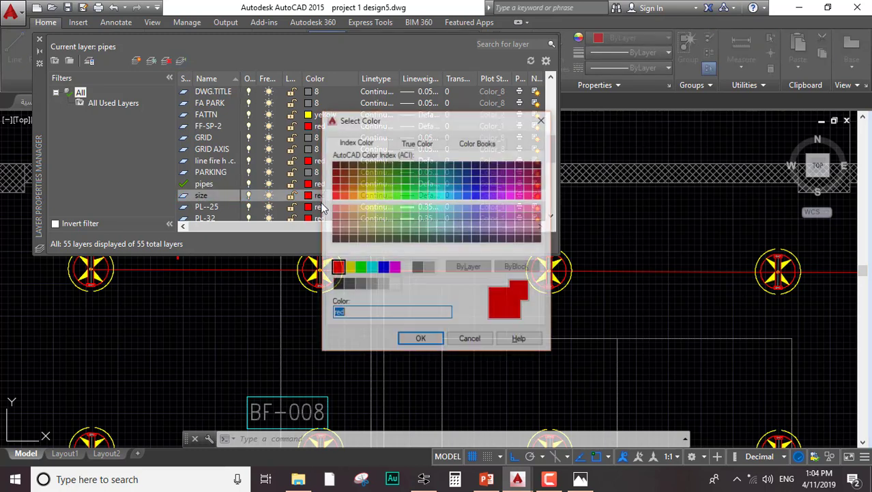
pyautogui.click(360, 267)
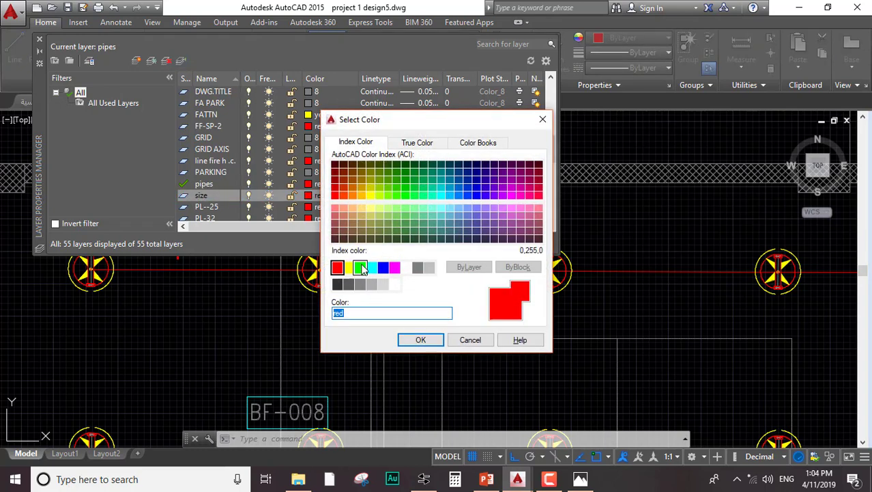
pyautogui.click(420, 340)
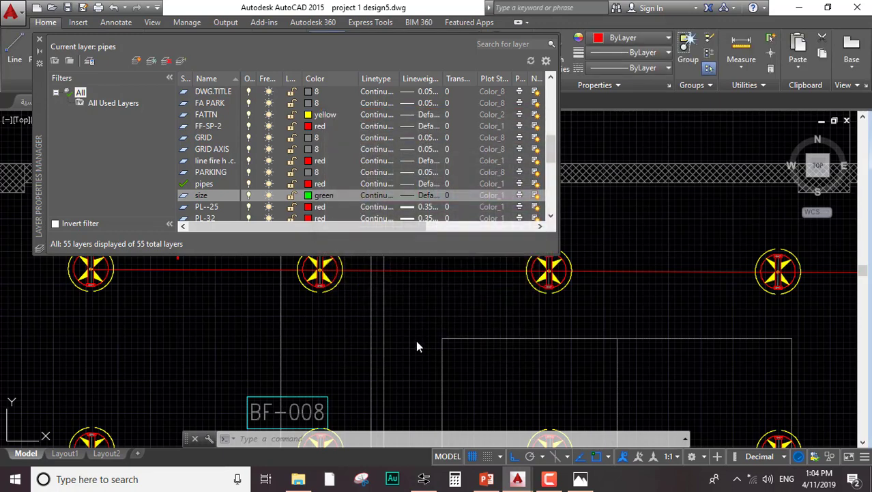
pyautogui.click(39, 39)
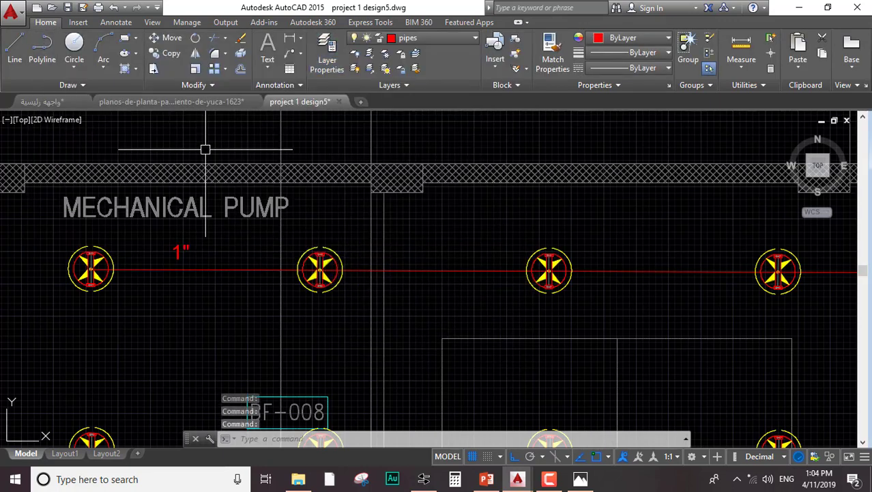
# Move the 1" pipe size label onto the size layer
pyautogui.click(189, 250)
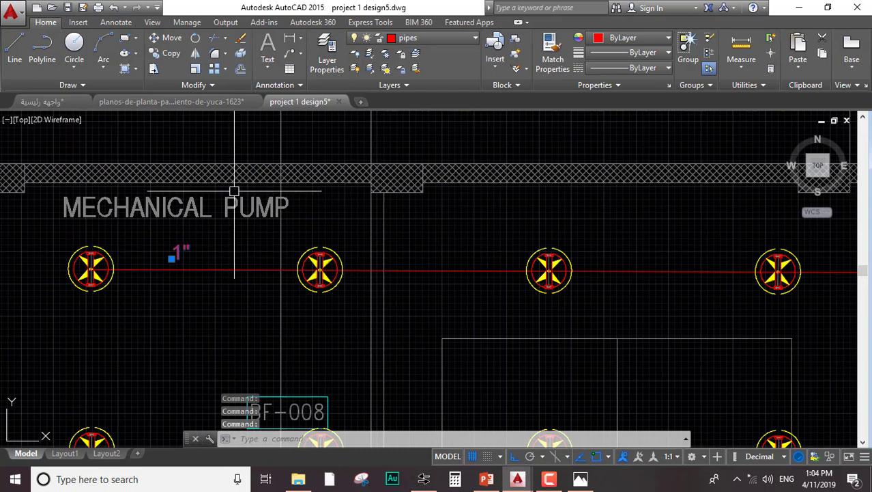
pyautogui.click(409, 38)
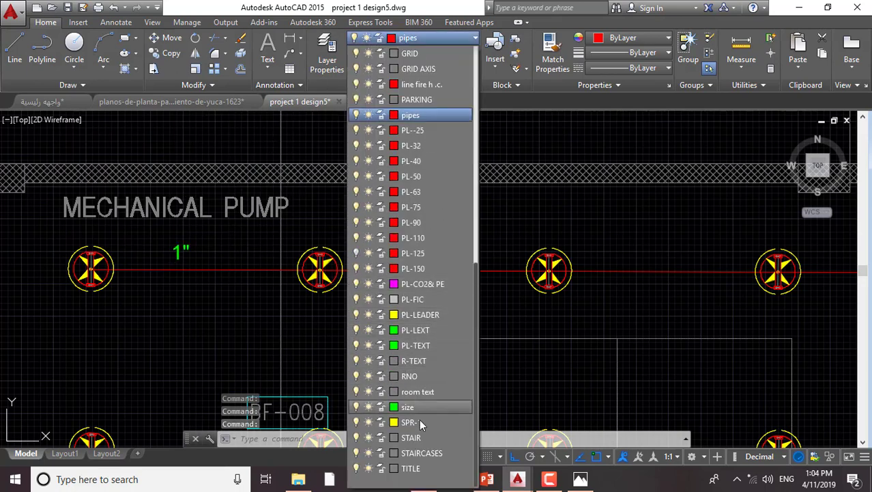
pyautogui.click(408, 407)
pyautogui.press('Escape')
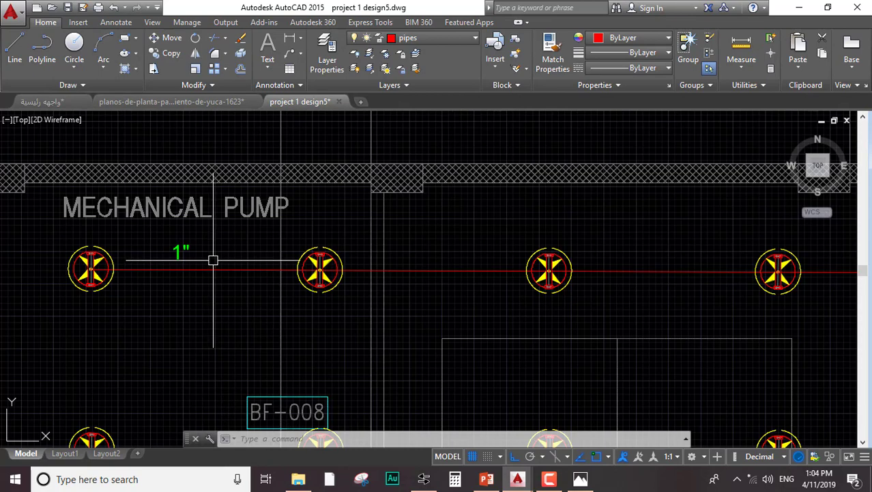
# Copy the 1" size label above the next five segments of the first branch pipe, ending just before the vertical main pipe
pyautogui.click(180, 252)
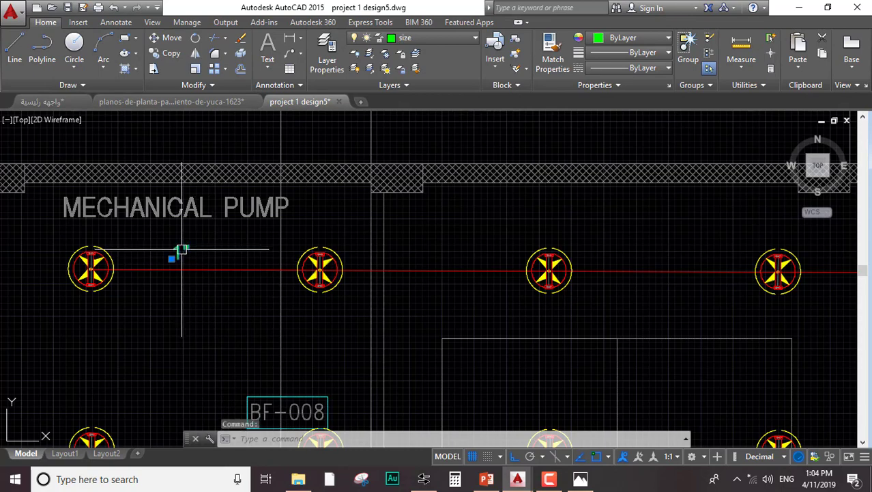
pyautogui.scroll(-4, 245, 249)
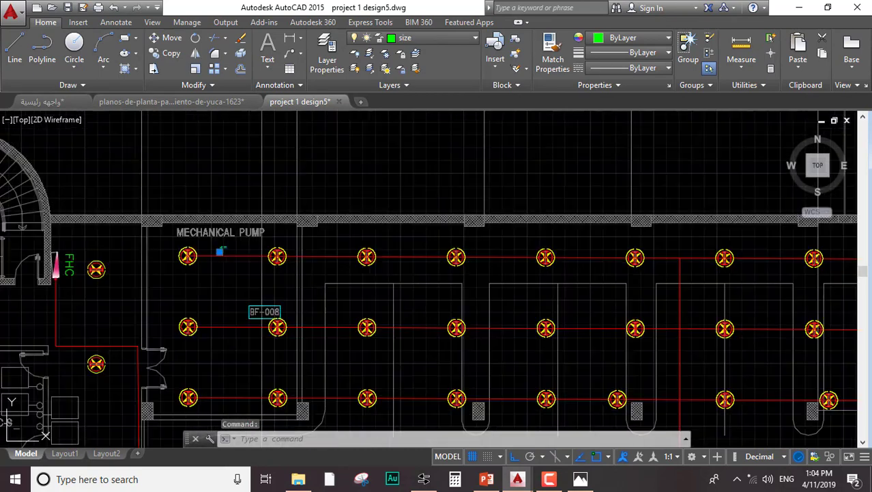
pyautogui.moveTo(575, 250); pyautogui.dragTo(353, 226, button='middle')
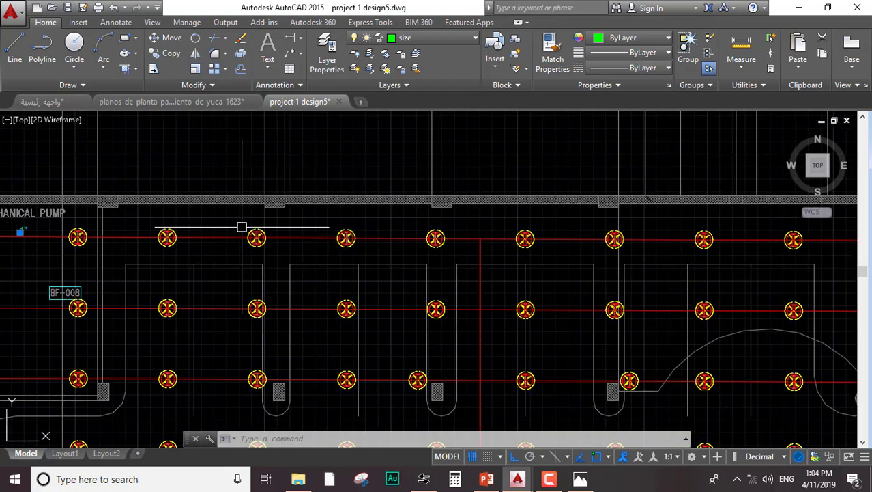
pyautogui.moveTo(155, 224); pyautogui.dragTo(325, 222, button='middle')
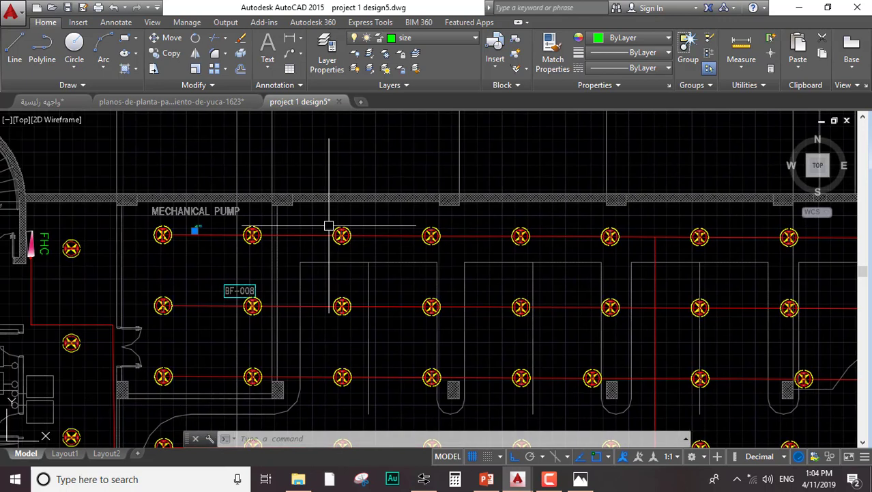
pyautogui.click(201, 235)
pyautogui.write('co')
pyautogui.press('Return')
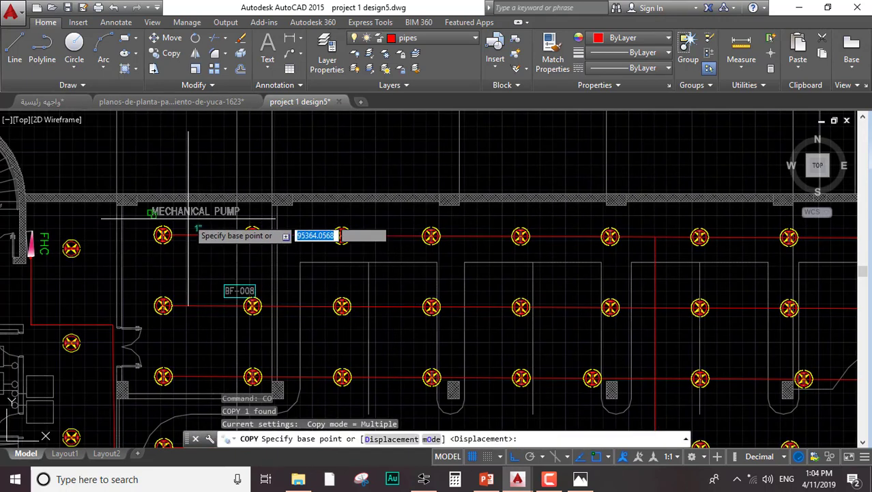
pyautogui.scroll(4, 188, 227)
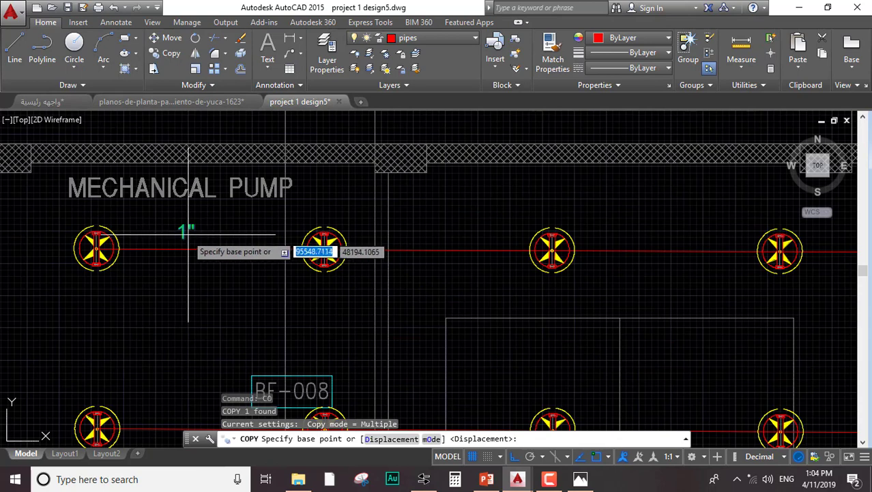
pyautogui.click(190, 234)
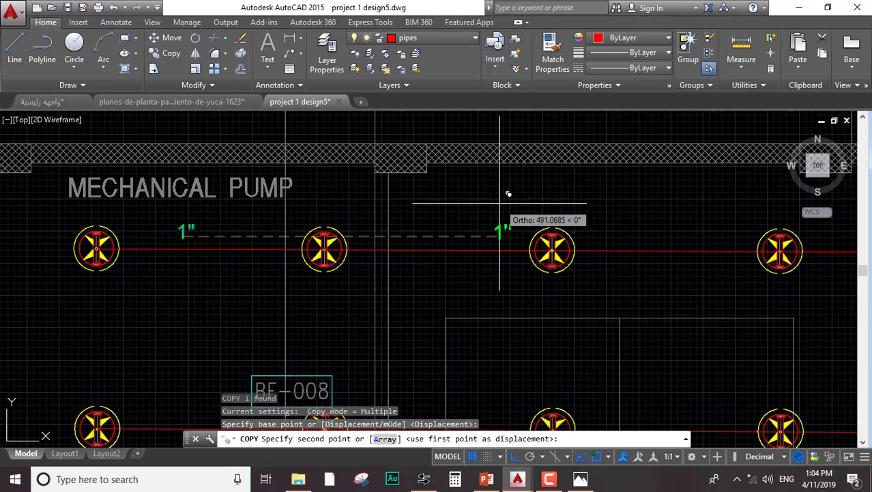
pyautogui.click(431, 234)
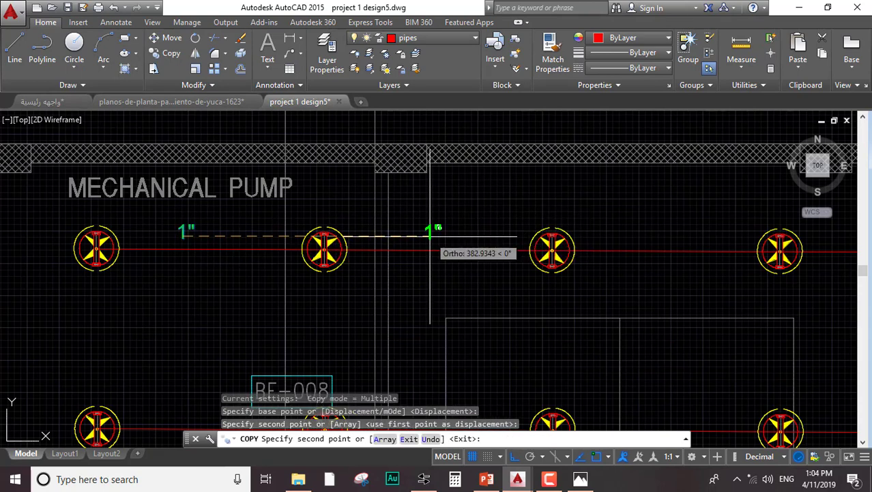
pyautogui.click(656, 234)
pyautogui.moveTo(685, 241); pyautogui.dragTo(297, 274, button='middle')
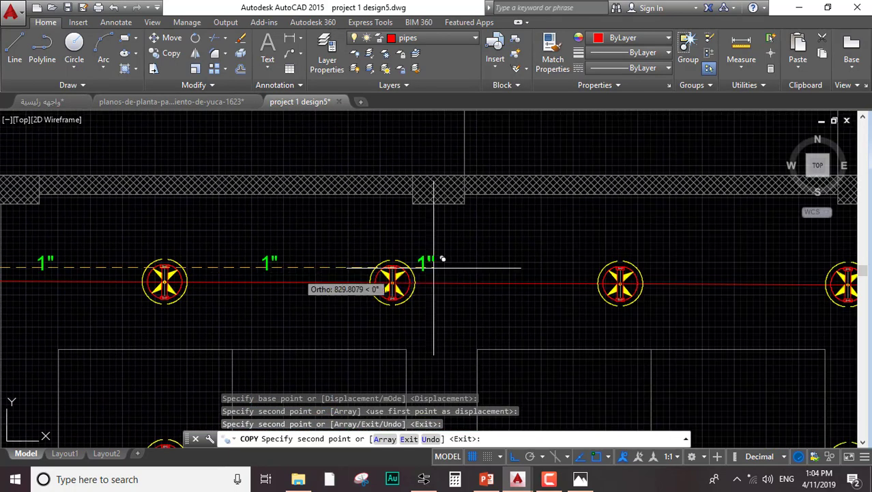
pyautogui.click(492, 271)
pyautogui.moveTo(698, 259); pyautogui.dragTo(522, 282, button='middle')
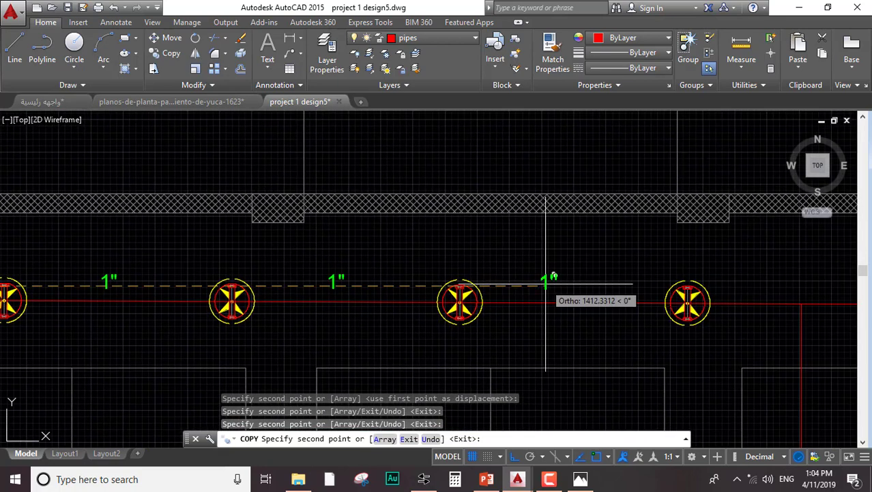
pyautogui.click(551, 283)
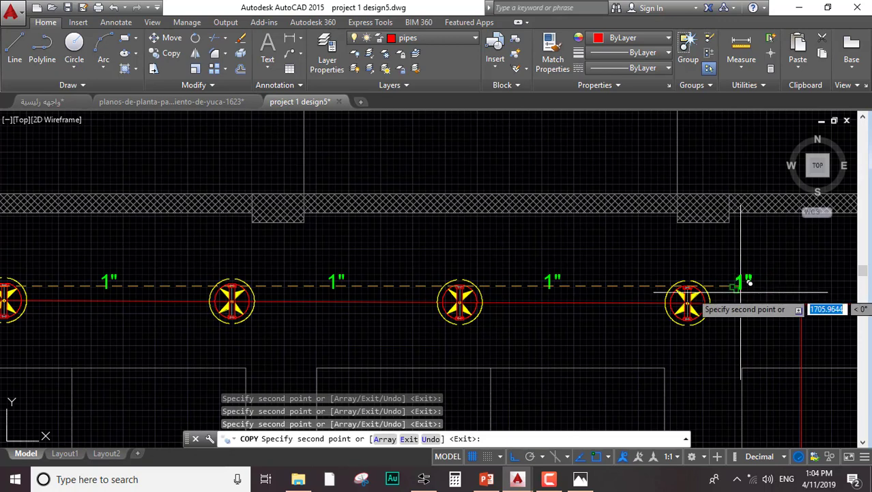
pyautogui.press('Escape')
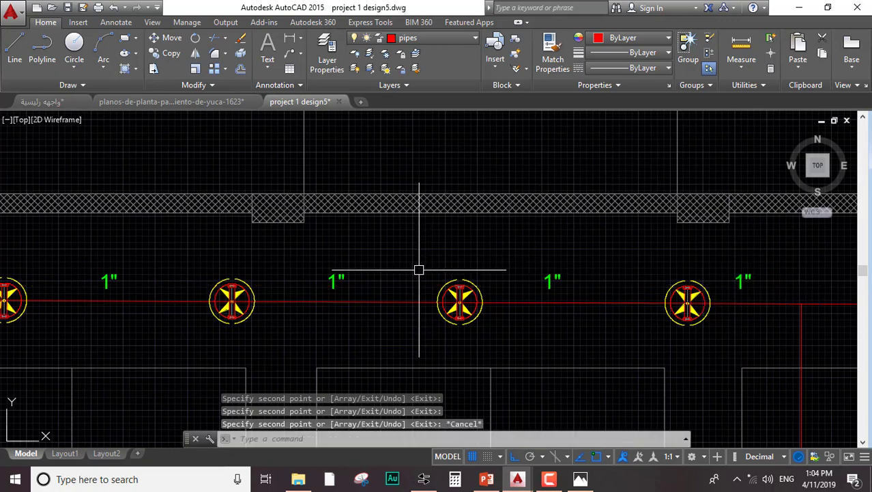
# Change the size label between the third and fourth sprinklers of the first branch to 1.25"
pyautogui.scroll(-4, 419, 267)
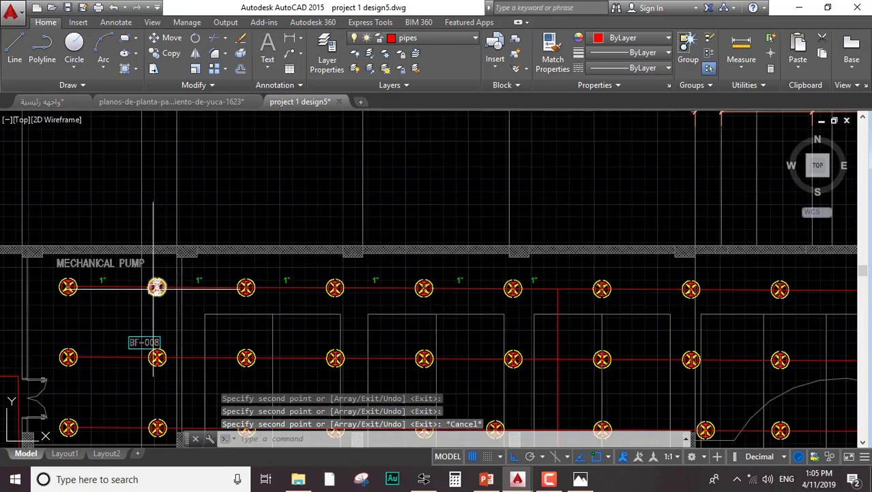
pyautogui.scroll(5, 290, 279)
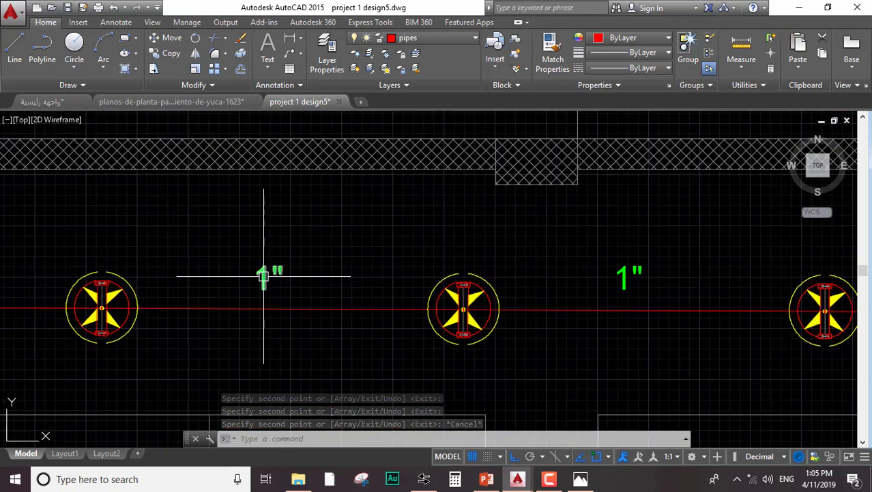
pyautogui.doubleClick(266, 277)
pyautogui.write('1.25"')
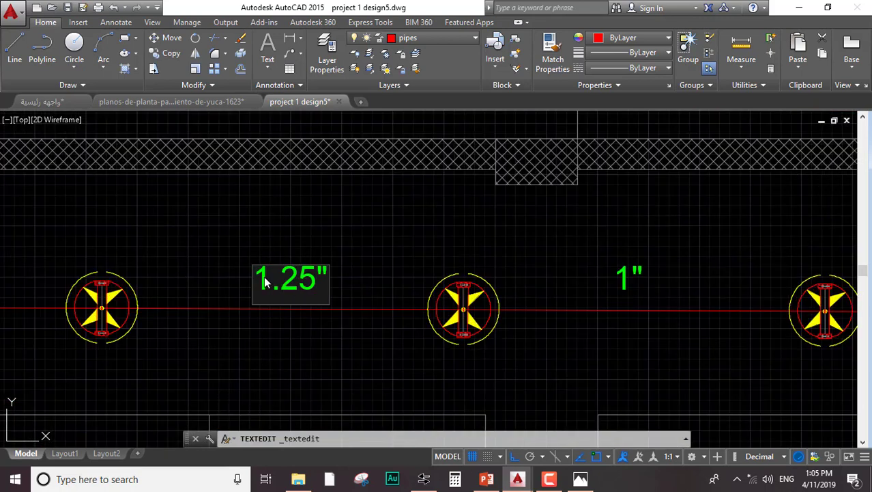
pyautogui.press('Escape')
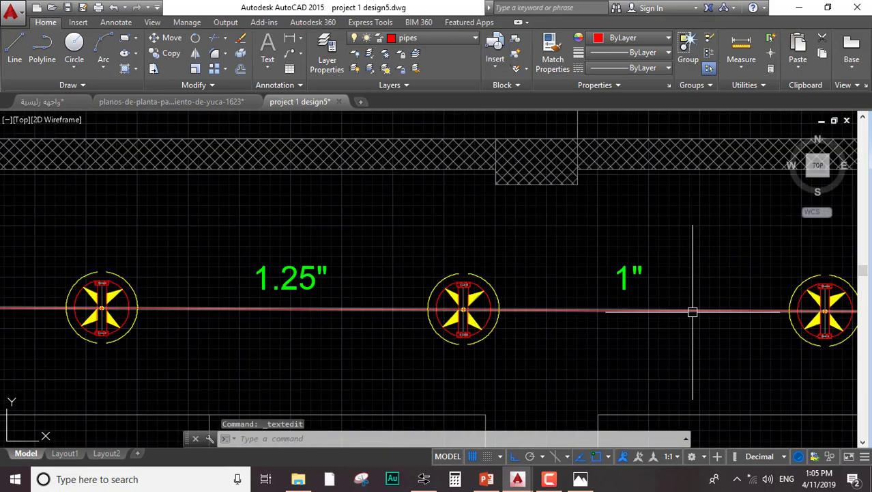
# Change the size label between the fourth and fifth sprinklers of the first branch to 1.25"
pyautogui.doubleClick(628, 278)
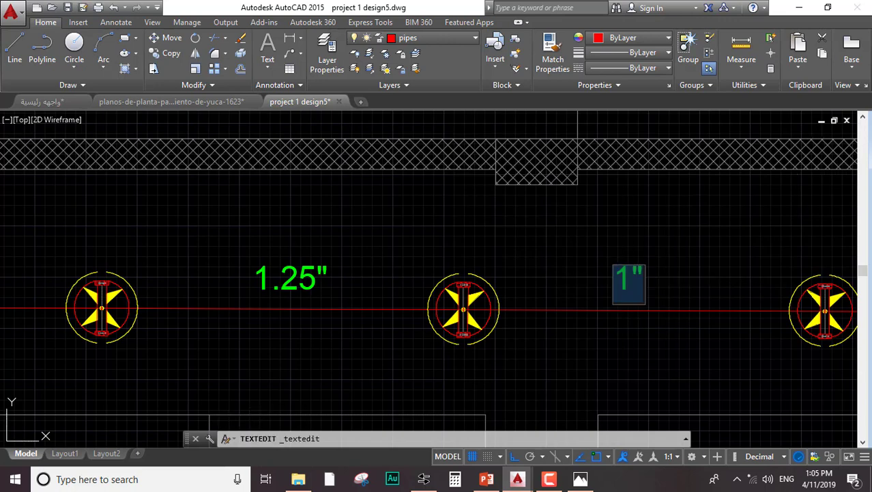
pyautogui.write('1.25')
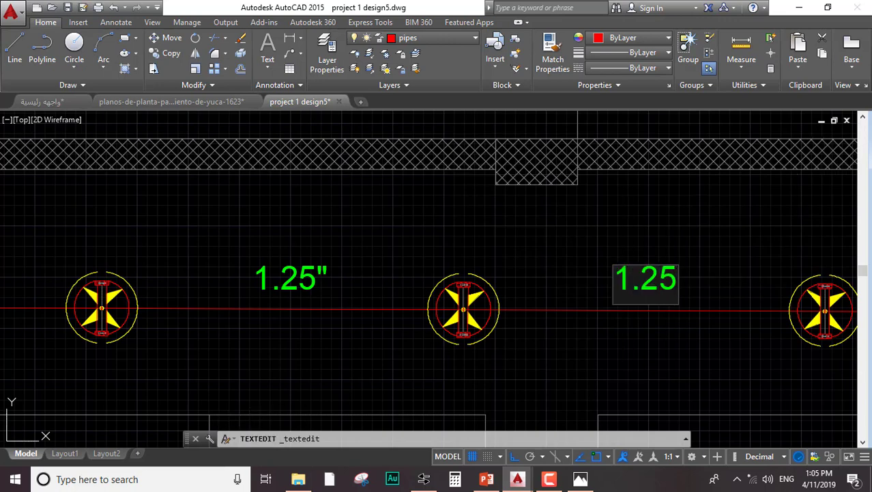
pyautogui.write('"')
pyautogui.press('Escape')
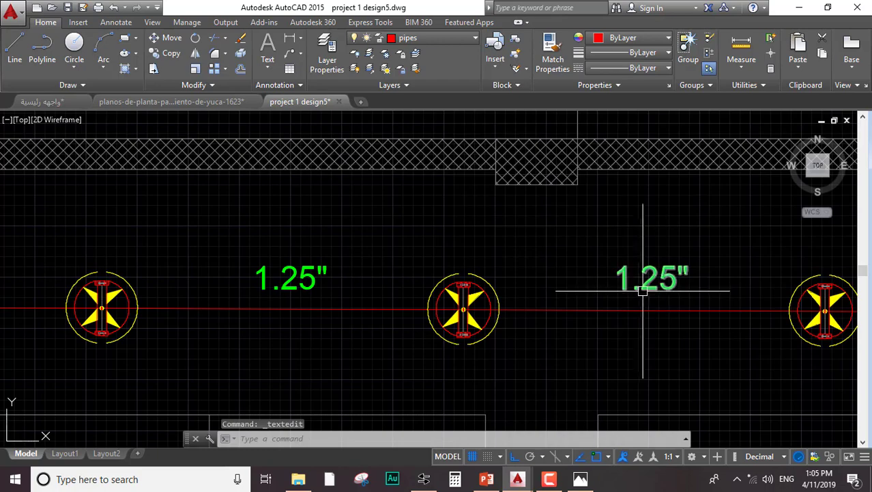
# Switch to Photos to check pipe sizes against sprinkler counts in the Ordinary Hazard Pipe Schedule, and return to the project 1 design5 drawing in AutoCAD
pyautogui.moveTo(628, 258); pyautogui.dragTo(300, 260, button='middle')
pyautogui.scroll(-6, 297, 306)
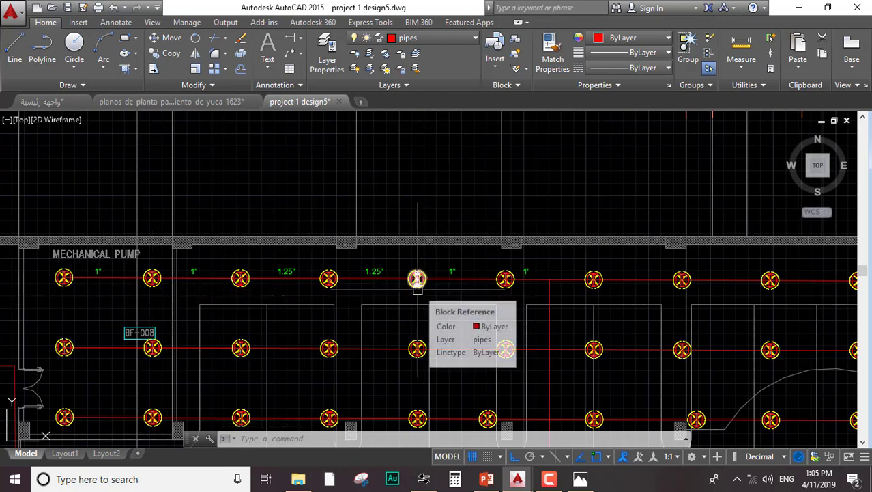
pyautogui.click(581, 481)
pyautogui.scroll(-1, 349, 219)
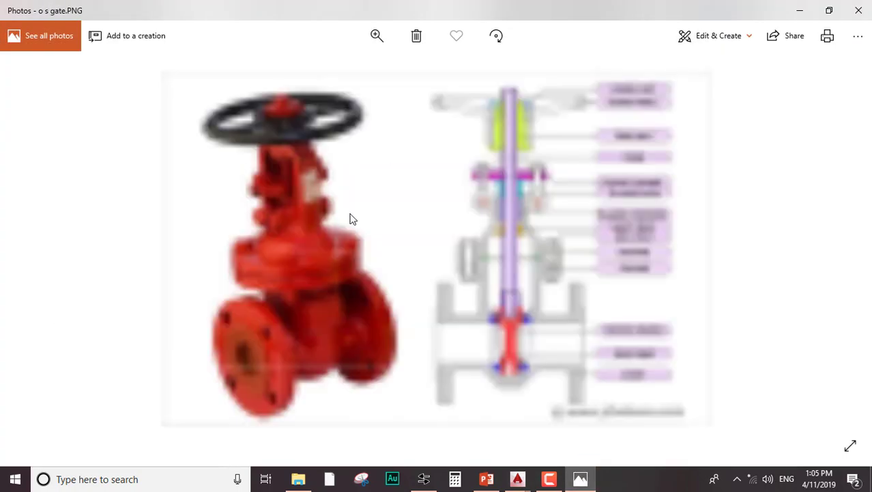
pyautogui.scroll(1, 301, 224)
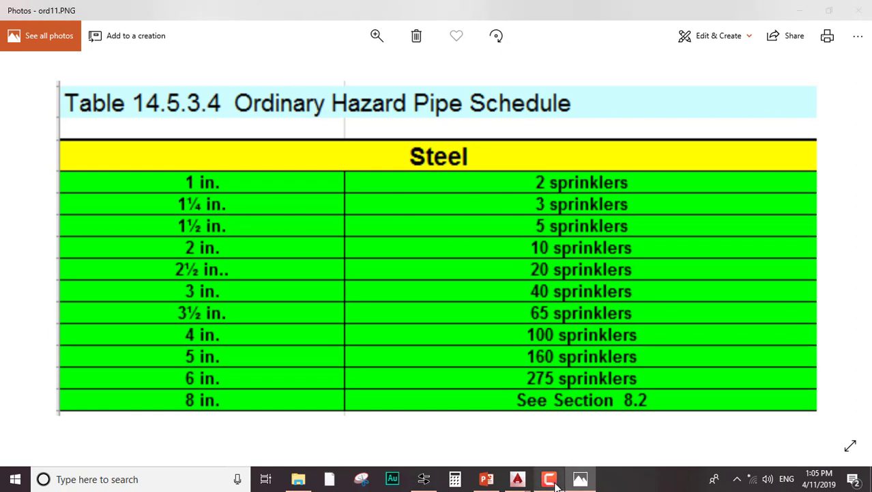
pyautogui.moveTo(514, 484)
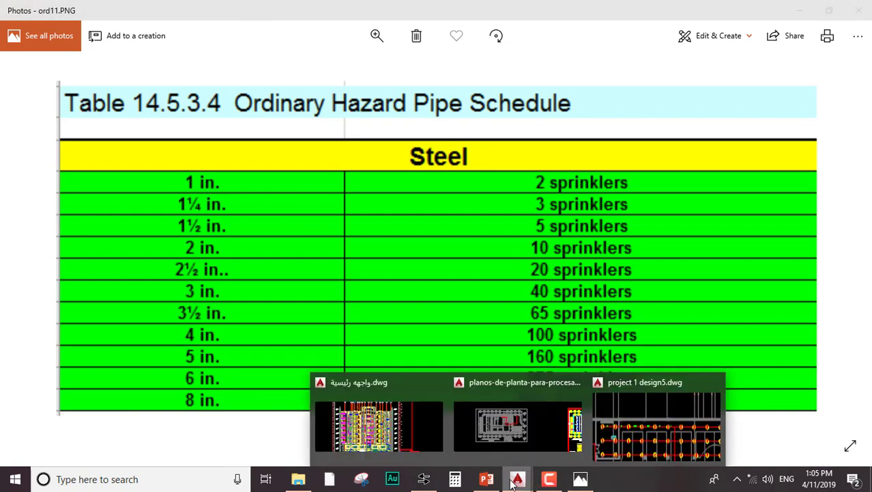
pyautogui.click(640, 443)
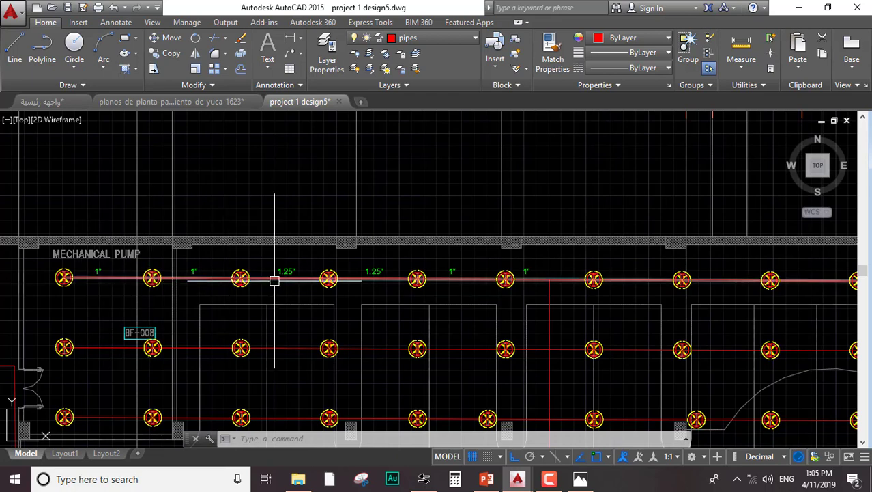
# Change the size labels between the fourth and fifth and between the fifth and sixth sprinklers of the first branch to 1.5"
pyautogui.doubleClick(374, 271)
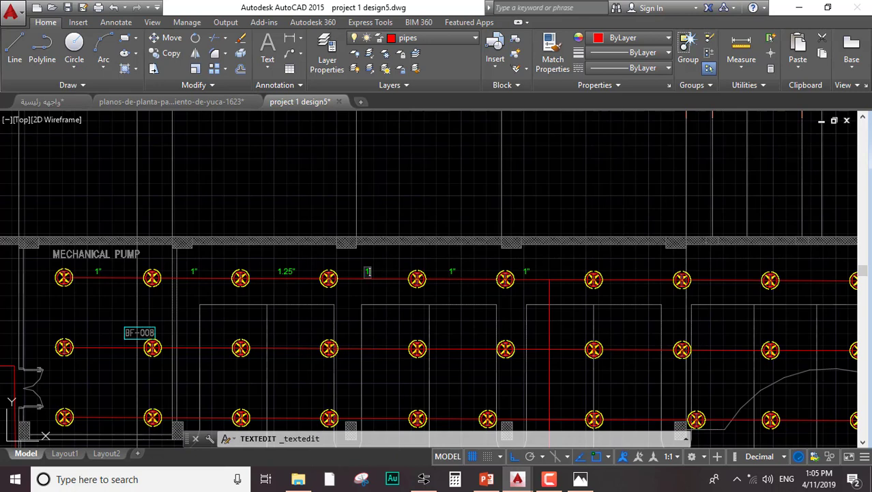
pyautogui.press('Escape')
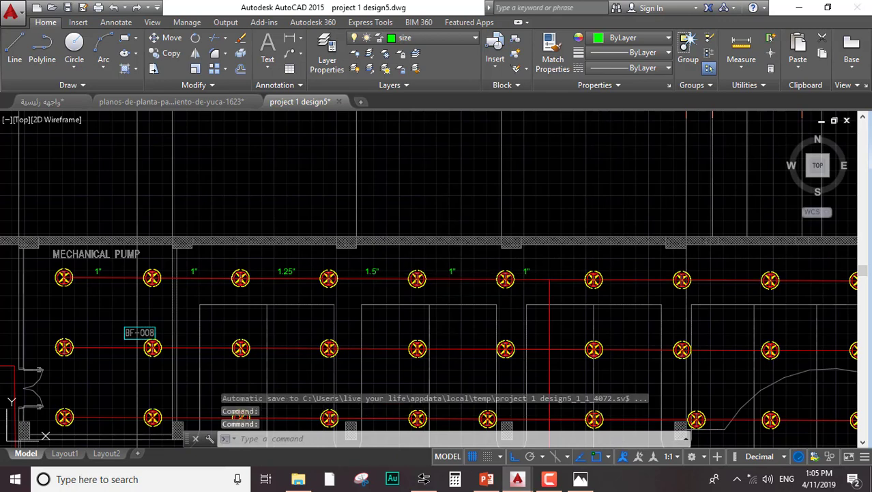
pyautogui.doubleClick(452, 272)
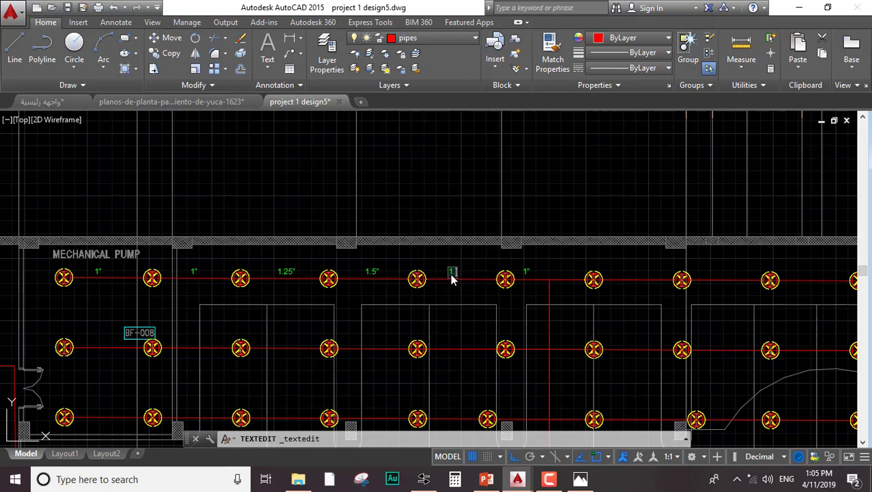
pyautogui.press('Escape')
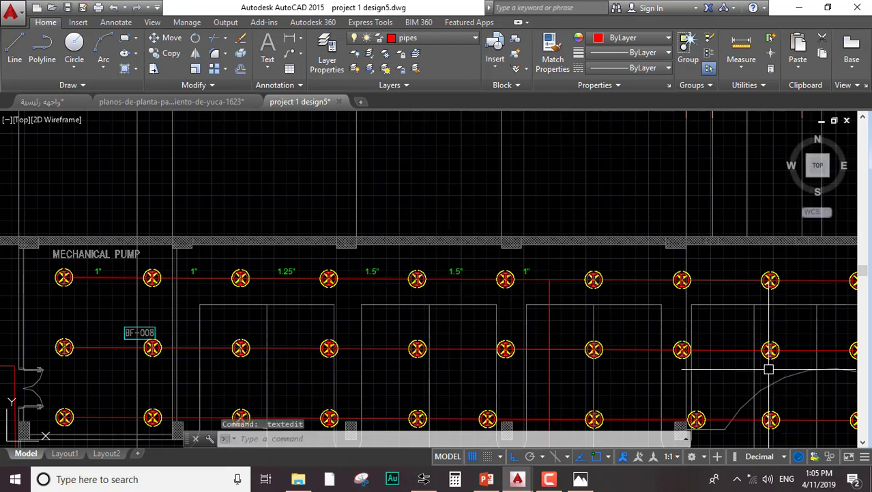
# Consult the Ordinary Hazard Pipe Schedule in Photos for the segment joining the vertical main, and go back to the AutoCAD drawing
pyautogui.scroll(4, 516, 260)
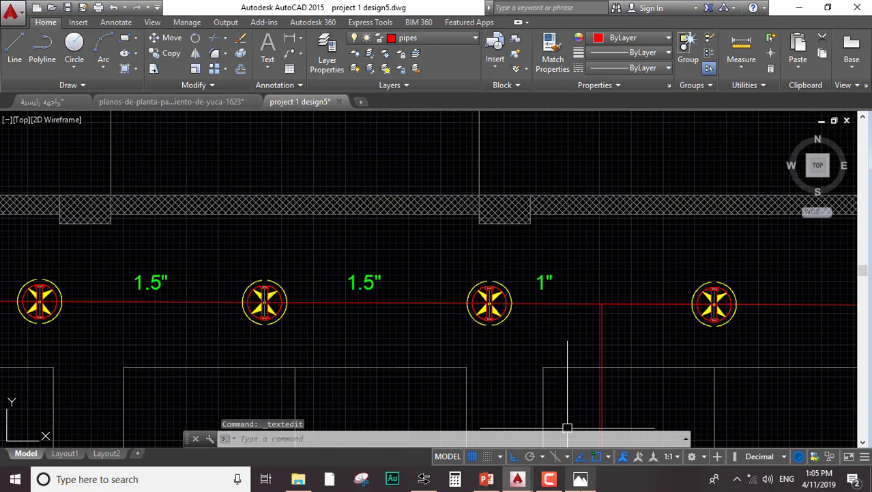
pyautogui.click(580, 478)
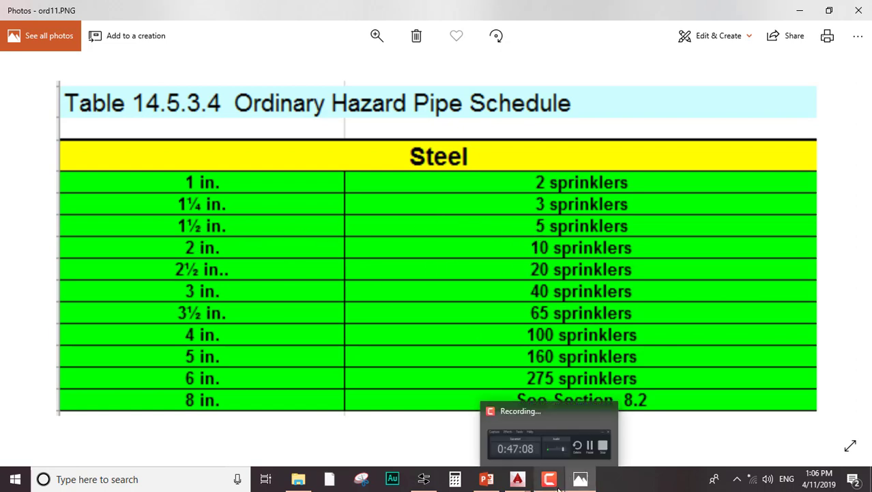
pyautogui.moveTo(539, 483)
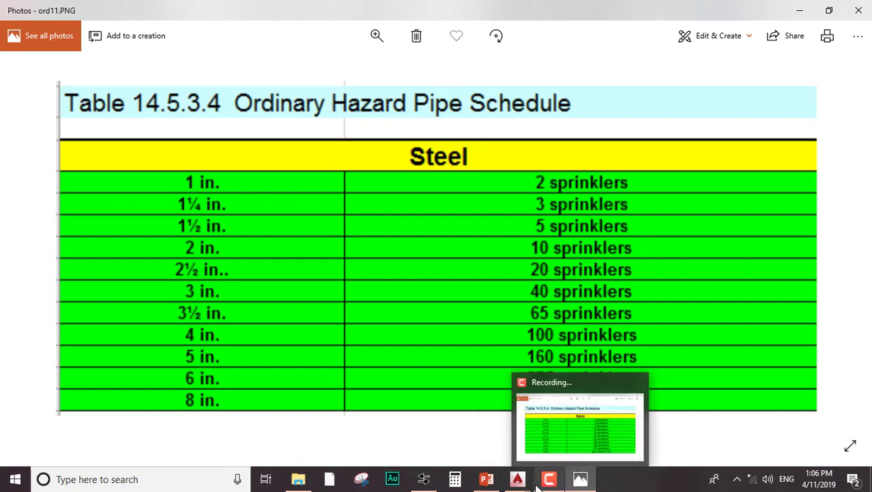
pyautogui.click(579, 482)
# Change the size label between the first branch's sixth sprinkler and the vertical main to 2"
pyautogui.scroll(-2, 373, 303)
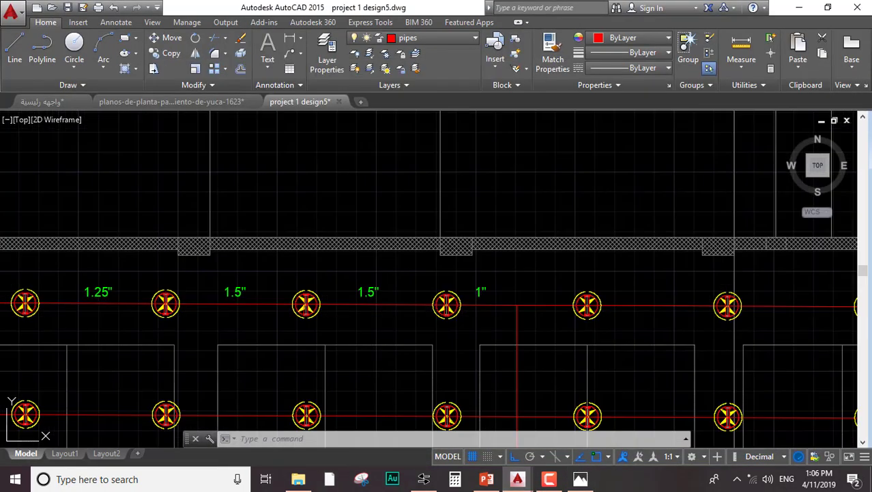
pyautogui.moveTo(318, 331); pyautogui.dragTo(324, 327, button='middle')
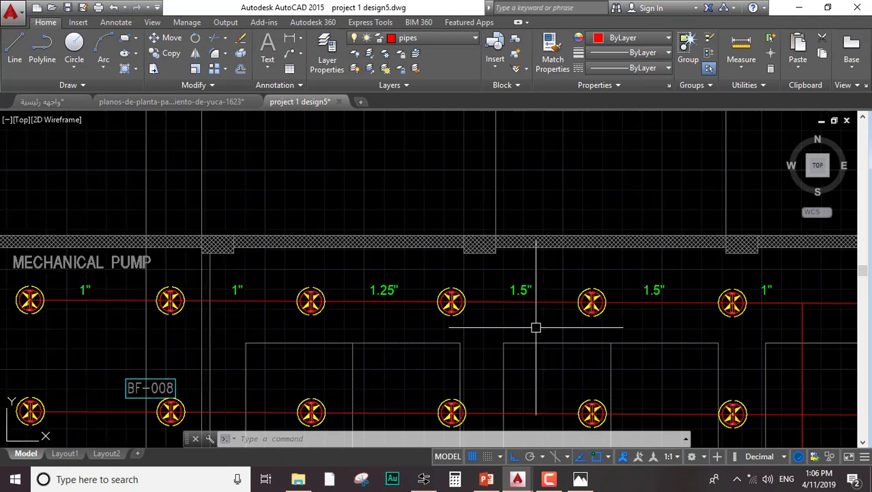
pyautogui.scroll(-4, 536, 325)
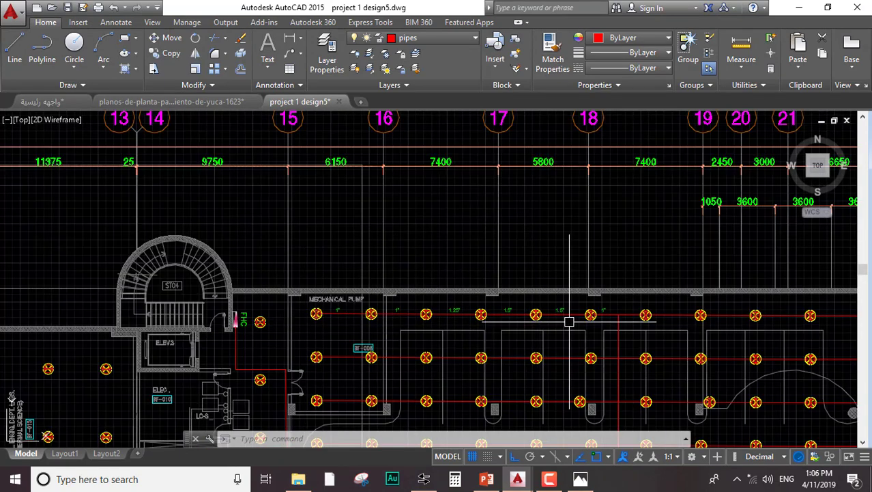
pyautogui.scroll(5, 628, 303)
pyautogui.click(523, 343)
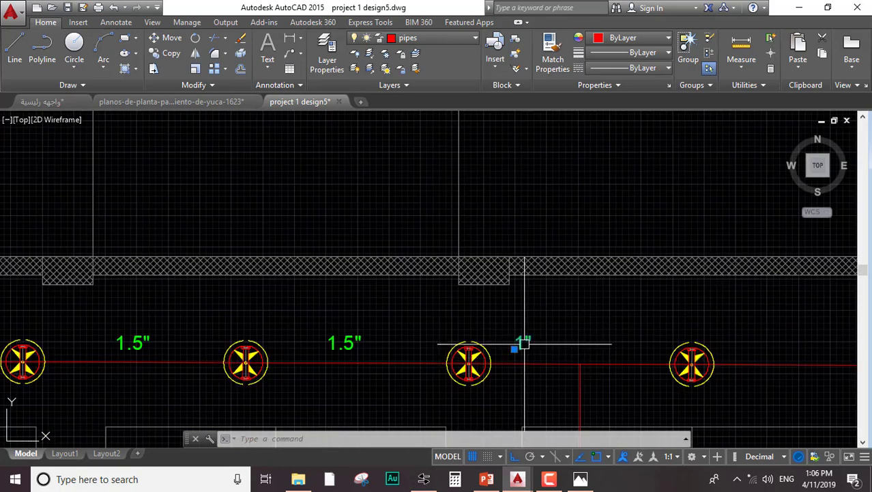
pyautogui.doubleClick(524, 344)
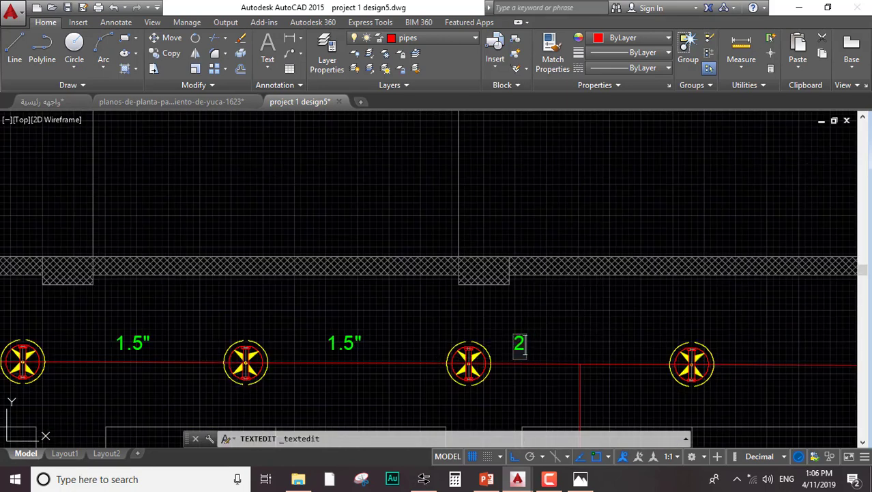
pyautogui.write('2"')
pyautogui.press('Return')
pyautogui.scroll(-3, 523, 347)
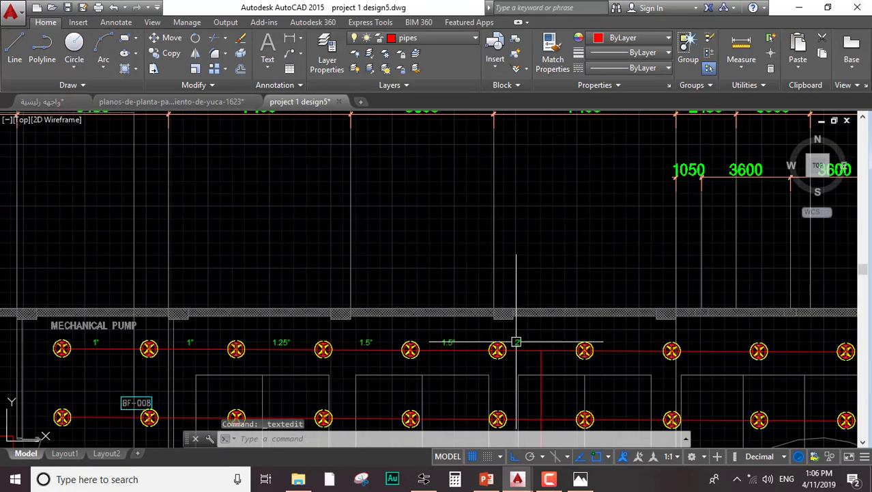
# Review the size labels along the first branch and the sprinklers on both sides of the vertical main
pyautogui.scroll(-5, 505, 374)
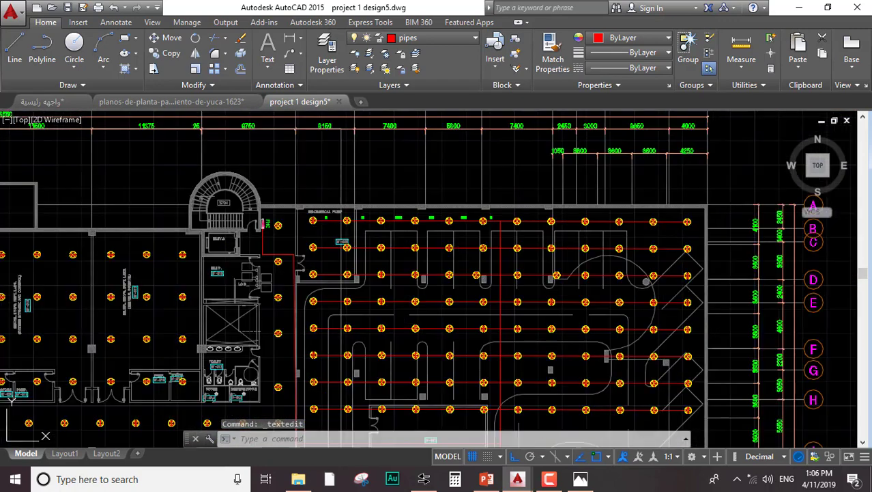
pyautogui.scroll(4, 406, 235)
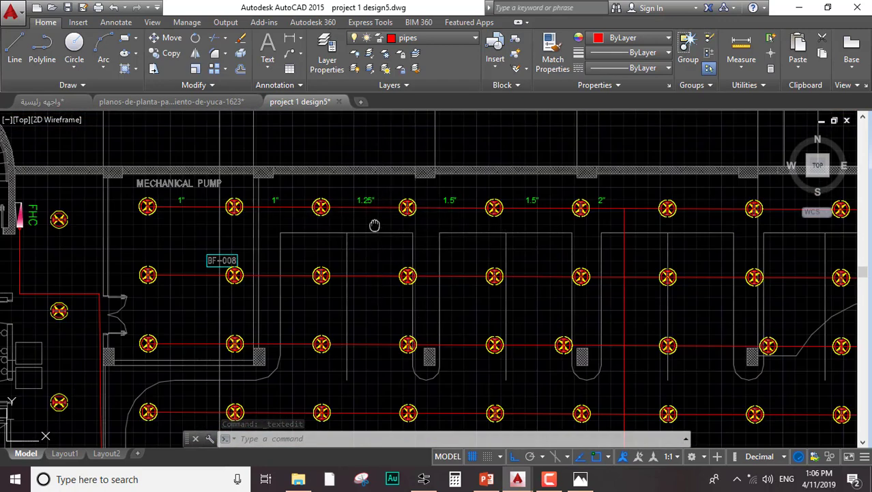
pyautogui.moveTo(374, 222); pyautogui.dragTo(366, 242, button='middle')
pyautogui.moveTo(444, 243); pyautogui.dragTo(356, 239, button='middle')
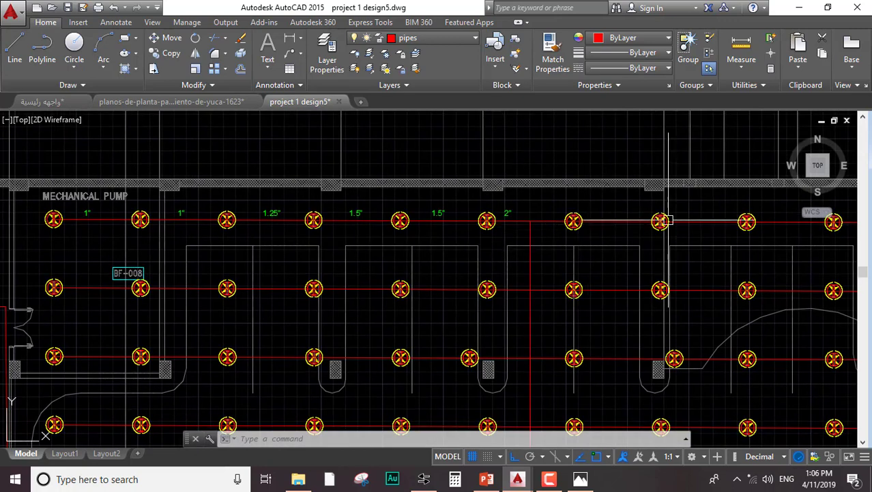
pyautogui.moveTo(660, 272); pyautogui.dragTo(564, 267, button='middle')
pyautogui.scroll(-1, 565, 267)
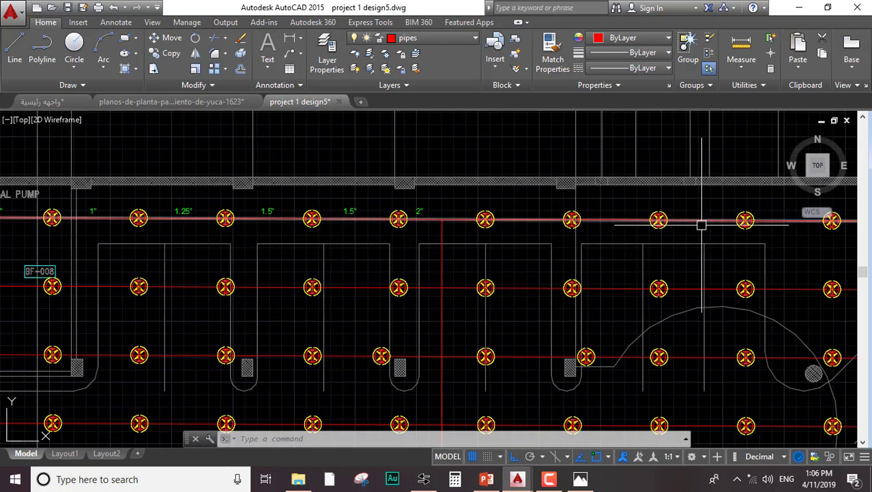
pyautogui.scroll(-4, 702, 224)
pyautogui.moveTo(560, 304)
pyautogui.mouseDown(button='middle')
pyautogui.moveTo(499, 284)
pyautogui.moveTo(325, 273)
pyautogui.mouseUp(button='middle')
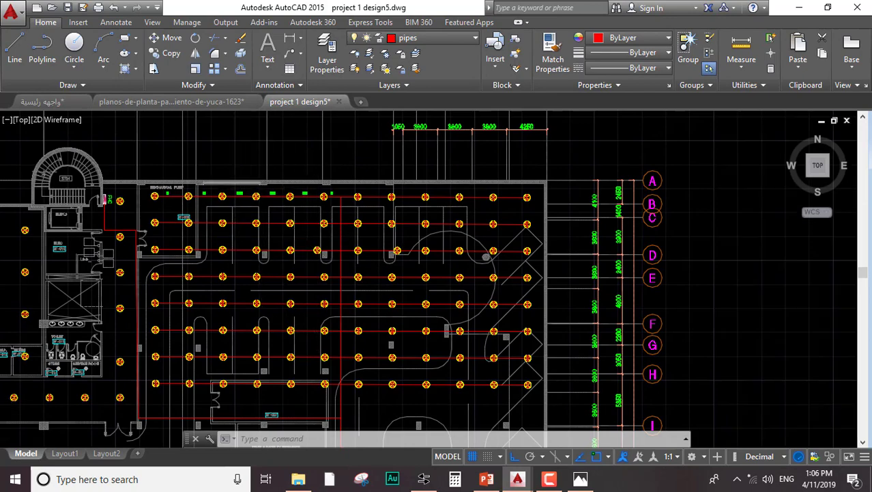
pyautogui.scroll(4, 234, 186)
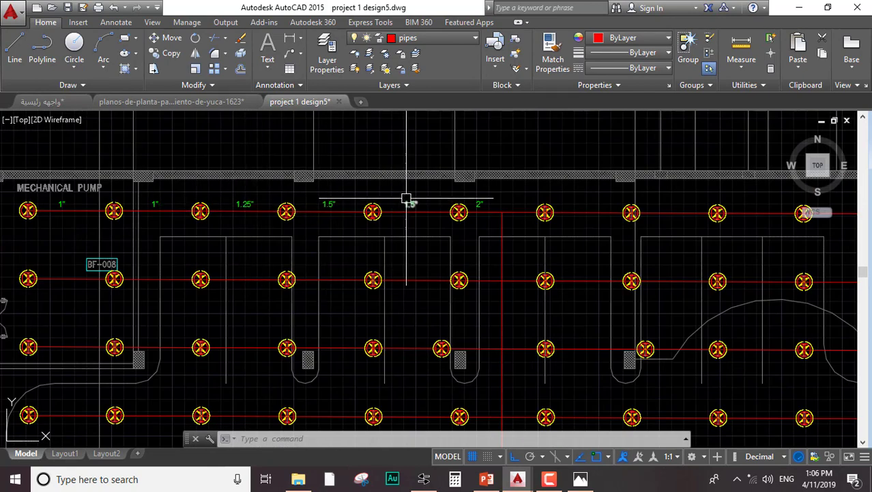
pyautogui.moveTo(406, 199)
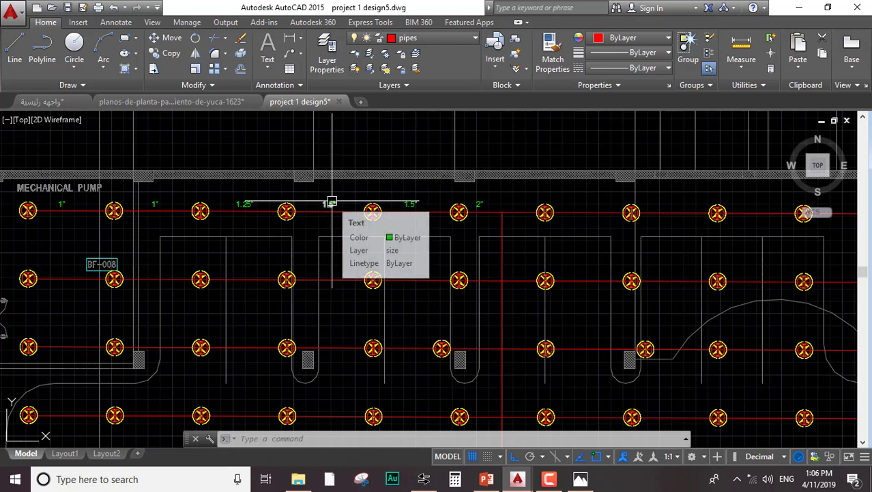
pyautogui.scroll(-3, 334, 203)
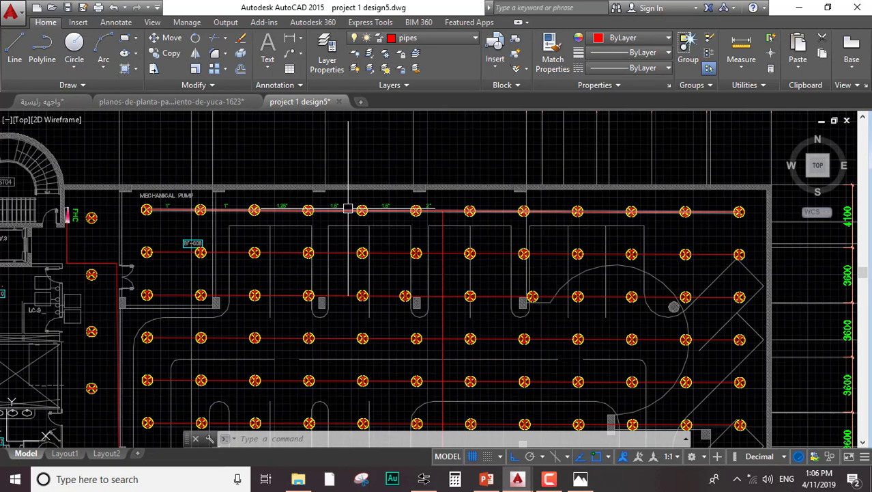
# Mirror the first branch's six size labels about the vertical main onto its unlabelled half, keeping the source labels
pyautogui.scroll(3, 168, 202)
pyautogui.click(167, 208)
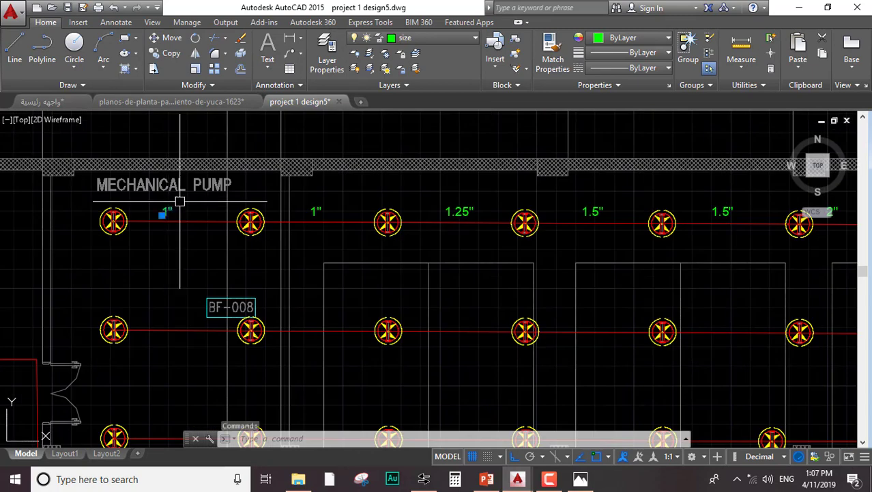
pyautogui.click(315, 206)
pyautogui.click(457, 208)
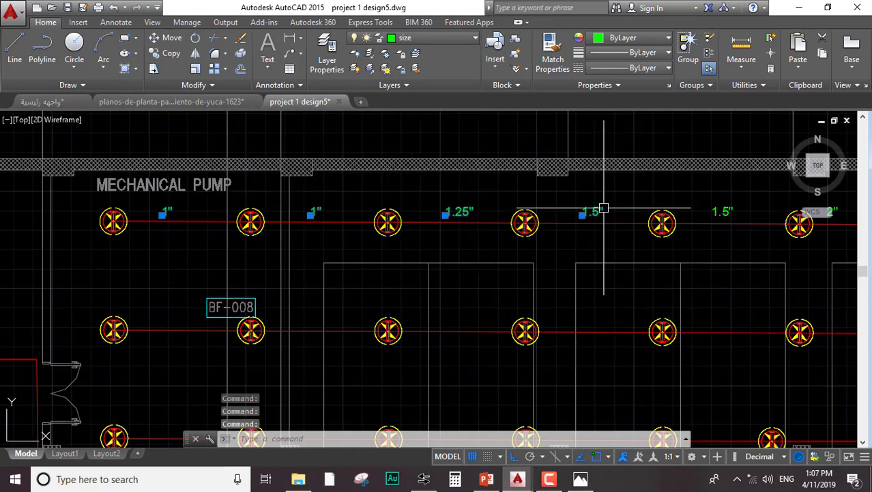
pyautogui.click(600, 208)
pyautogui.click(721, 211)
pyautogui.moveTo(639, 208); pyautogui.dragTo(403, 230, button='middle')
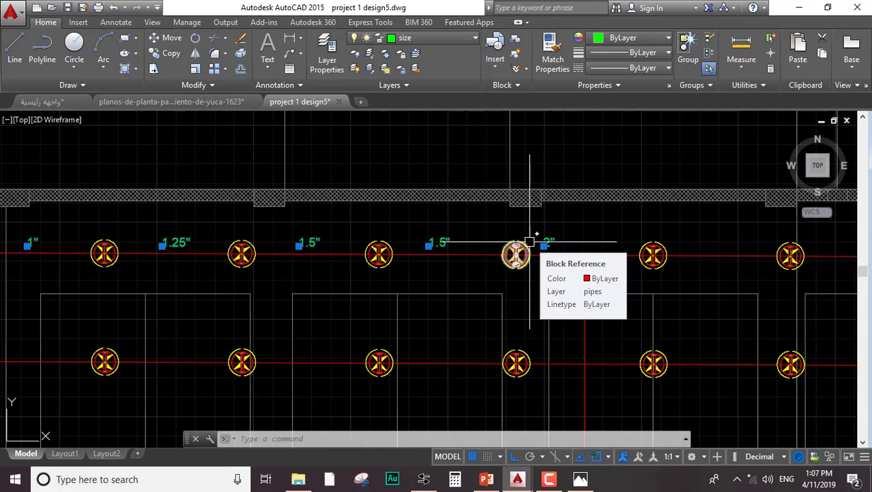
pyautogui.write('MI')
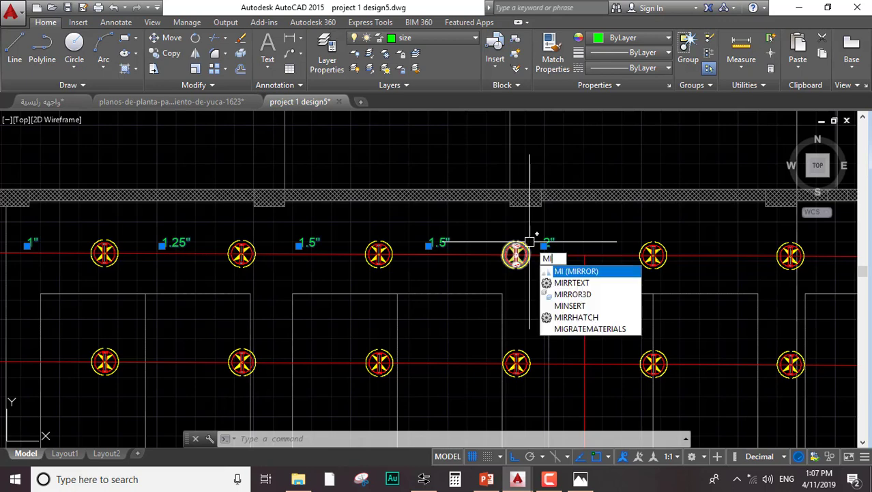
pyautogui.press('Return')
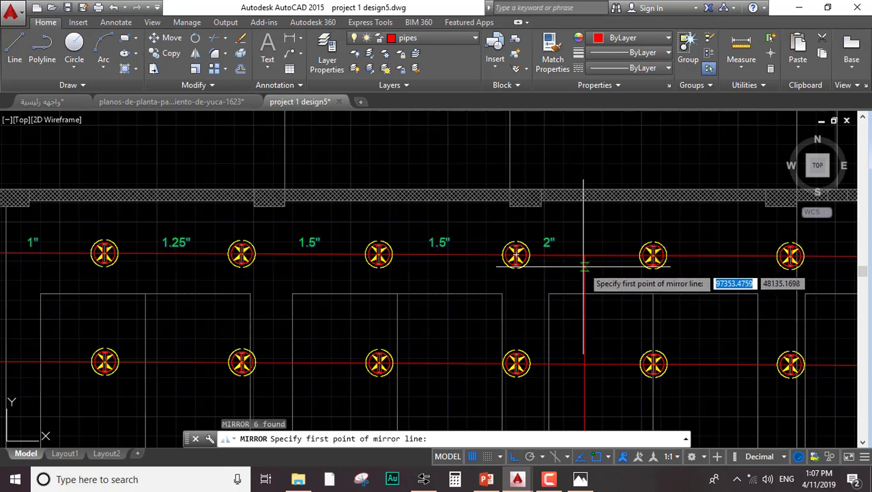
pyautogui.scroll(5, 585, 267)
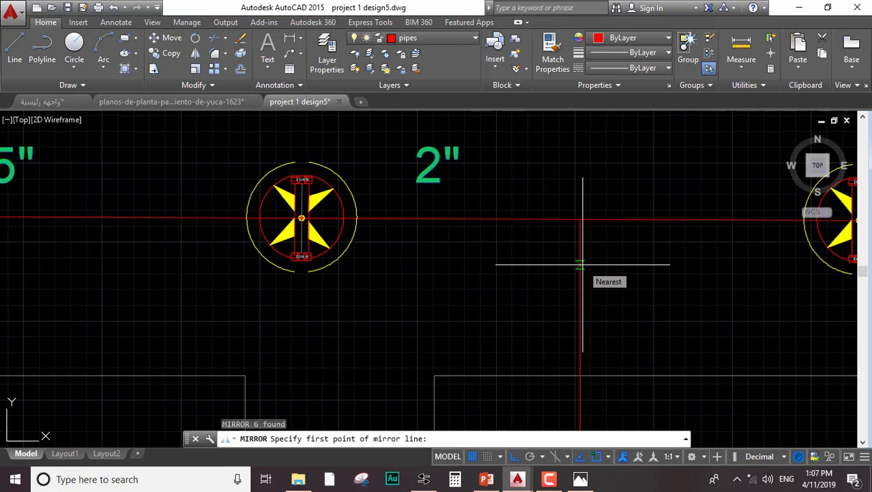
pyautogui.click(580, 220)
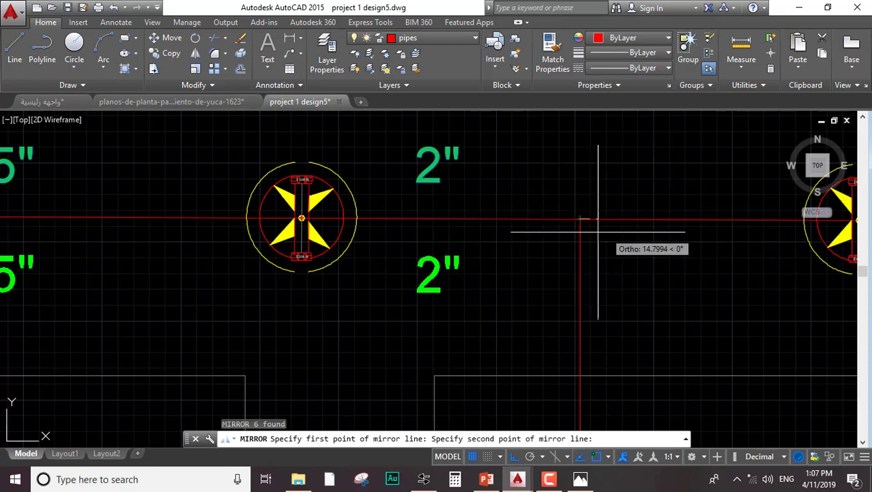
pyautogui.click(581, 289)
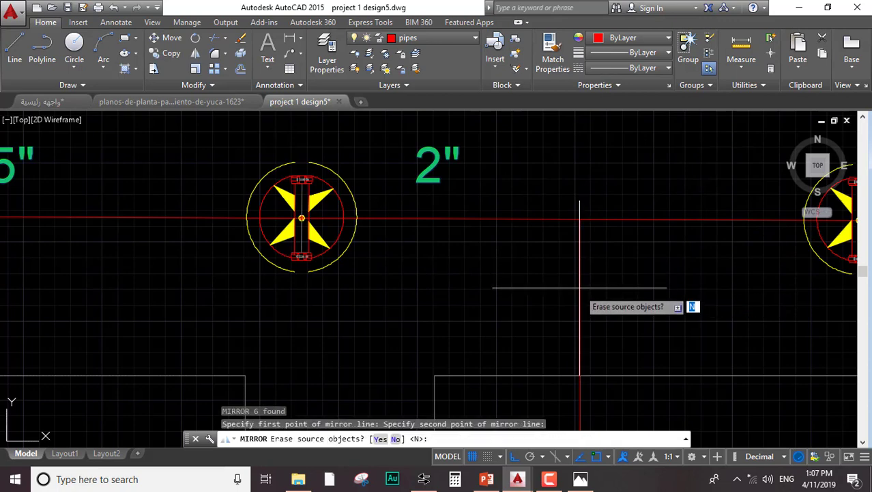
pyautogui.scroll(-2, 580, 289)
pyautogui.scroll(-4, 583, 285)
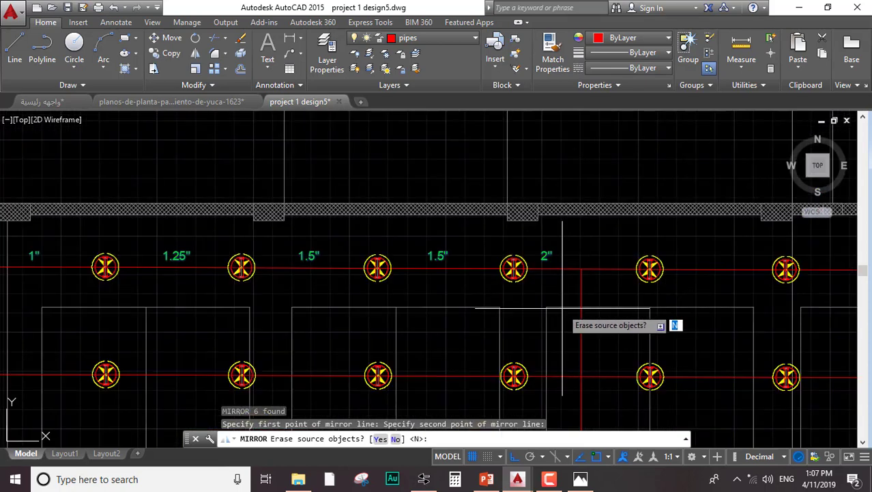
pyautogui.write('n')
pyautogui.press('Return')
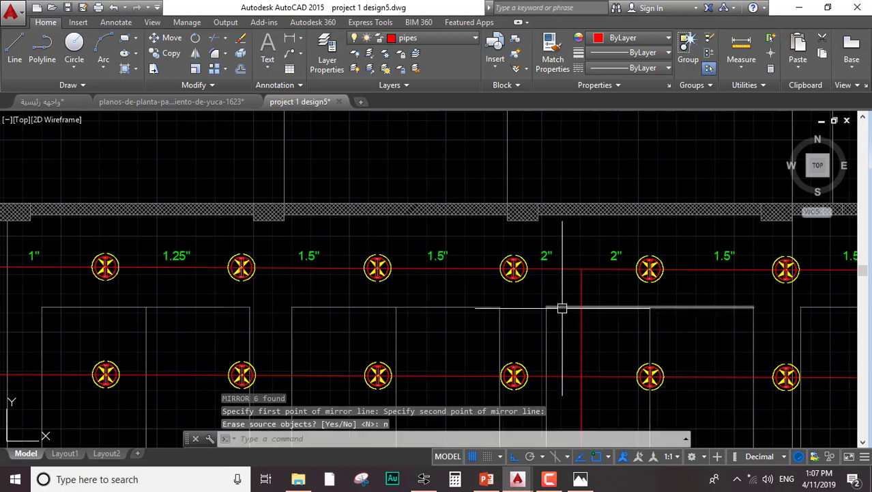
# Examine the mirrored size labels along the first branch, from its far end back to the vertical main
pyautogui.moveTo(562, 283); pyautogui.dragTo(366, 286, button='middle')
pyautogui.scroll(-5, 714, 269)
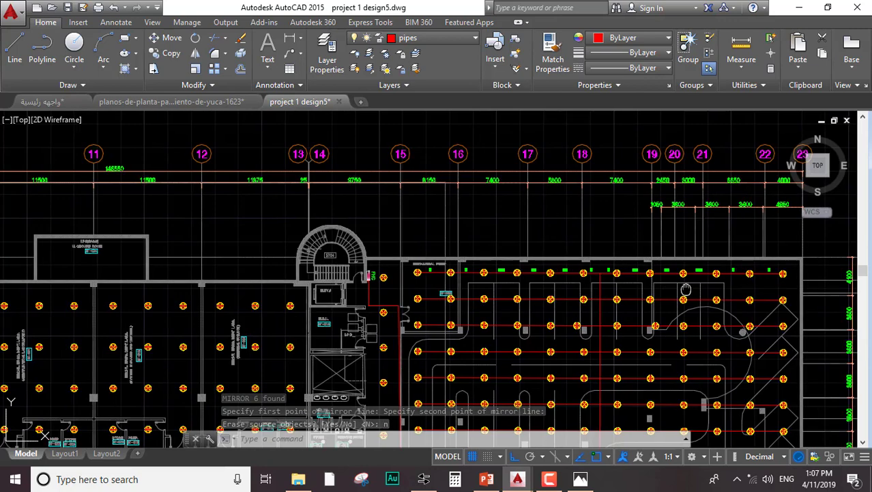
pyautogui.moveTo(746, 299); pyautogui.dragTo(617, 299, button='middle')
pyautogui.scroll(8, 679, 277)
pyautogui.moveTo(429, 293); pyautogui.dragTo(630, 276, button='middle')
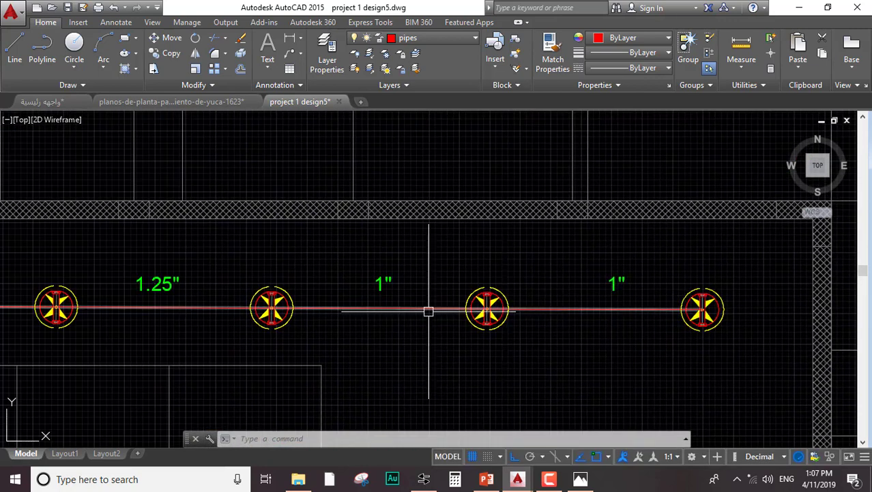
pyautogui.moveTo(450, 307); pyautogui.dragTo(600, 312, button='middle')
pyautogui.moveTo(417, 305); pyautogui.dragTo(567, 323, button='middle')
pyautogui.moveTo(370, 325); pyautogui.dragTo(513, 331, button='middle')
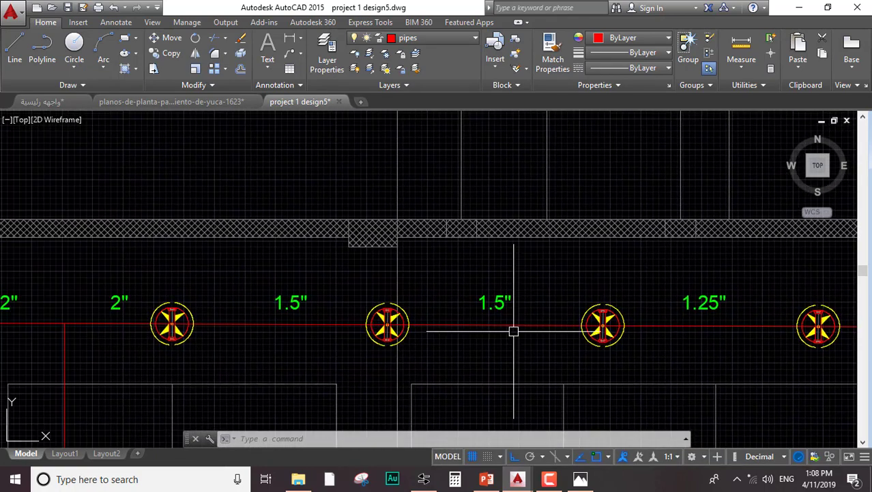
# Check the sprinkler counts per pipe size in the Ordinary Hazard Pipe Schedule in Photos, and return to the project 1 design5 drawing in AutoCAD
pyautogui.click(580, 479)
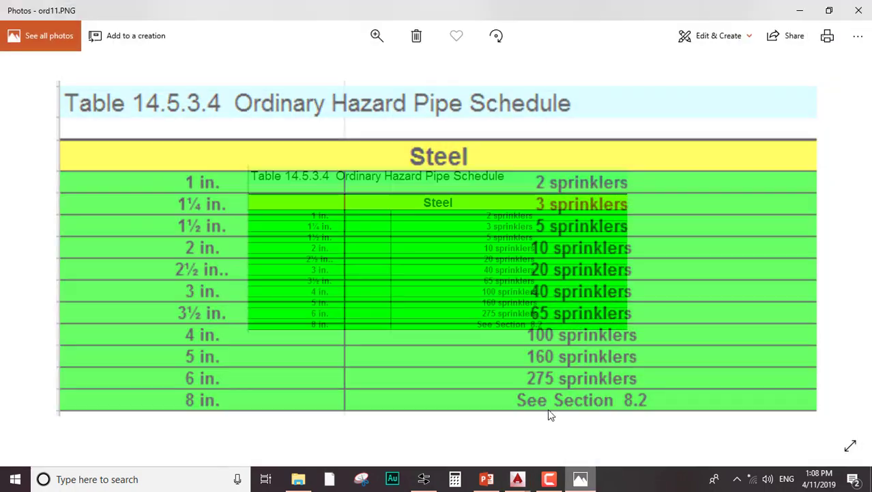
pyautogui.keyDown('ctrl'); pyautogui.scroll(2, 358, 244); pyautogui.keyUp('ctrl')
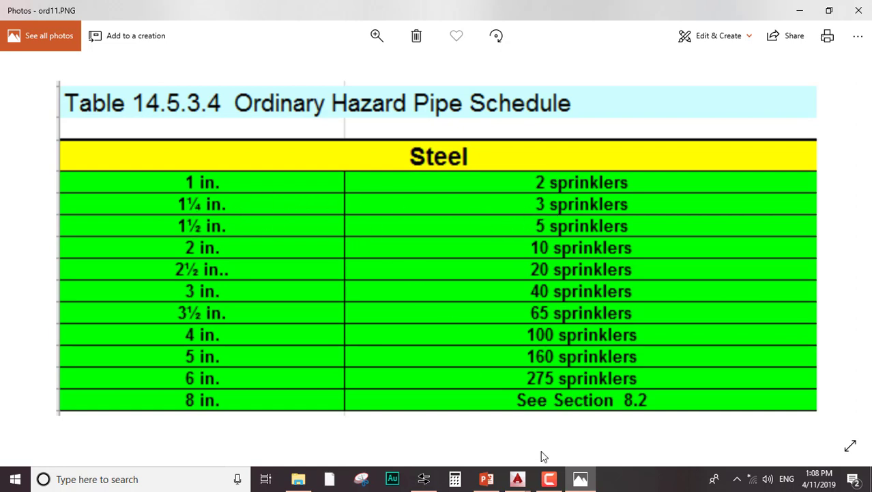
pyautogui.moveTo(516, 481)
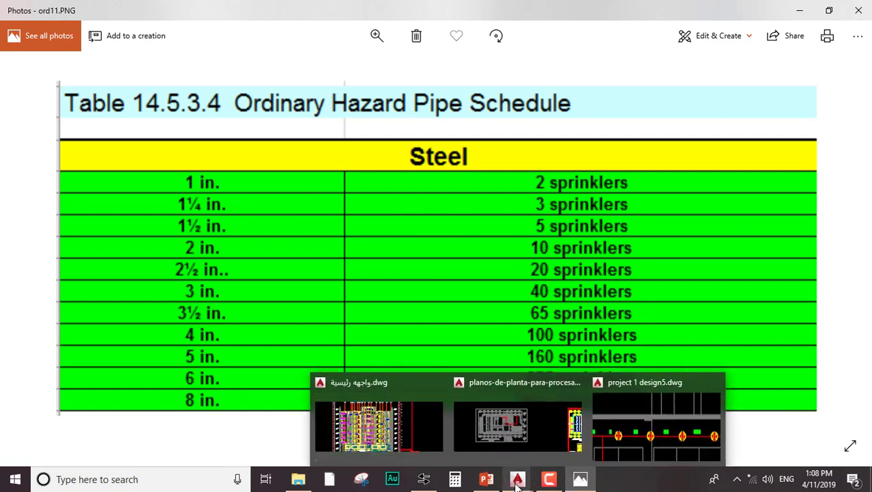
pyautogui.click(643, 447)
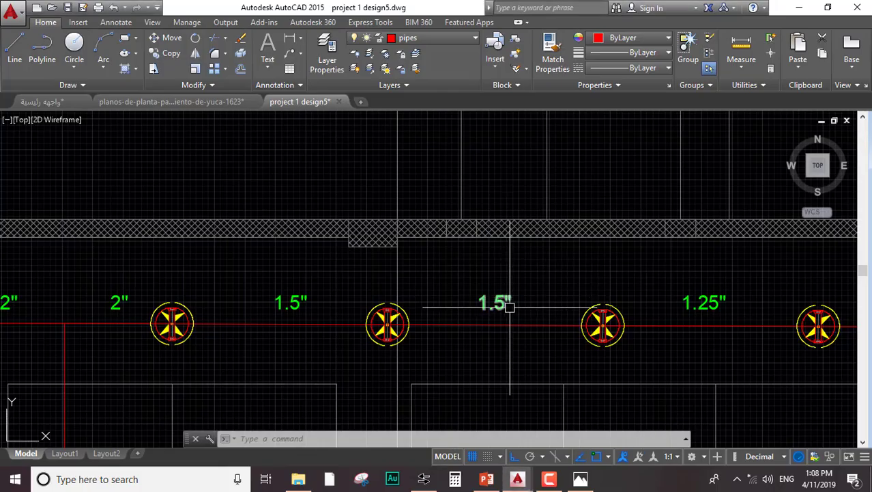
# Change the mirrored size label between the second and third sprinklers east of the vertical main on the first branch to 1.25"
pyautogui.scroll(-2, 678, 303)
pyautogui.scroll(-1, 687, 307)
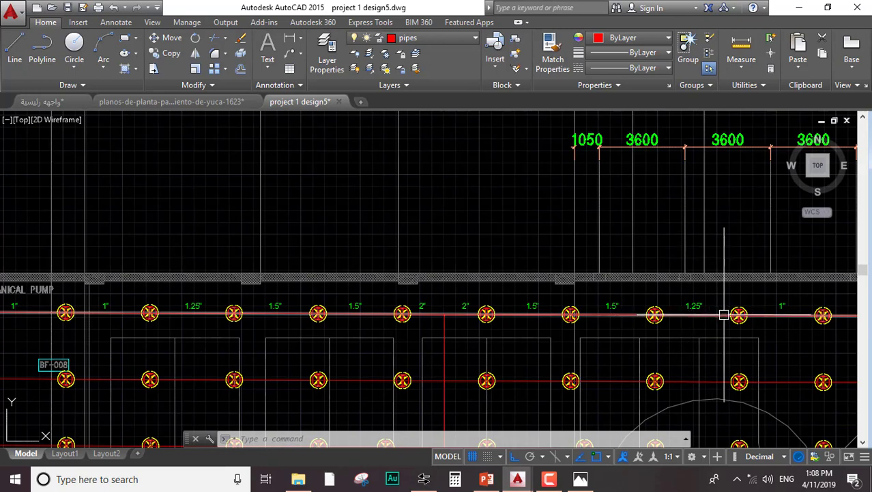
pyautogui.press('Escape')
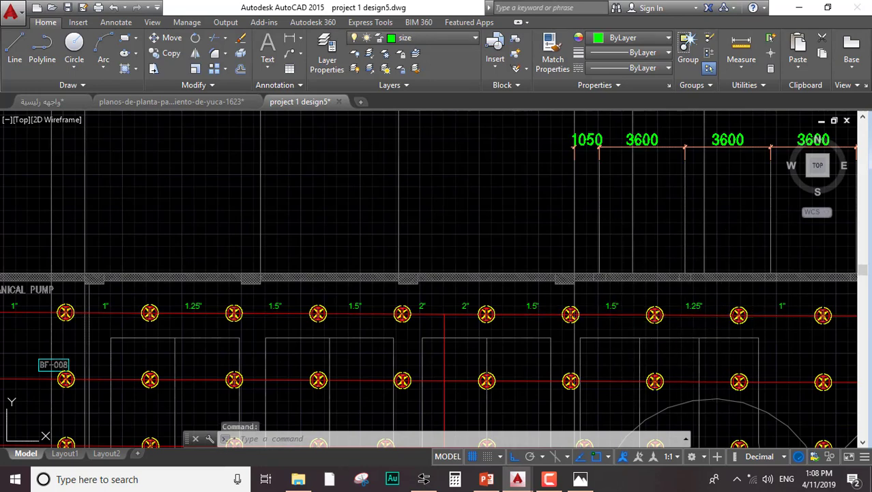
pyautogui.doubleClick(612, 306)
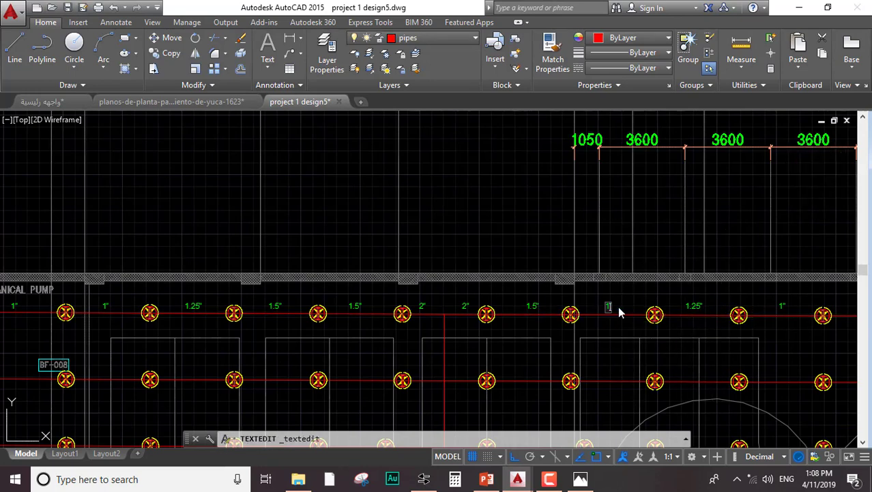
pyautogui.press('Return')
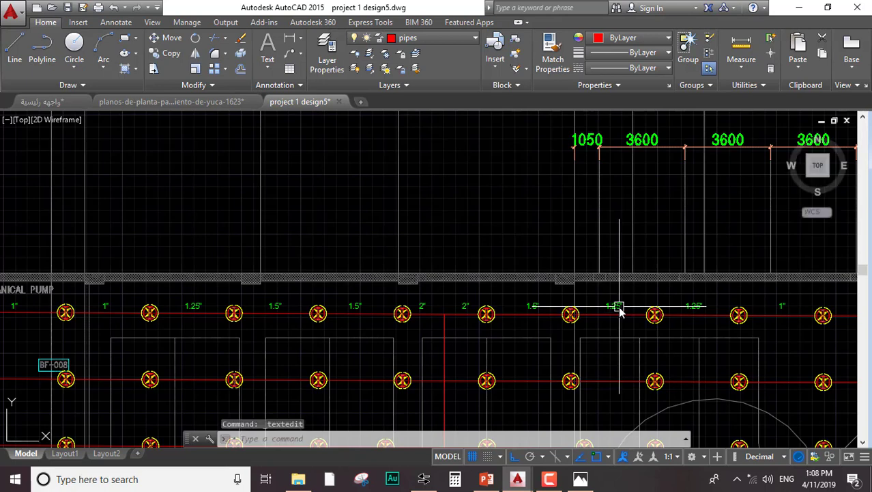
# Change the size label between the second and third sprinklers west of the vertical main on the first branch to 1.25"
pyautogui.scroll(4, 539, 278)
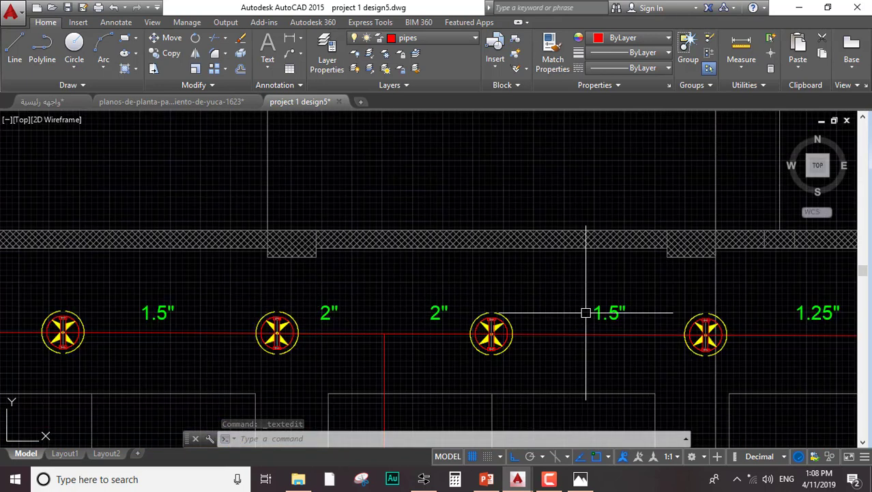
pyautogui.moveTo(378, 299); pyautogui.dragTo(499, 303, button='middle')
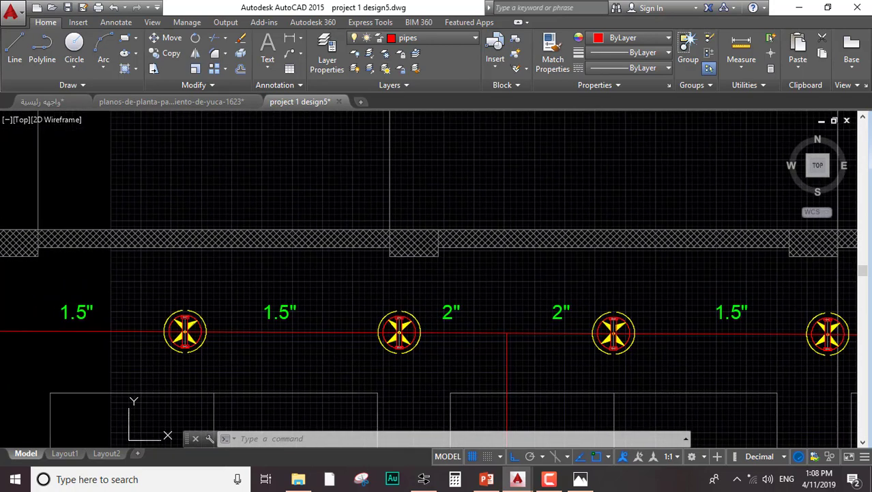
pyautogui.scroll(2, 394, 302)
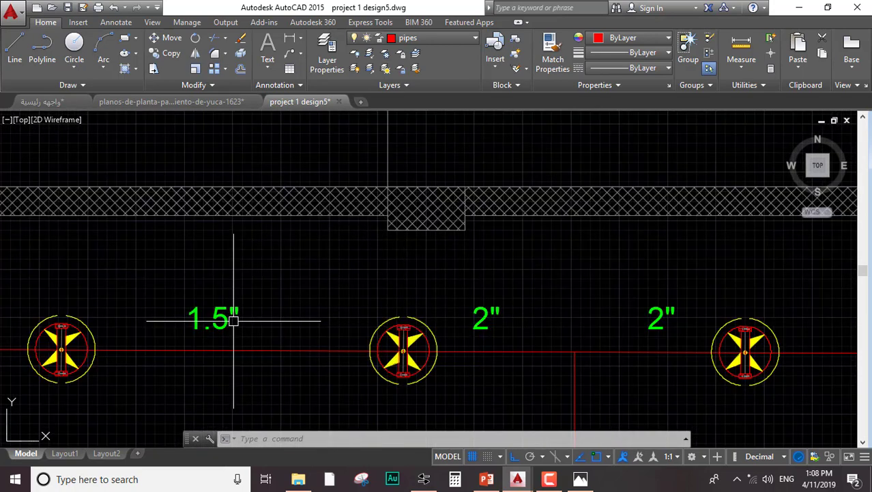
pyautogui.moveTo(233, 320); pyautogui.dragTo(536, 309, button='middle')
pyautogui.click(208, 313)
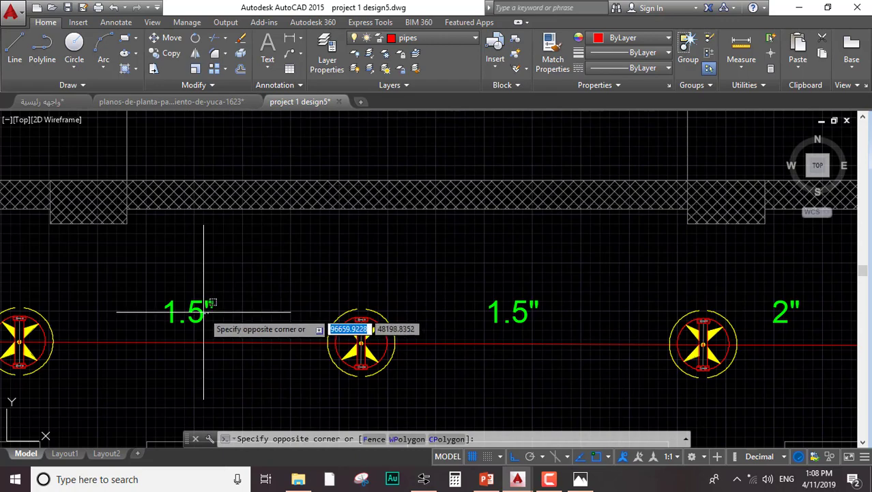
pyautogui.click(204, 307)
pyautogui.doubleClick(205, 313)
pyautogui.write('1.2')
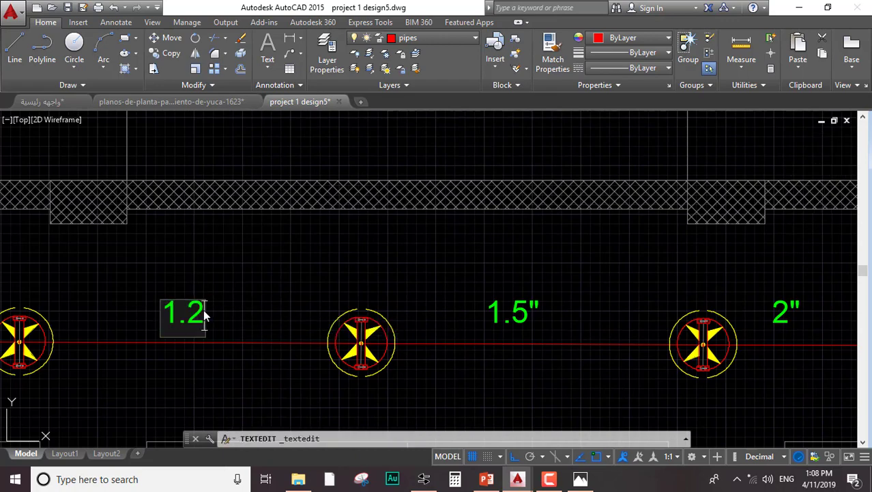
pyautogui.press('Escape')
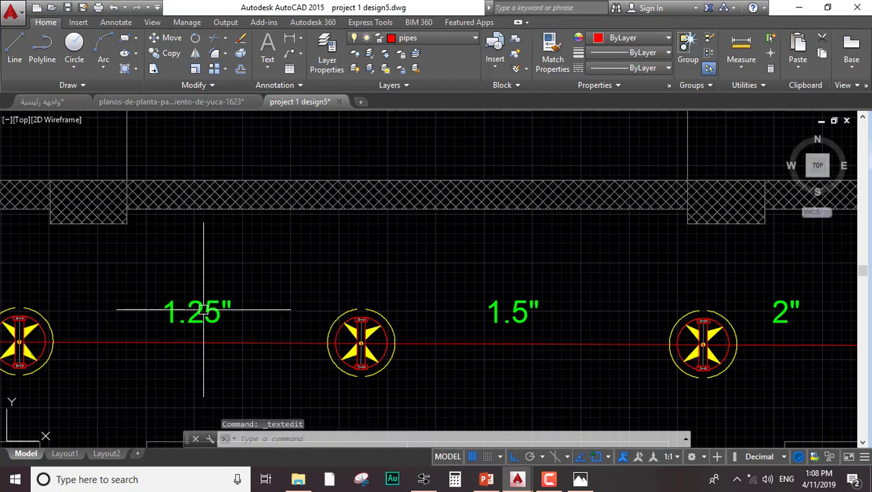
# Compare the first branch's size labels with the Ordinary Hazard Pipe Schedule in Photos, and return to the project 1 design5 drawing in AutoCAD
pyautogui.scroll(-4, 204, 311)
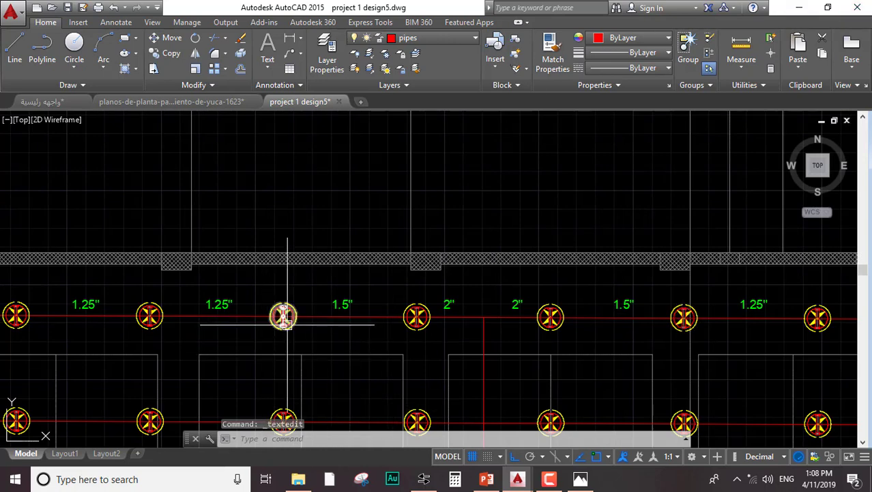
pyautogui.scroll(-2, 287, 321)
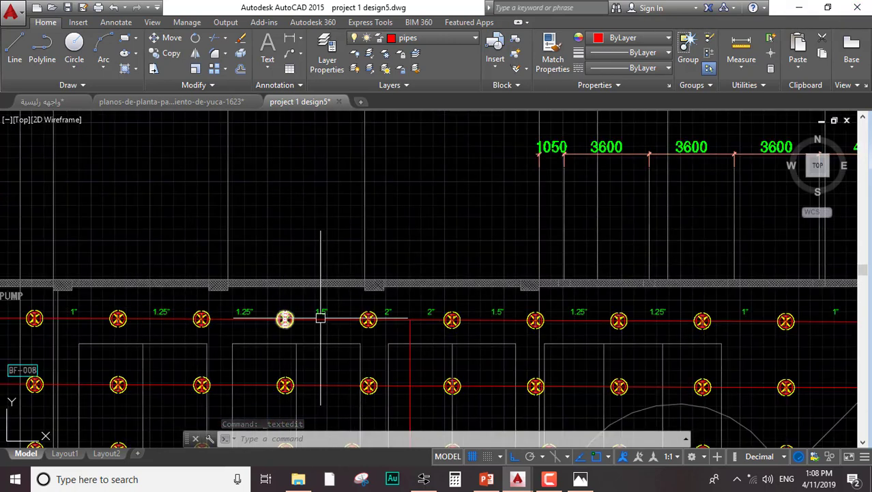
pyautogui.click(580, 479)
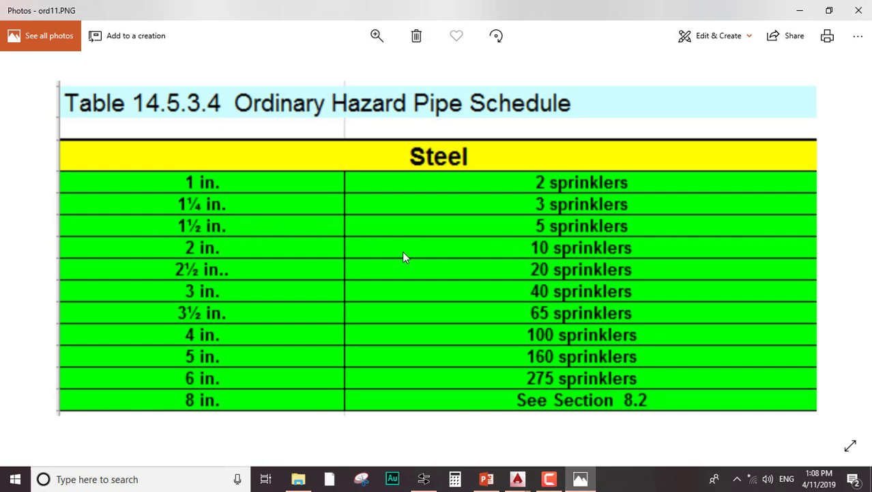
pyautogui.click(580, 480)
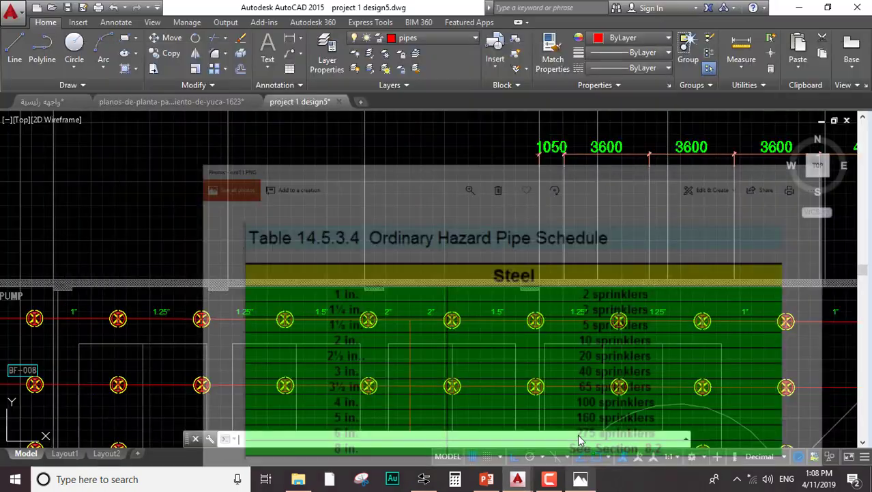
pyautogui.scroll(4, 356, 315)
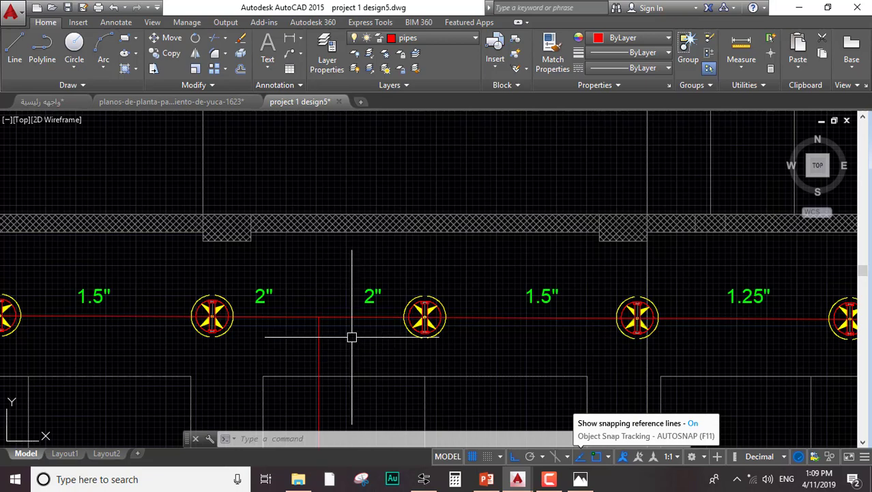
pyautogui.scroll(-4, 355, 337)
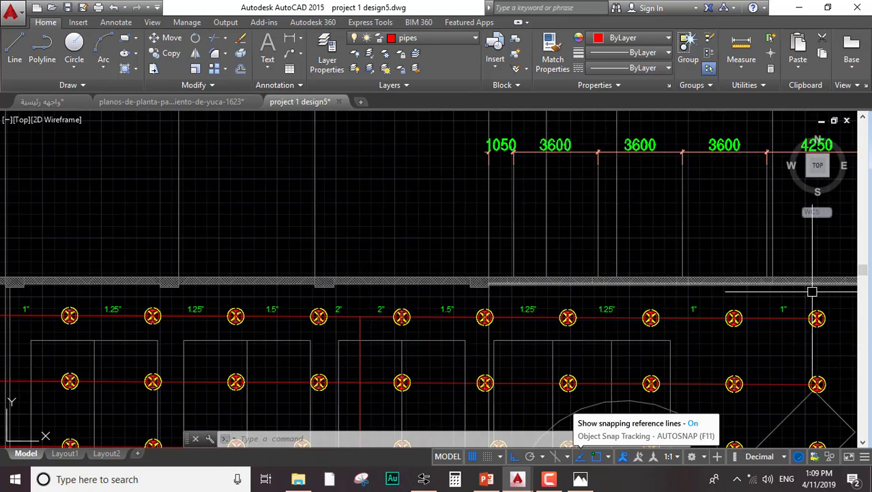
# Copy all twelve size labels of the first branch onto the second branch, from one branch's junction with the vertical main to the other's
pyautogui.click(780, 308)
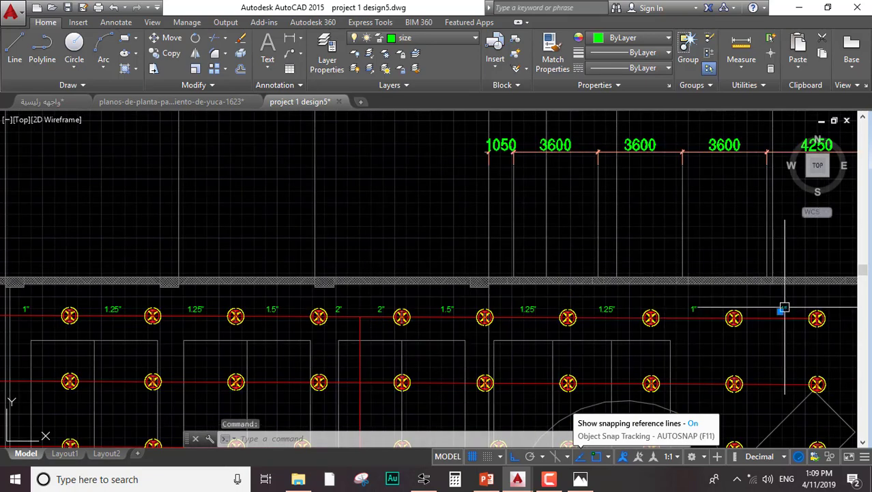
pyautogui.click(693, 309)
pyautogui.click(607, 308)
pyautogui.click(528, 309)
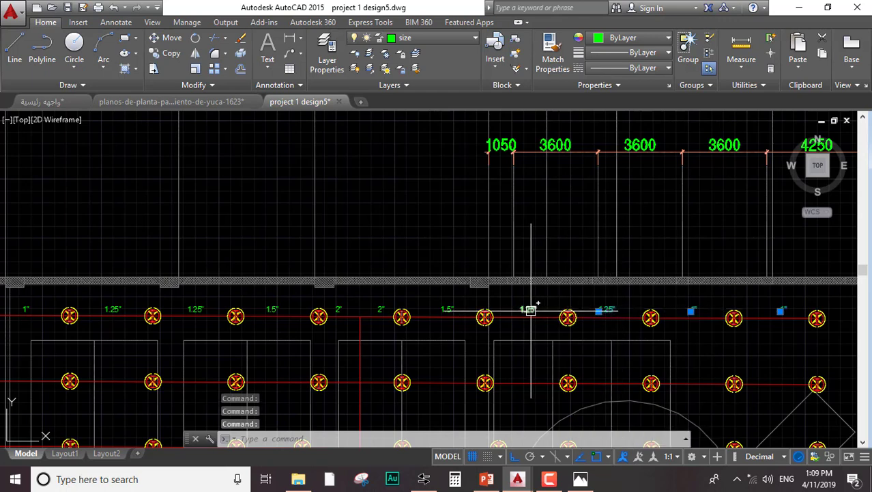
pyautogui.click(448, 309)
pyautogui.click(337, 309)
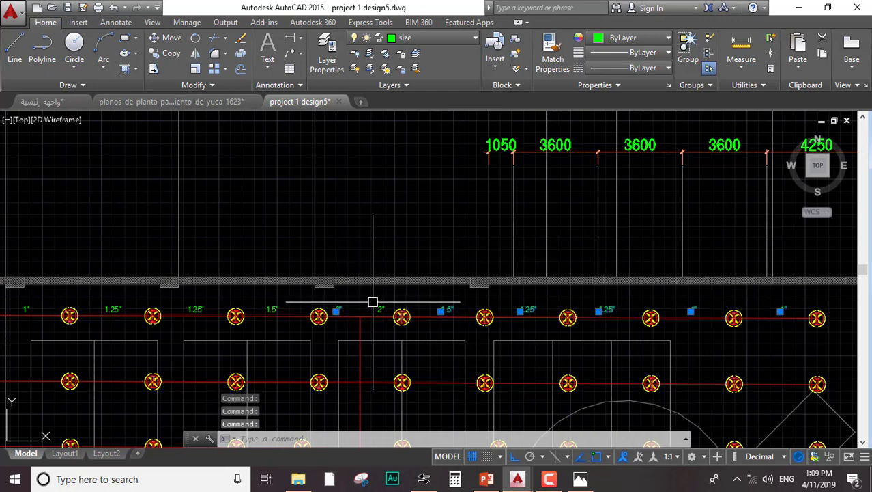
pyautogui.click(380, 309)
pyautogui.click(273, 309)
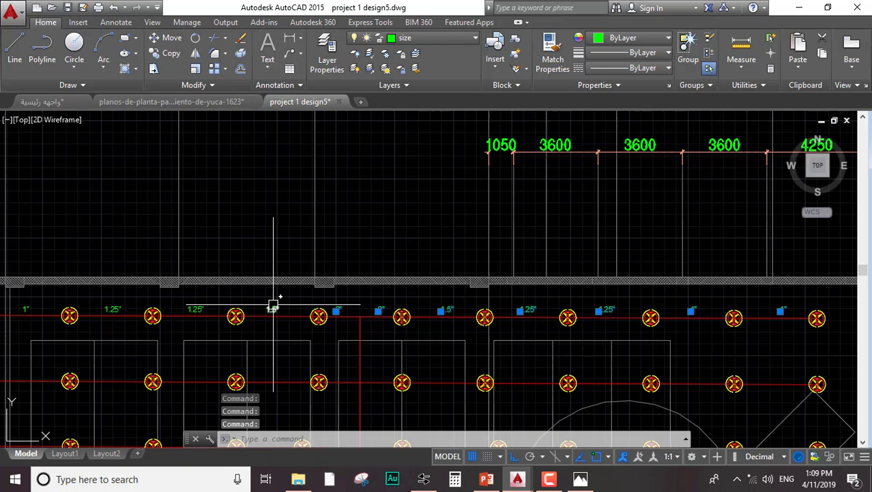
pyautogui.click(196, 308)
pyautogui.click(112, 309)
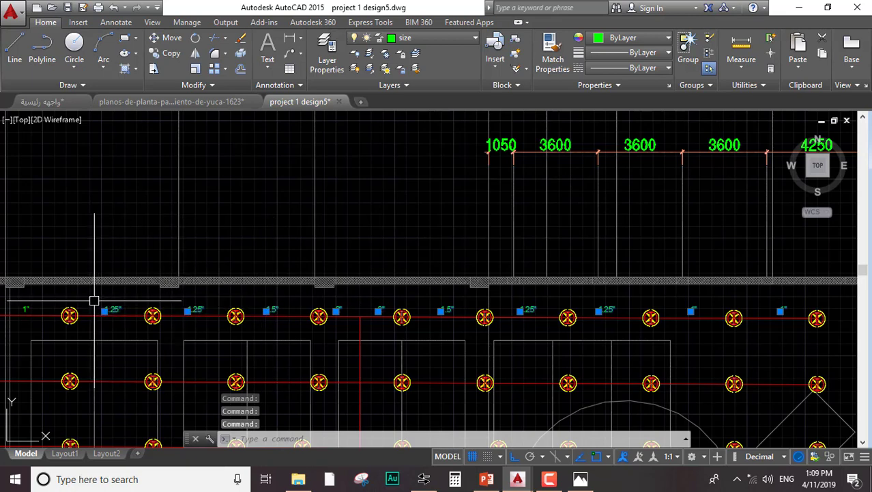
pyautogui.moveTo(99, 304); pyautogui.dragTo(280, 311, button='middle')
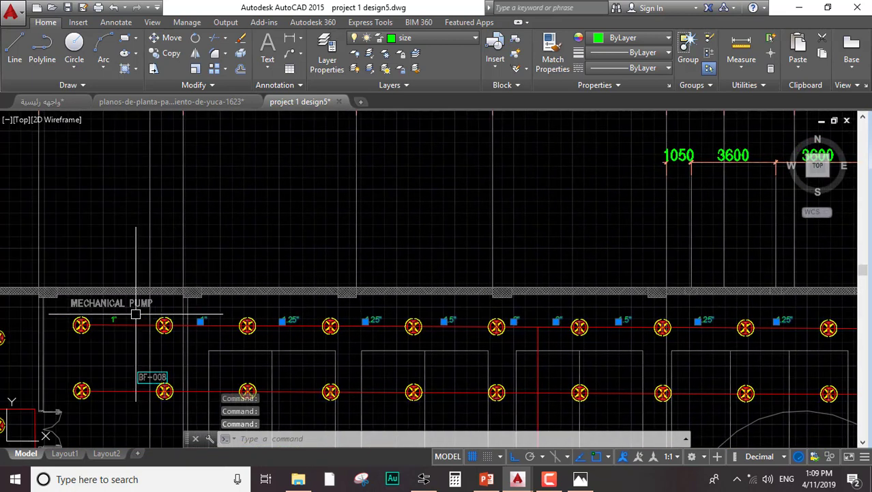
pyautogui.click(113, 318)
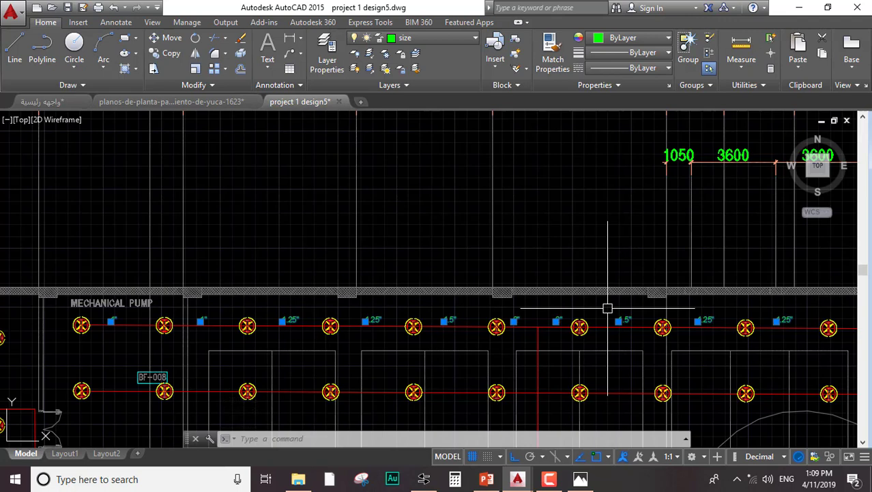
pyautogui.write('c')
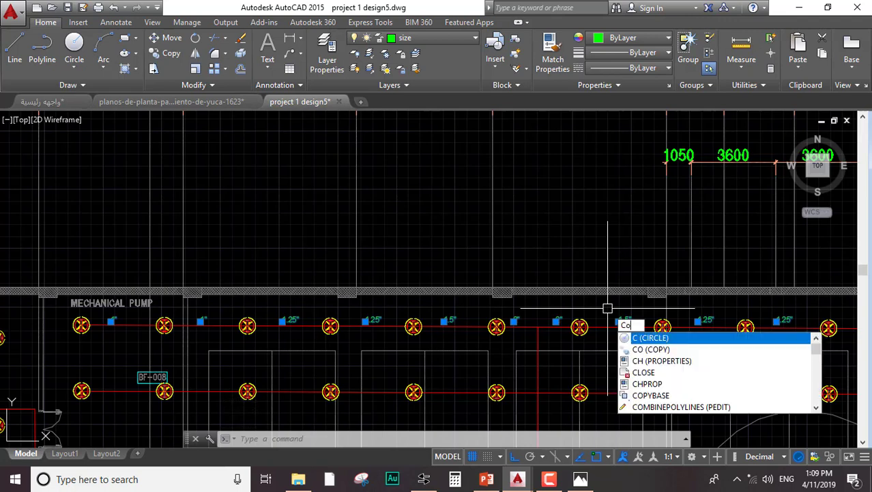
pyautogui.write('o')
pyautogui.press('Return')
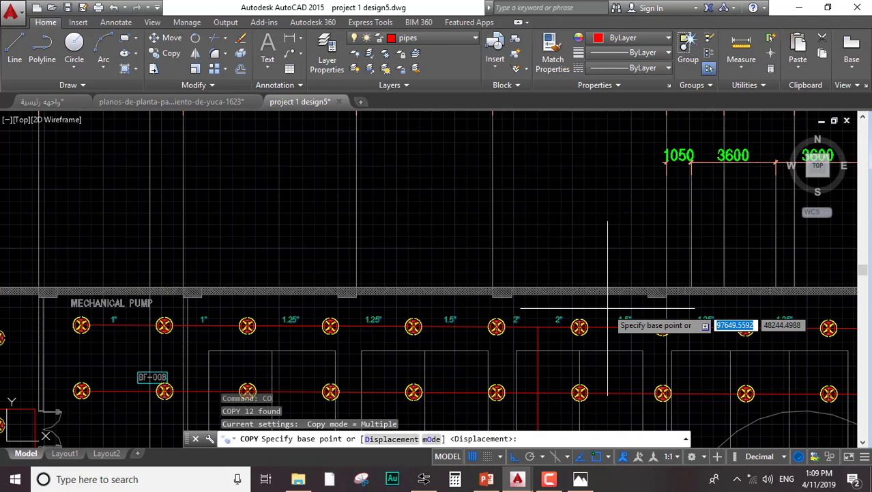
pyautogui.click(538, 327)
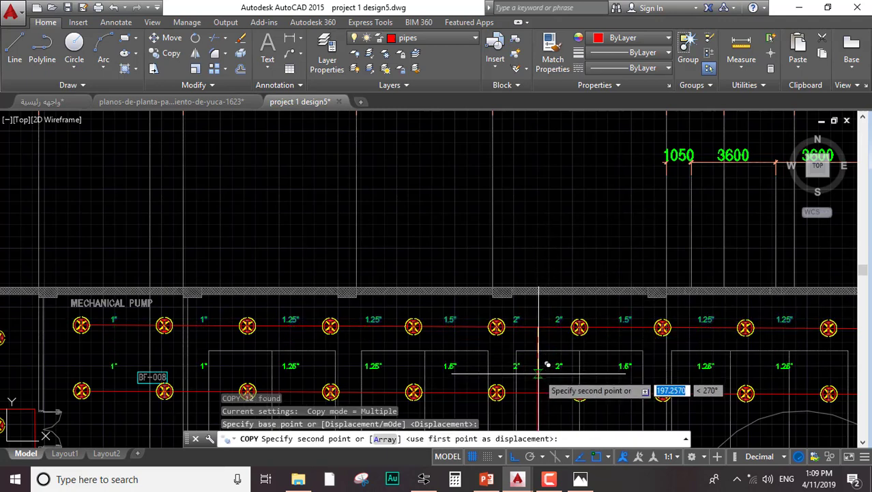
pyautogui.moveTo(537, 375); pyautogui.dragTo(509, 208, button='middle')
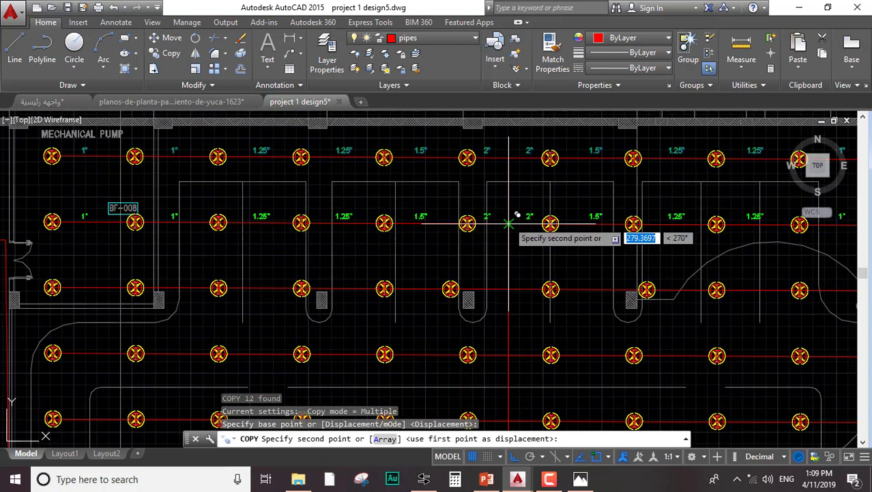
pyautogui.click(509, 223)
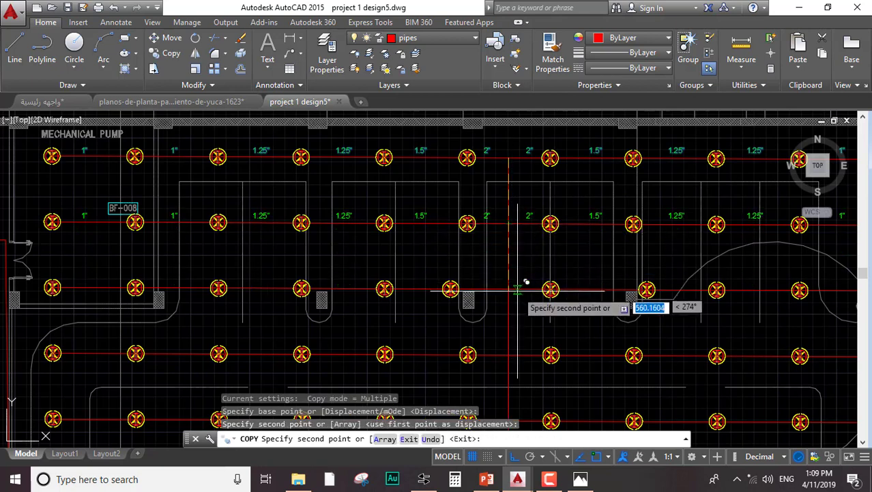